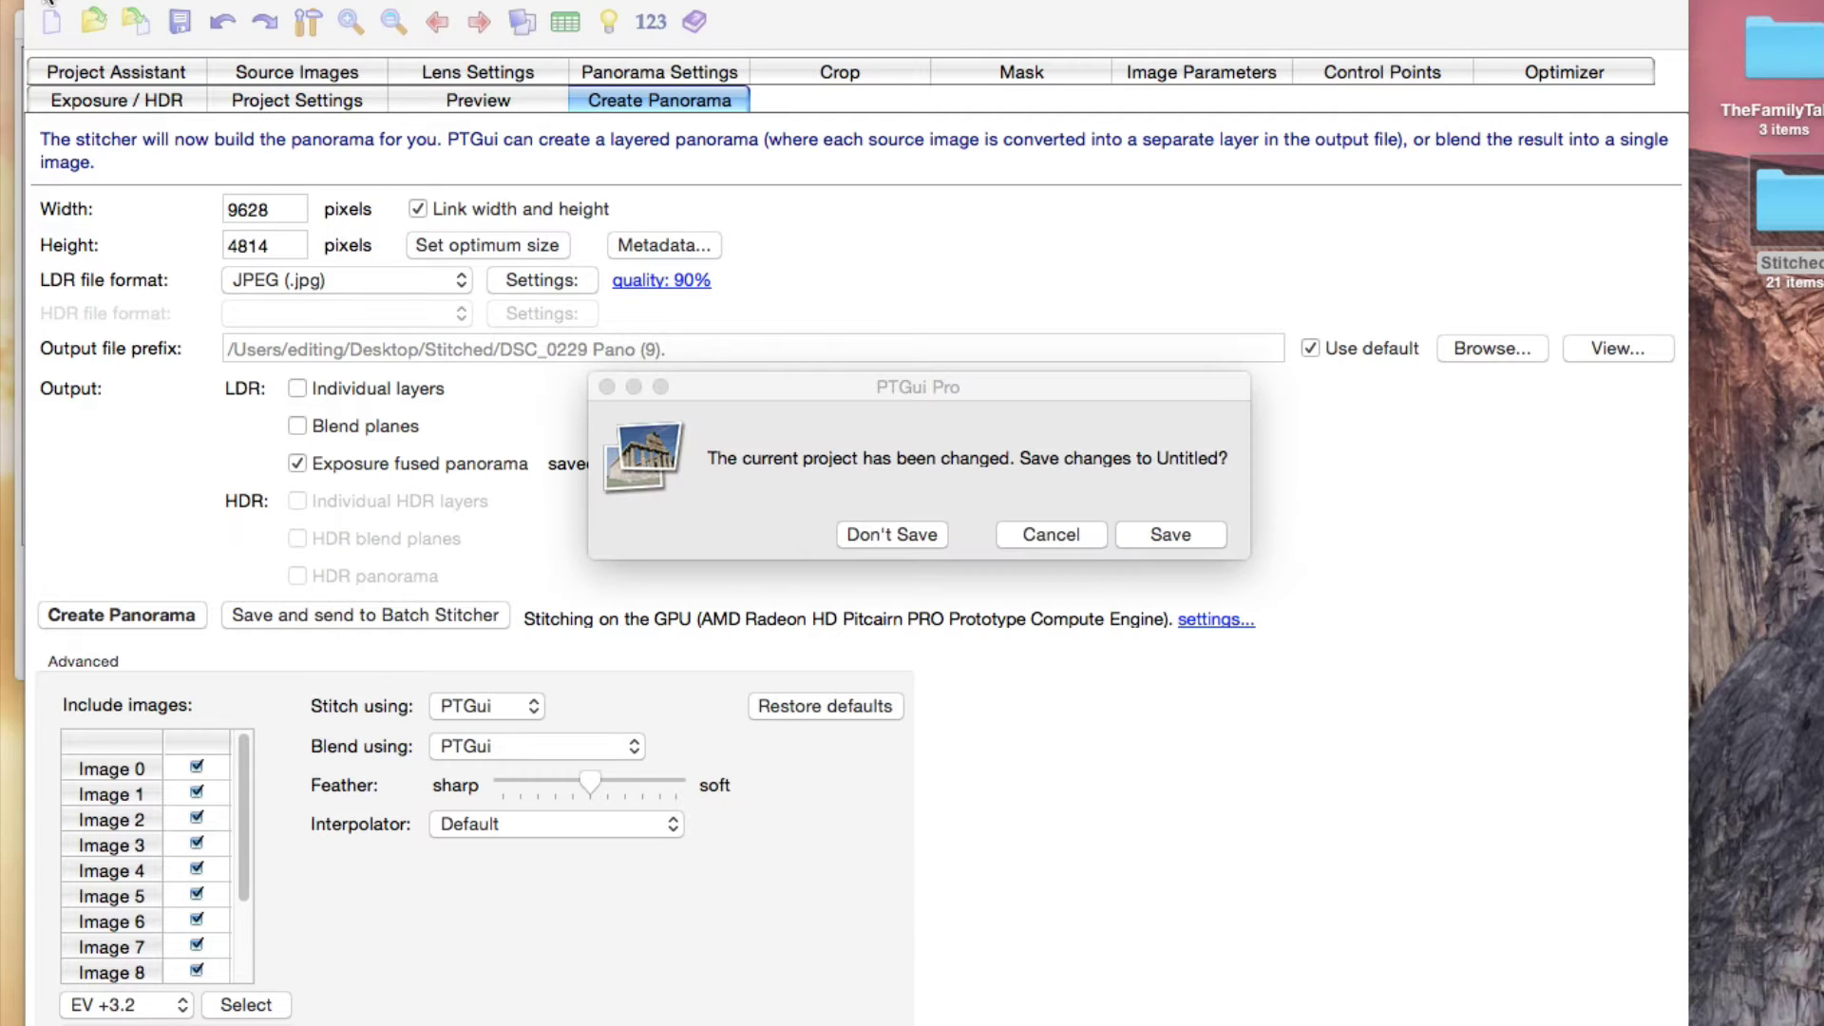
Step: Discard the untitled project and close the Batch Builder and Batch Stitcher windows
click(885, 529)
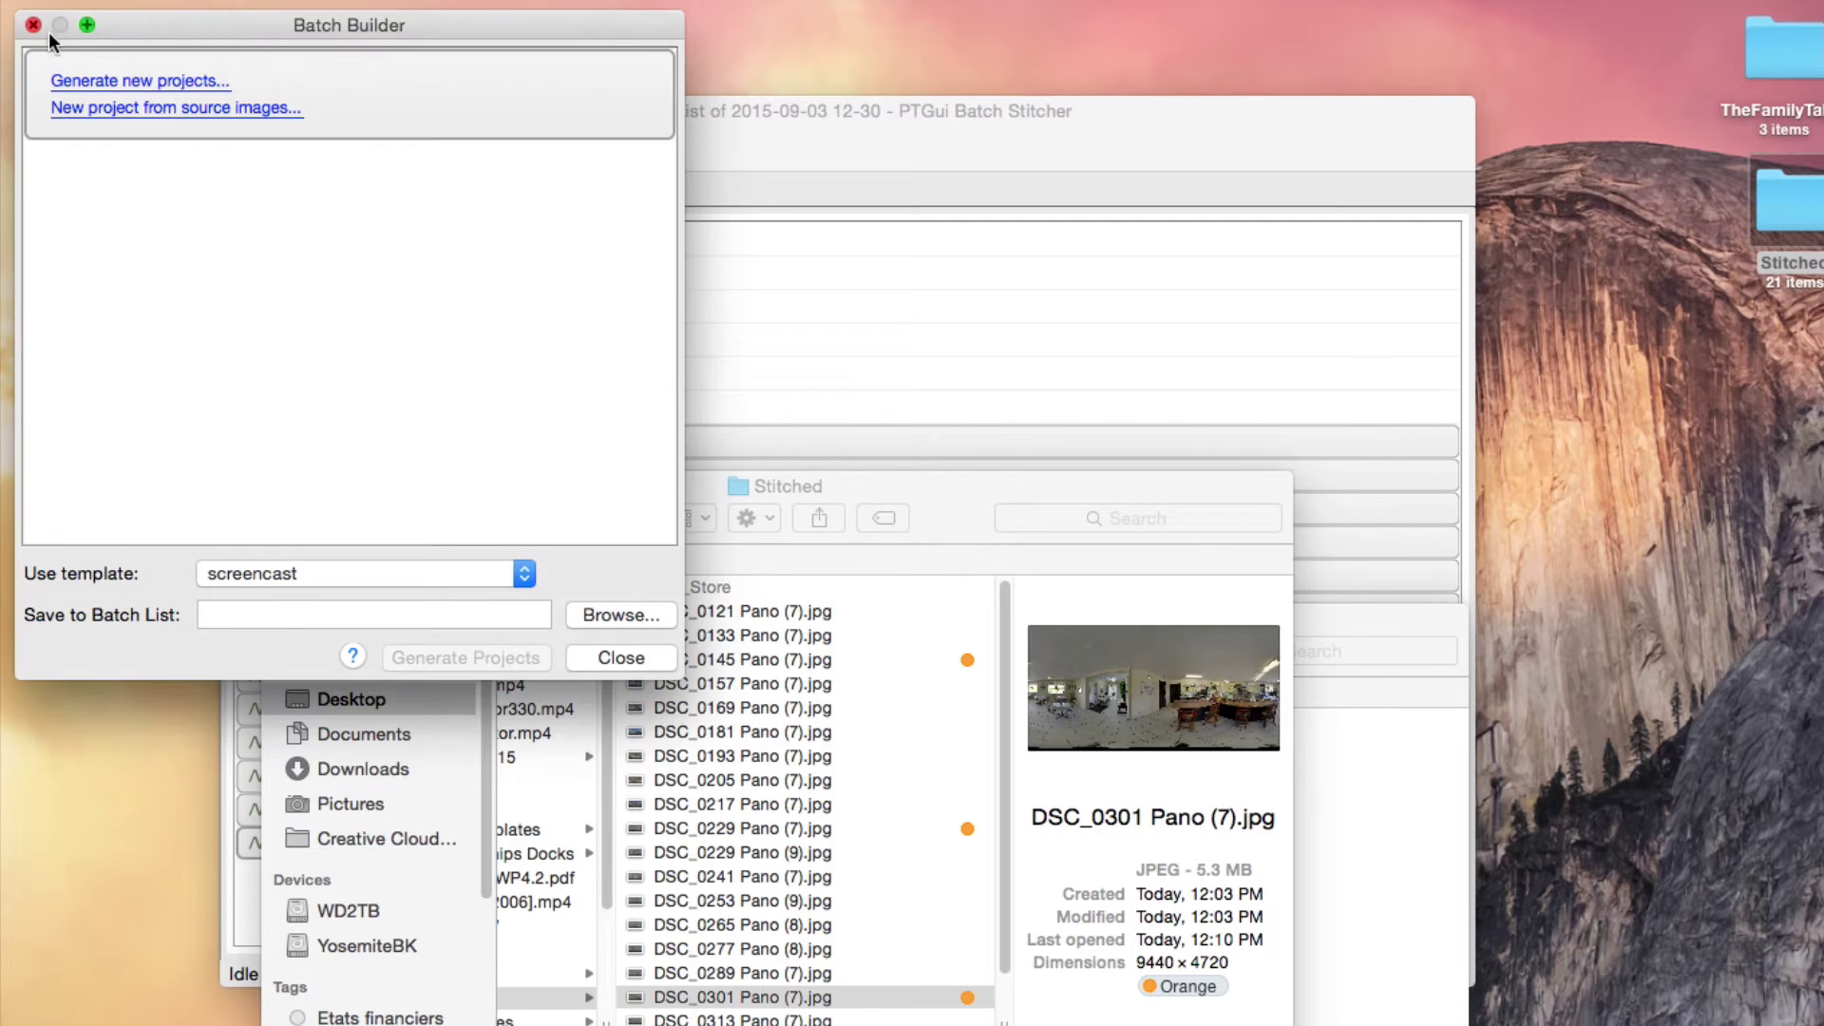
click(20, 16)
click(239, 111)
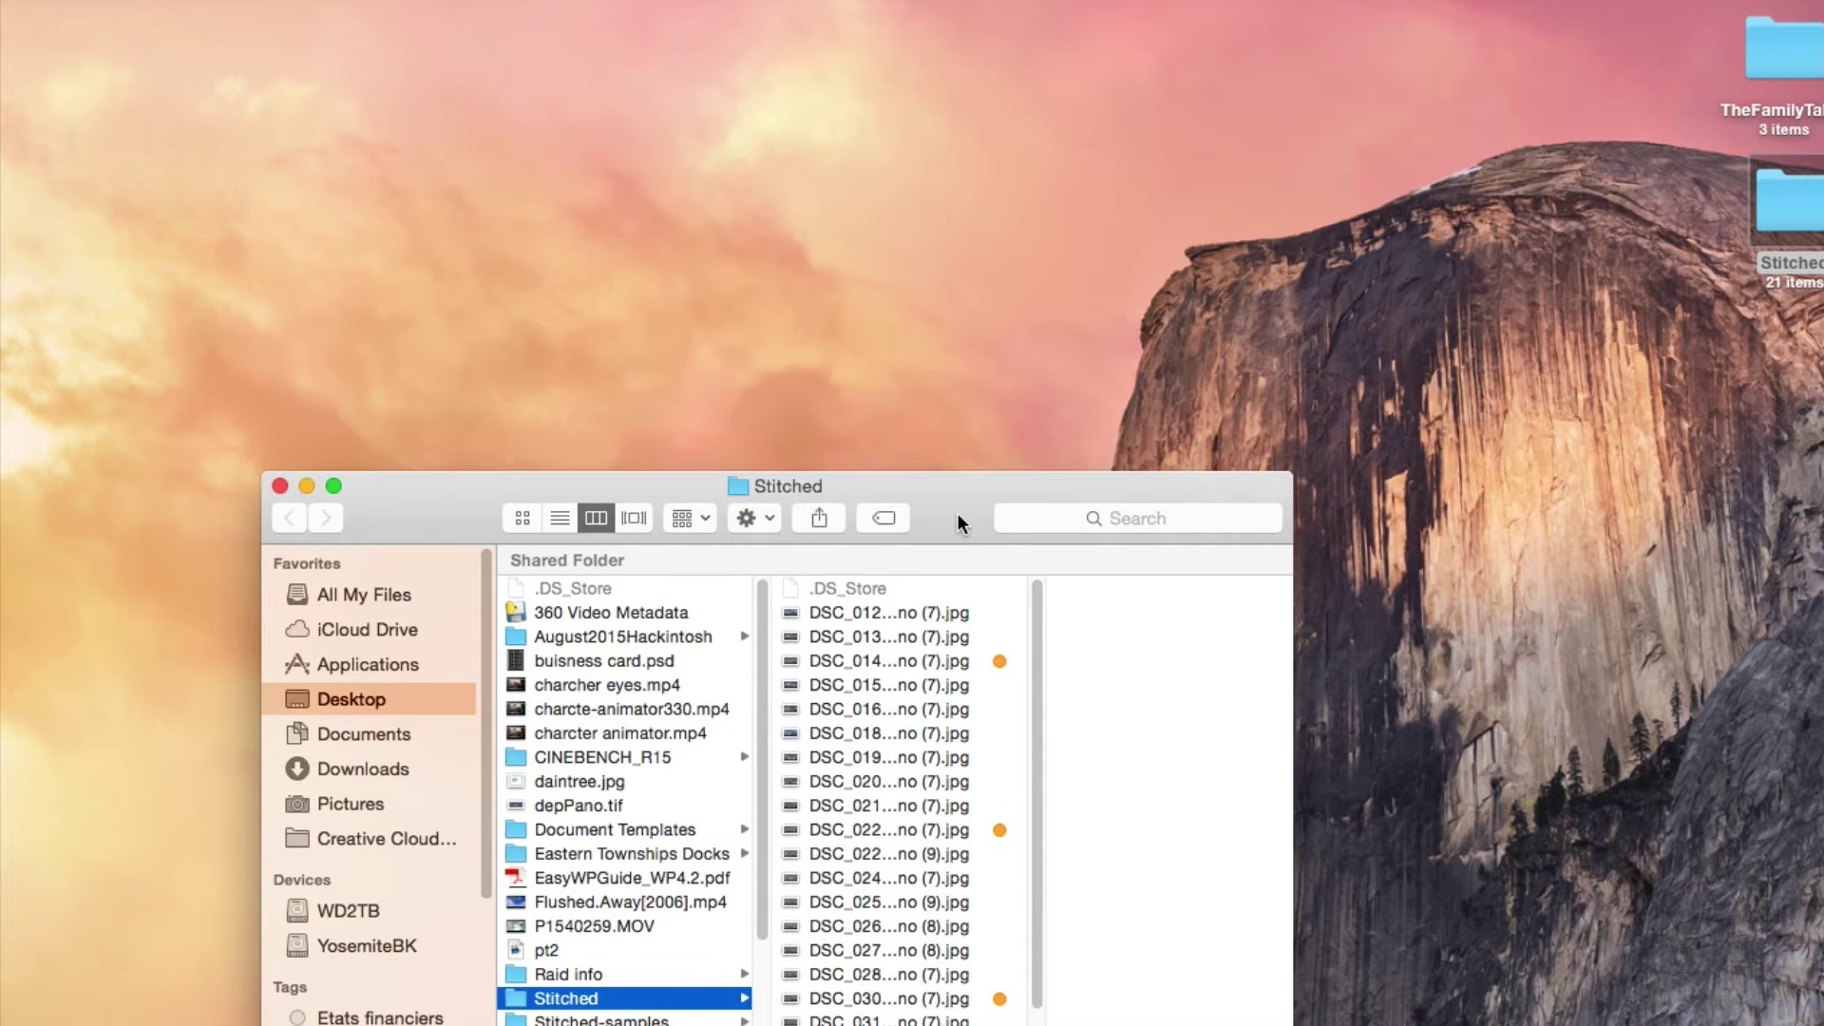
Step: Move the Stitched folder window to the upper left and enlarge it to show more files
drag(958, 522, 855, 177)
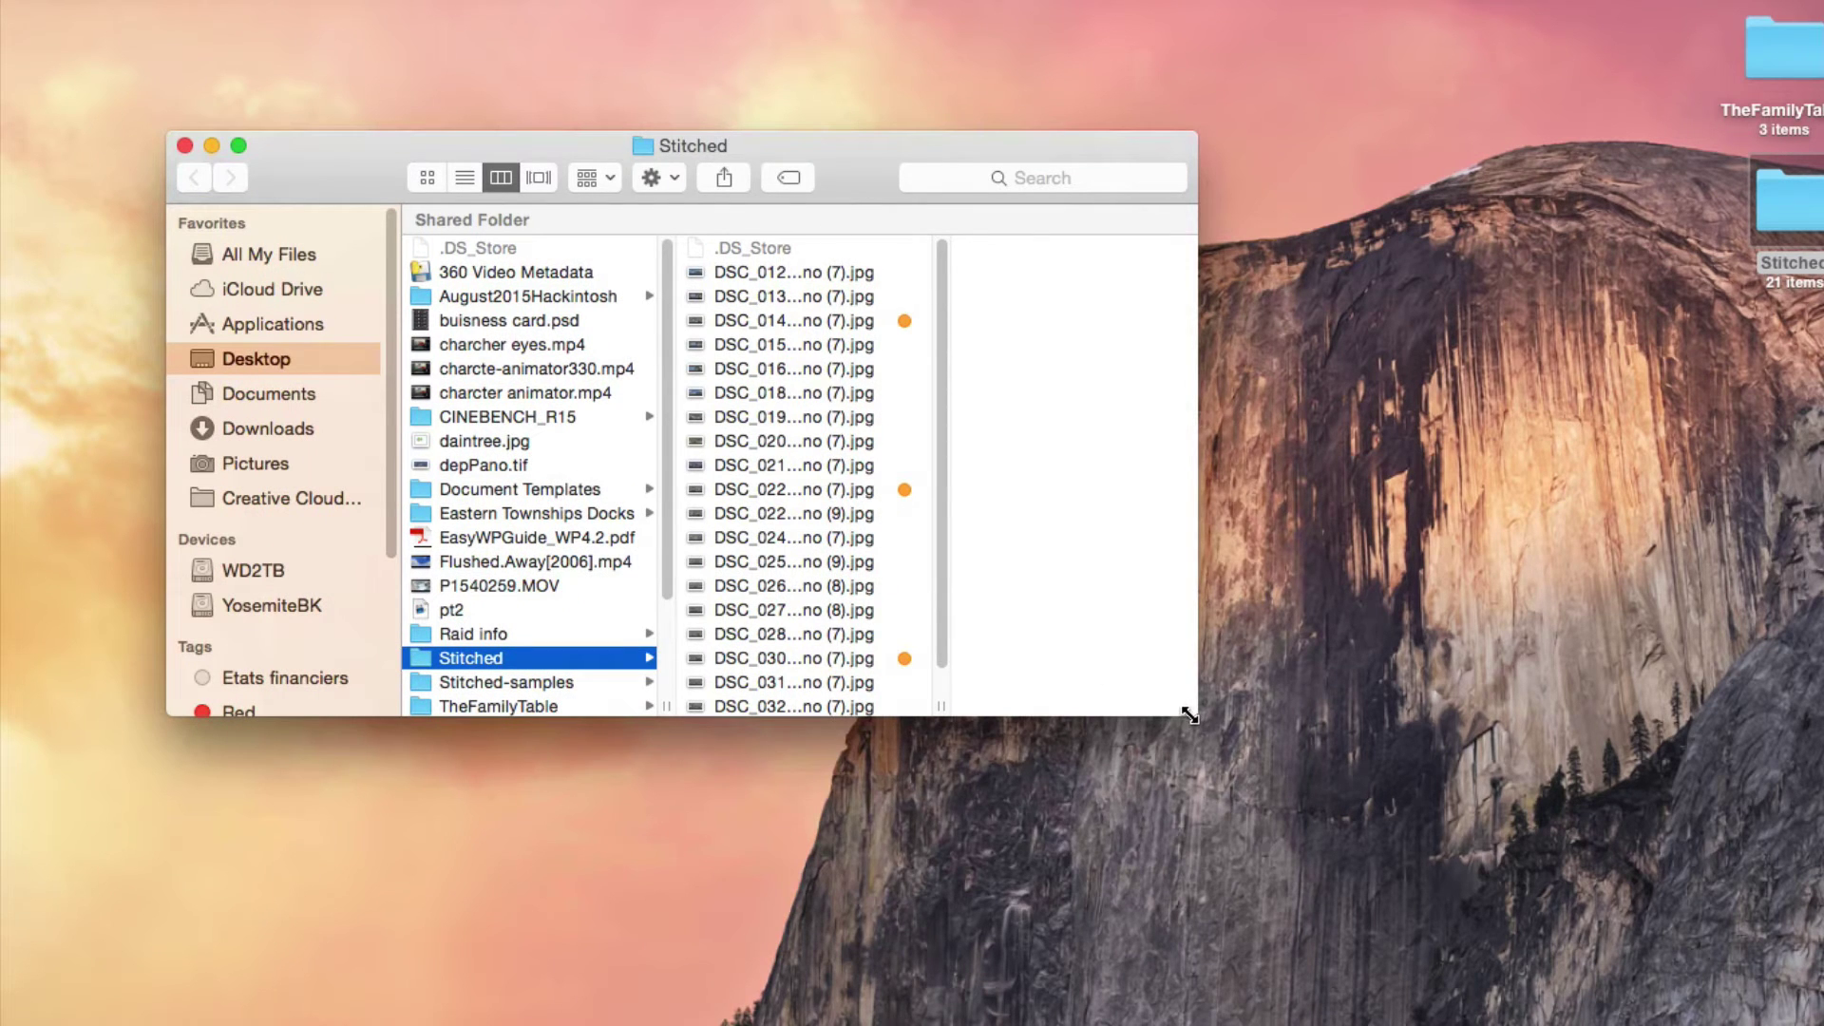
drag(1190, 714, 1240, 777)
drag(868, 163, 831, 134)
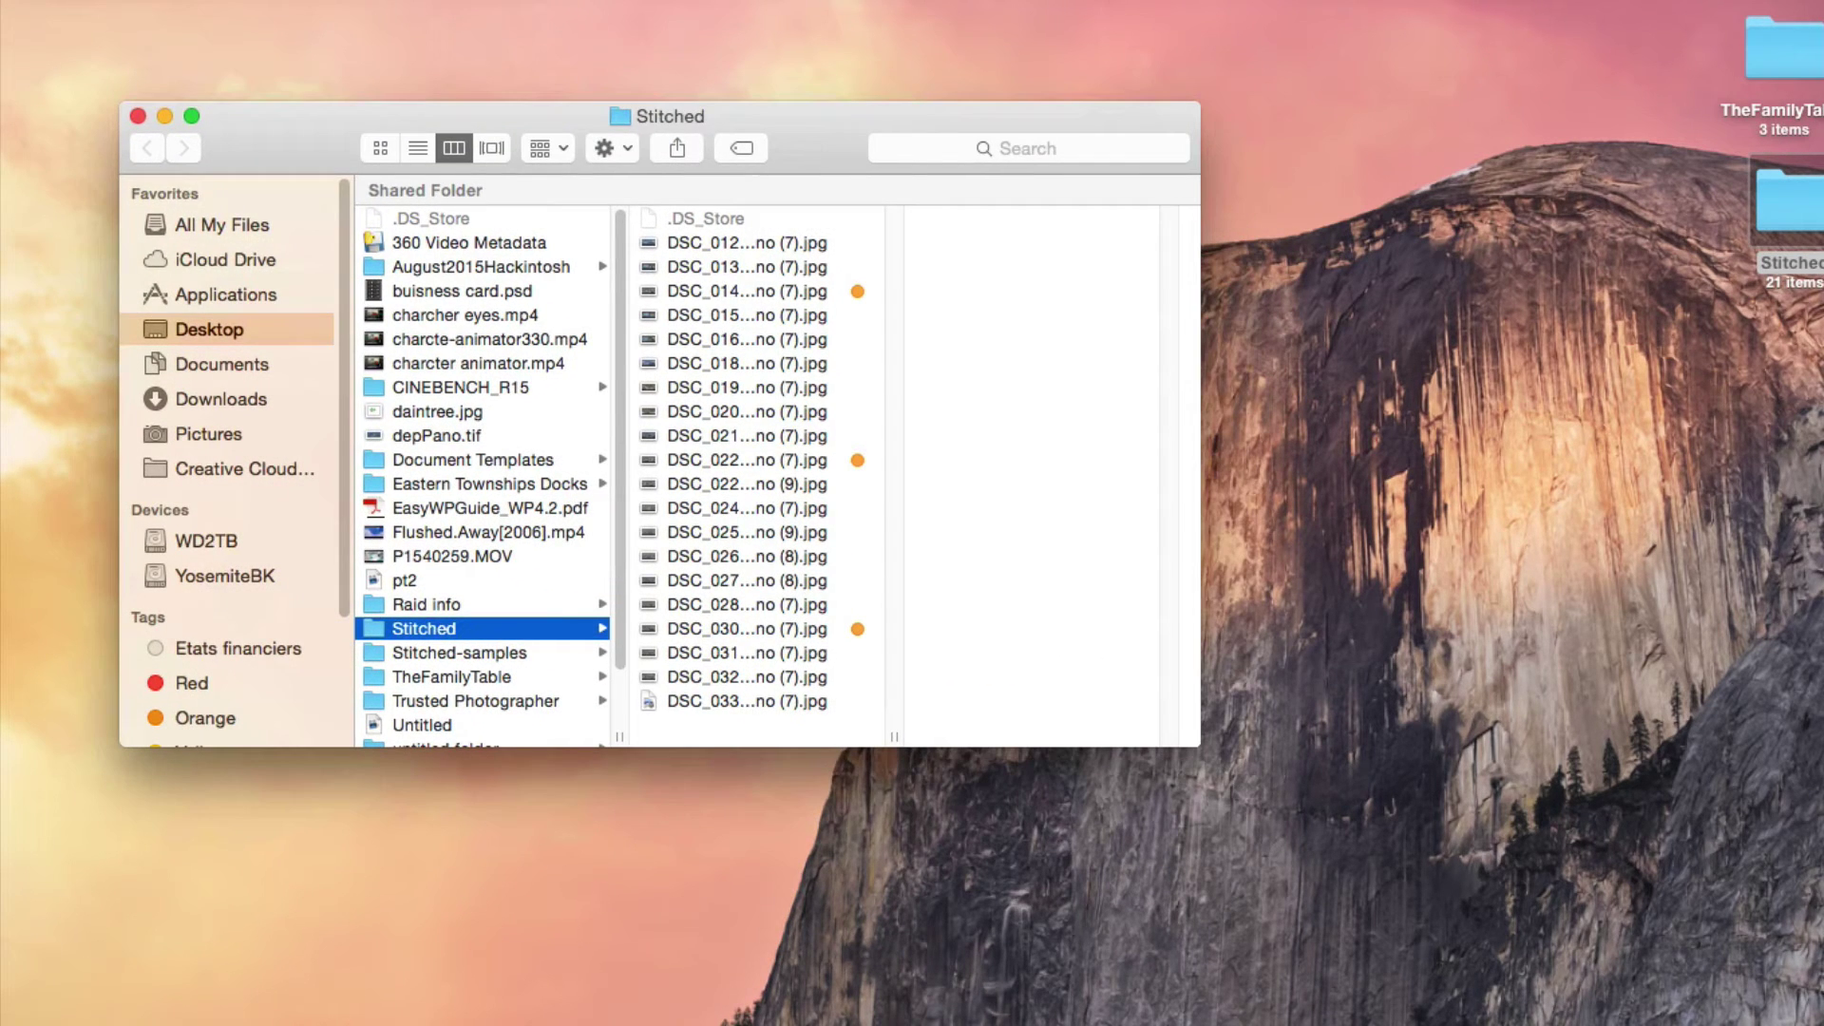
Step: In Chrome, load Business View from the 360 bookmarks in a new tab and start a new business
key(super+Tab)
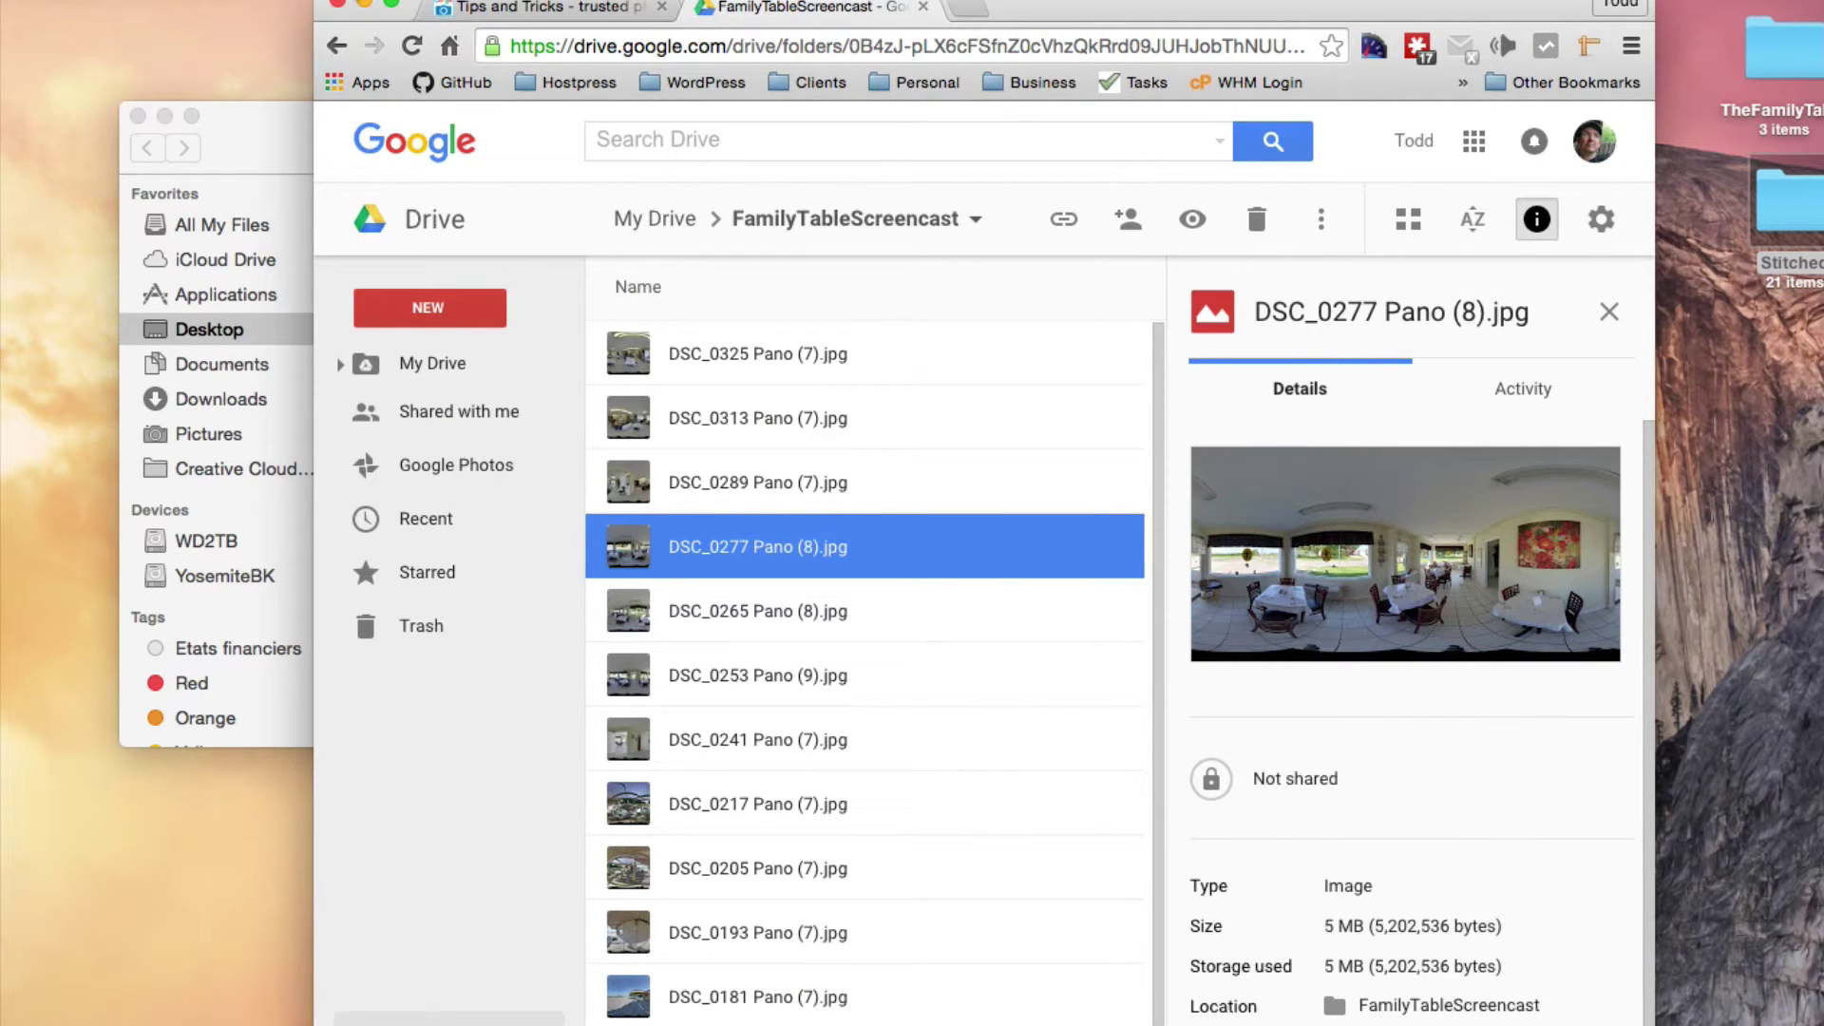
key(super+t)
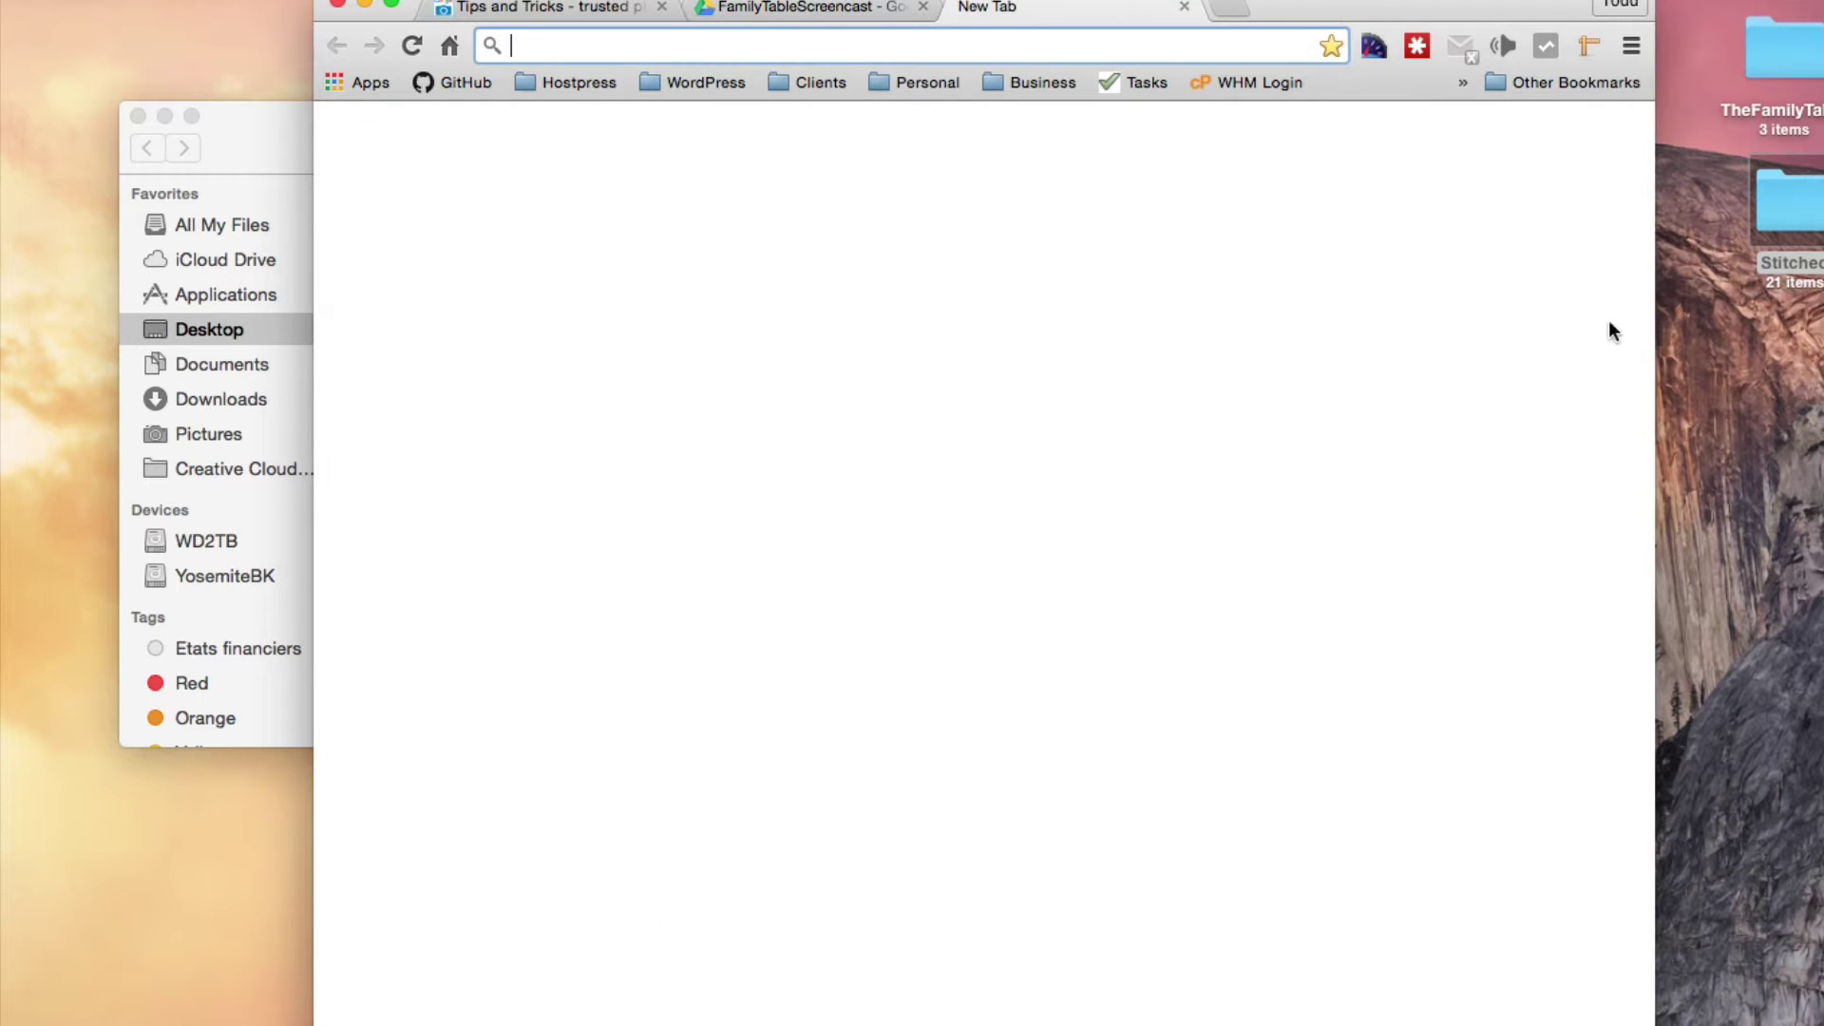
drag(1655, 328, 1823, 328)
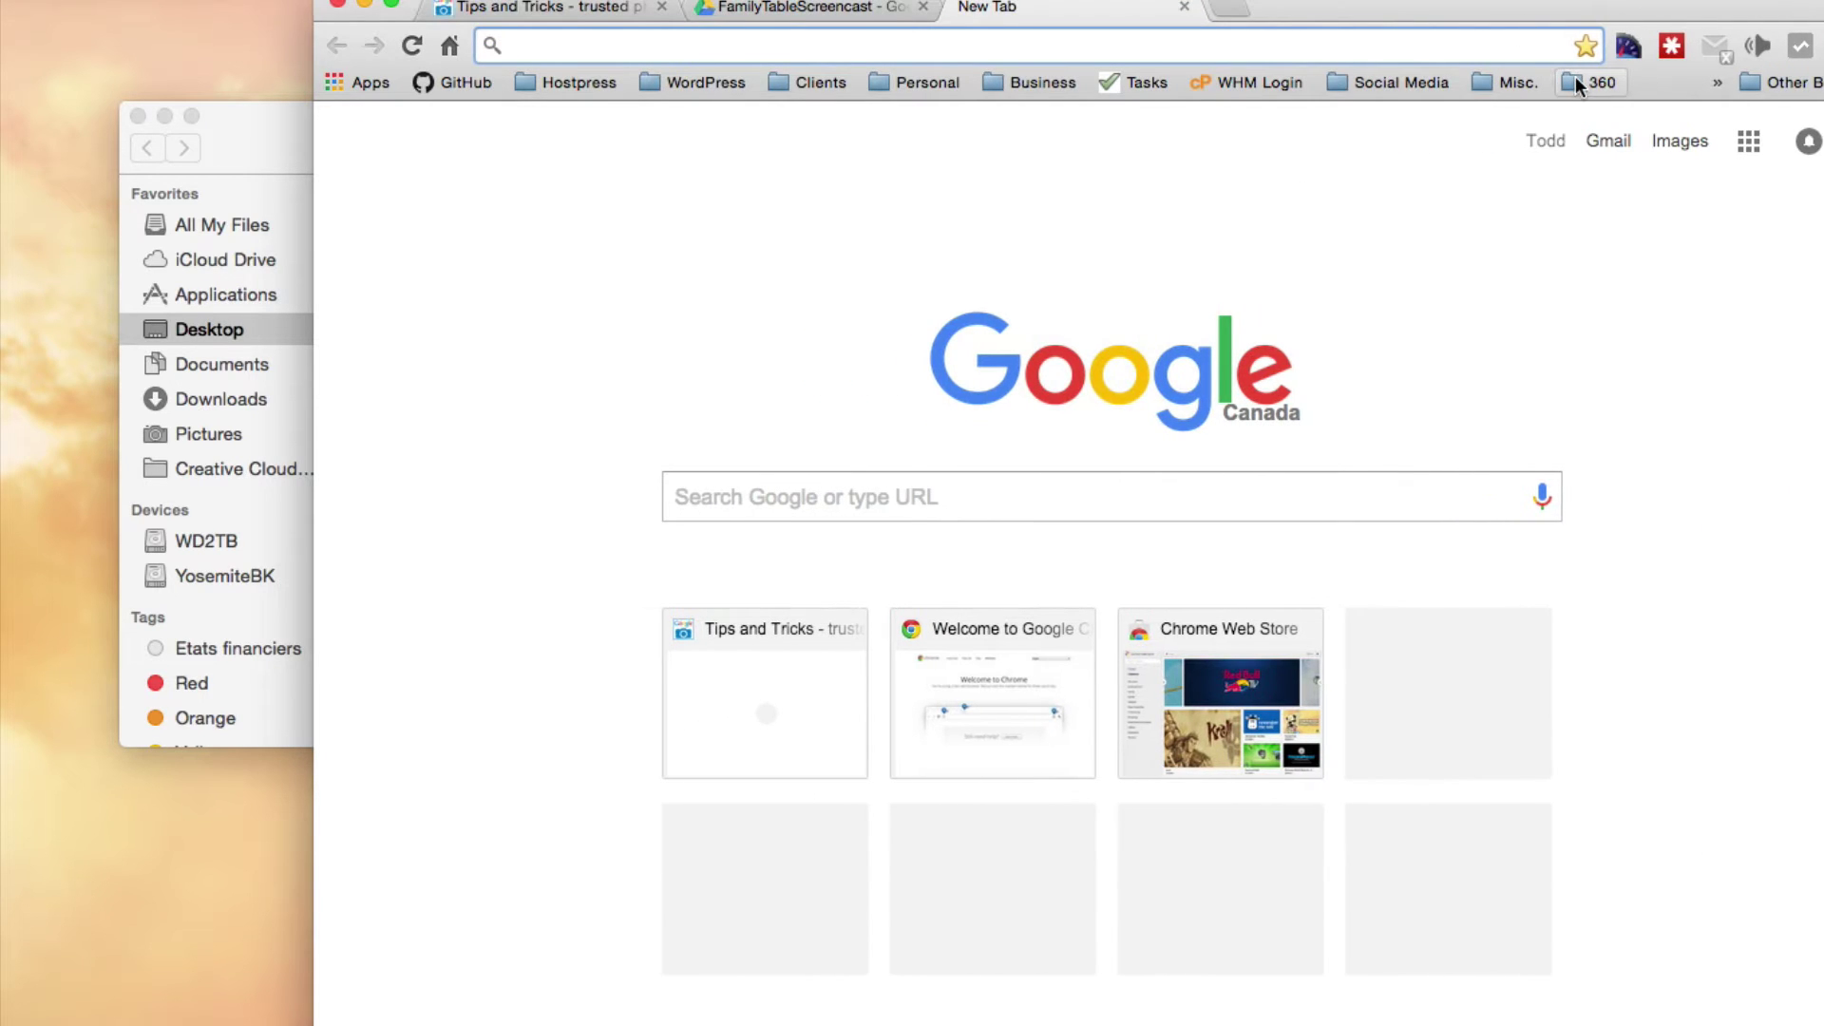
click(1577, 84)
click(1670, 253)
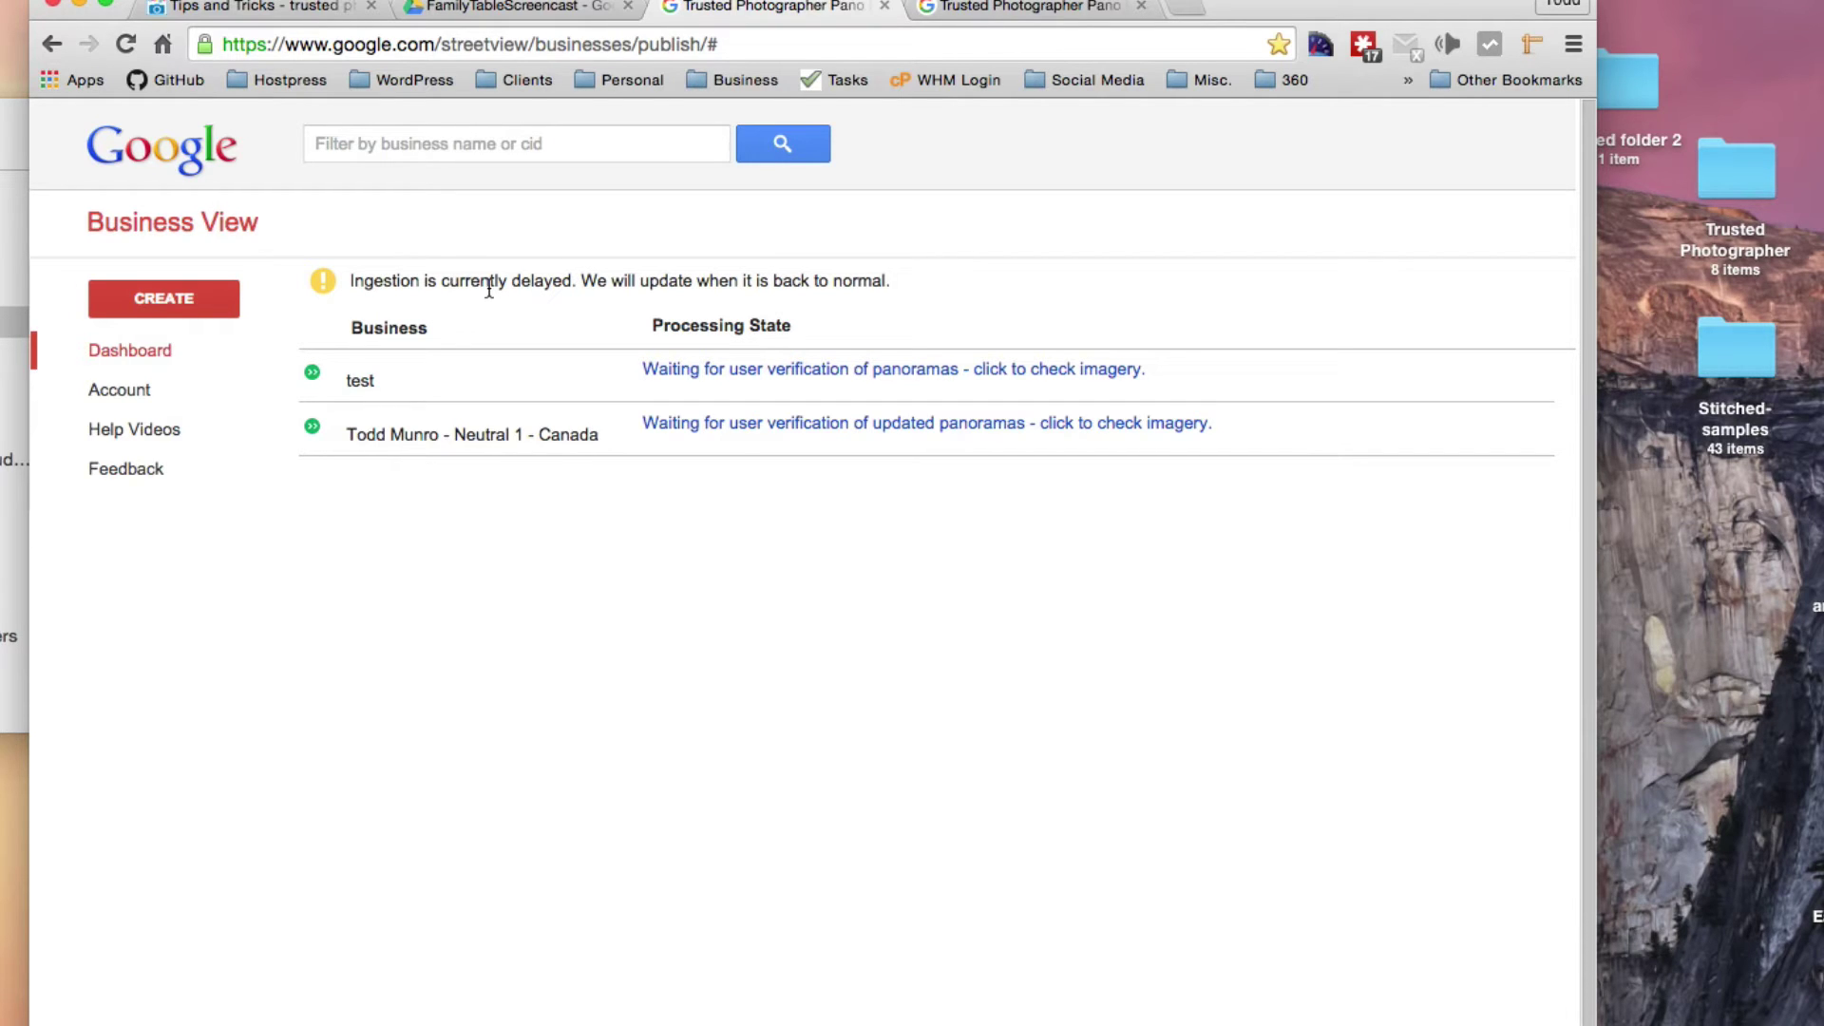
click(180, 310)
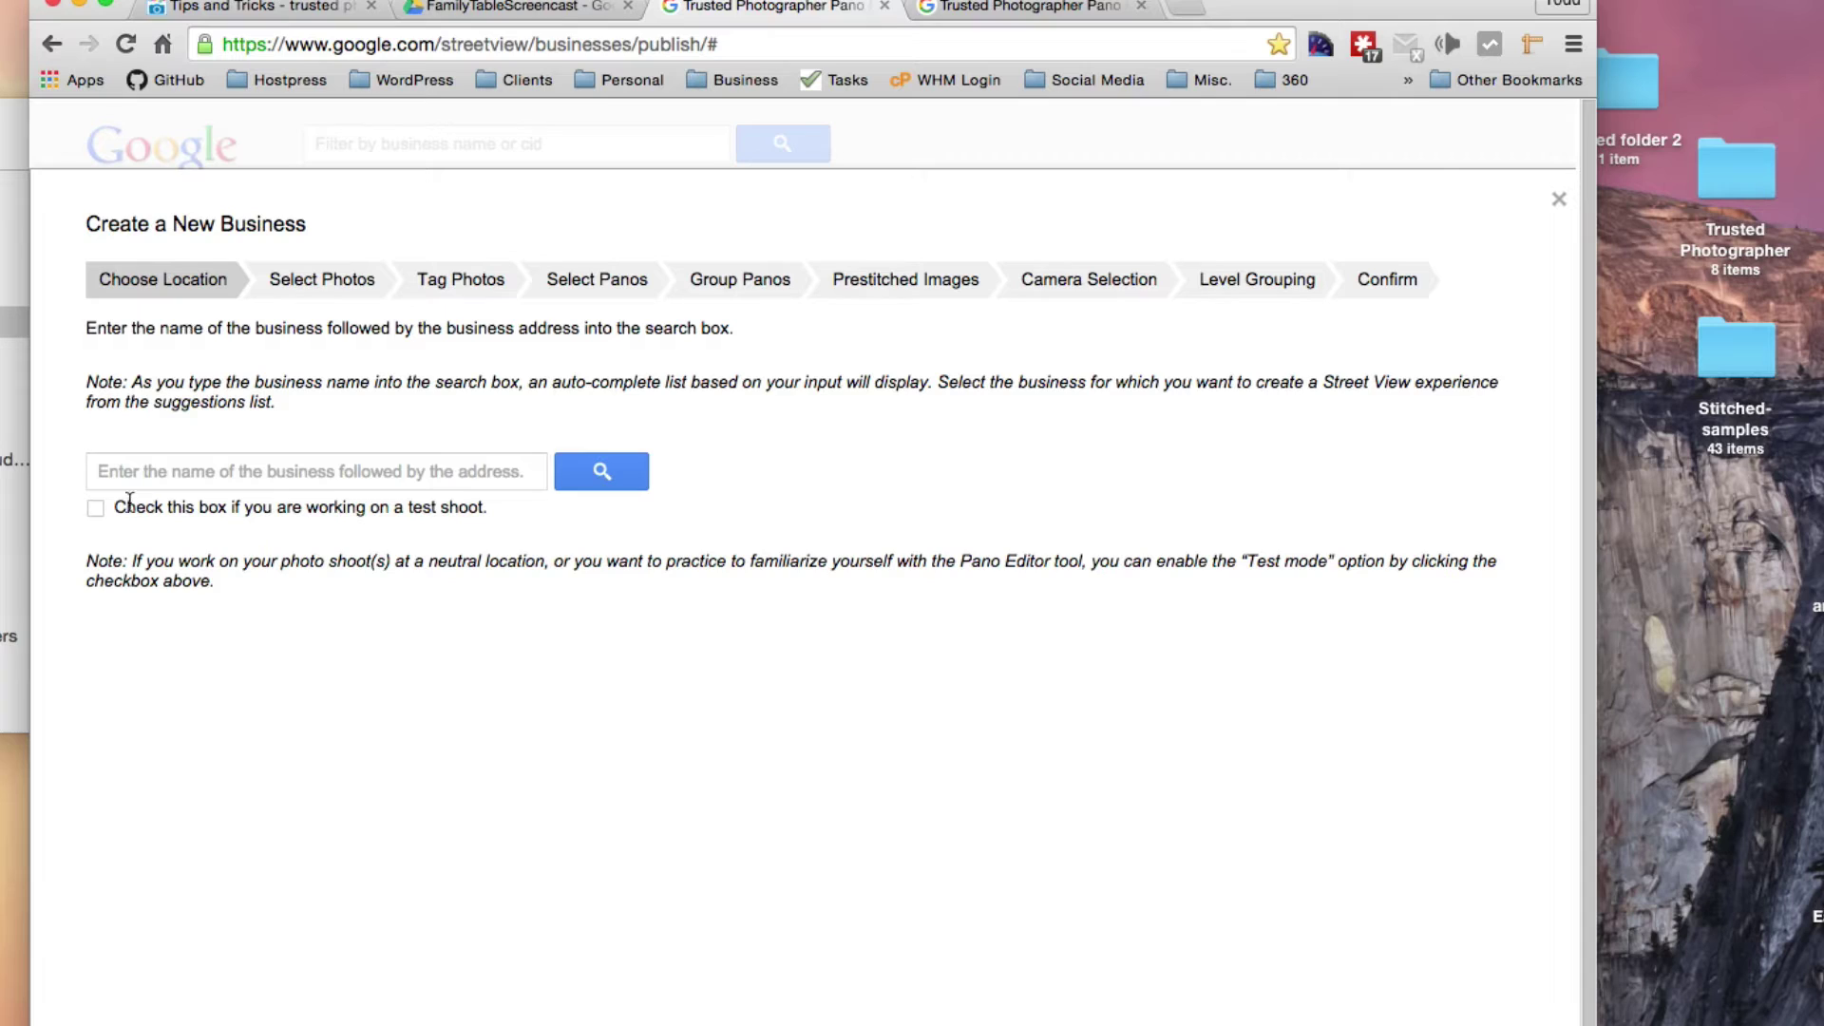
Step: Mark it as a test shoot named 'test stitch'
click(96, 508)
click(129, 475)
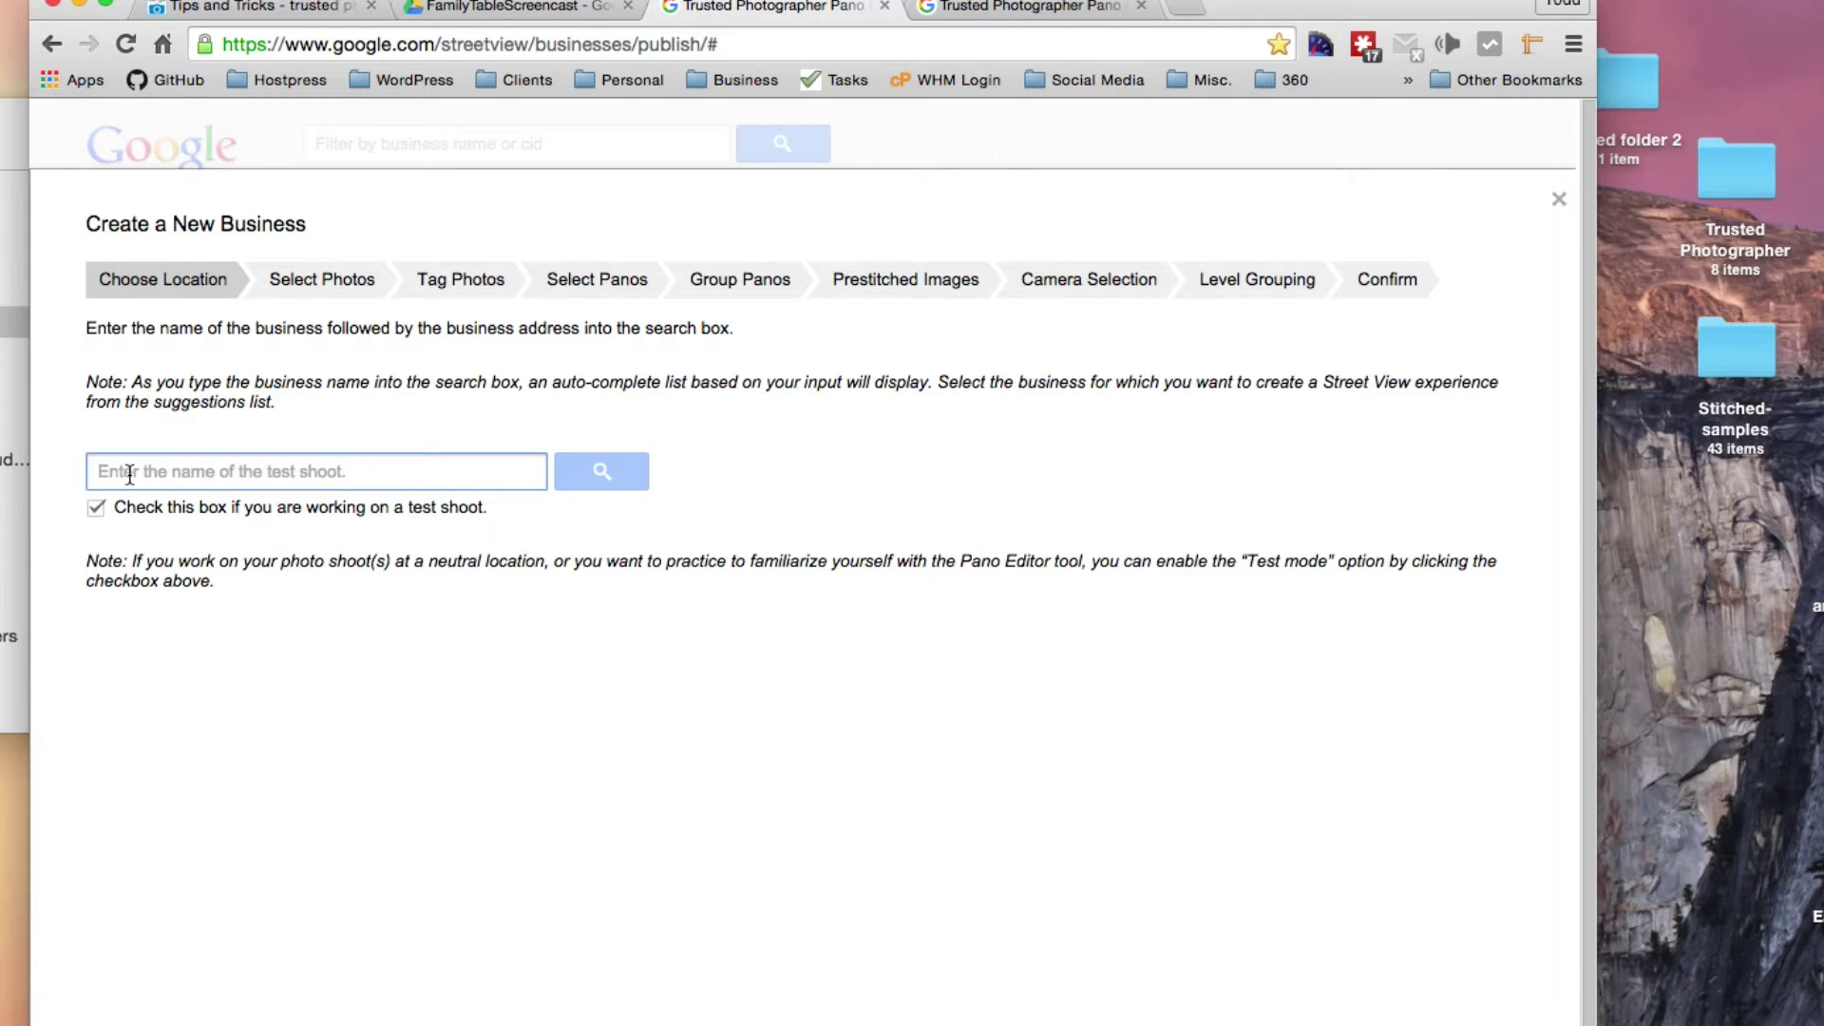
text(test stic)
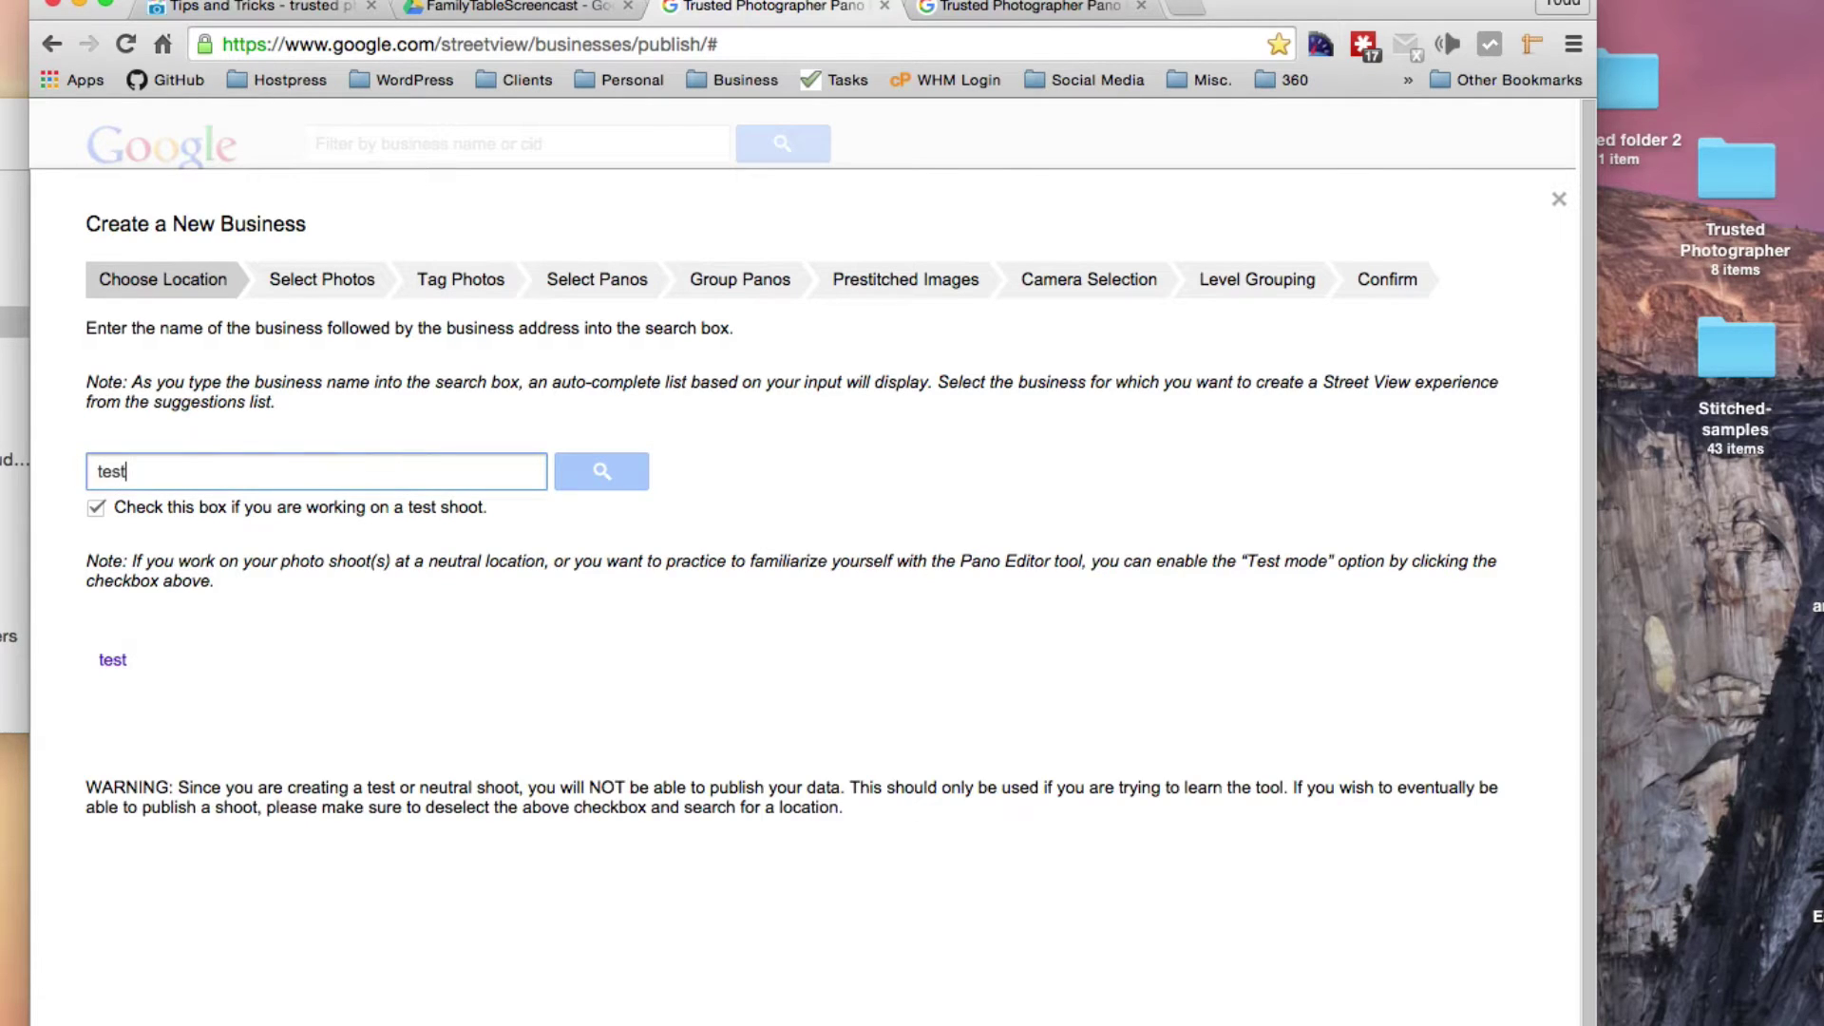
text(h)
click(146, 471)
text(t)
click(344, 621)
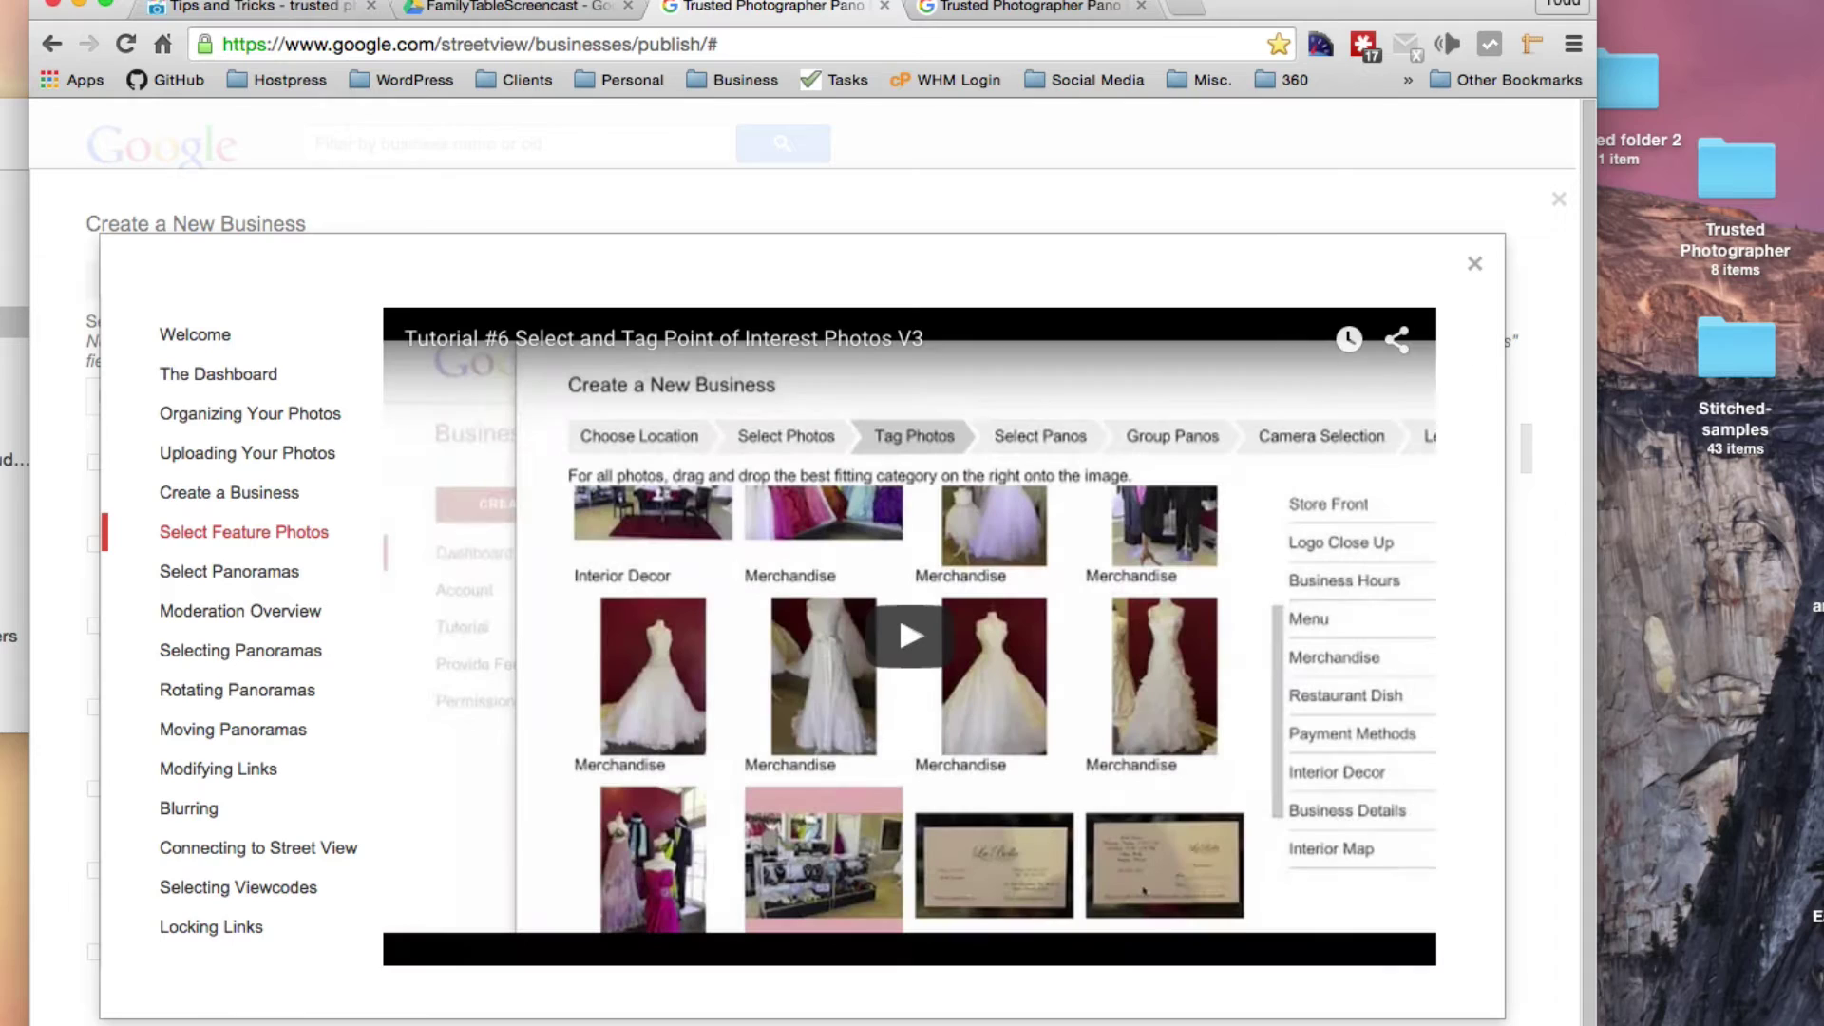
Step: Close the tutorial and choose the FamilyTableScreencast album as prestitched panoramas
click(1474, 264)
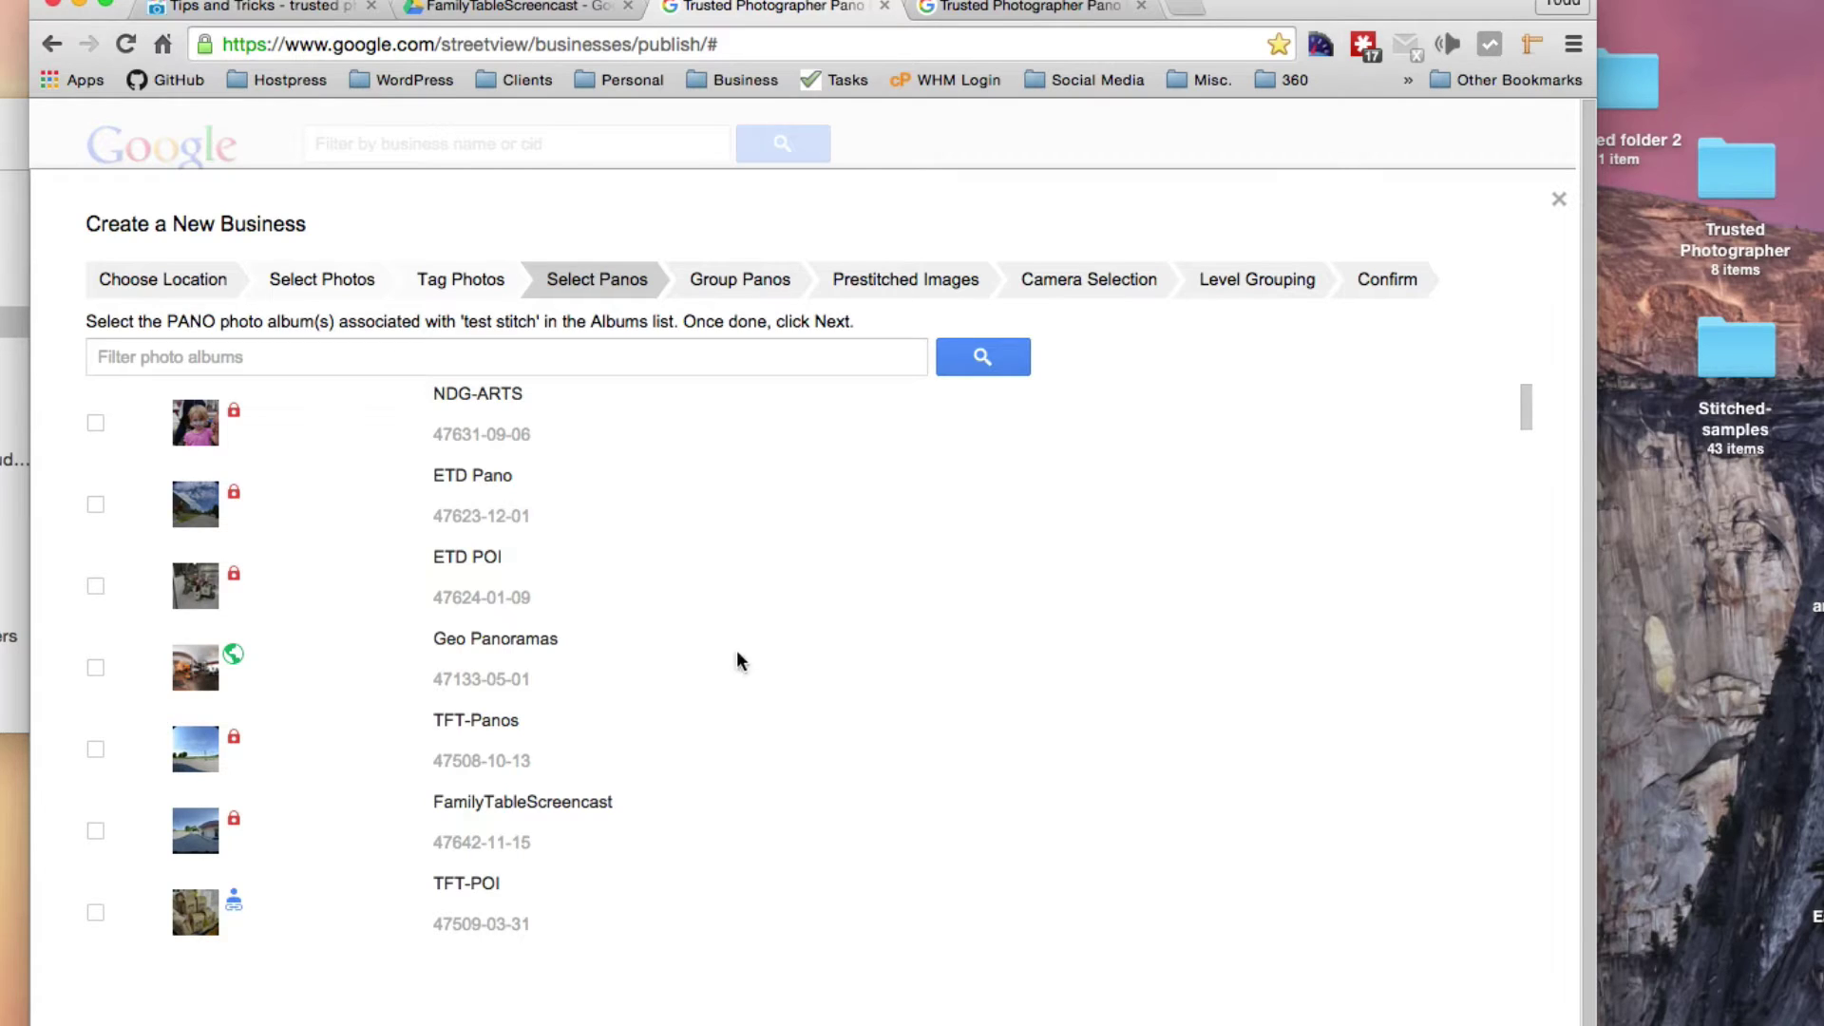
click(95, 832)
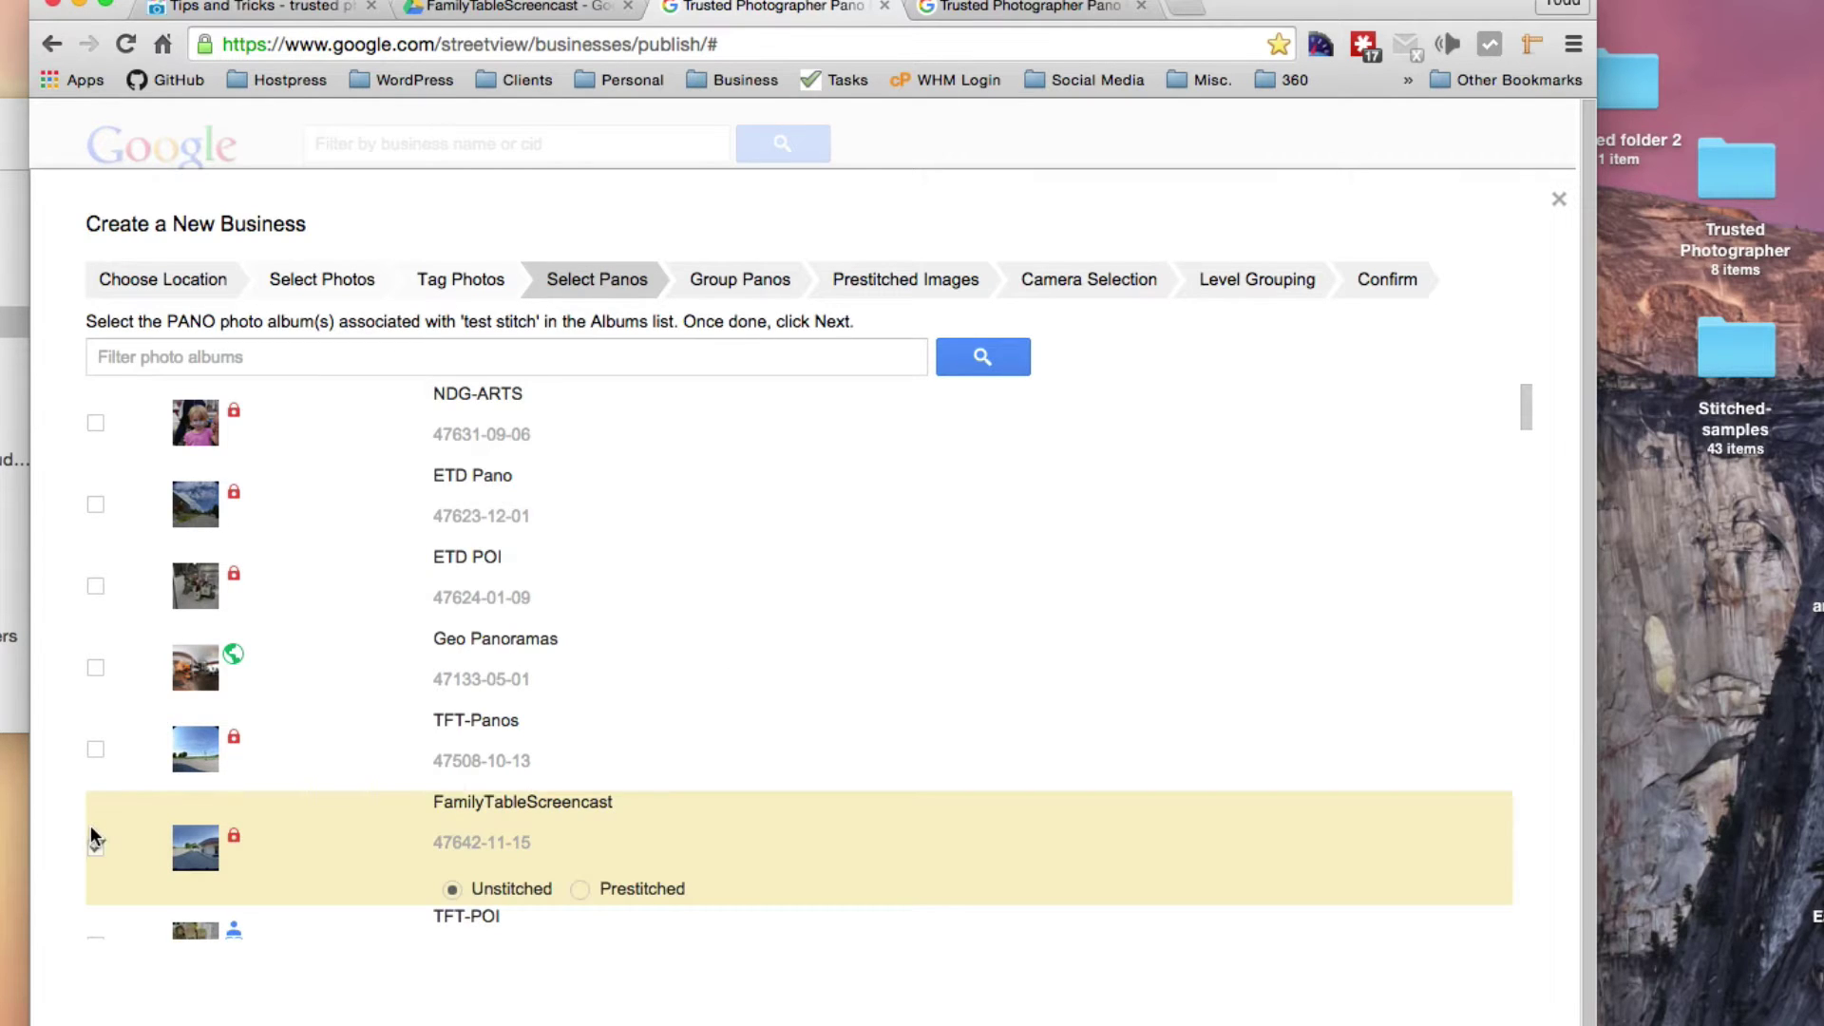
click(579, 888)
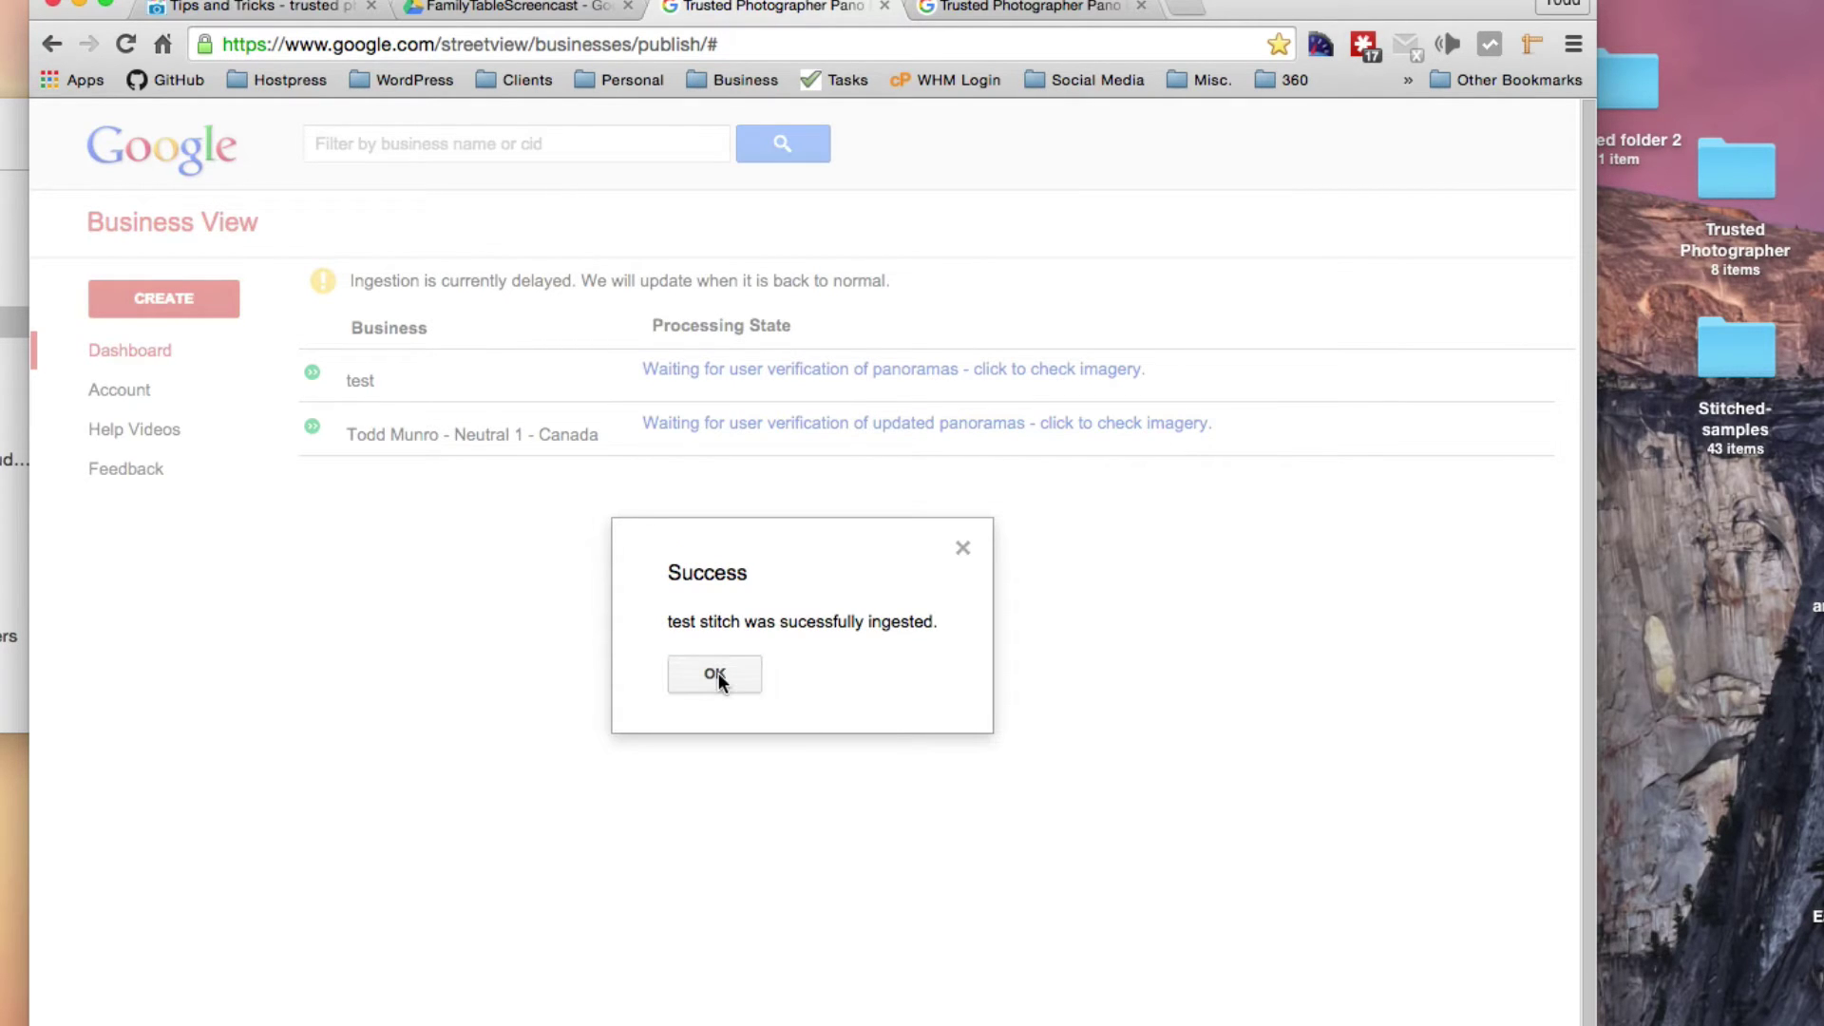
Step: Dismiss the Success dialog and wait while 'test stitch' copies images from Google photos
click(715, 674)
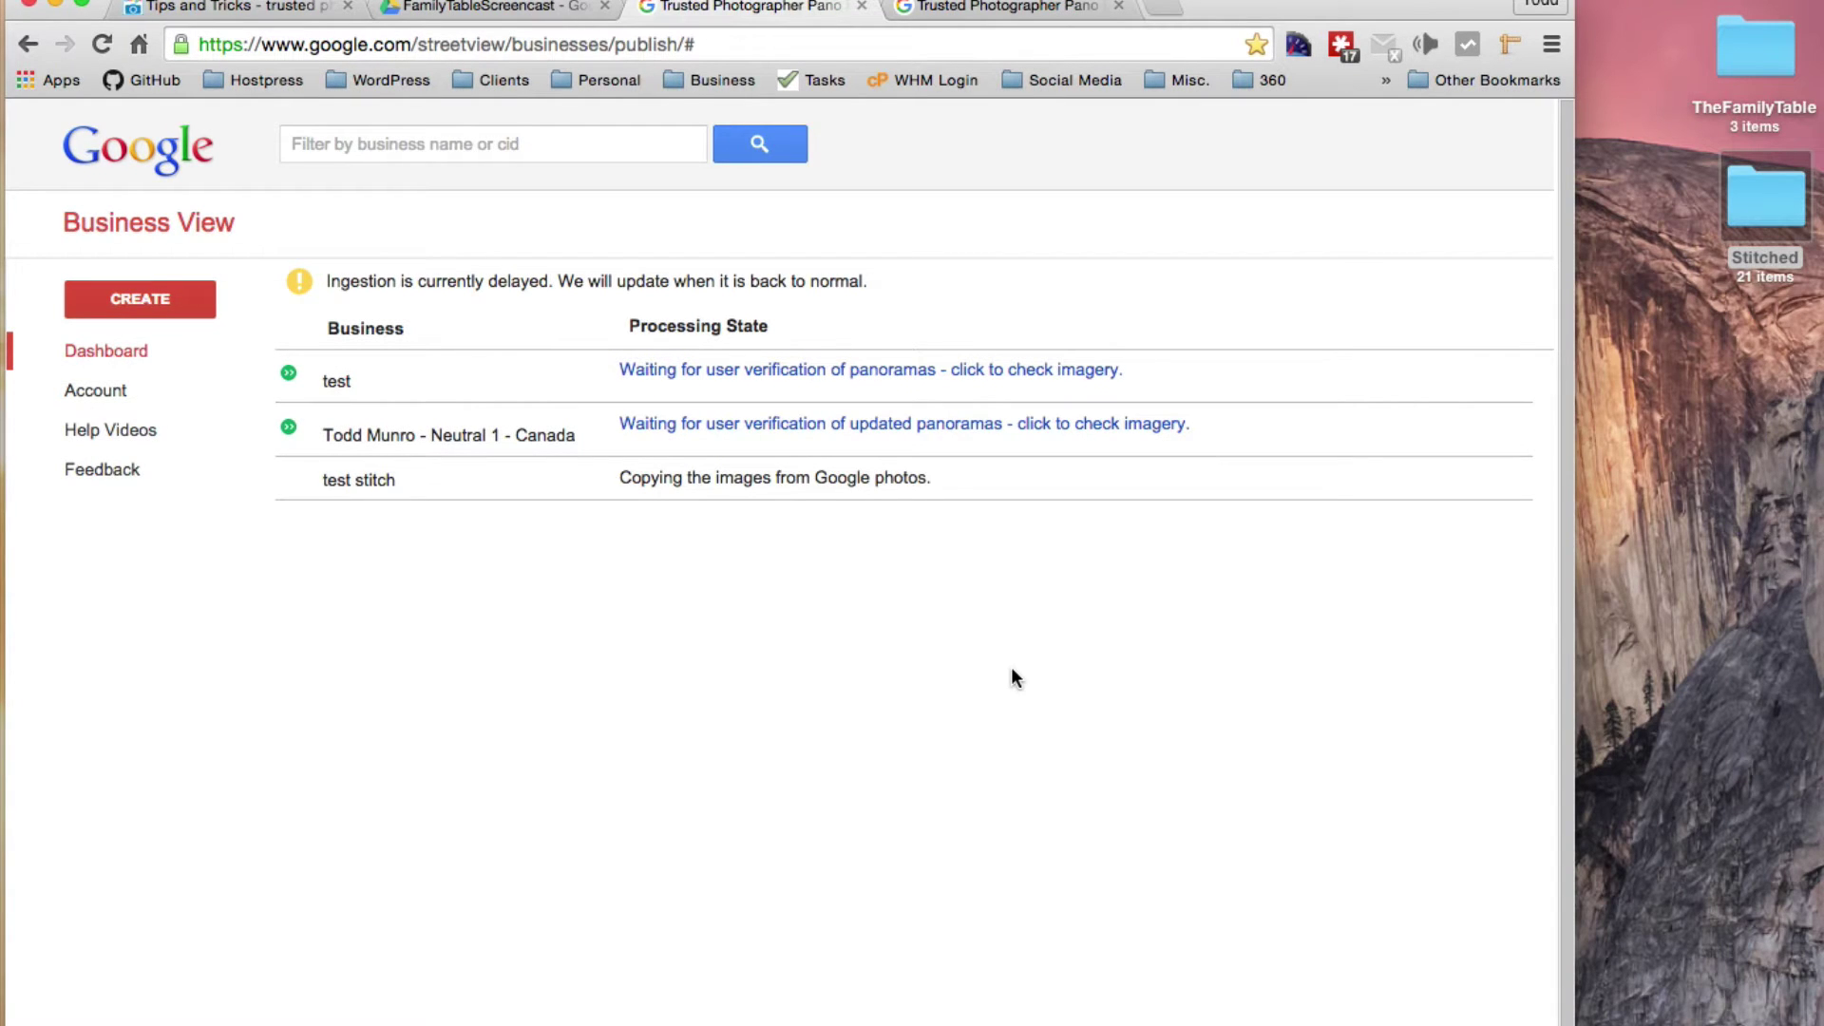
Step: Open the 'test' business's panorama layout and tilt panorama 1 down to the porch floor
click(651, 378)
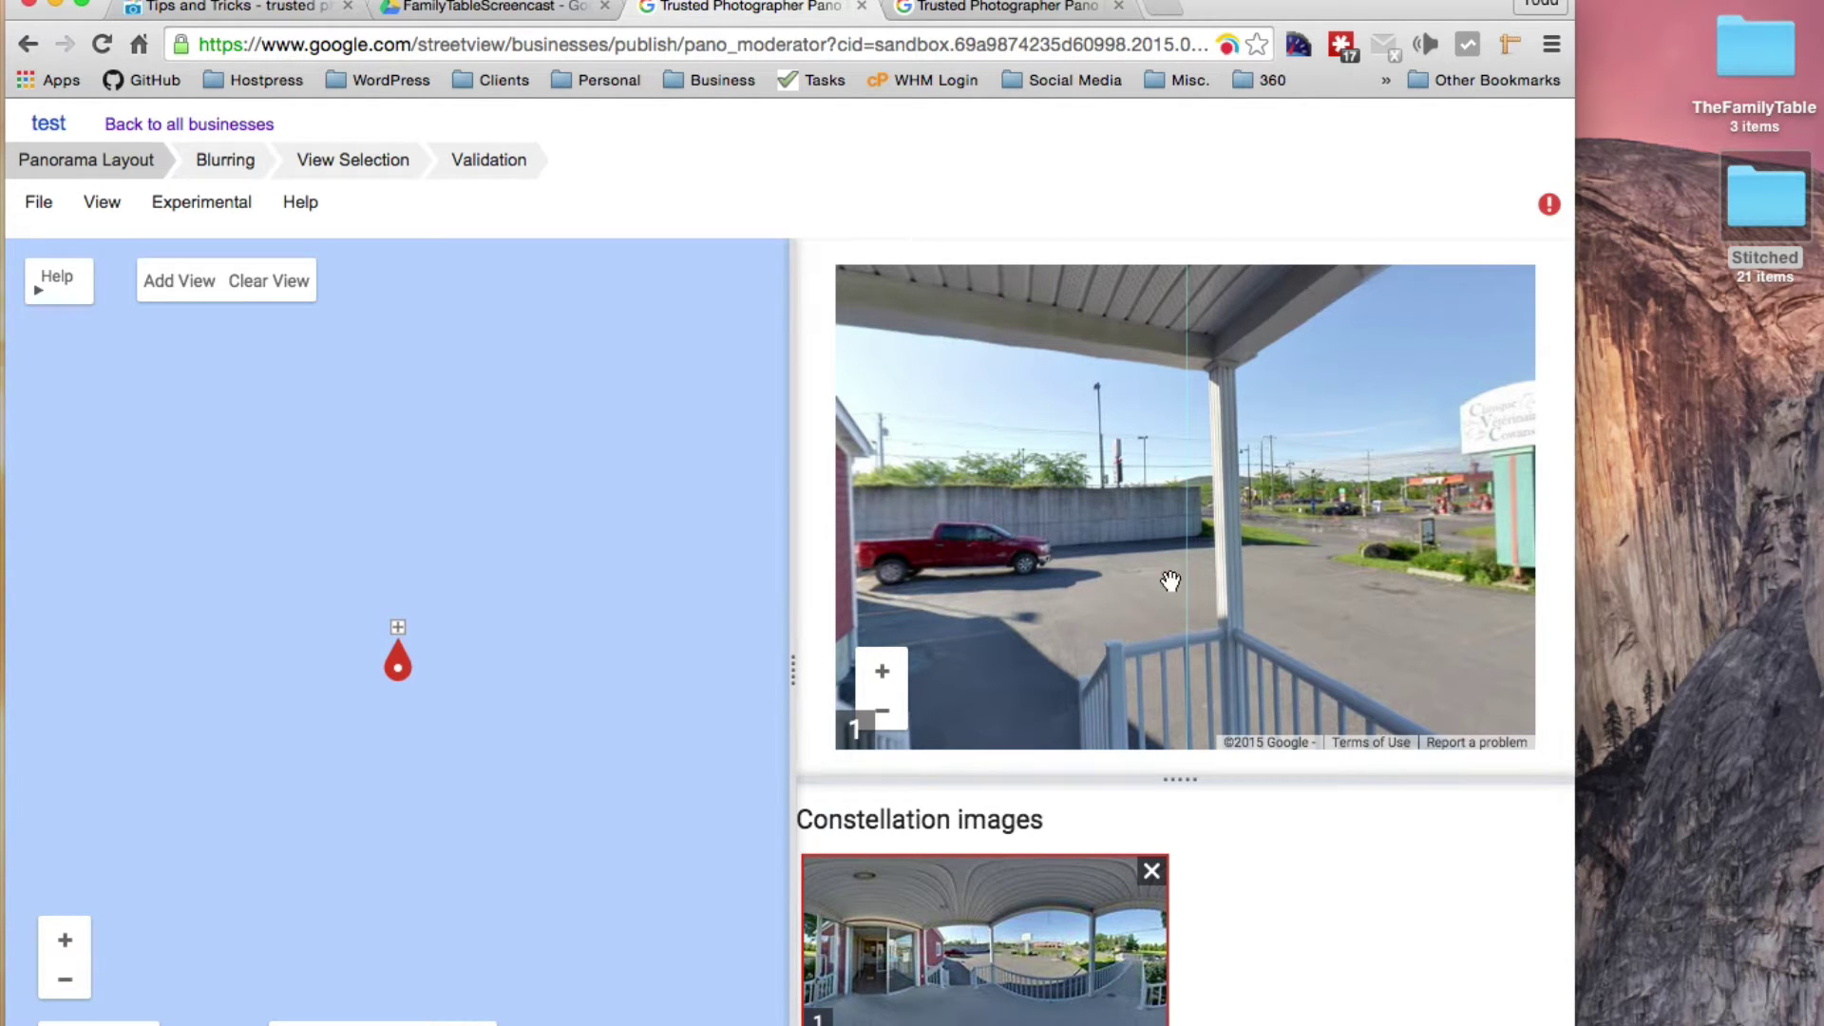
mouse_move(1171, 581)
mouse_down()
mouse_move(1168, 517)
mouse_move(1185, 598)
mouse_up()
mouse_move(1086, 672)
mouse_down()
mouse_move(1087, 582)
mouse_move(1184, 484)
mouse_move(1213, 493)
mouse_move(1222, 587)
mouse_move(1178, 465)
mouse_move(1159, 508)
mouse_up()
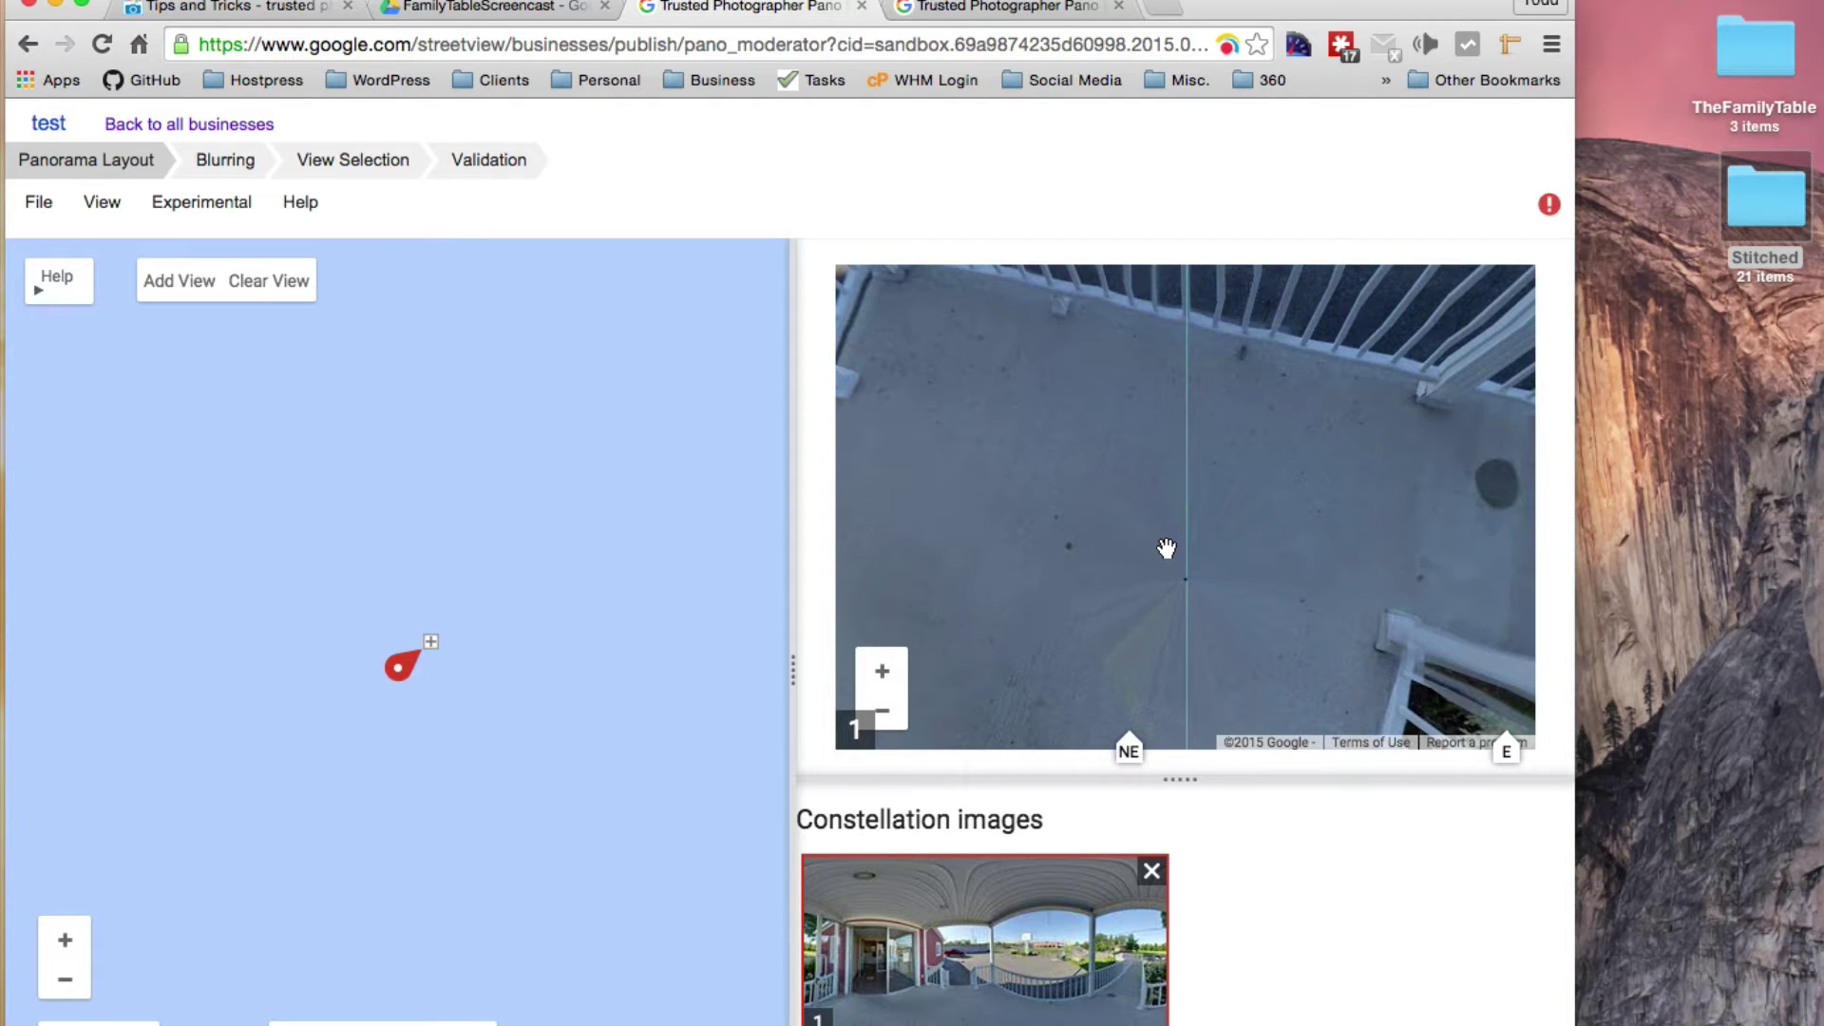
double_click(1768, 213)
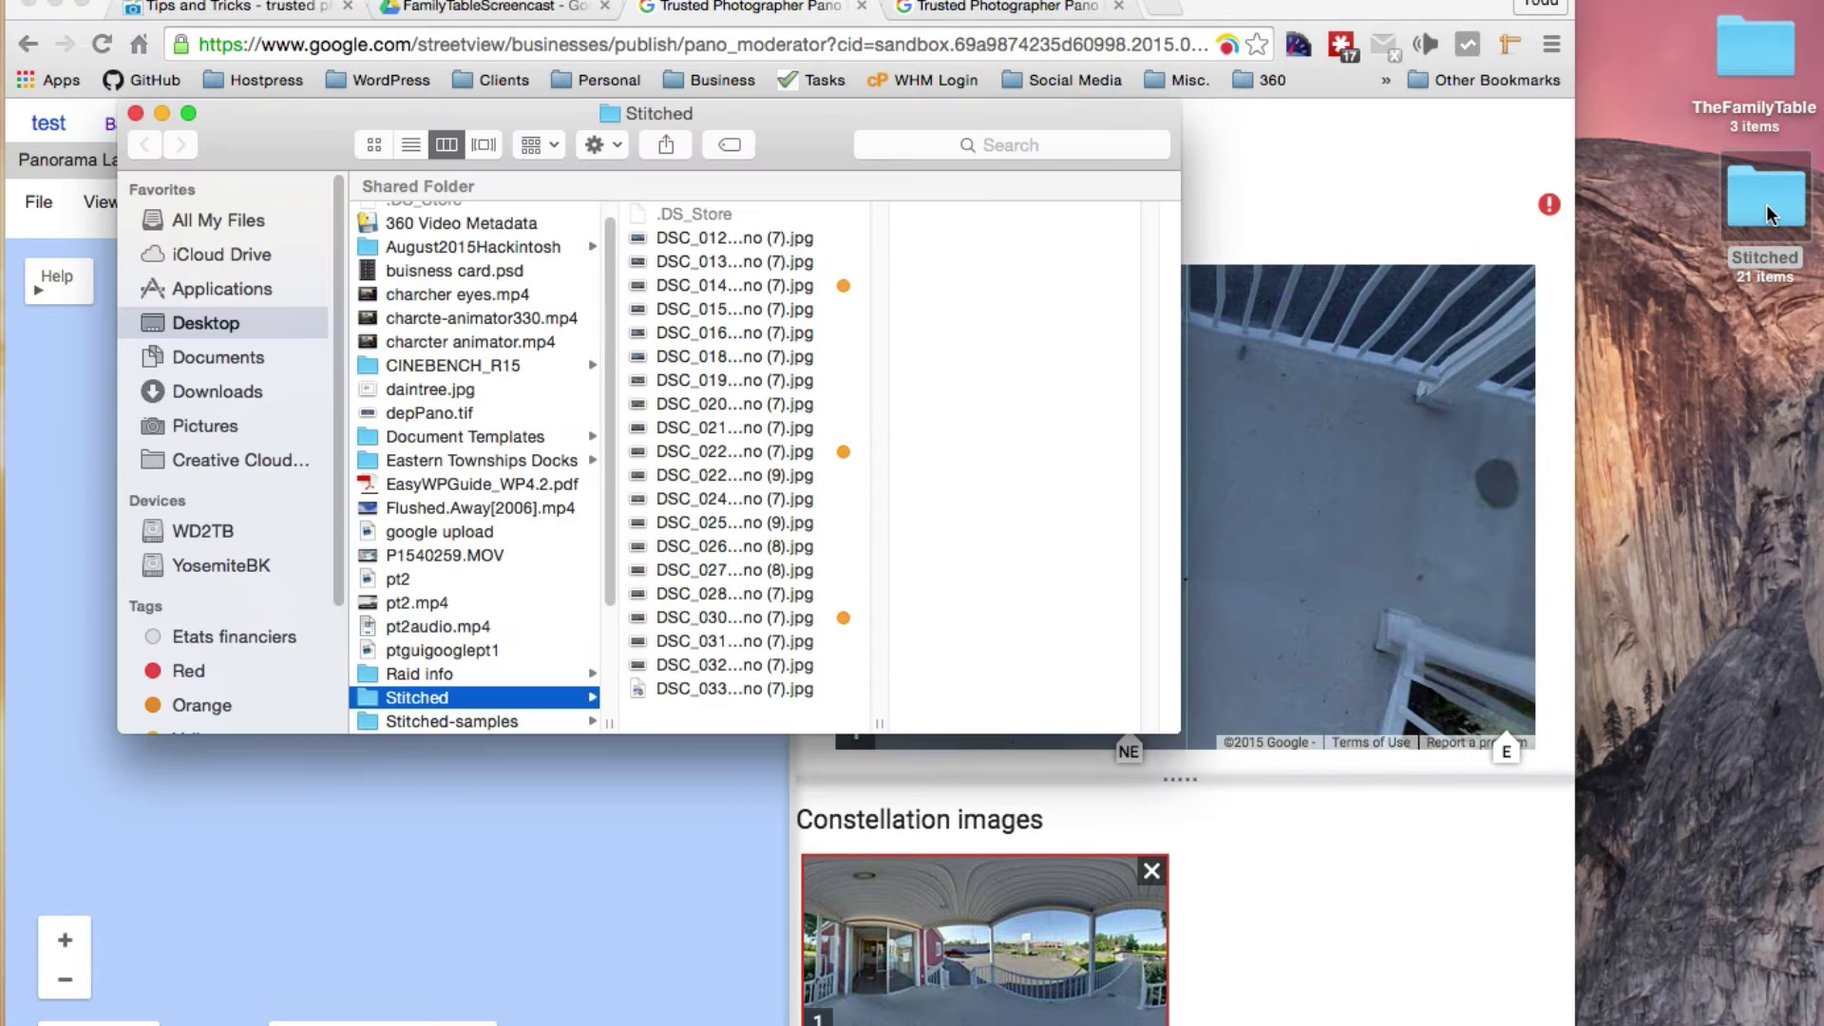
click(779, 309)
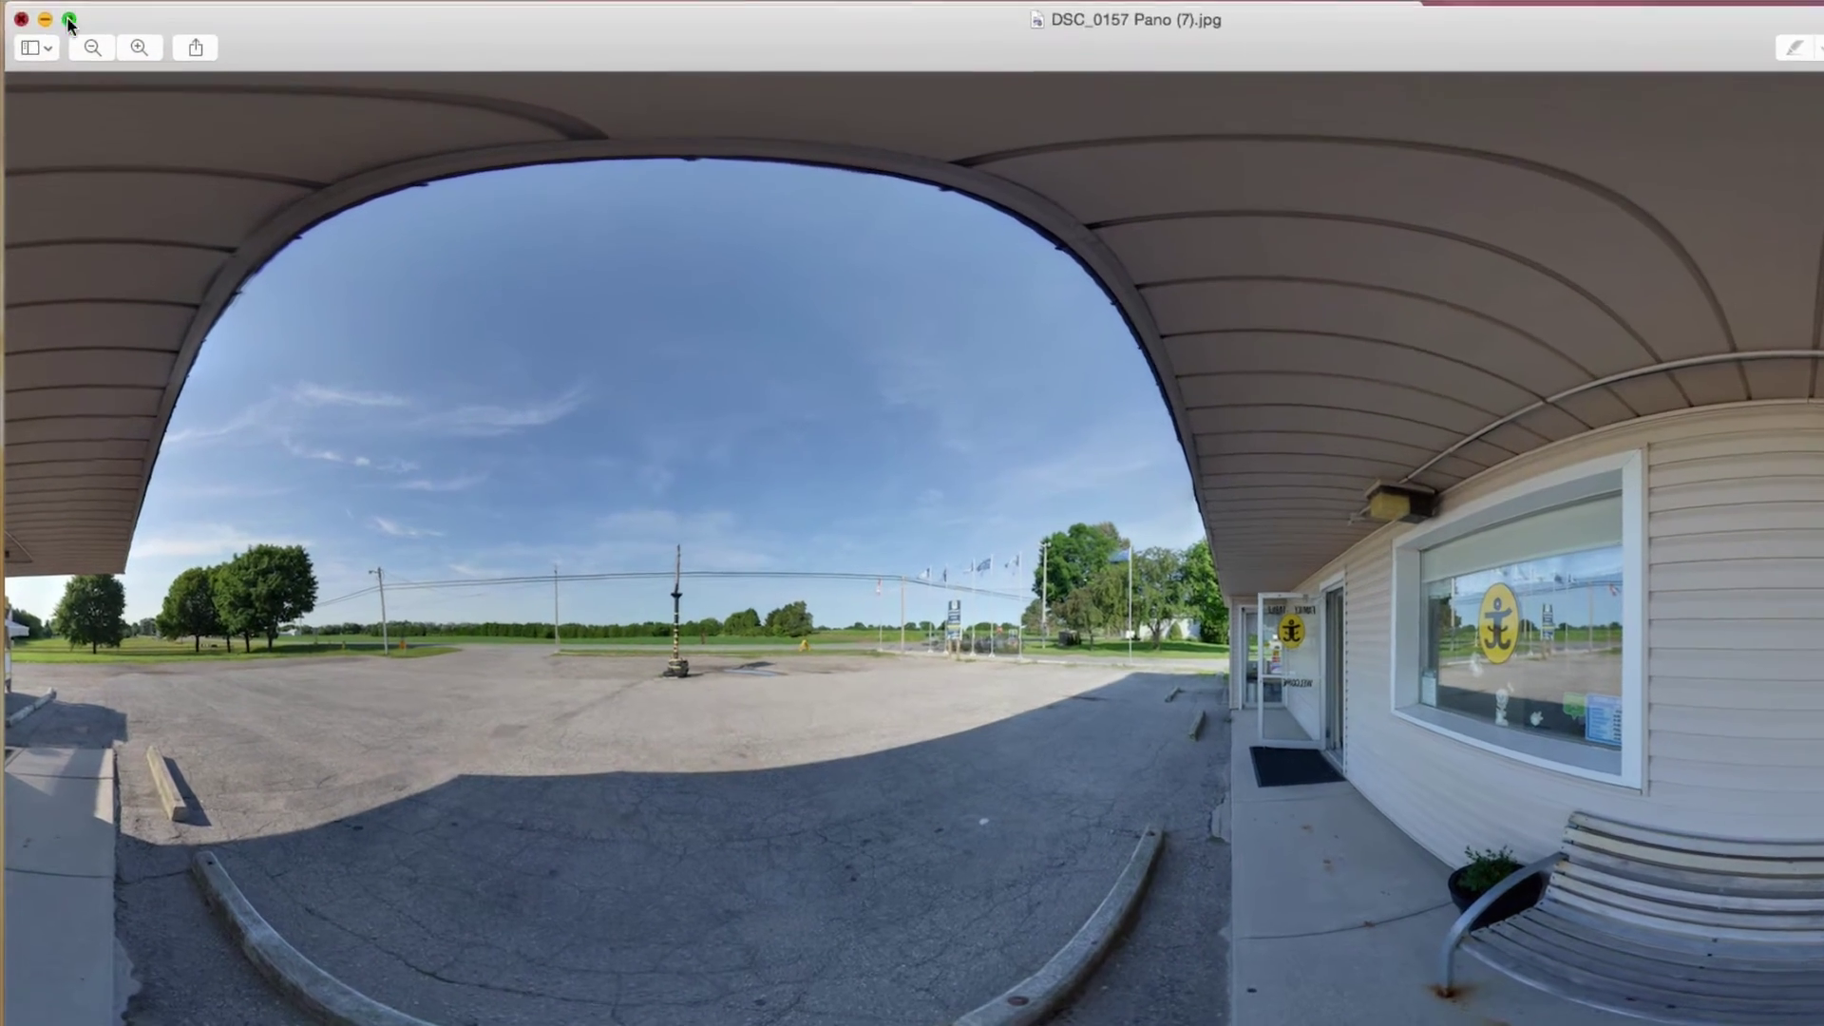
key(super+w)
Step: Rotate the downward view of the porch floor around through south and west headings
click(1334, 532)
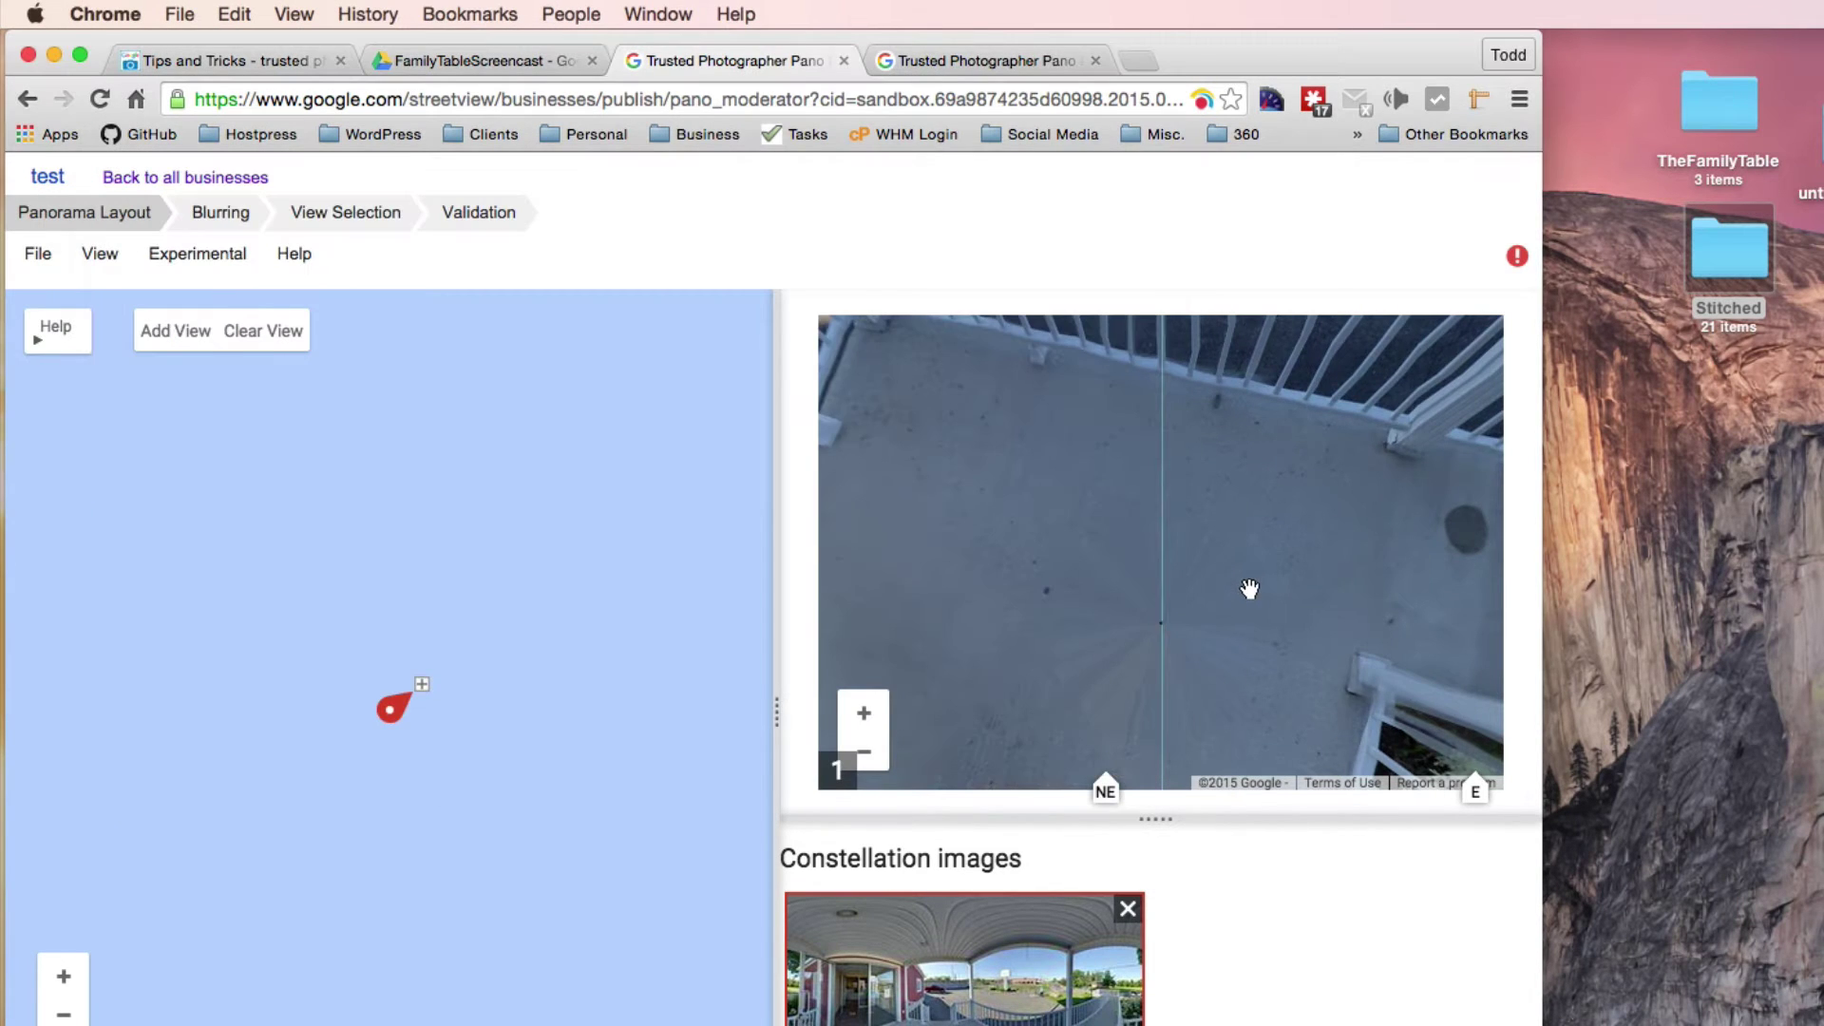
mouse_move(1245, 590)
mouse_down()
mouse_move(1315, 468)
mouse_move(1168, 664)
mouse_move(1251, 631)
mouse_move(1295, 590)
mouse_move(1159, 589)
mouse_up()
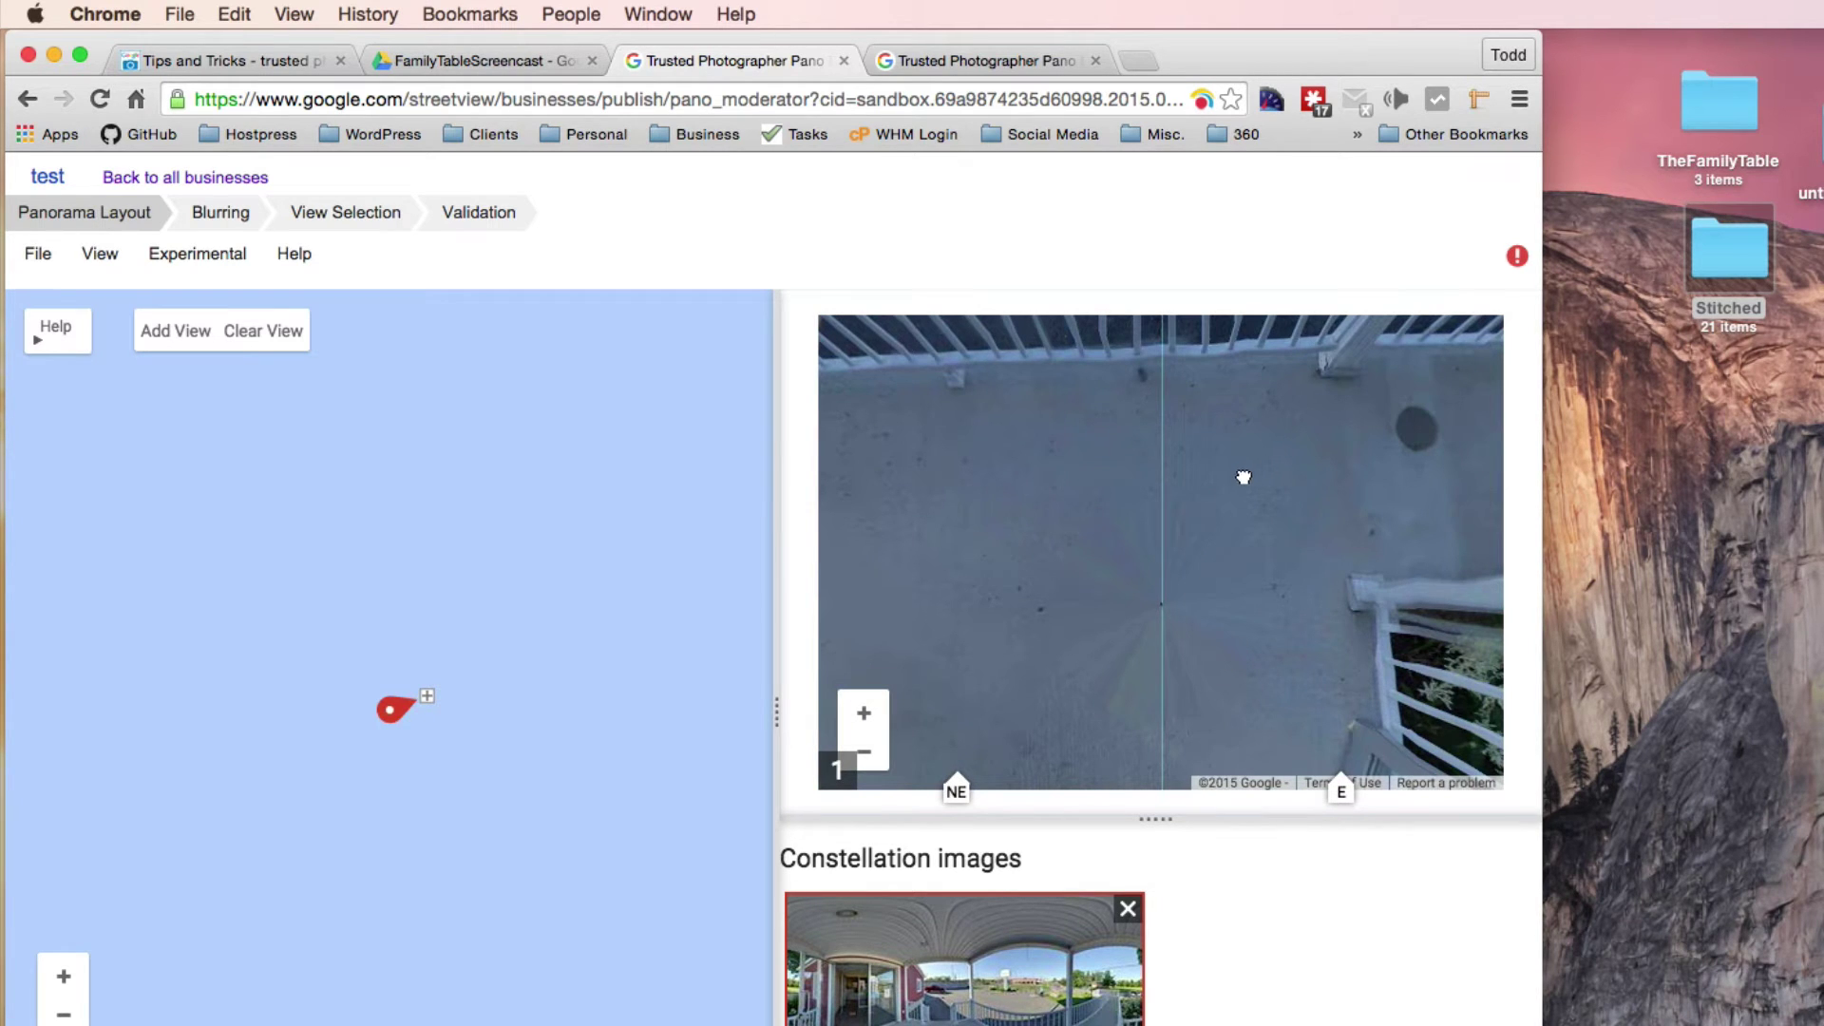
mouse_move(1245, 476)
mouse_down()
mouse_move(1059, 595)
mouse_move(981, 617)
mouse_move(1103, 630)
mouse_up()
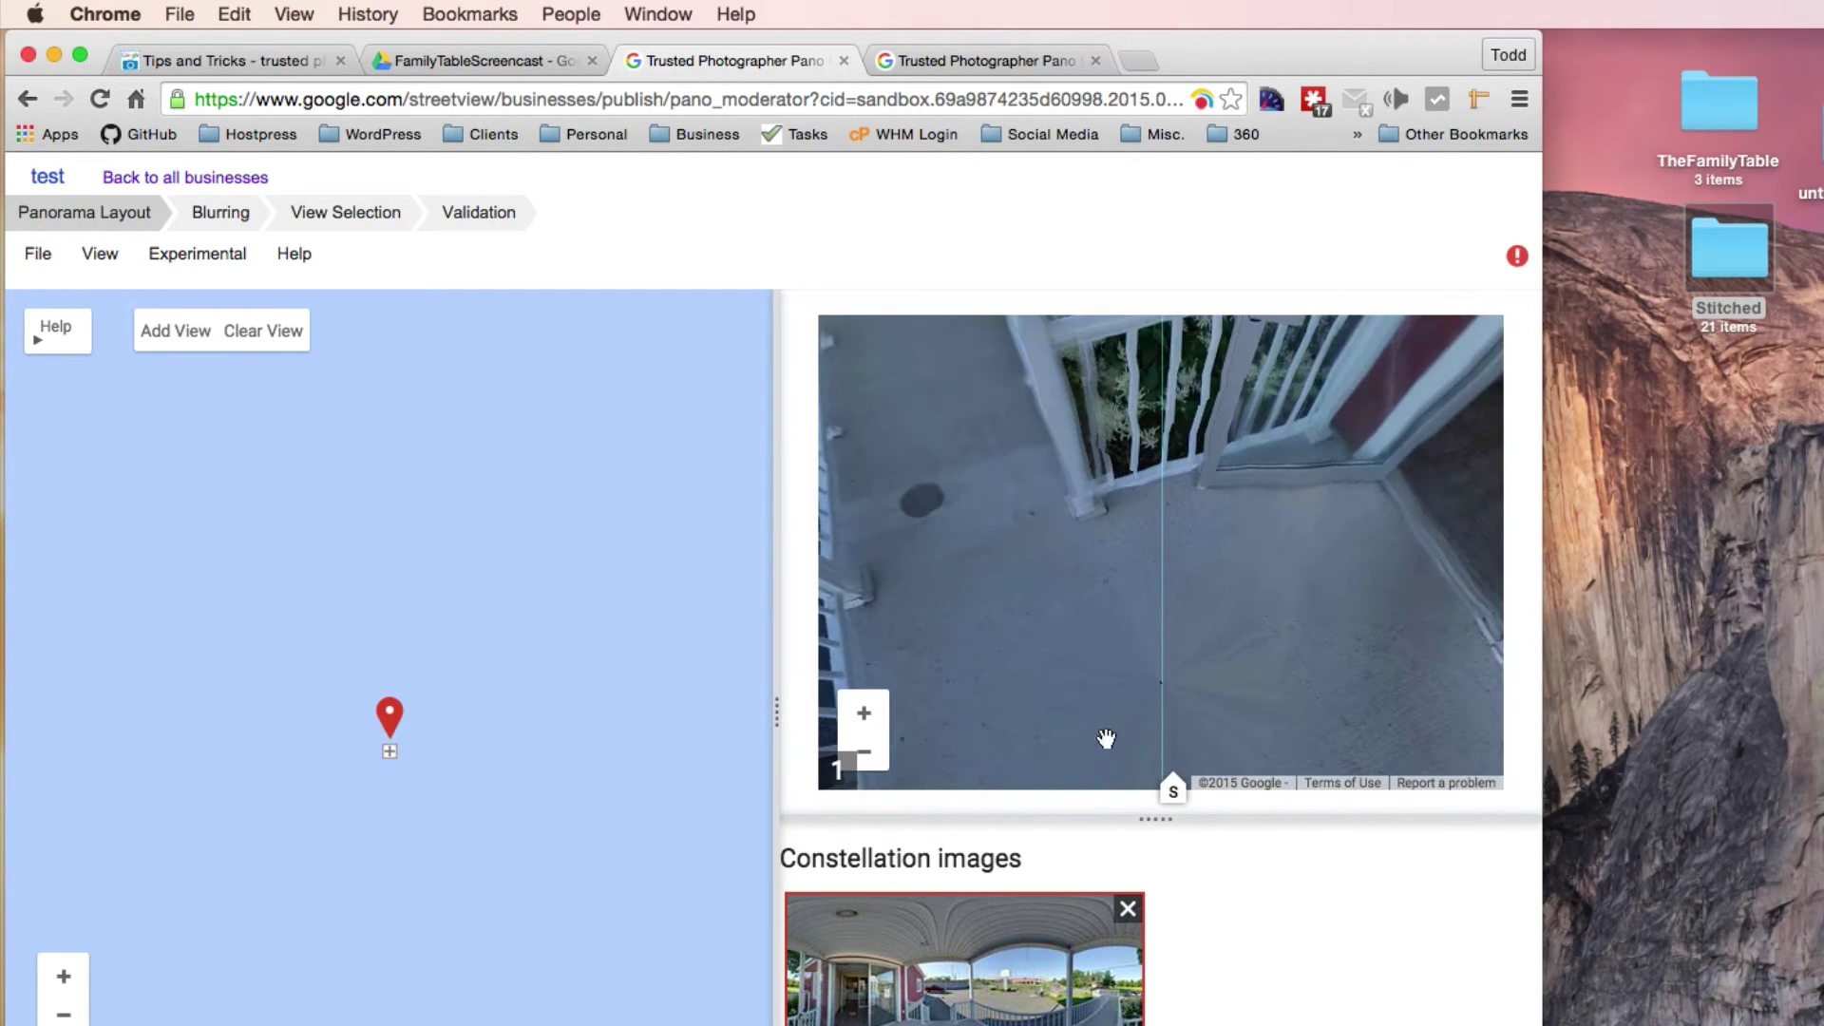
mouse_move(1286, 636)
mouse_down()
mouse_move(1138, 572)
mouse_move(1140, 504)
mouse_move(1278, 521)
mouse_up()
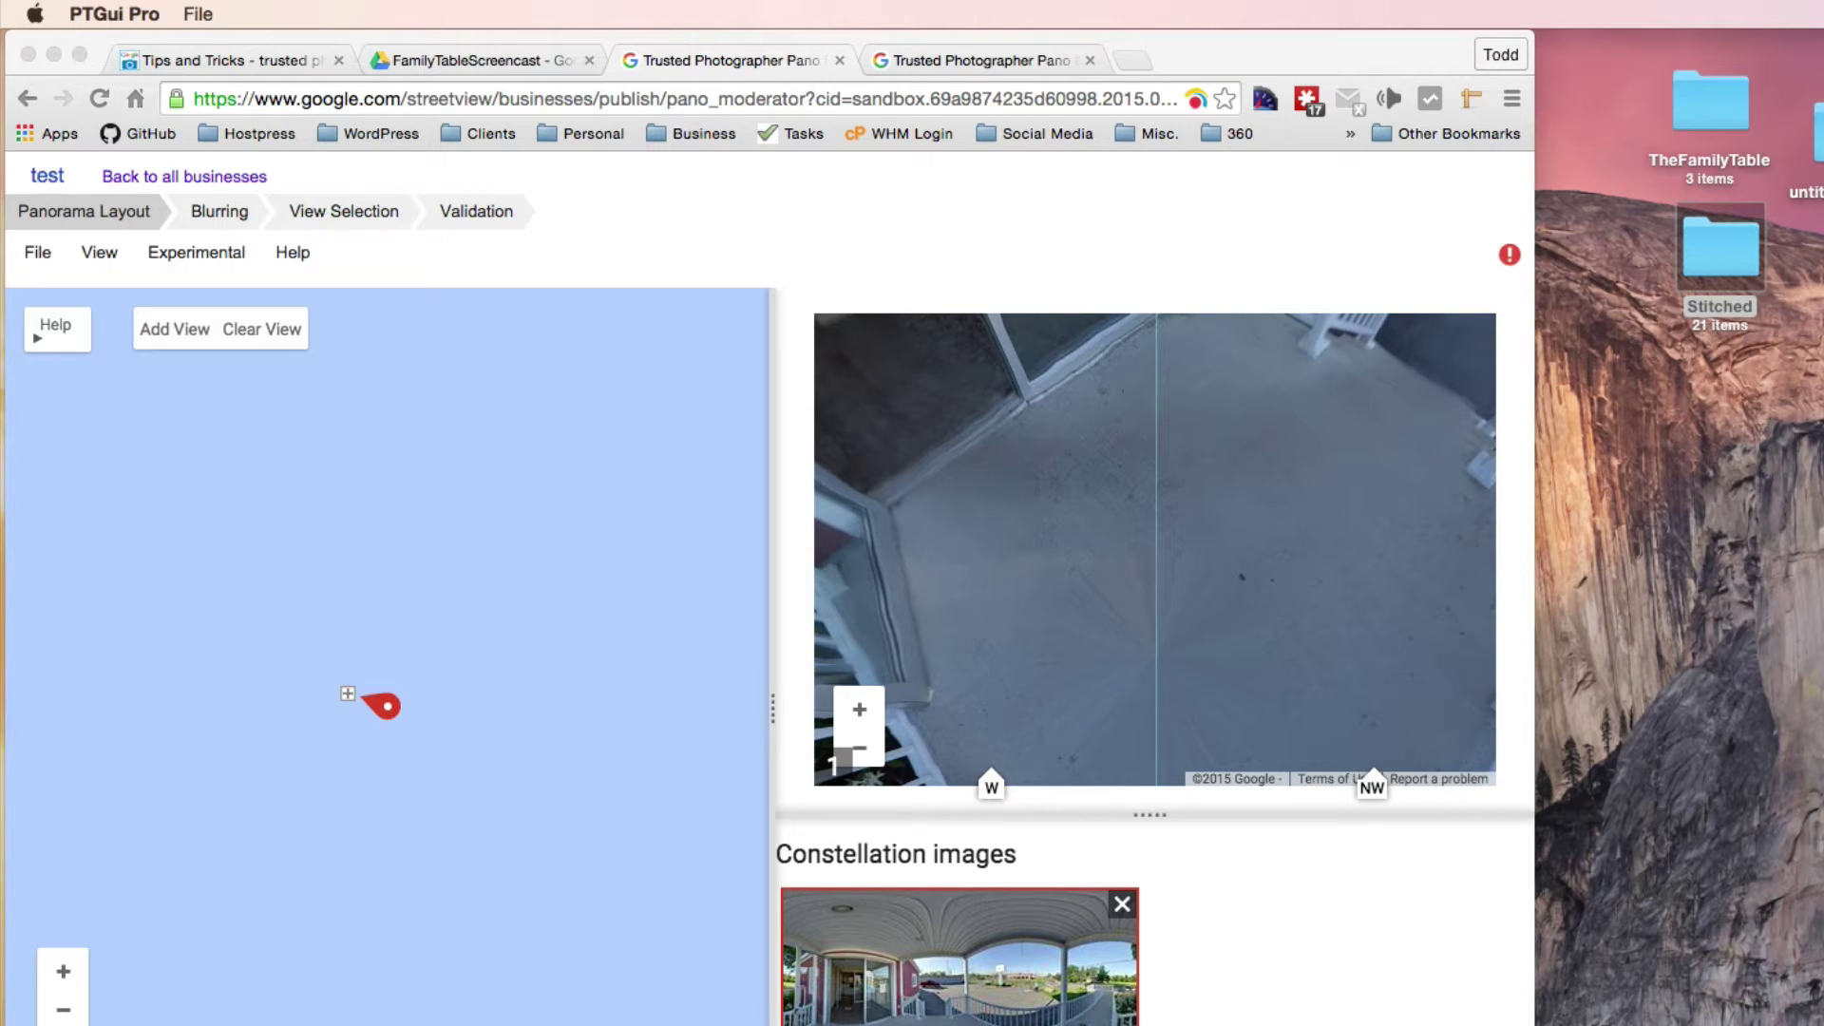
Step: Start a new PTGui project and add the twelve selected fisheye images to it
click(201, 15)
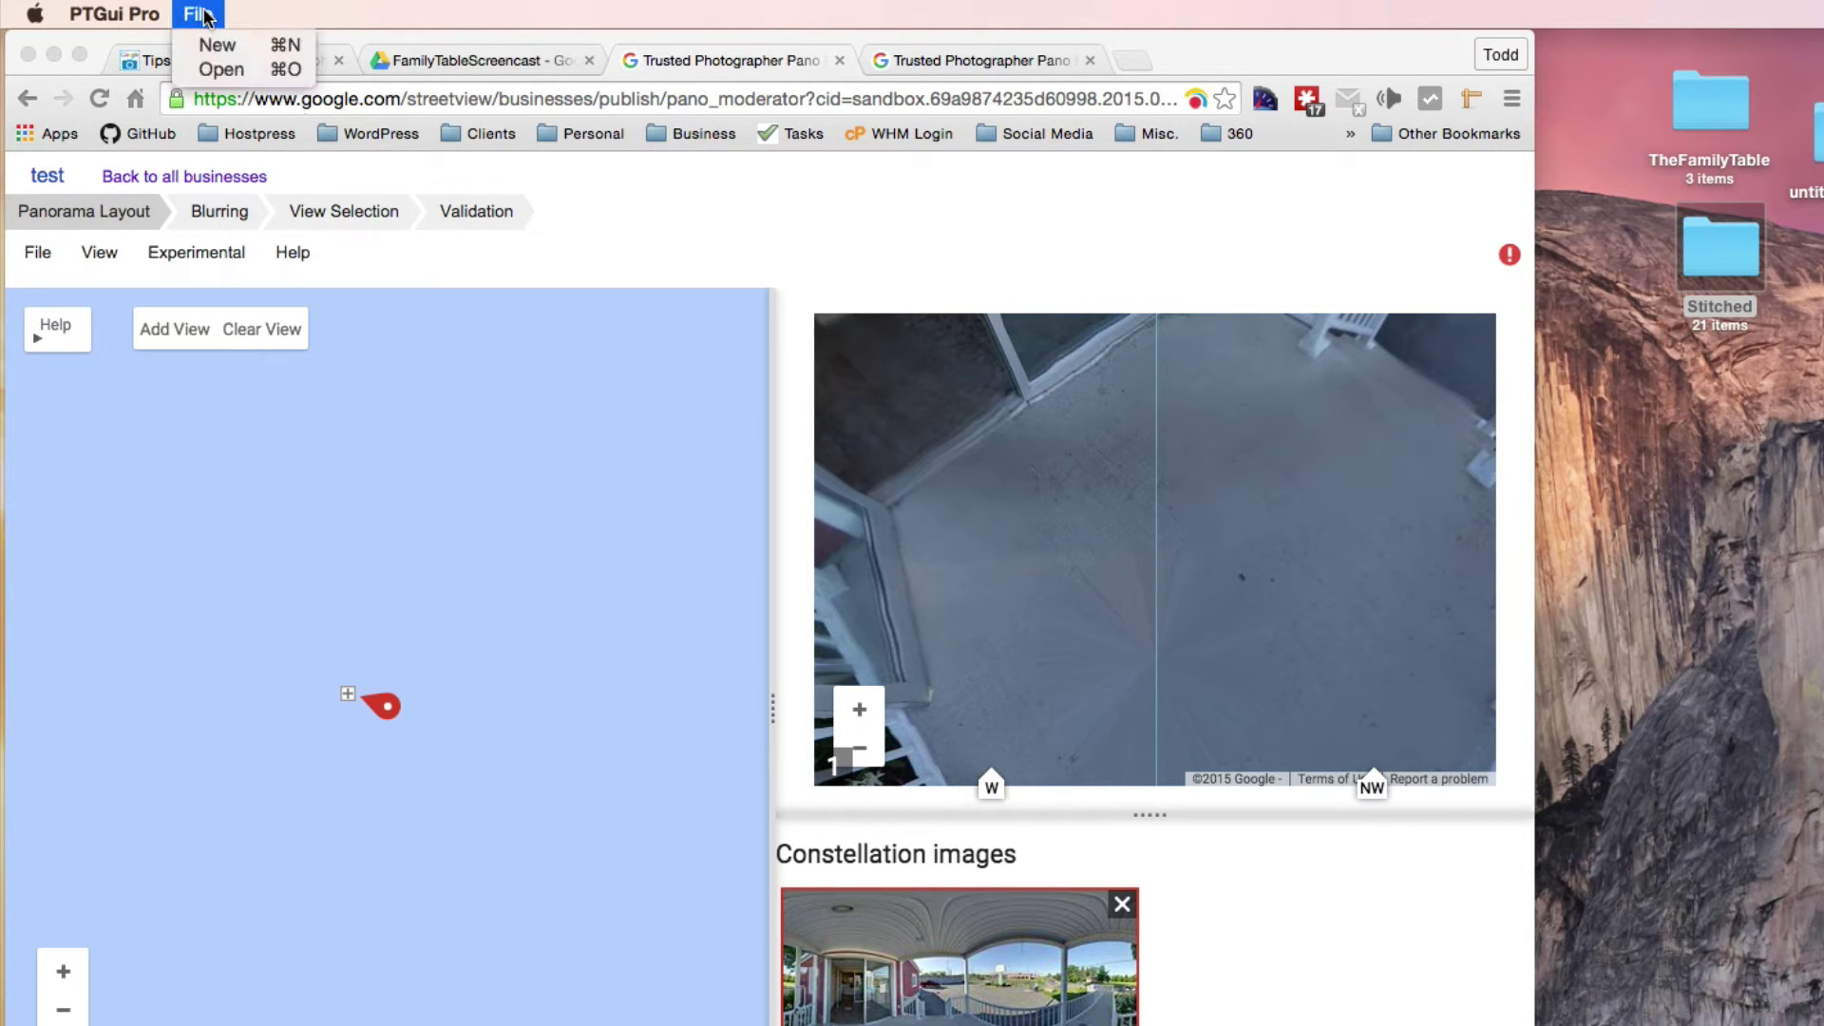
key(Return)
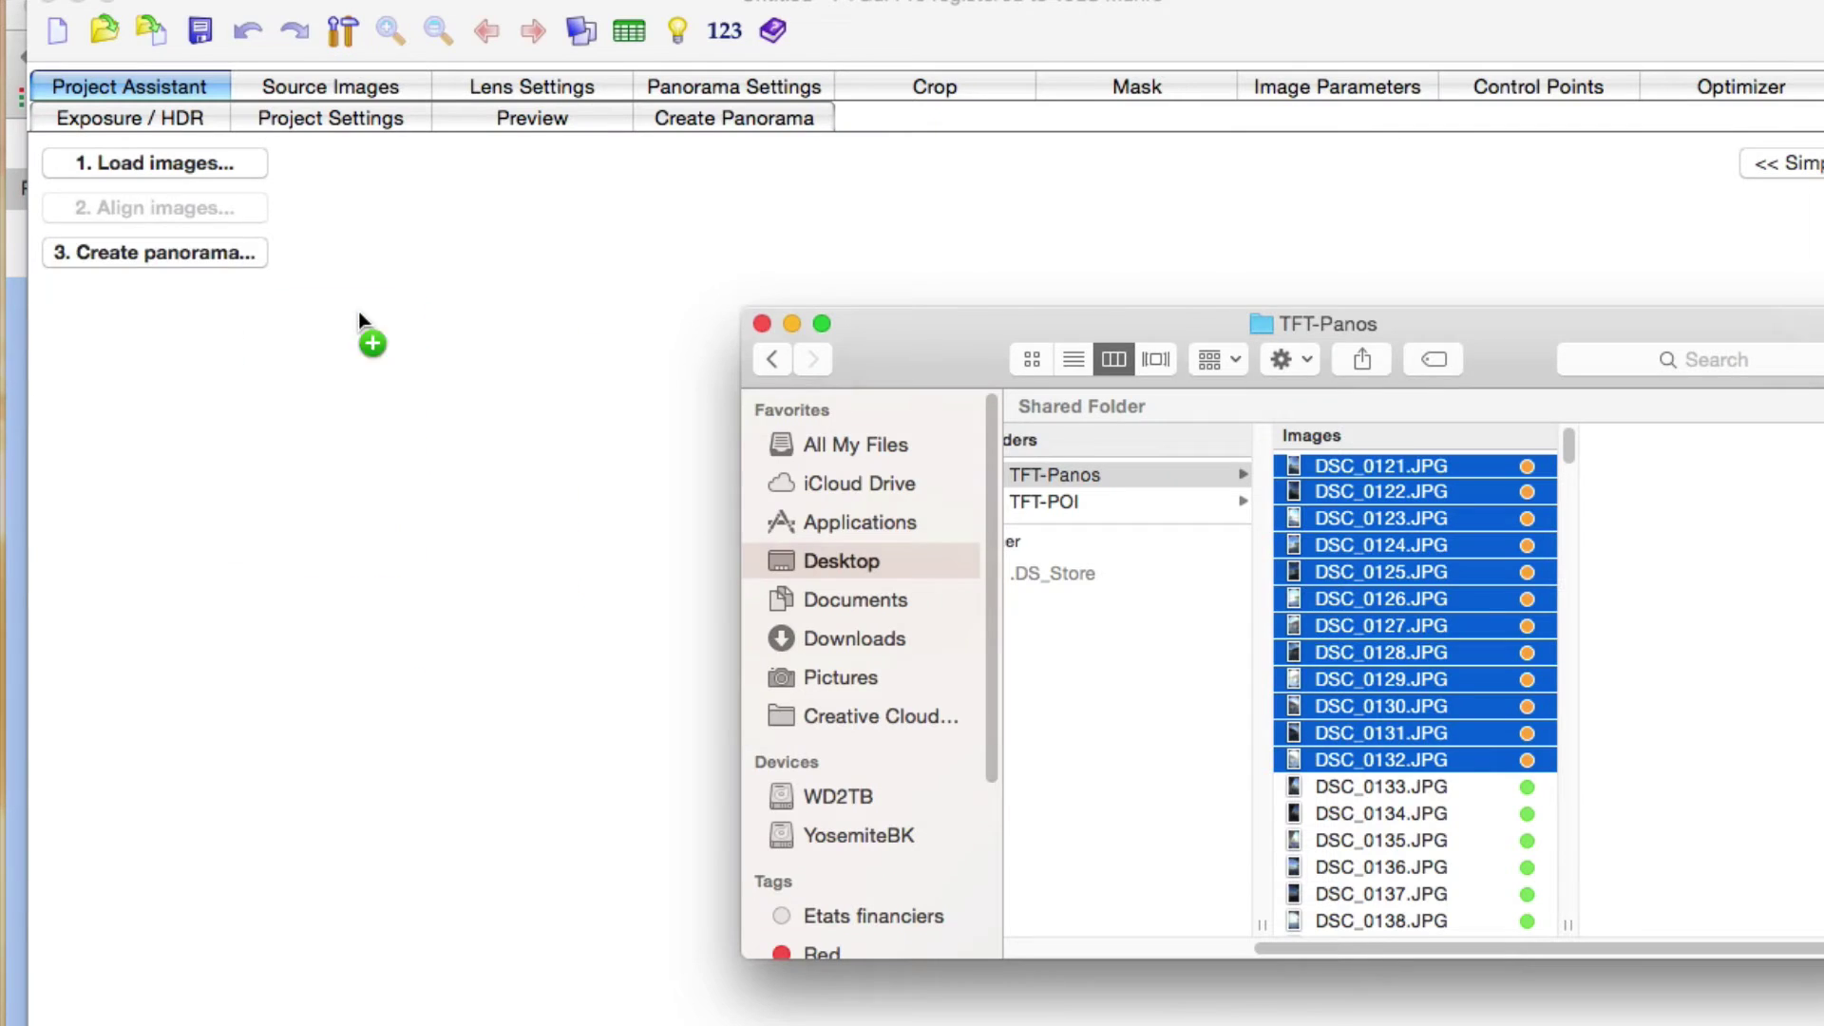
drag(337, 342, 244, 486)
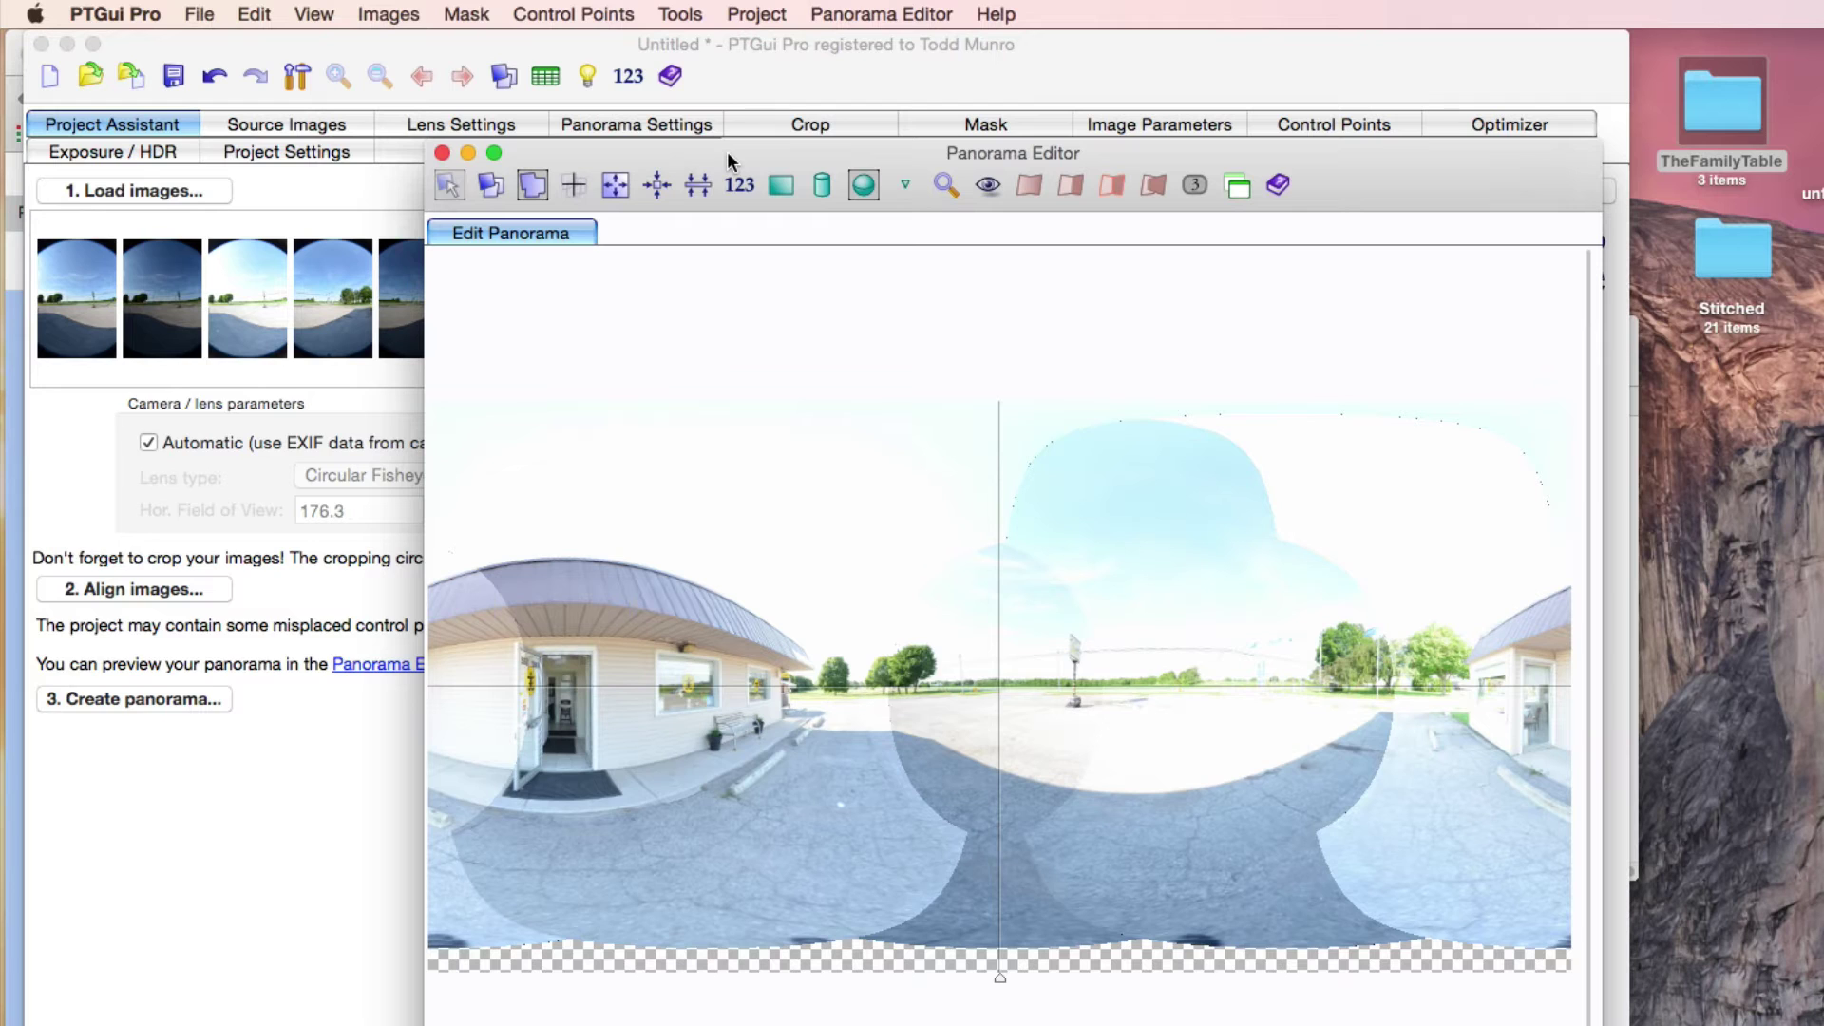
Step: Apply a Numerical Transform with pitch -90 to the whole panorama, then close the dialog
click(680, 13)
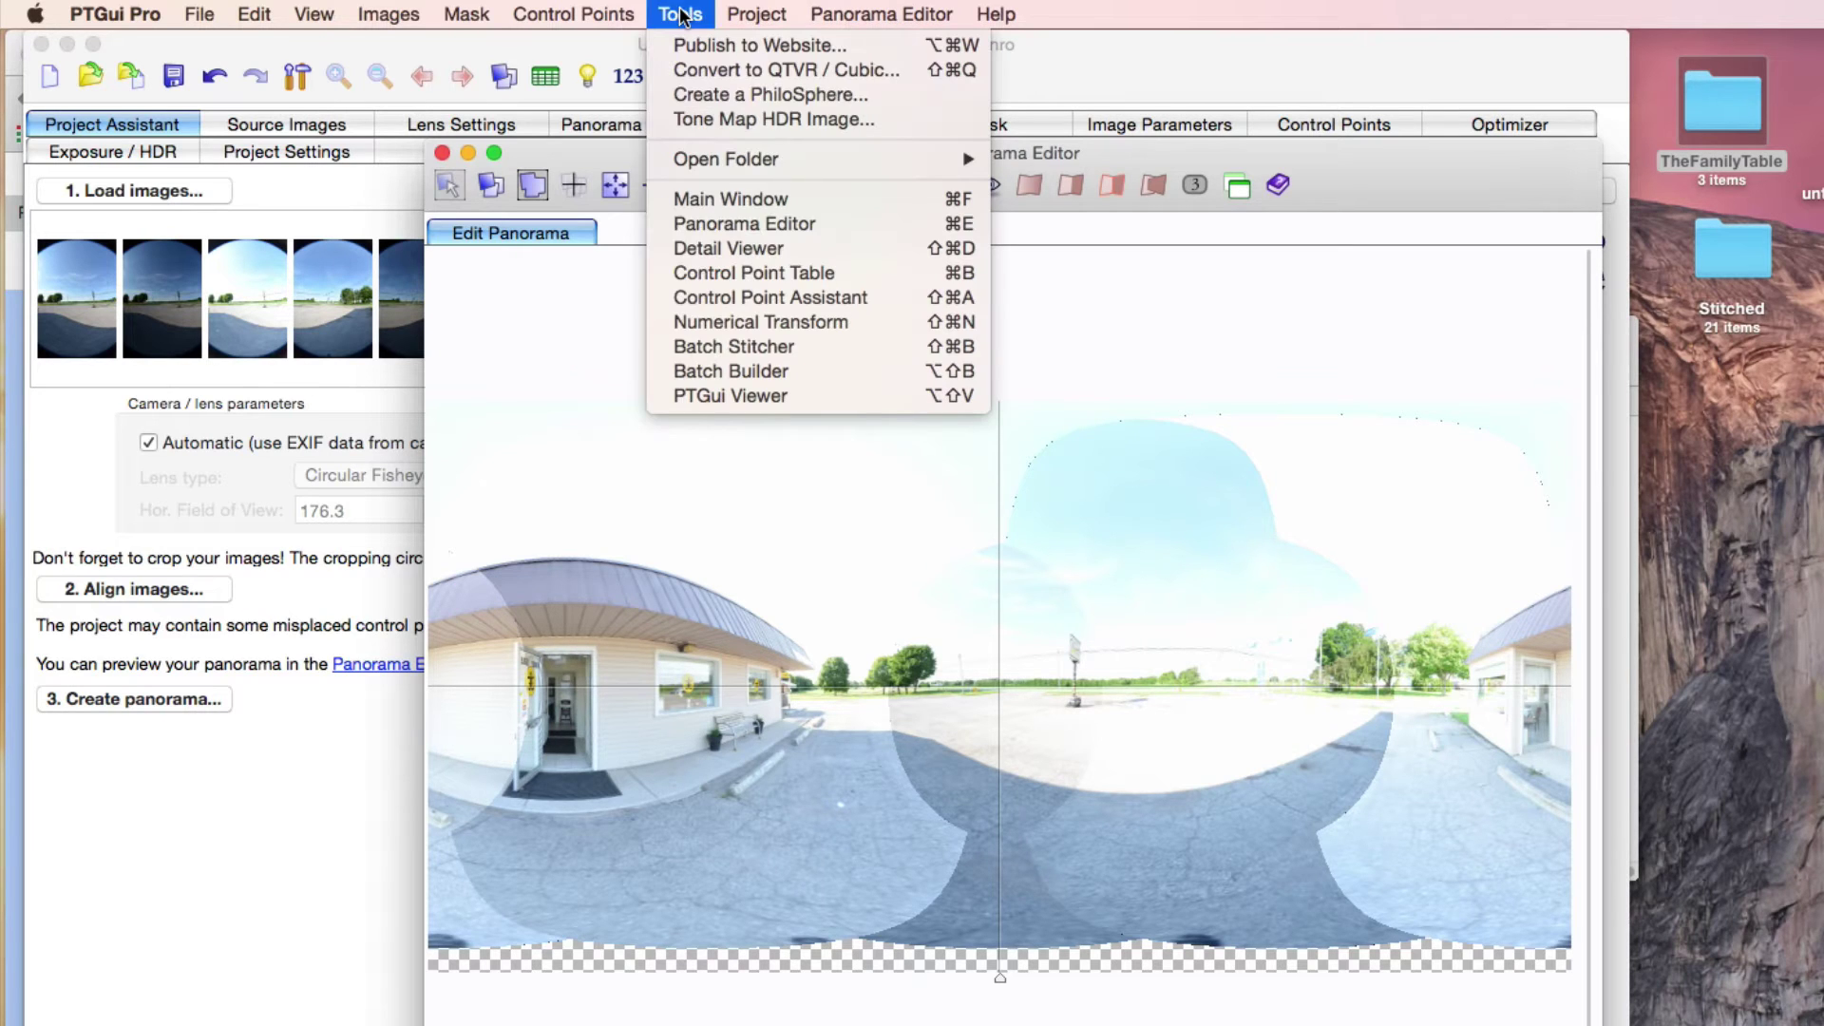
click(746, 322)
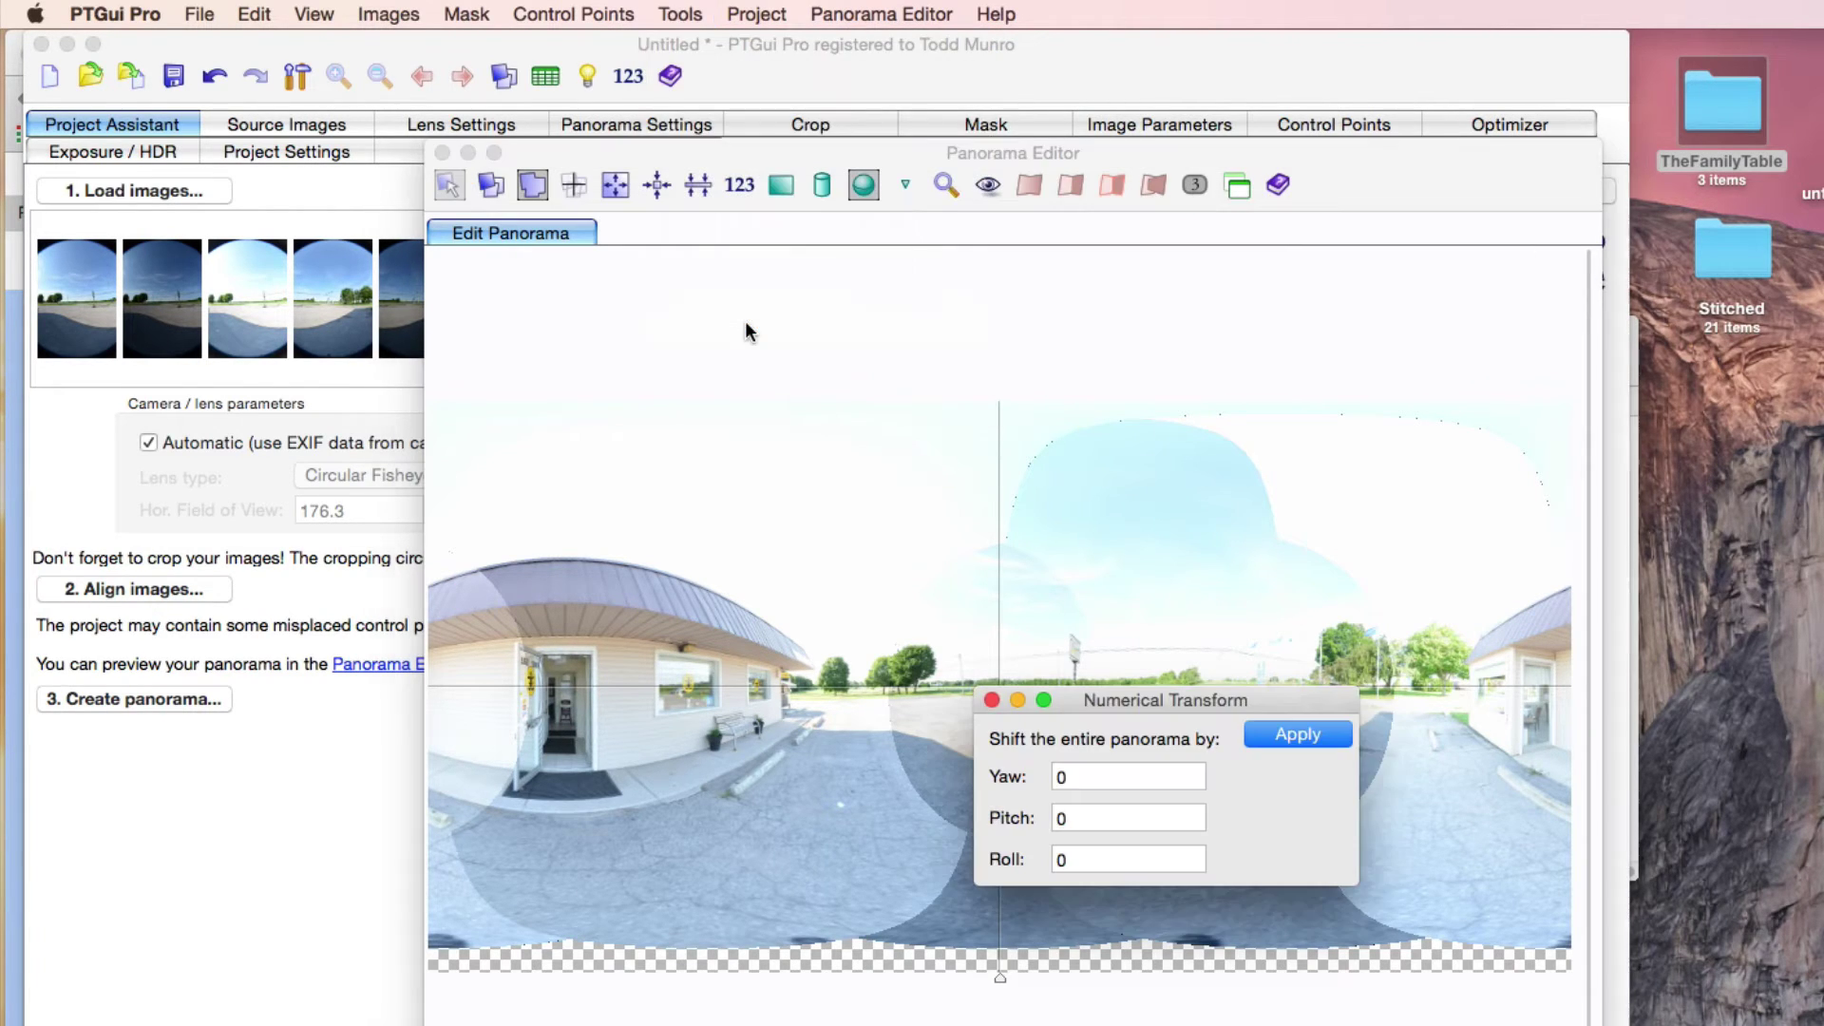
click(1053, 818)
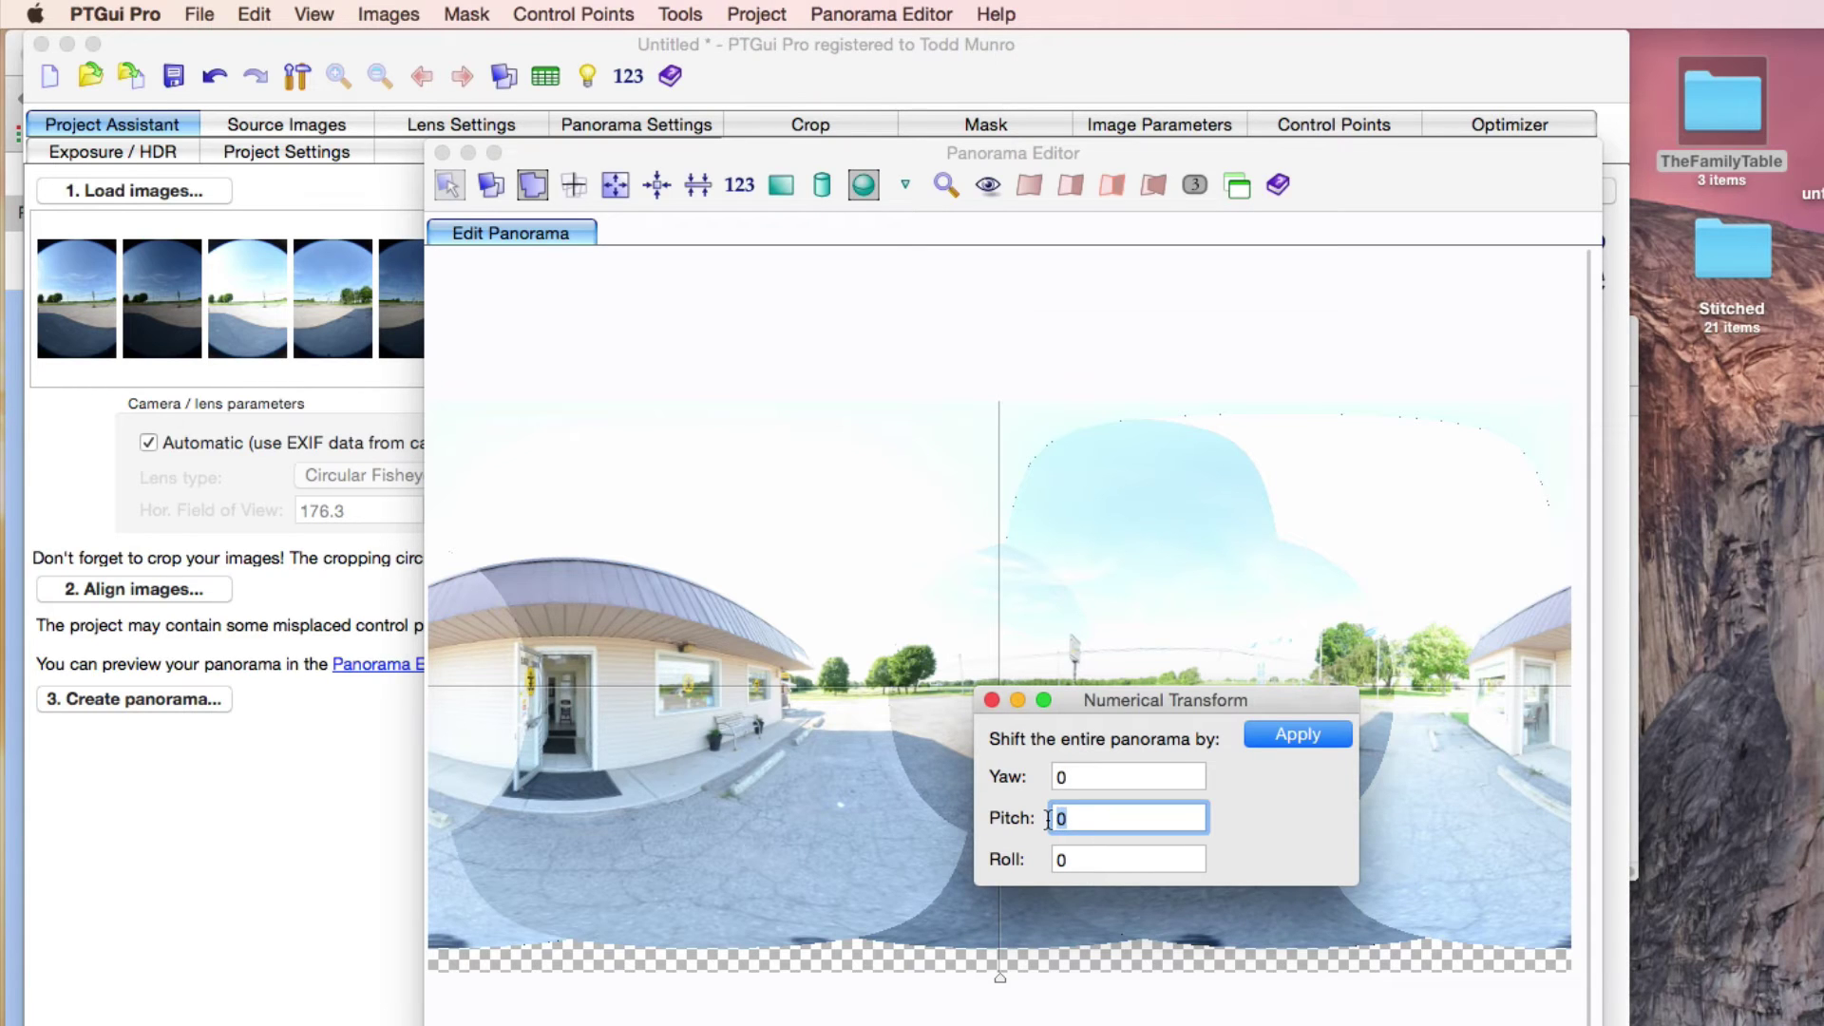
text(-90)
click(1295, 733)
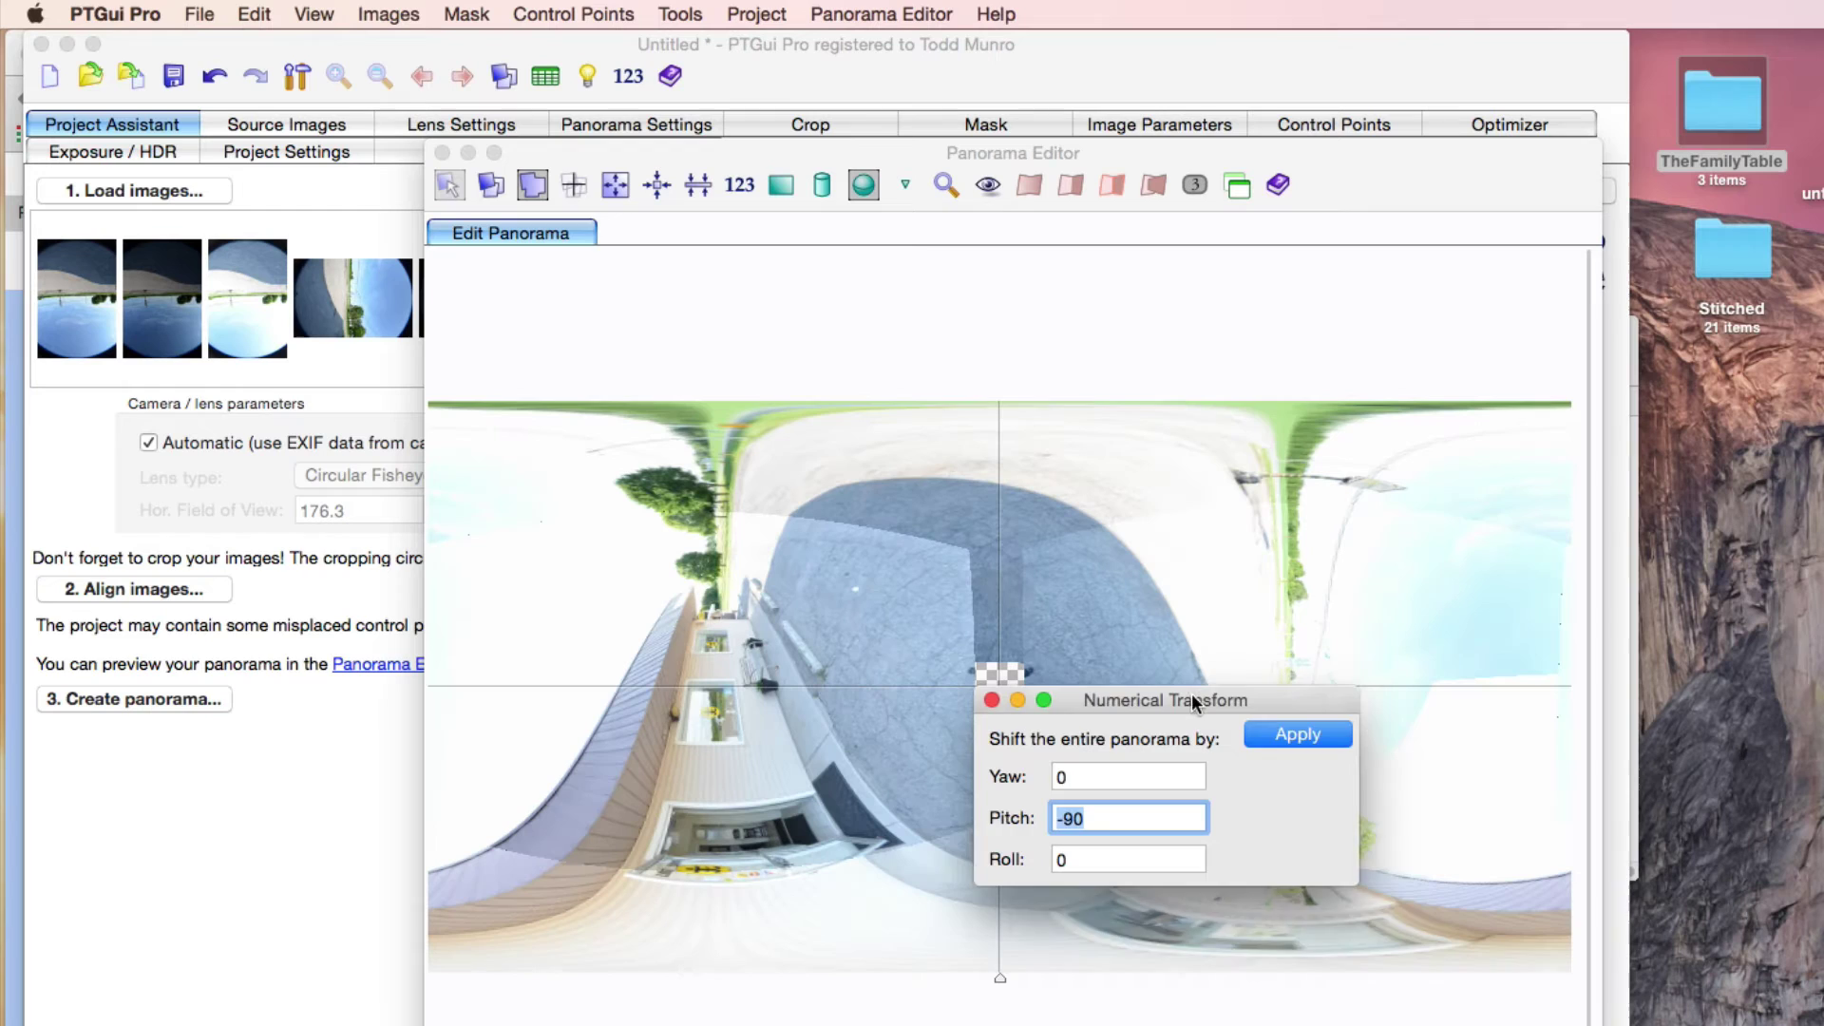
drag(1193, 696, 1216, 838)
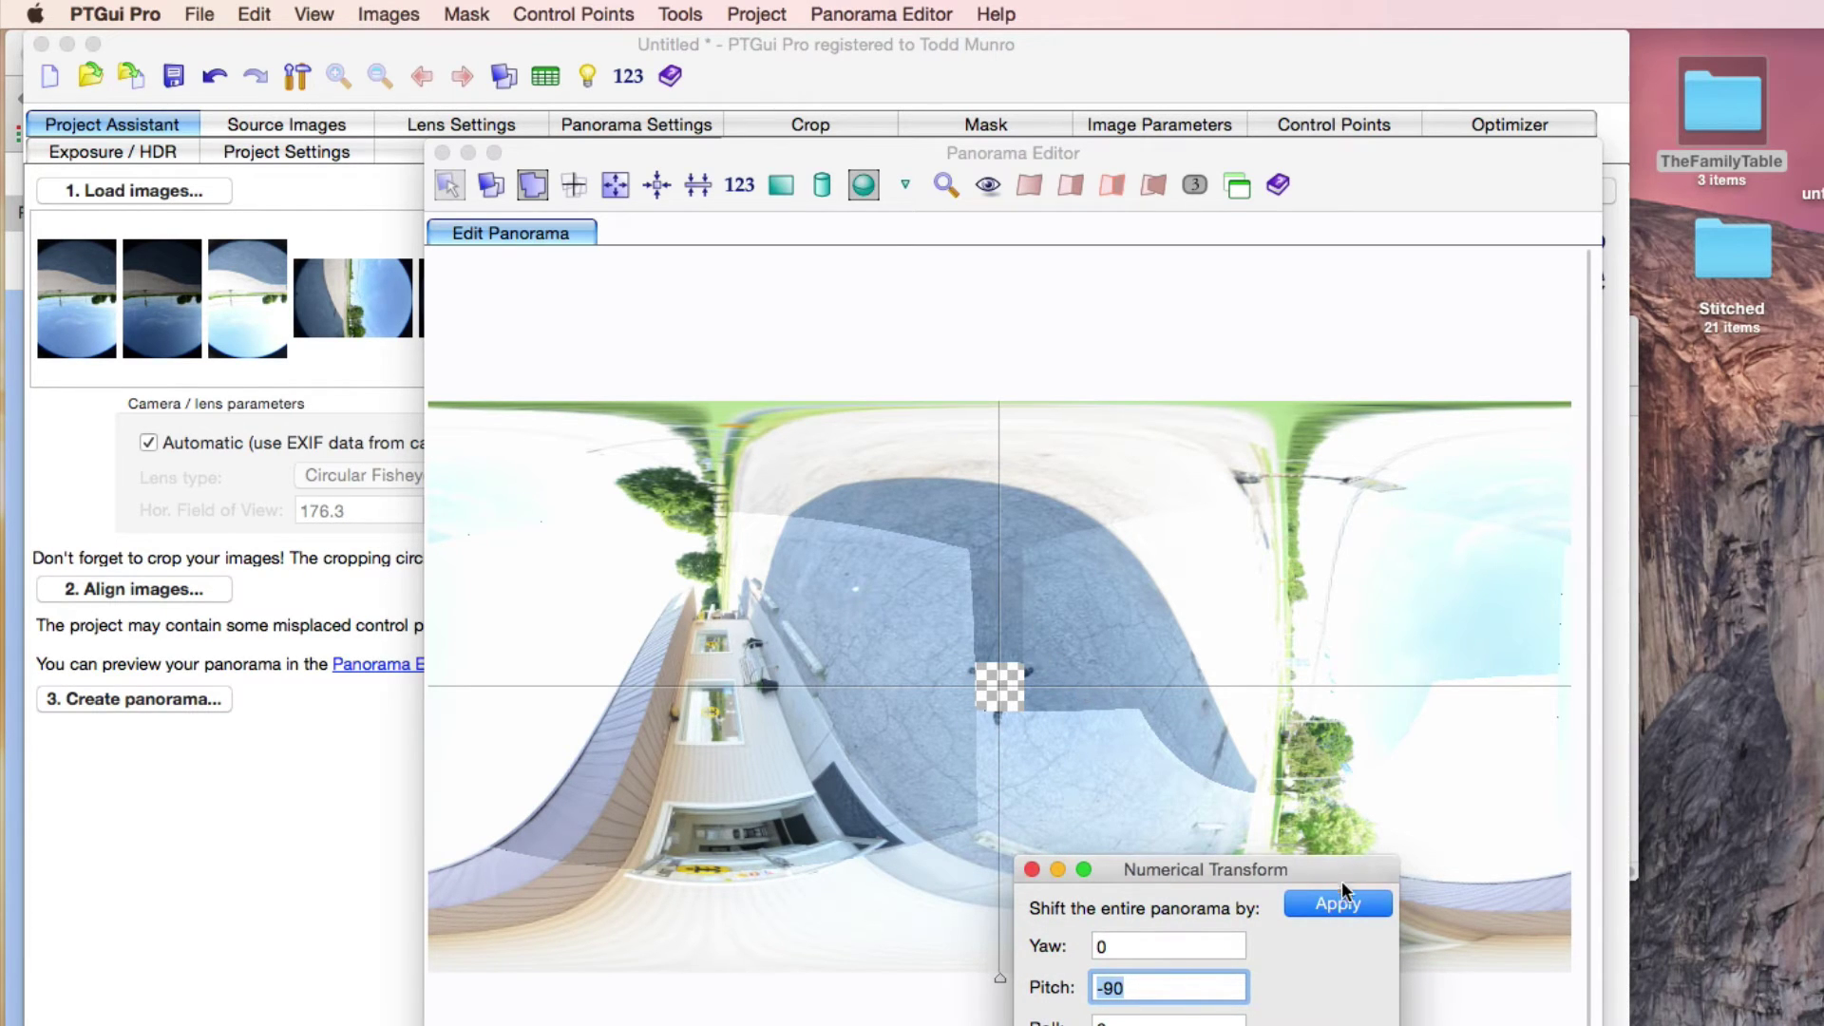
click(528, 146)
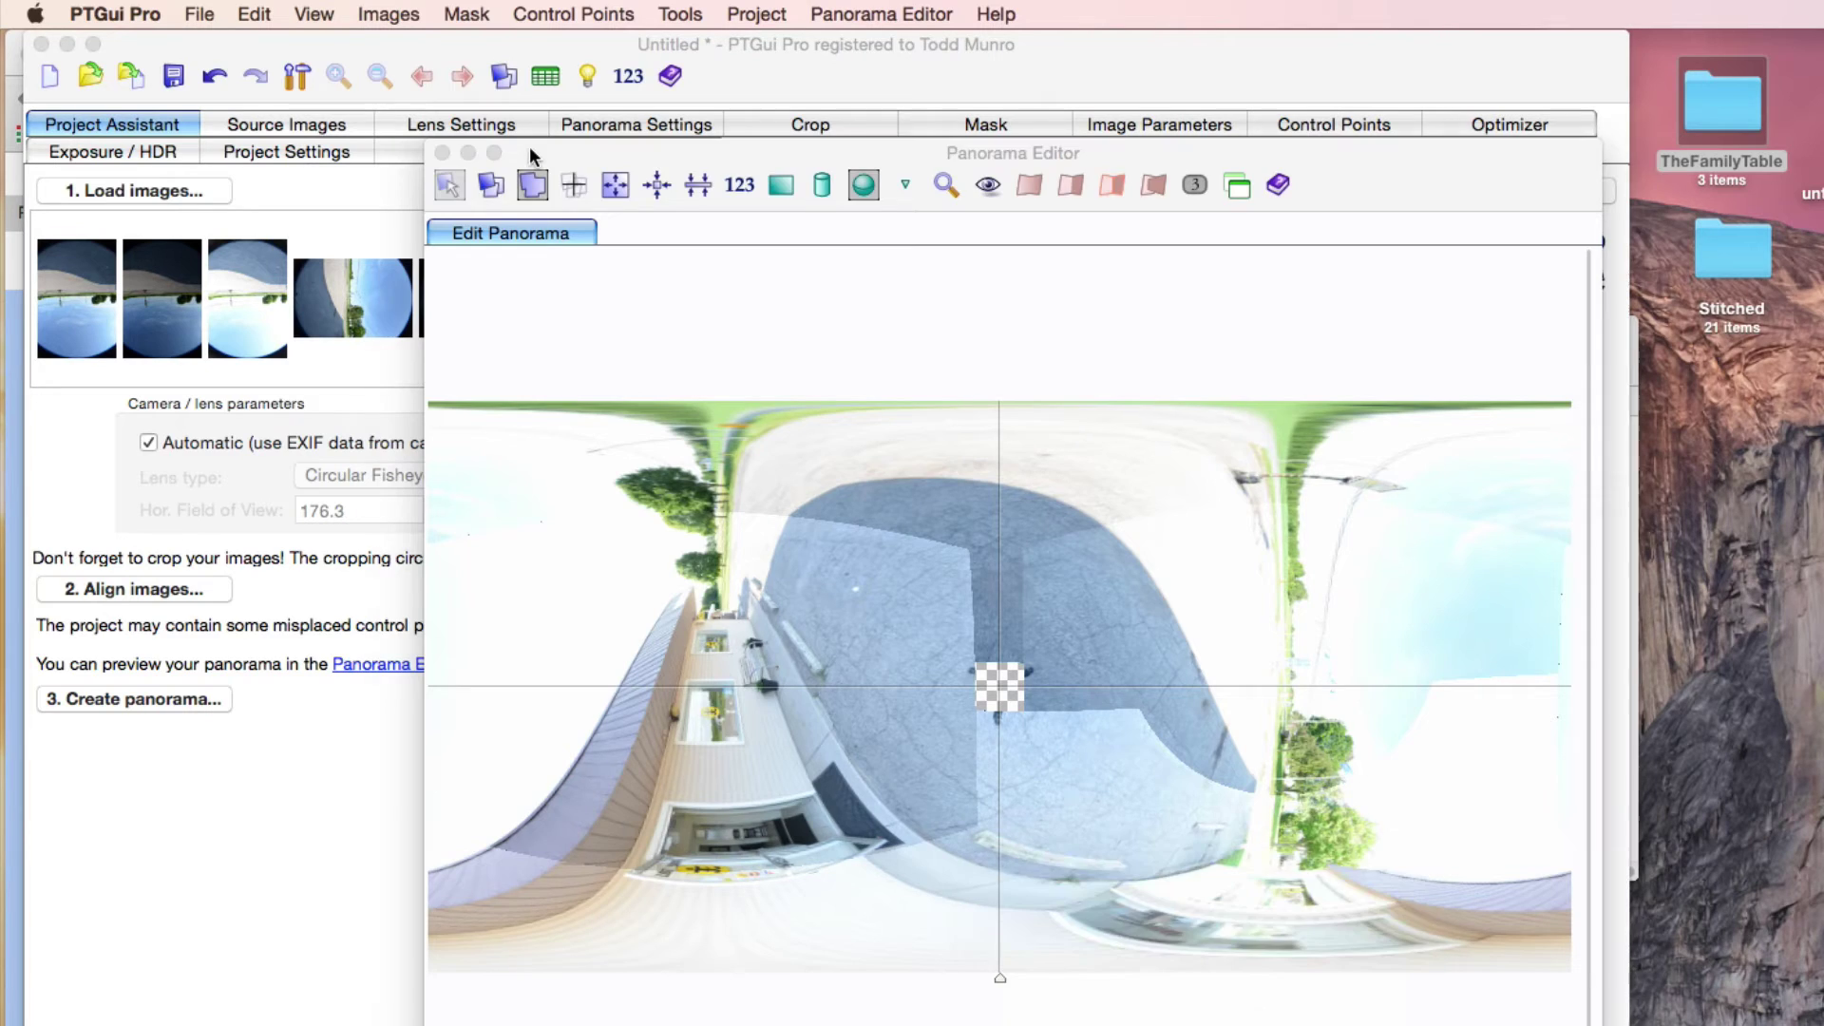
click(418, 38)
Step: Stitch the panorama as a TIFF at optimum size 9652 x 4826 into the Stitched folder
click(201, 14)
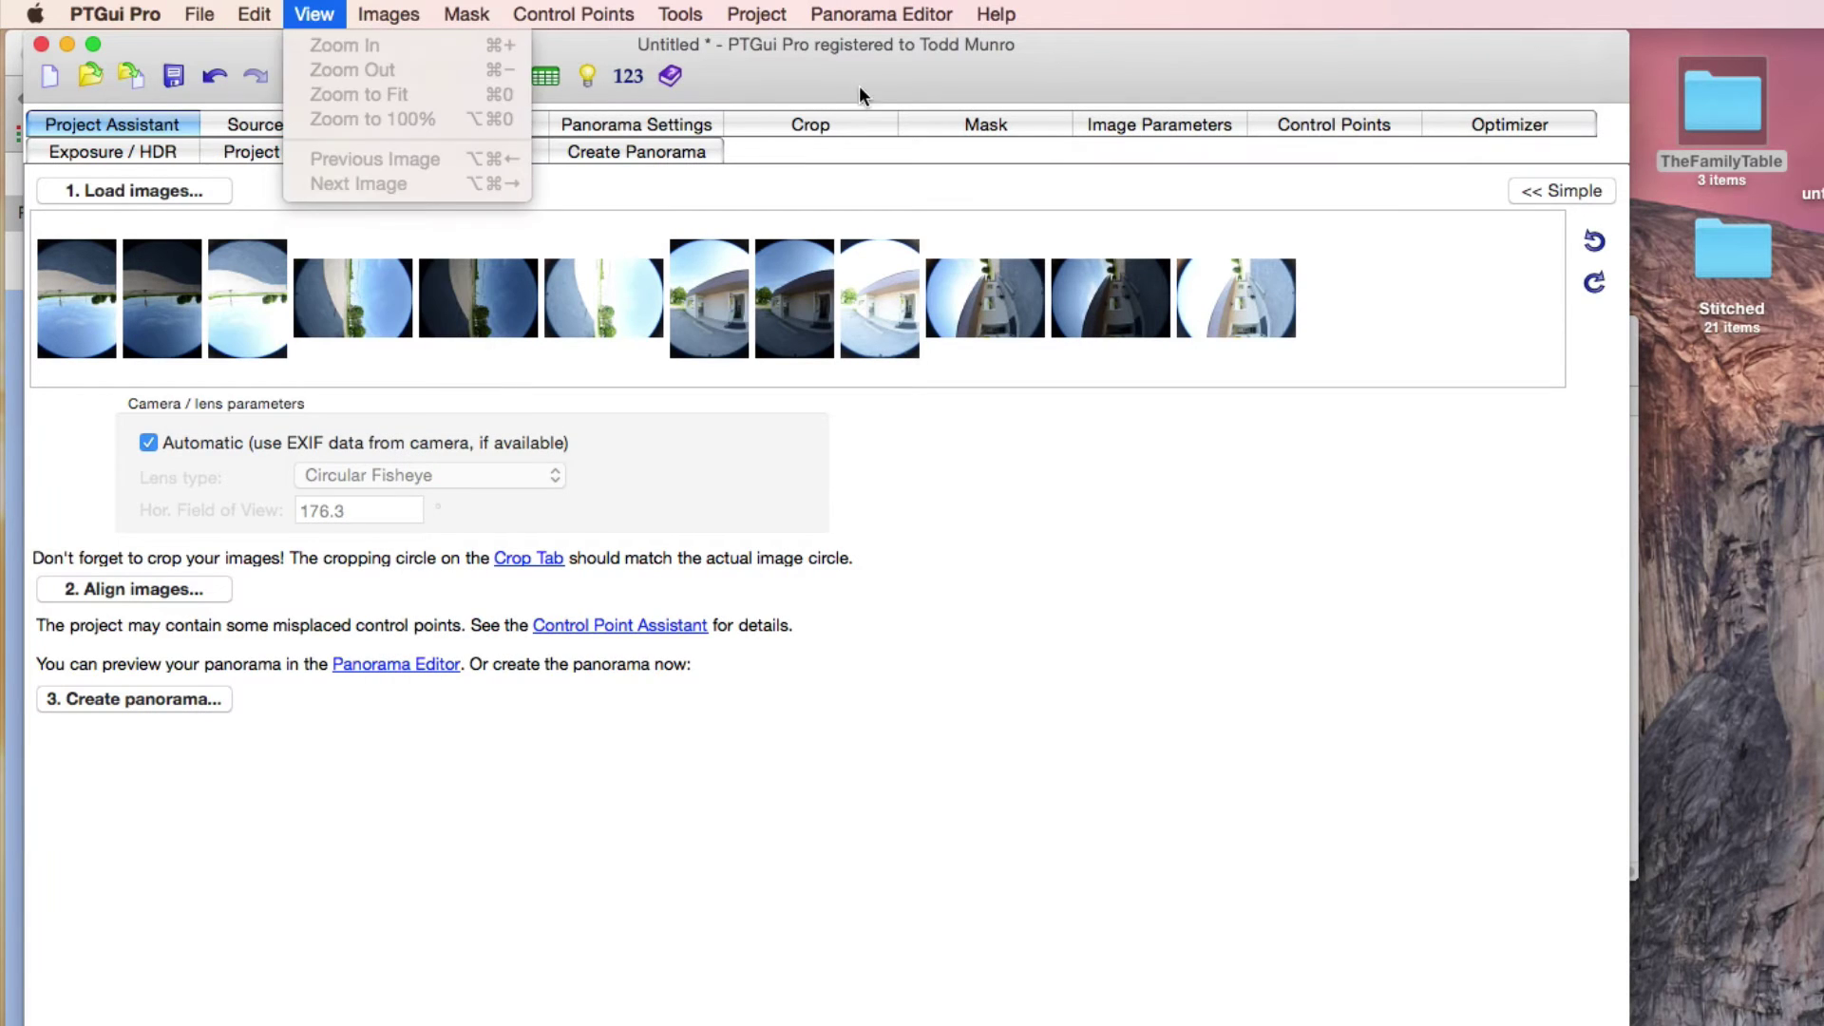
click(829, 85)
click(635, 152)
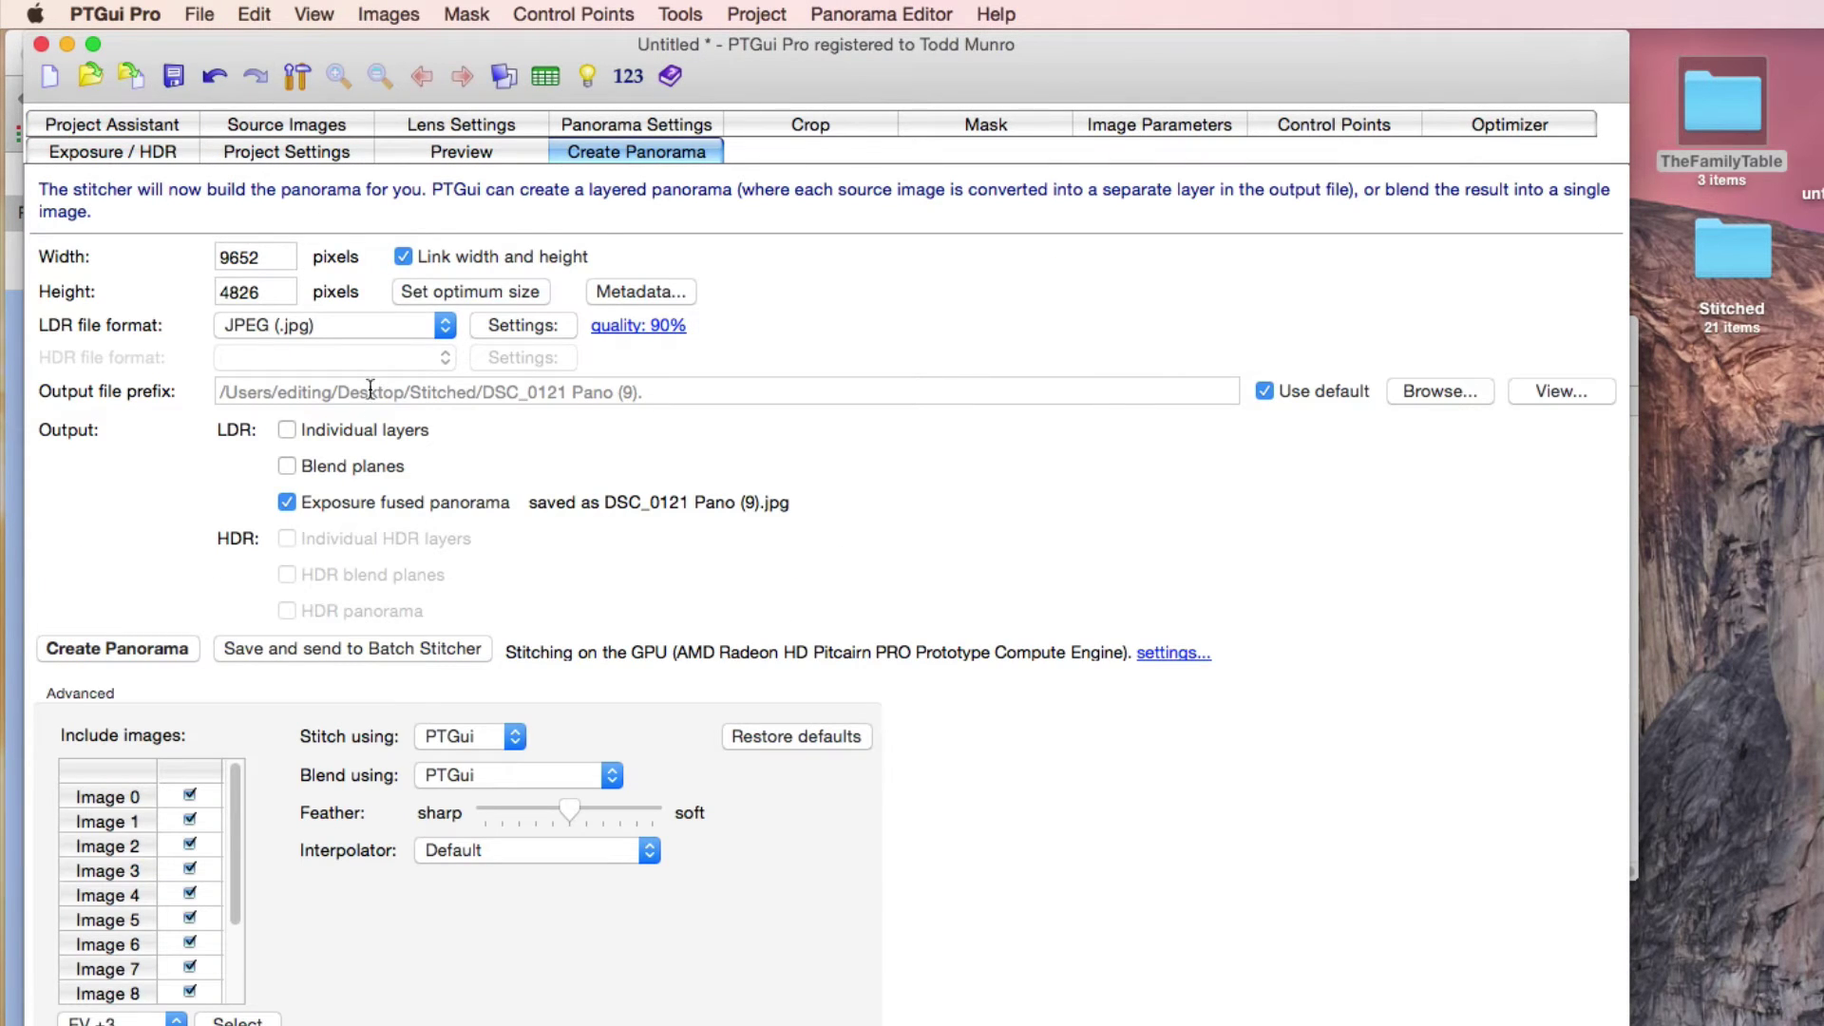
click(444, 326)
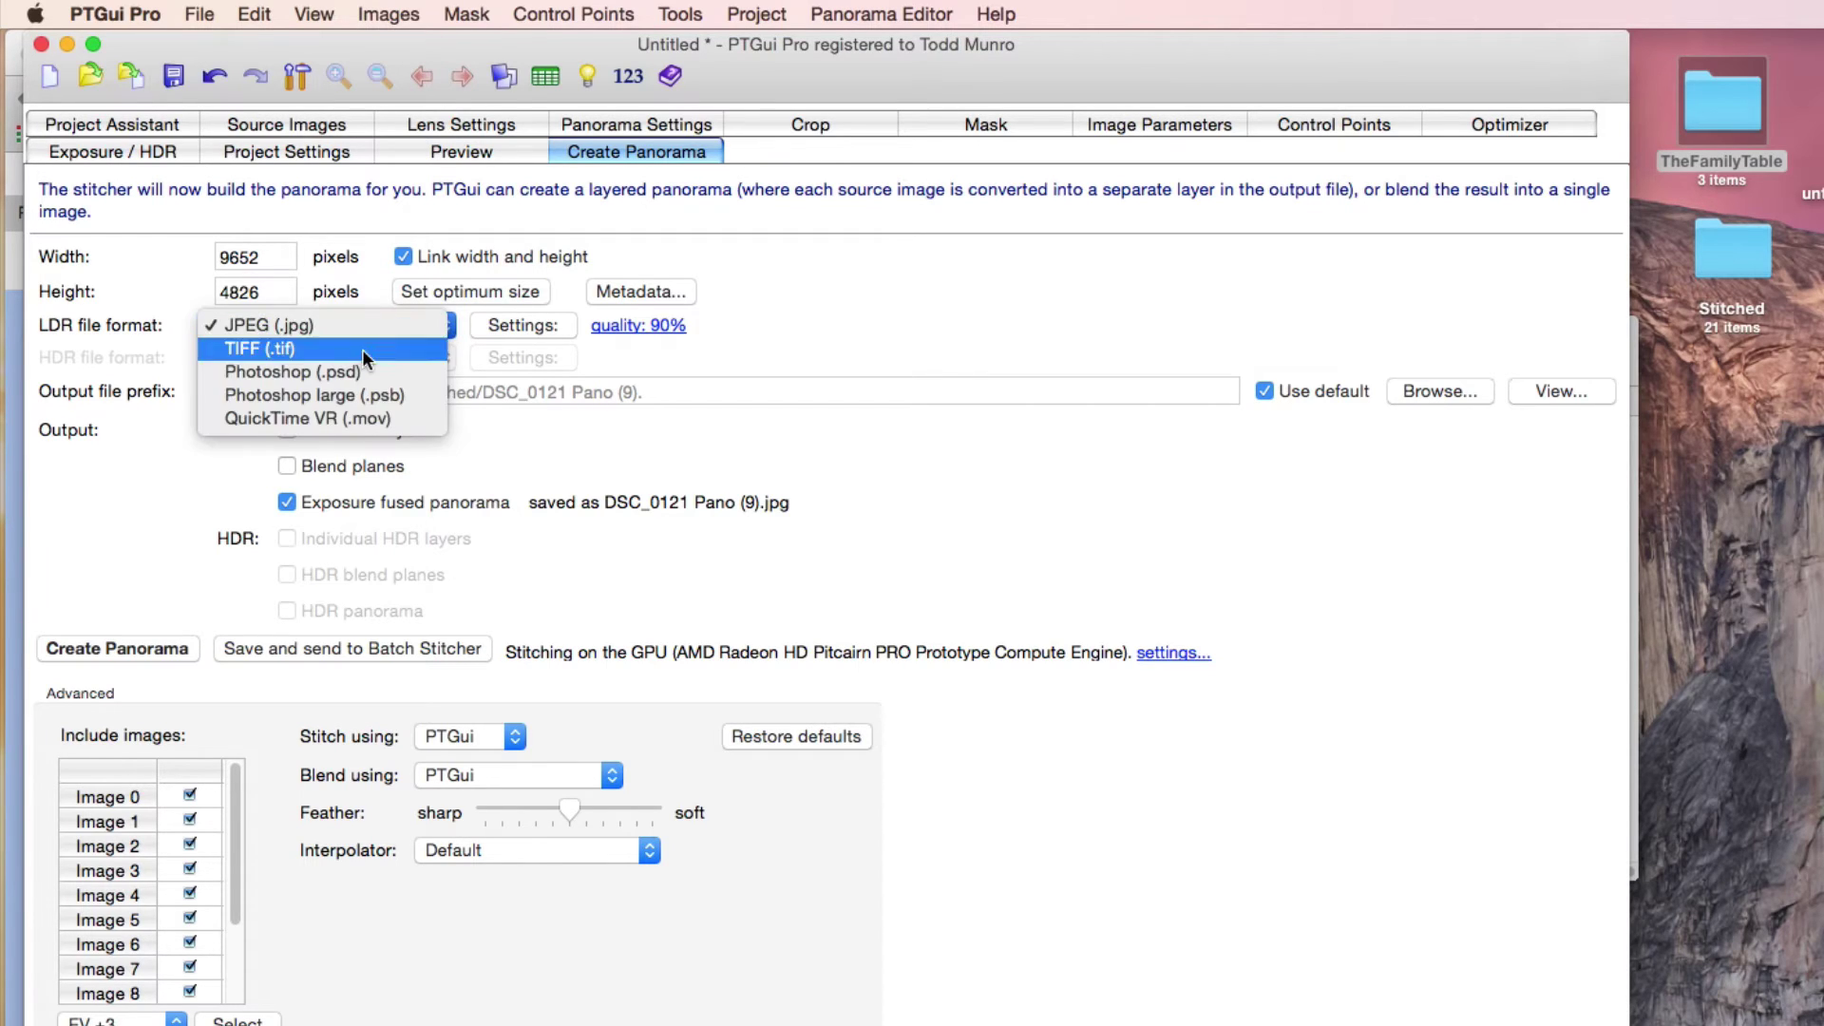
click(362, 348)
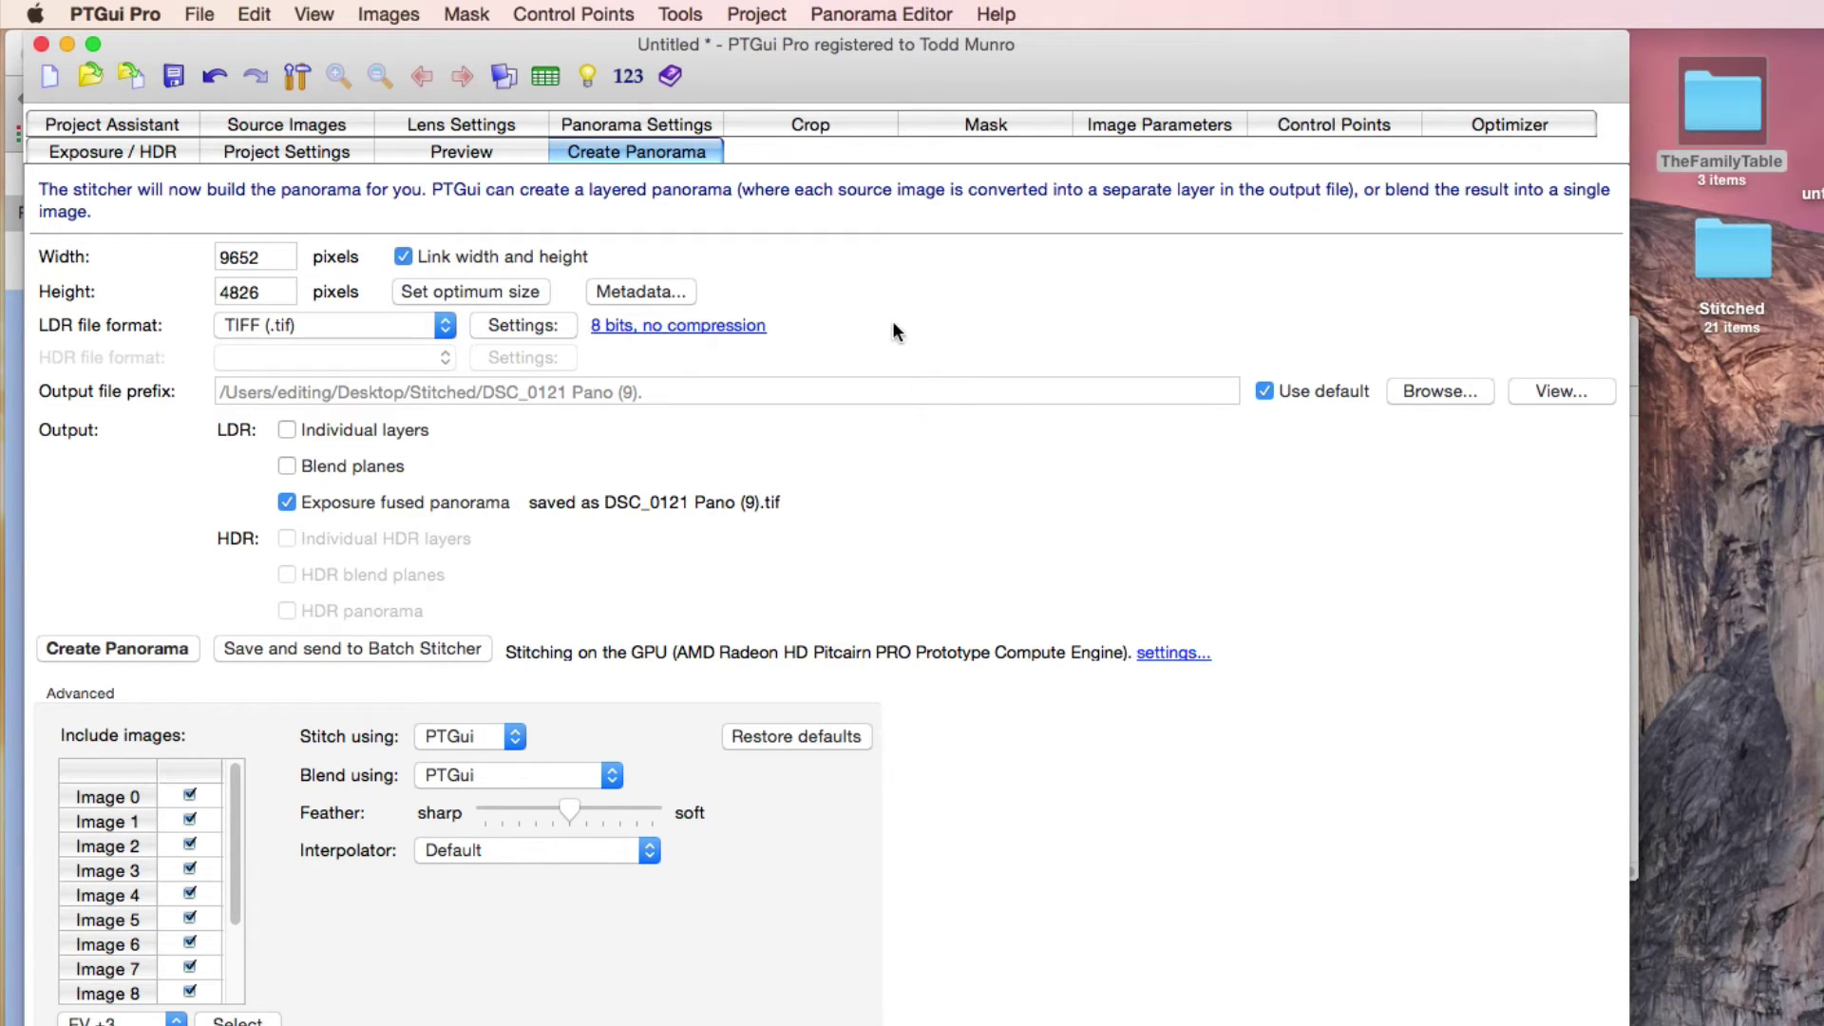
click(464, 288)
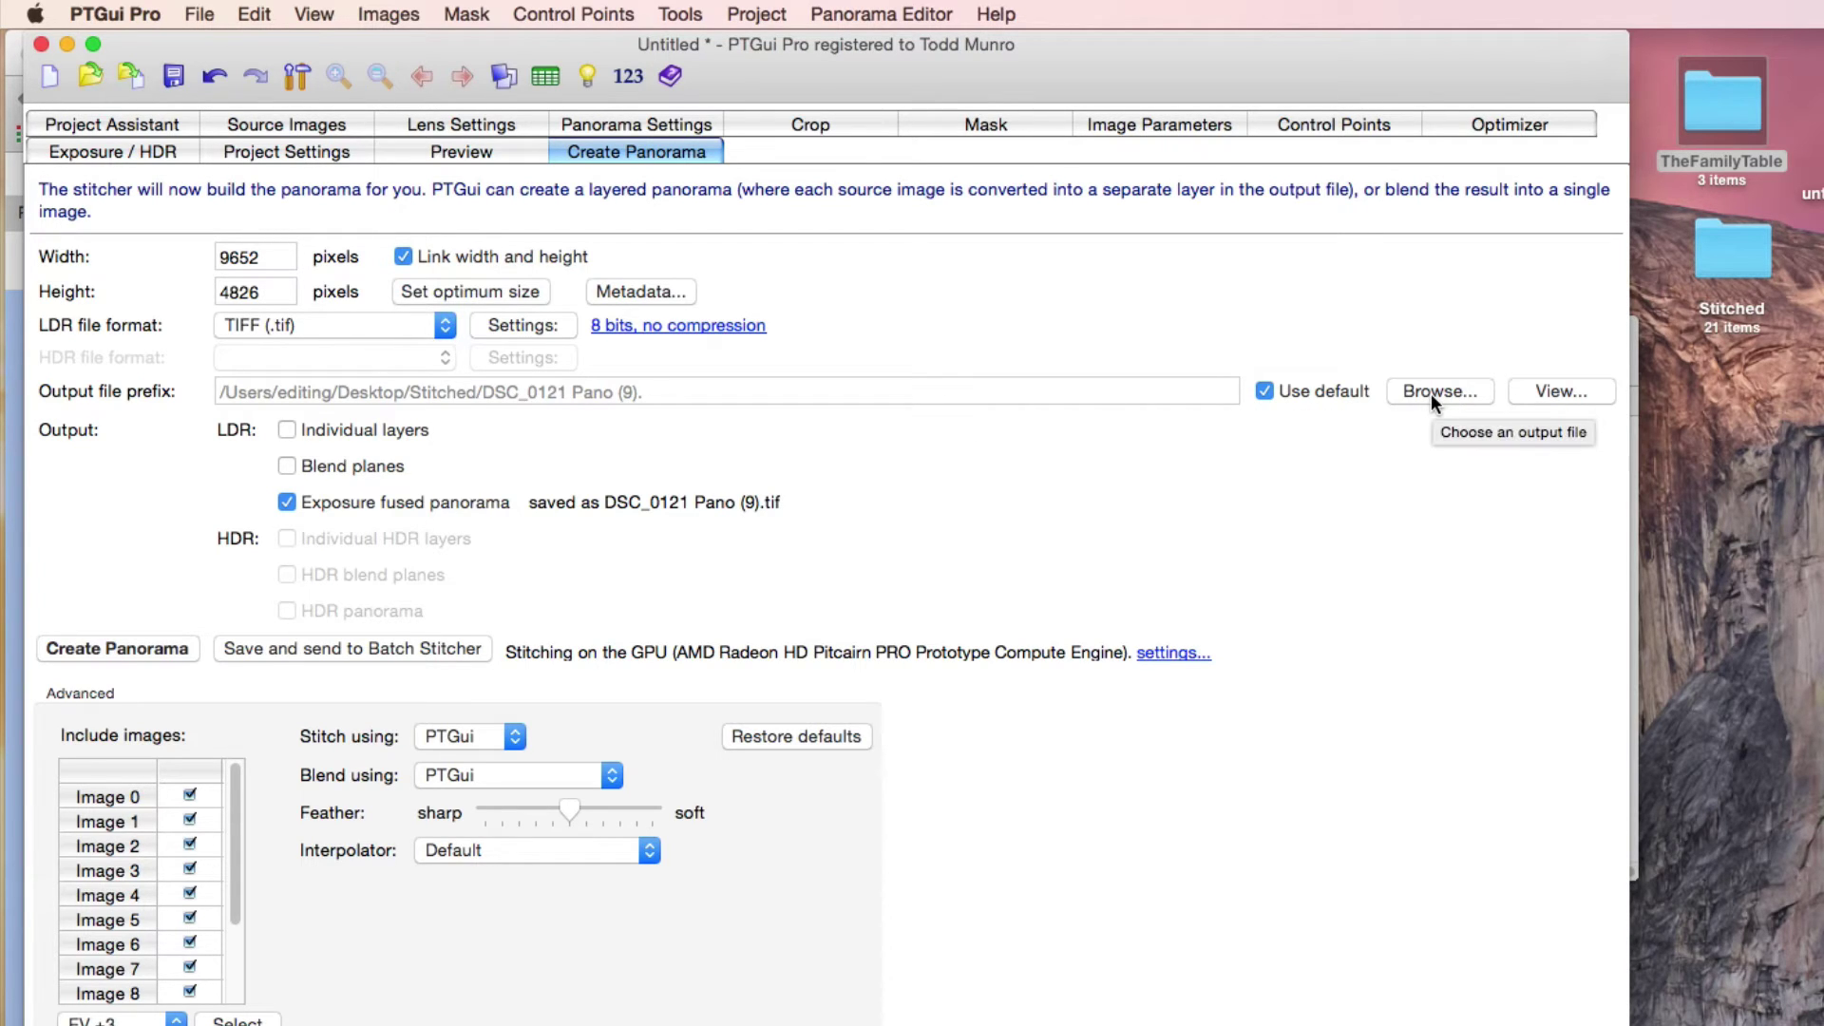
click(113, 648)
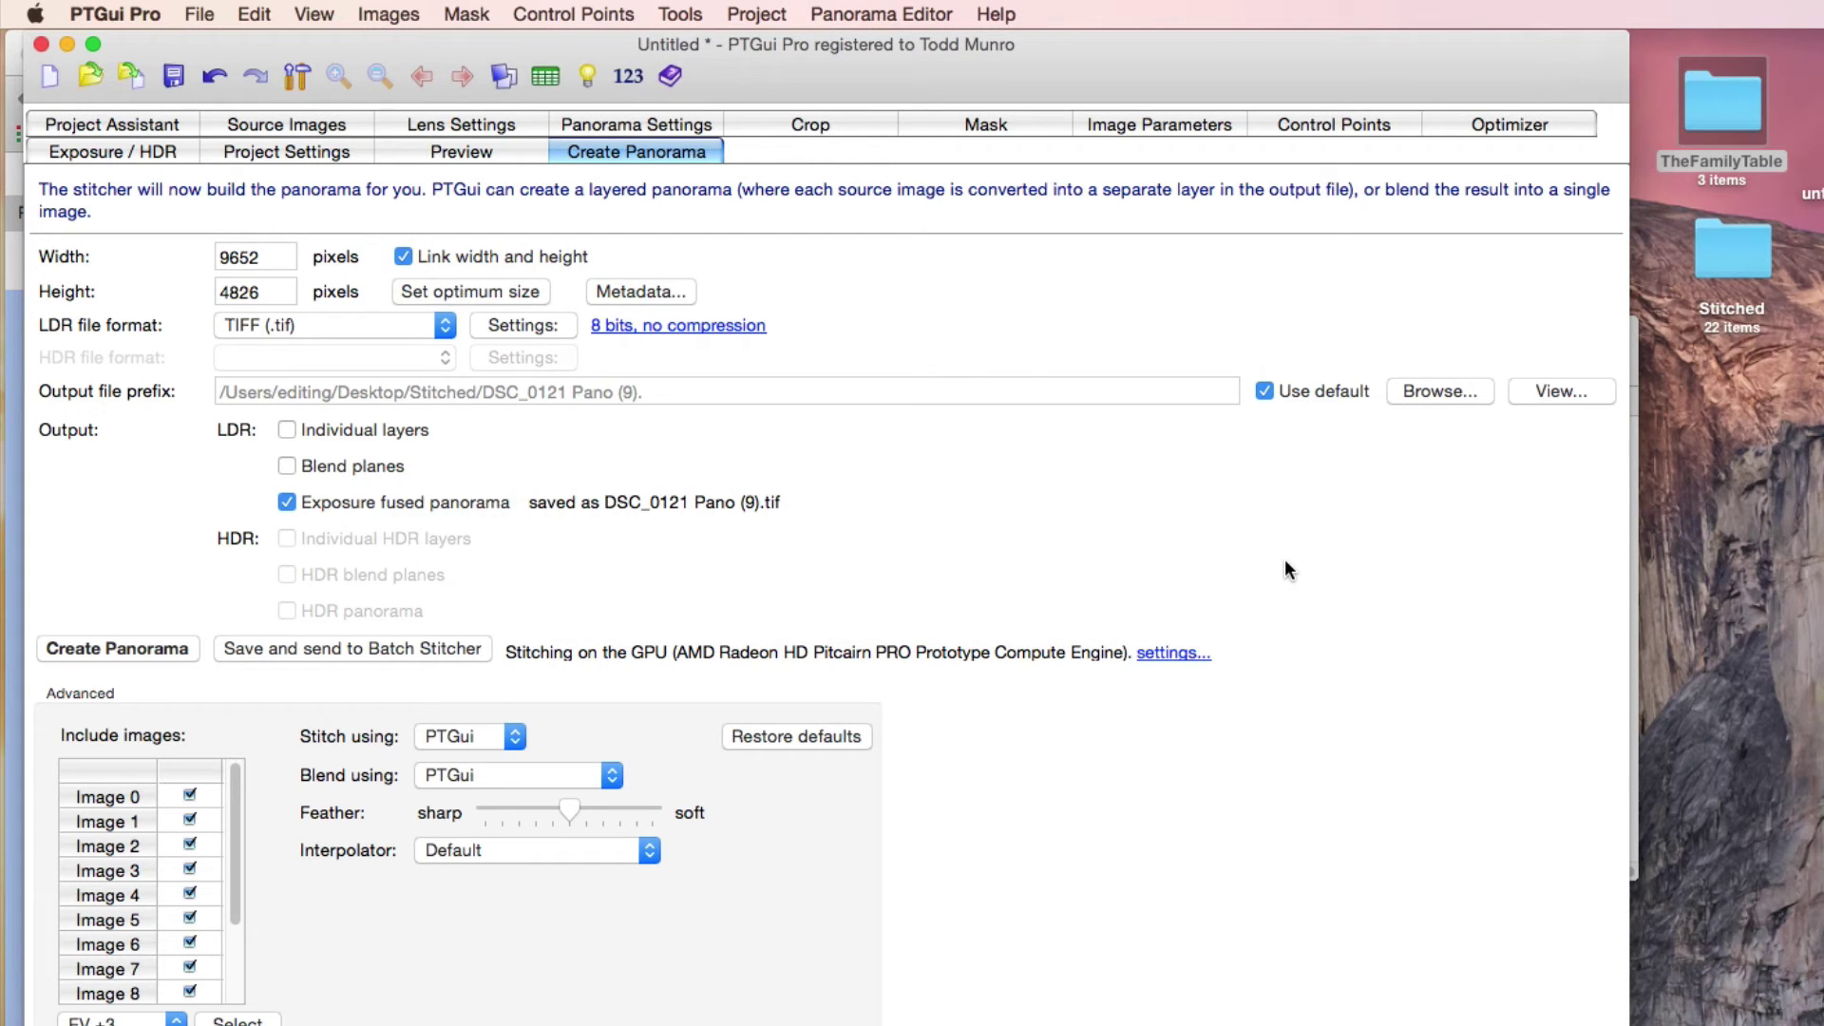
Step: In the Stitched folder, view DSC_0121 Pano (9).tif in Preview, then close it
double_click(1717, 255)
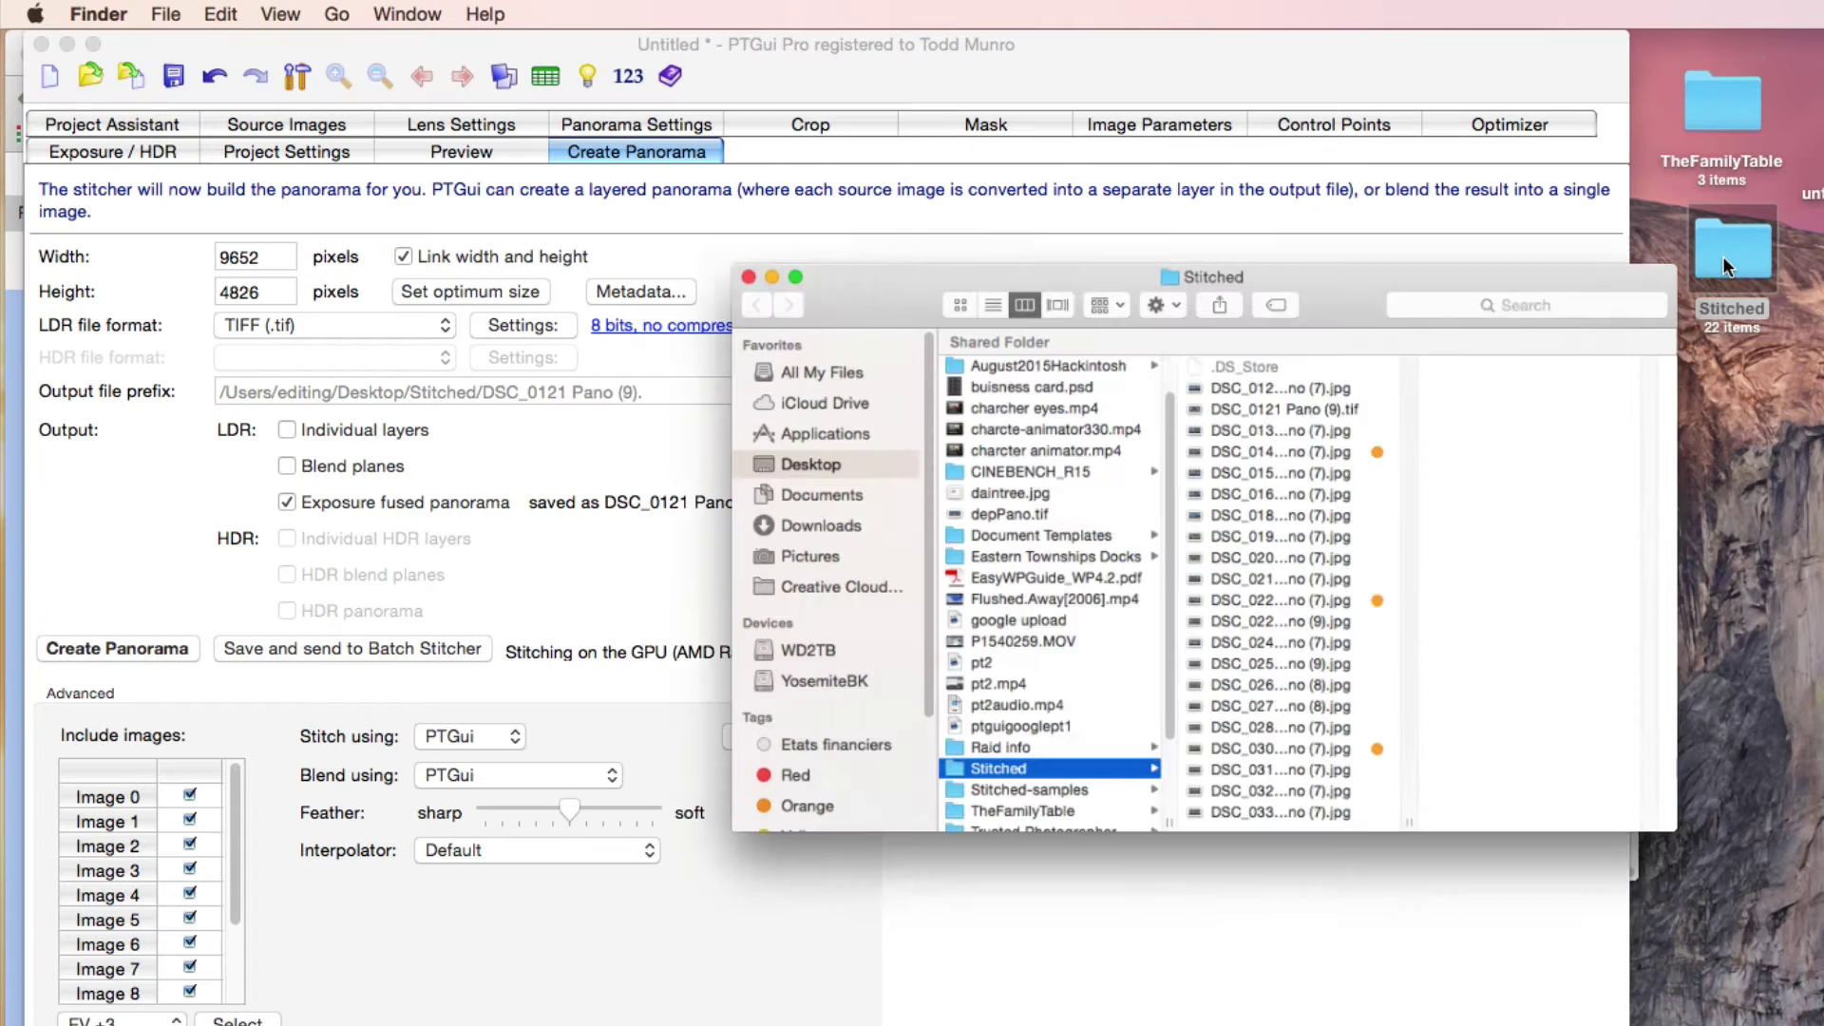
click(1298, 430)
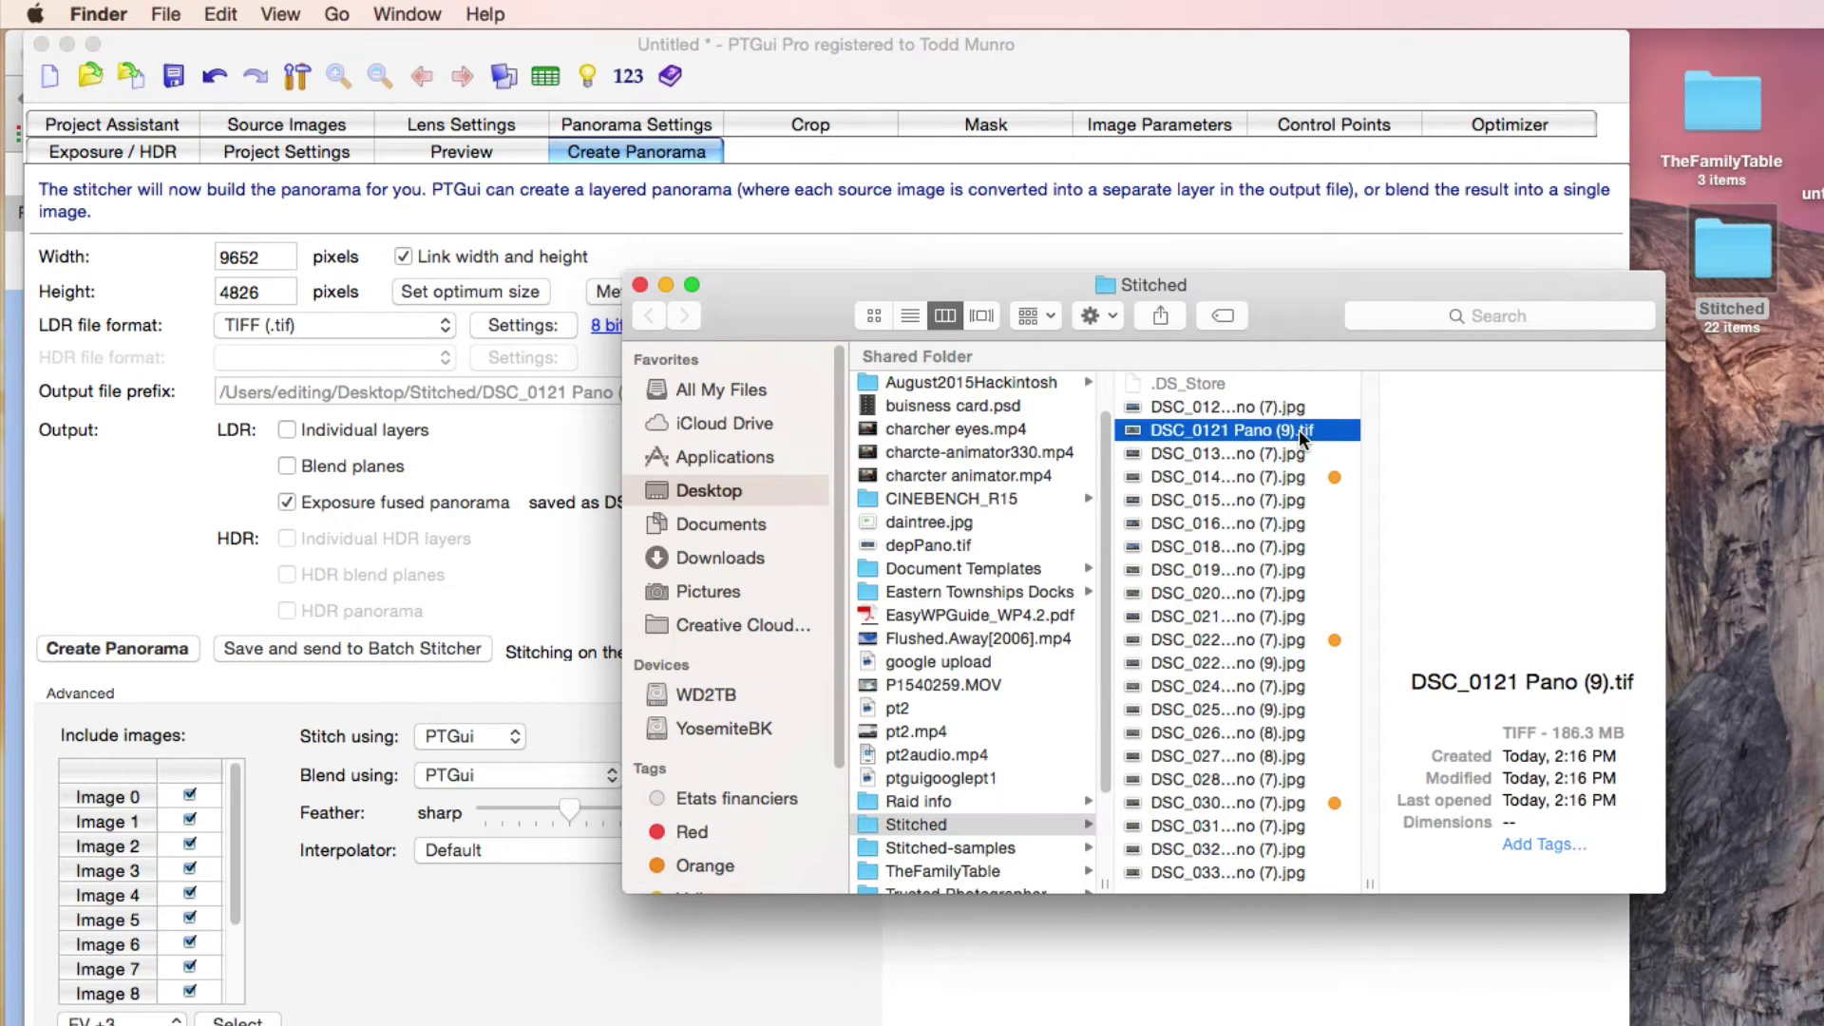
double_click(1138, 430)
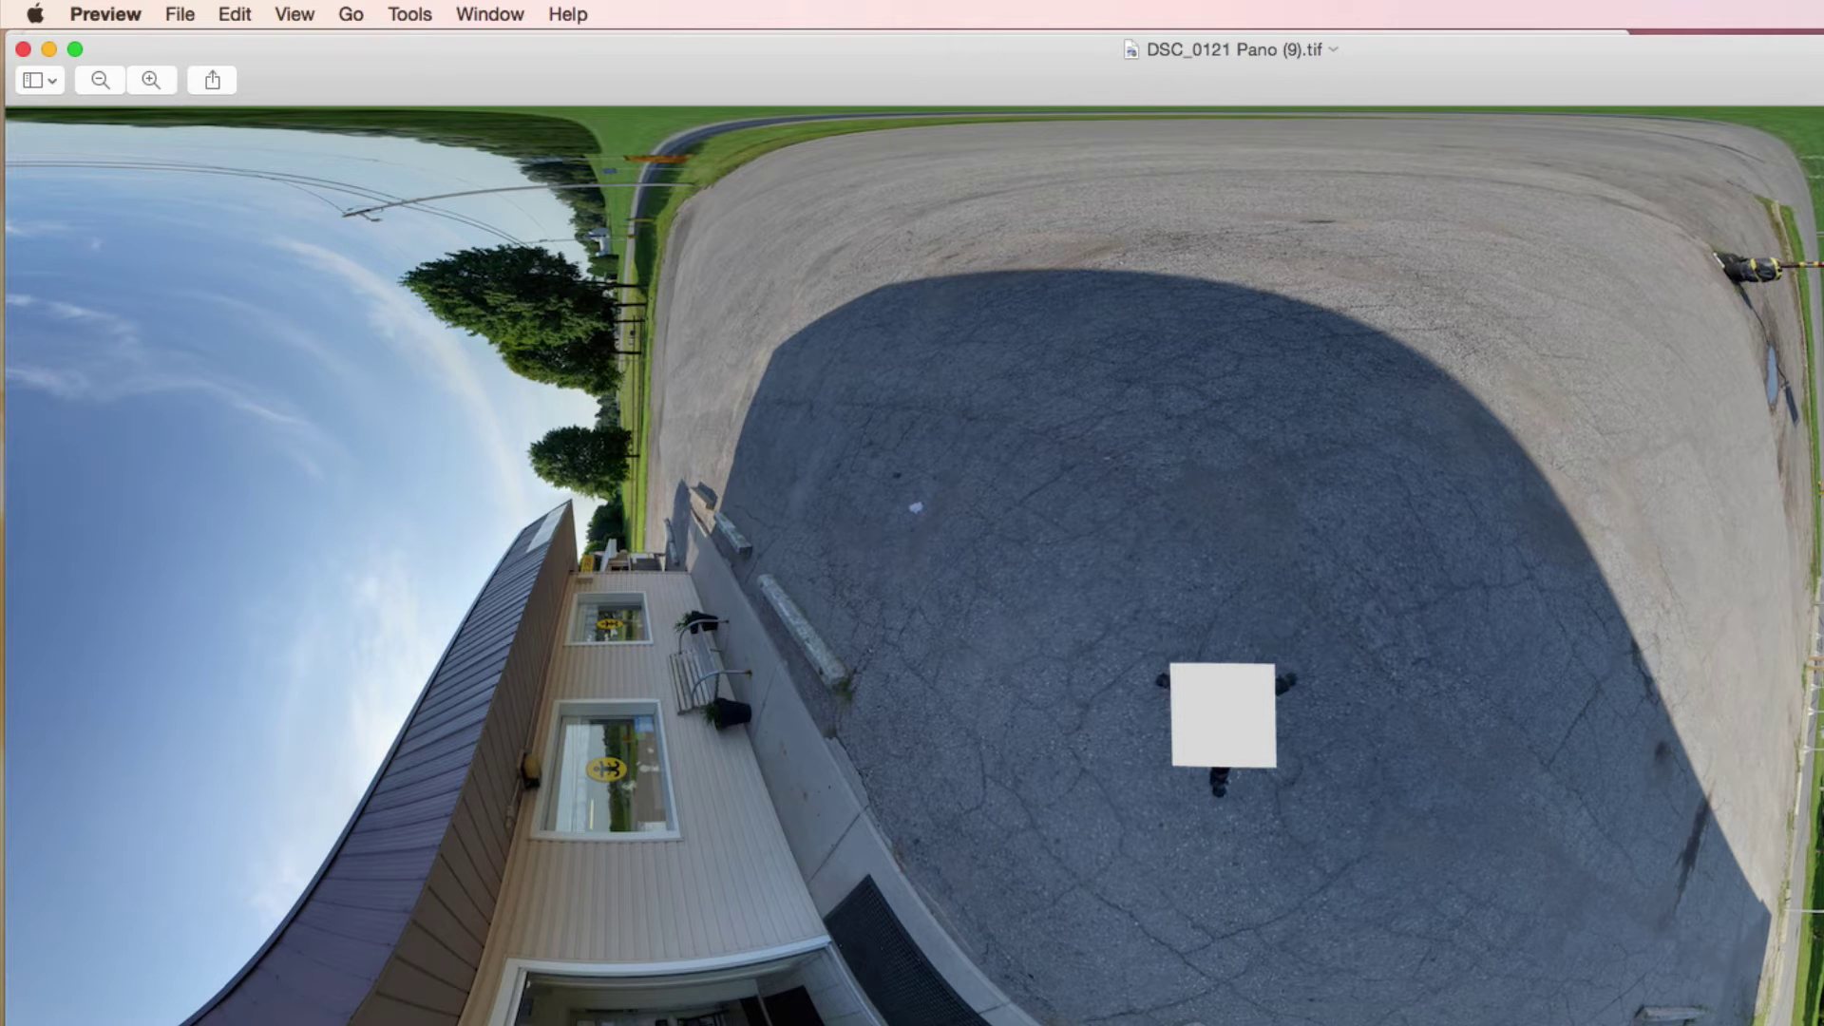
click(22, 49)
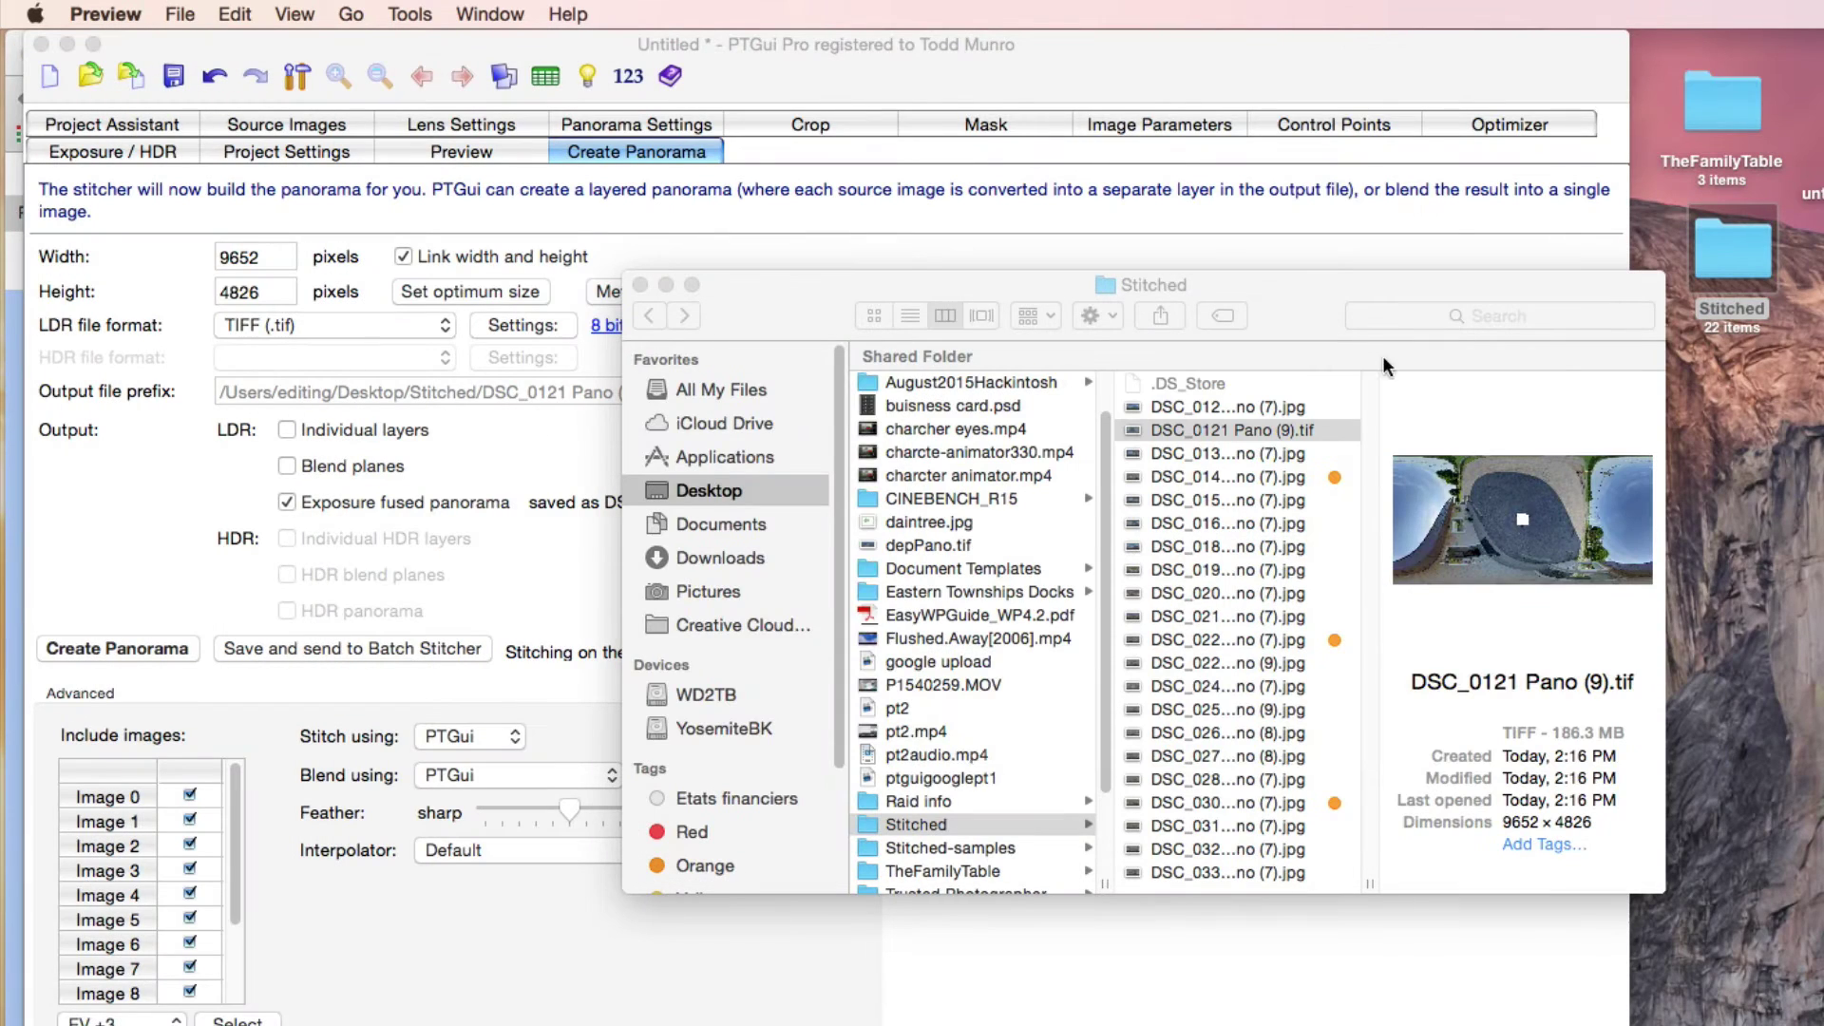
Step: Open DSC_0121 Pano (9).tif with Adobe Photoshop CC 2015
right_click(1136, 427)
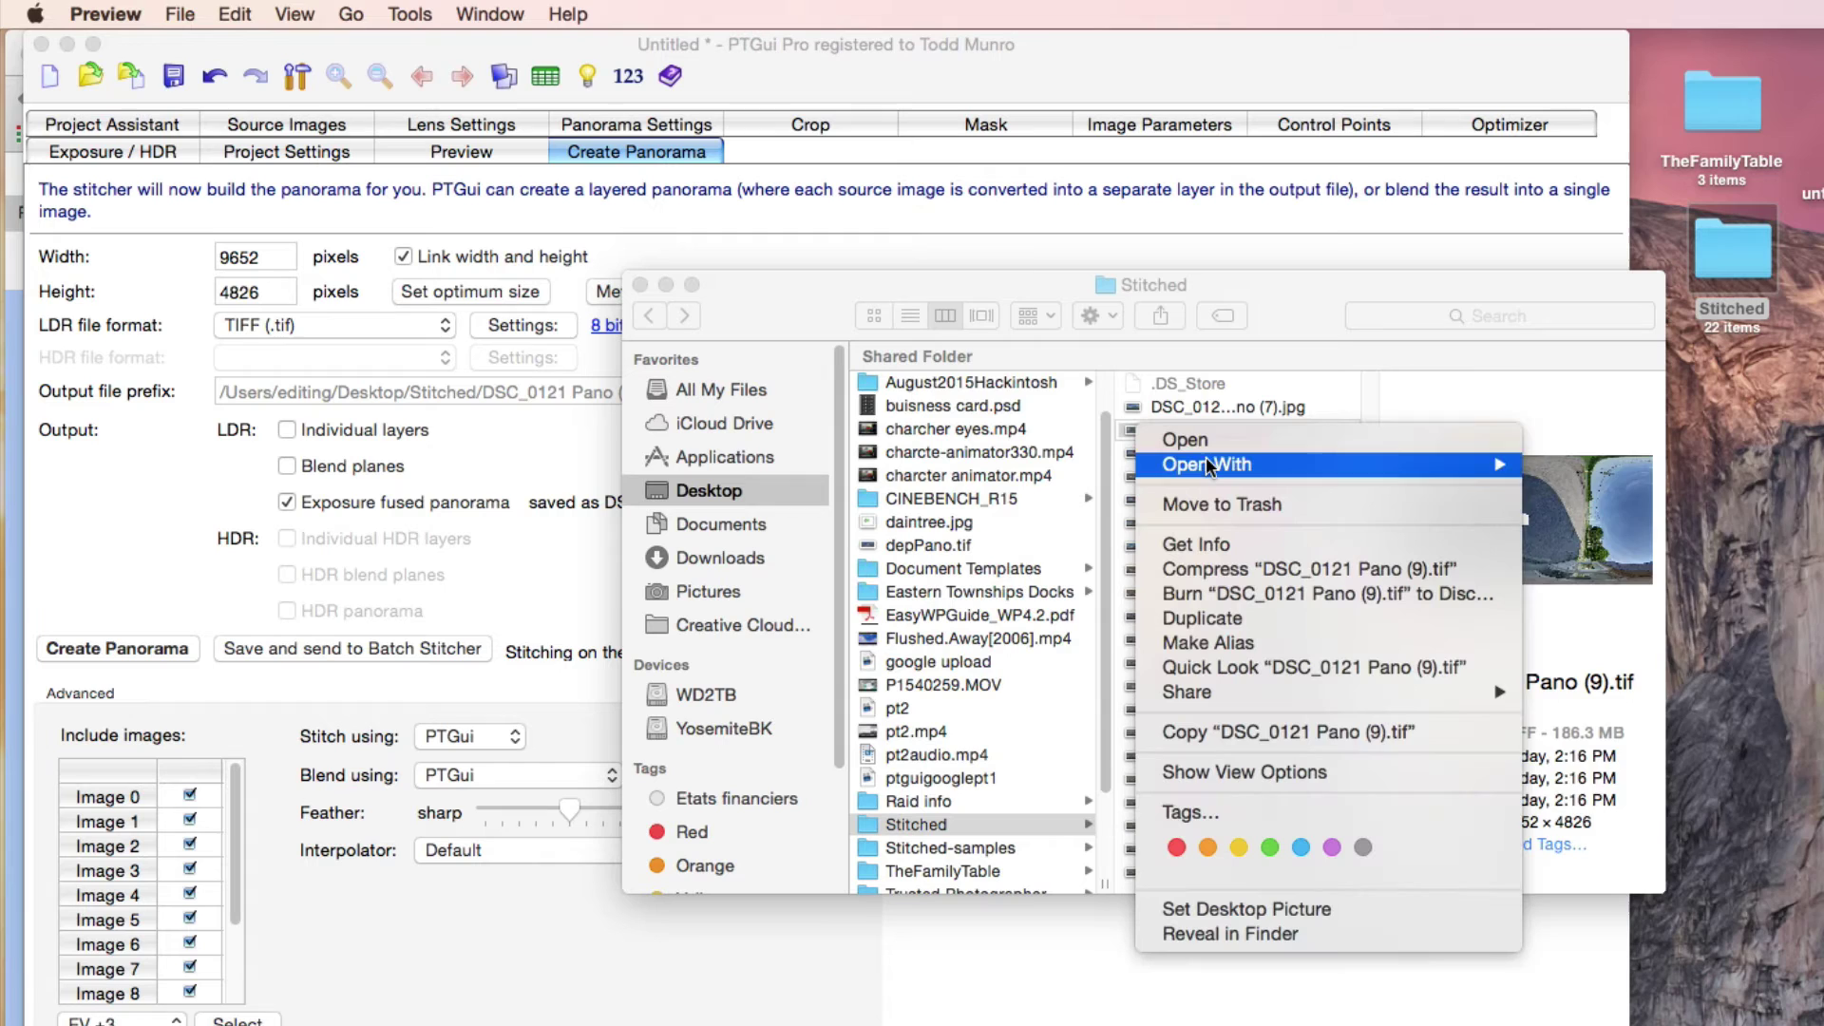
mouse_move(1206, 464)
click(1622, 532)
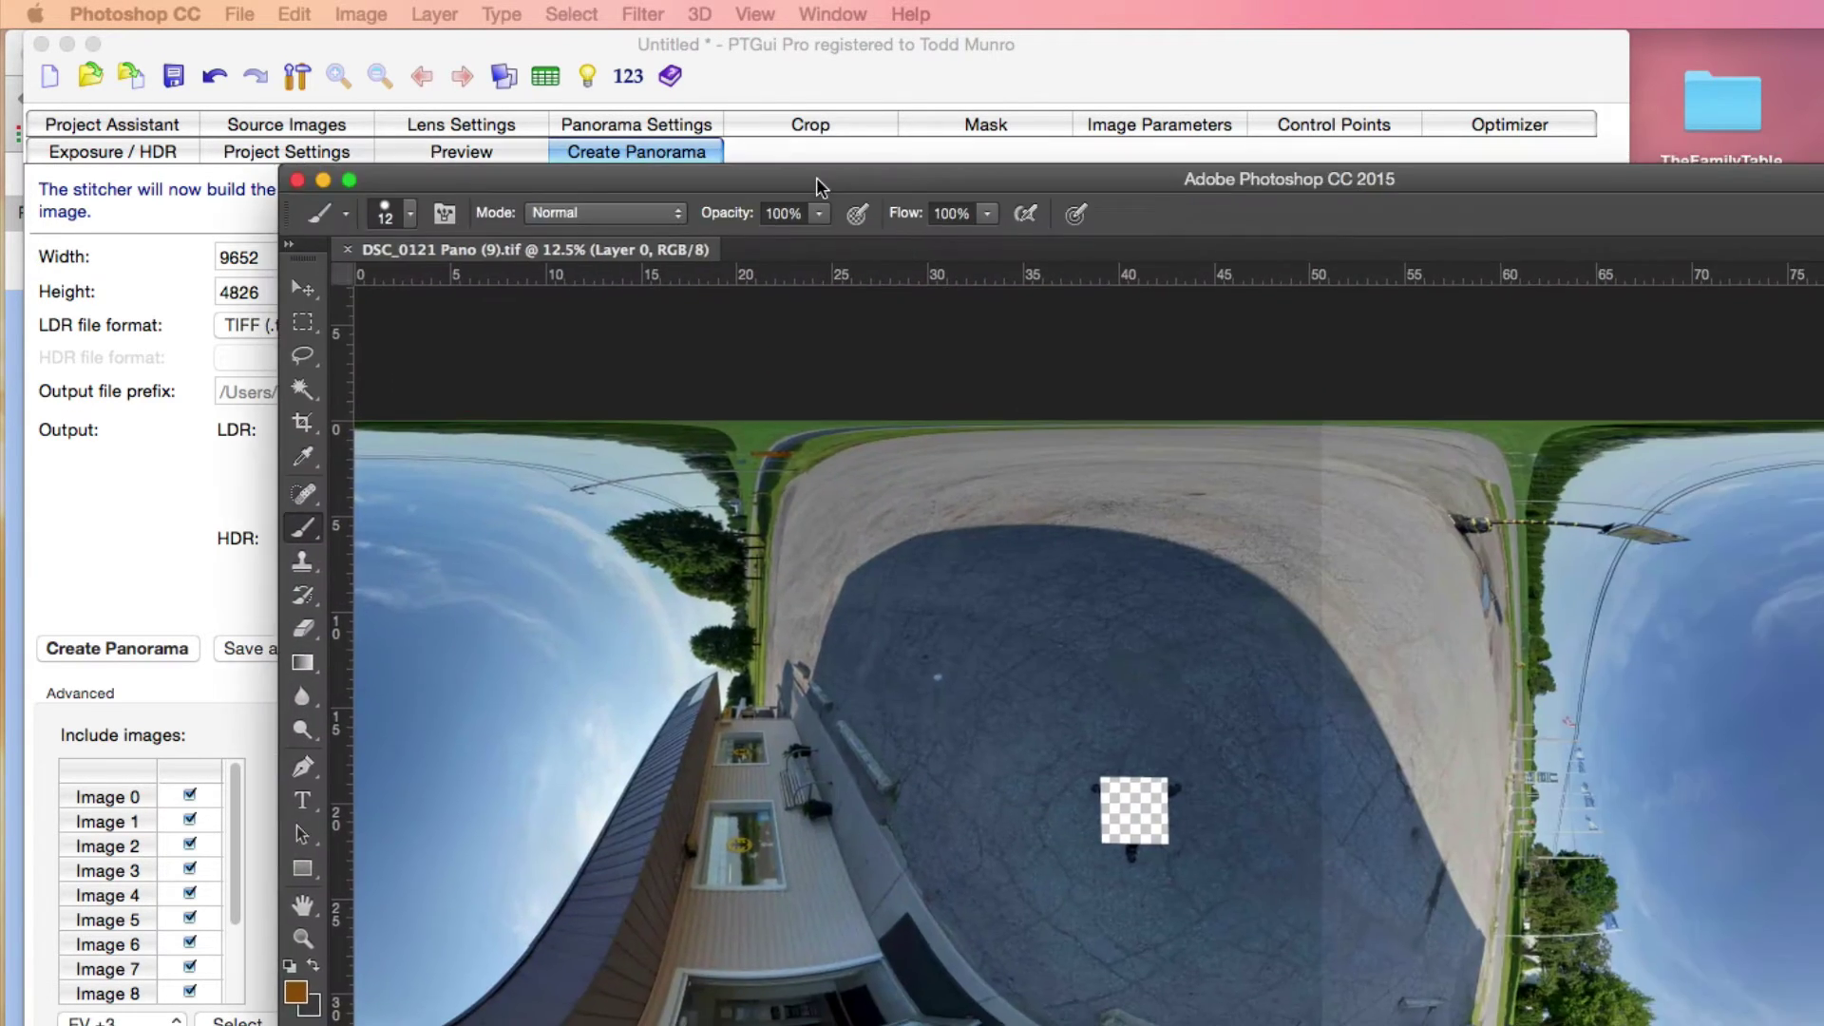
Step: Inspect the transparent nadir hole, then duplicate Layer 0 into Layer 0 copy with Cmd+J
drag(817, 177, 608, 73)
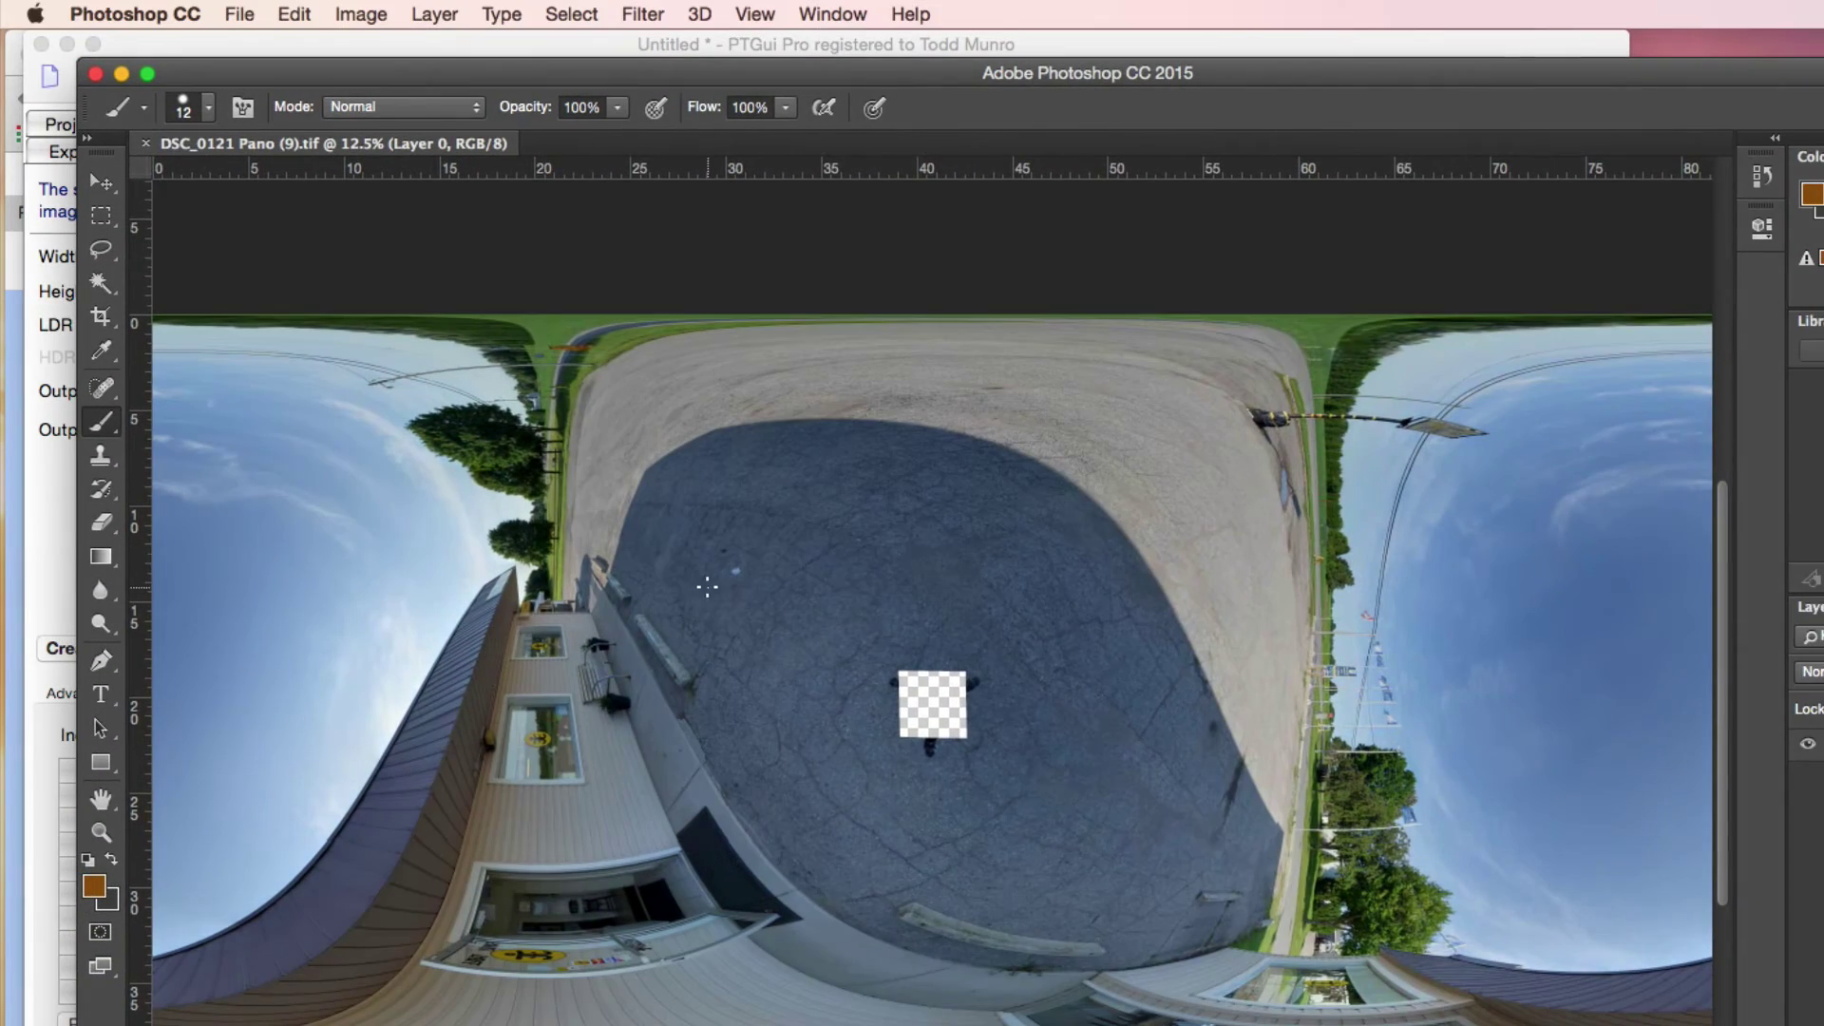
scroll(1099, 647, up, 10)
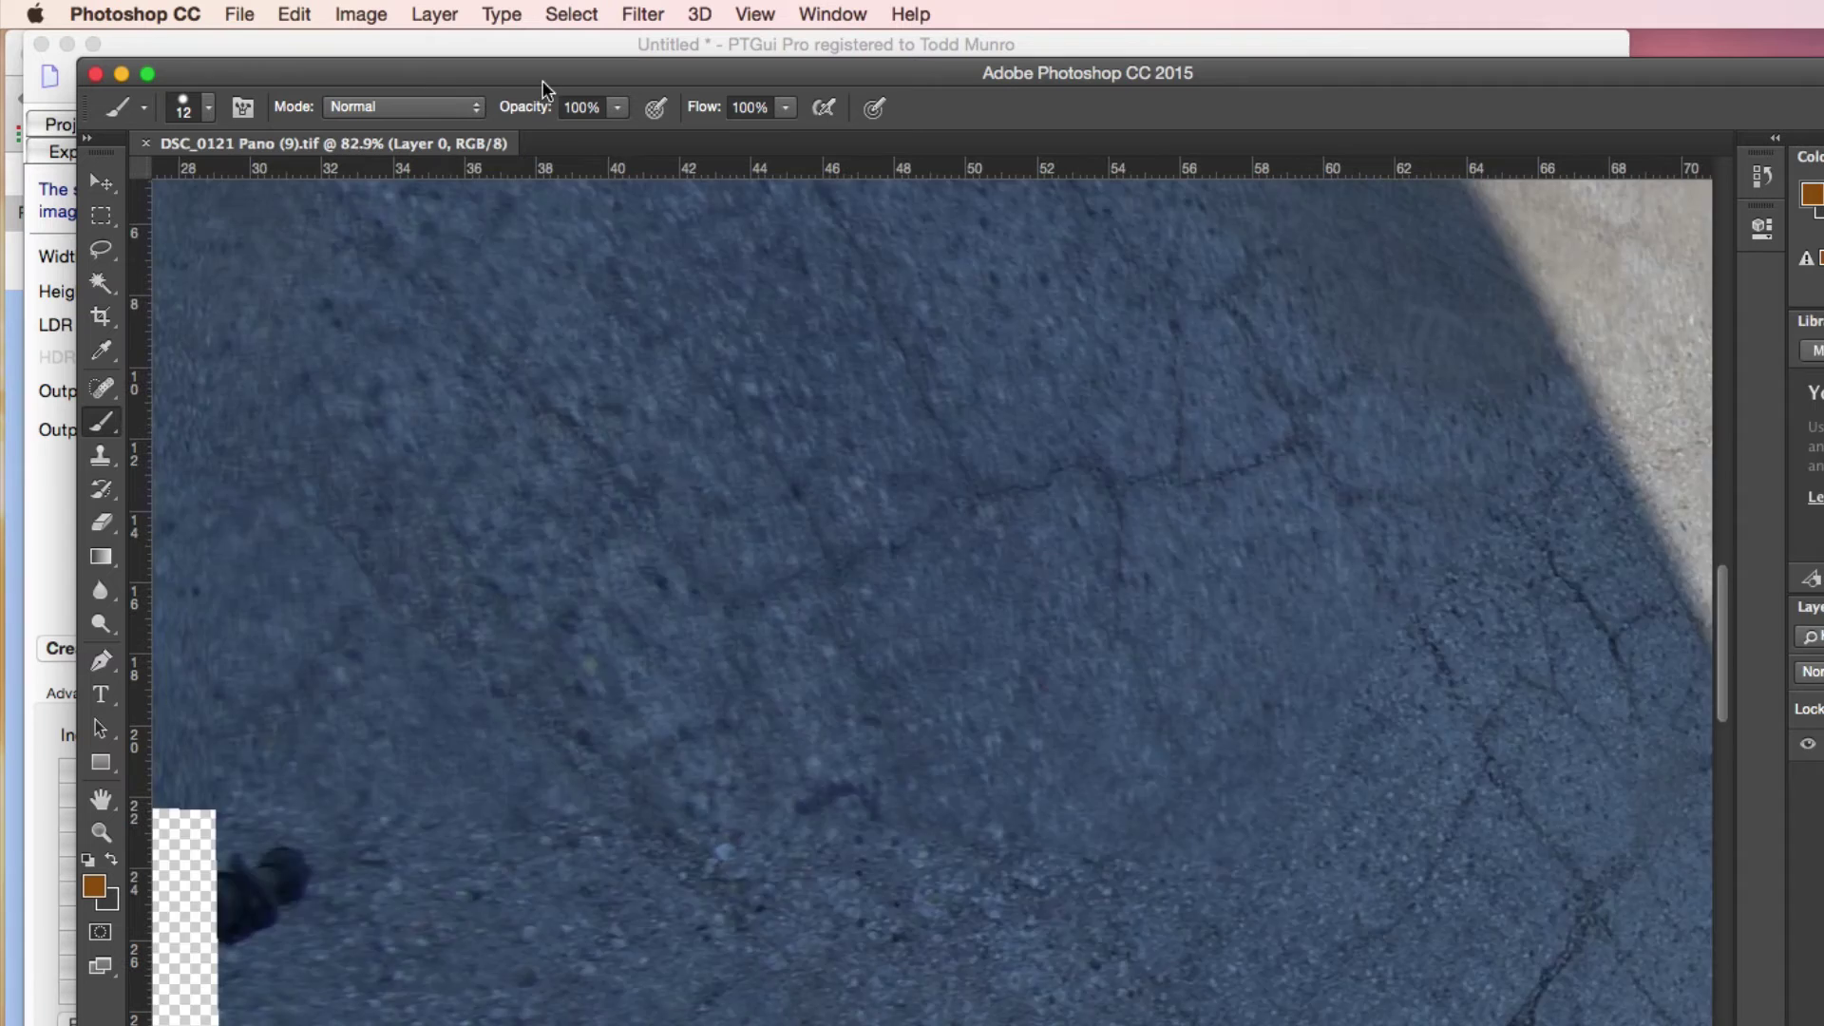
scroll(608, 399, down, 8)
scroll(559, 729, up, 3)
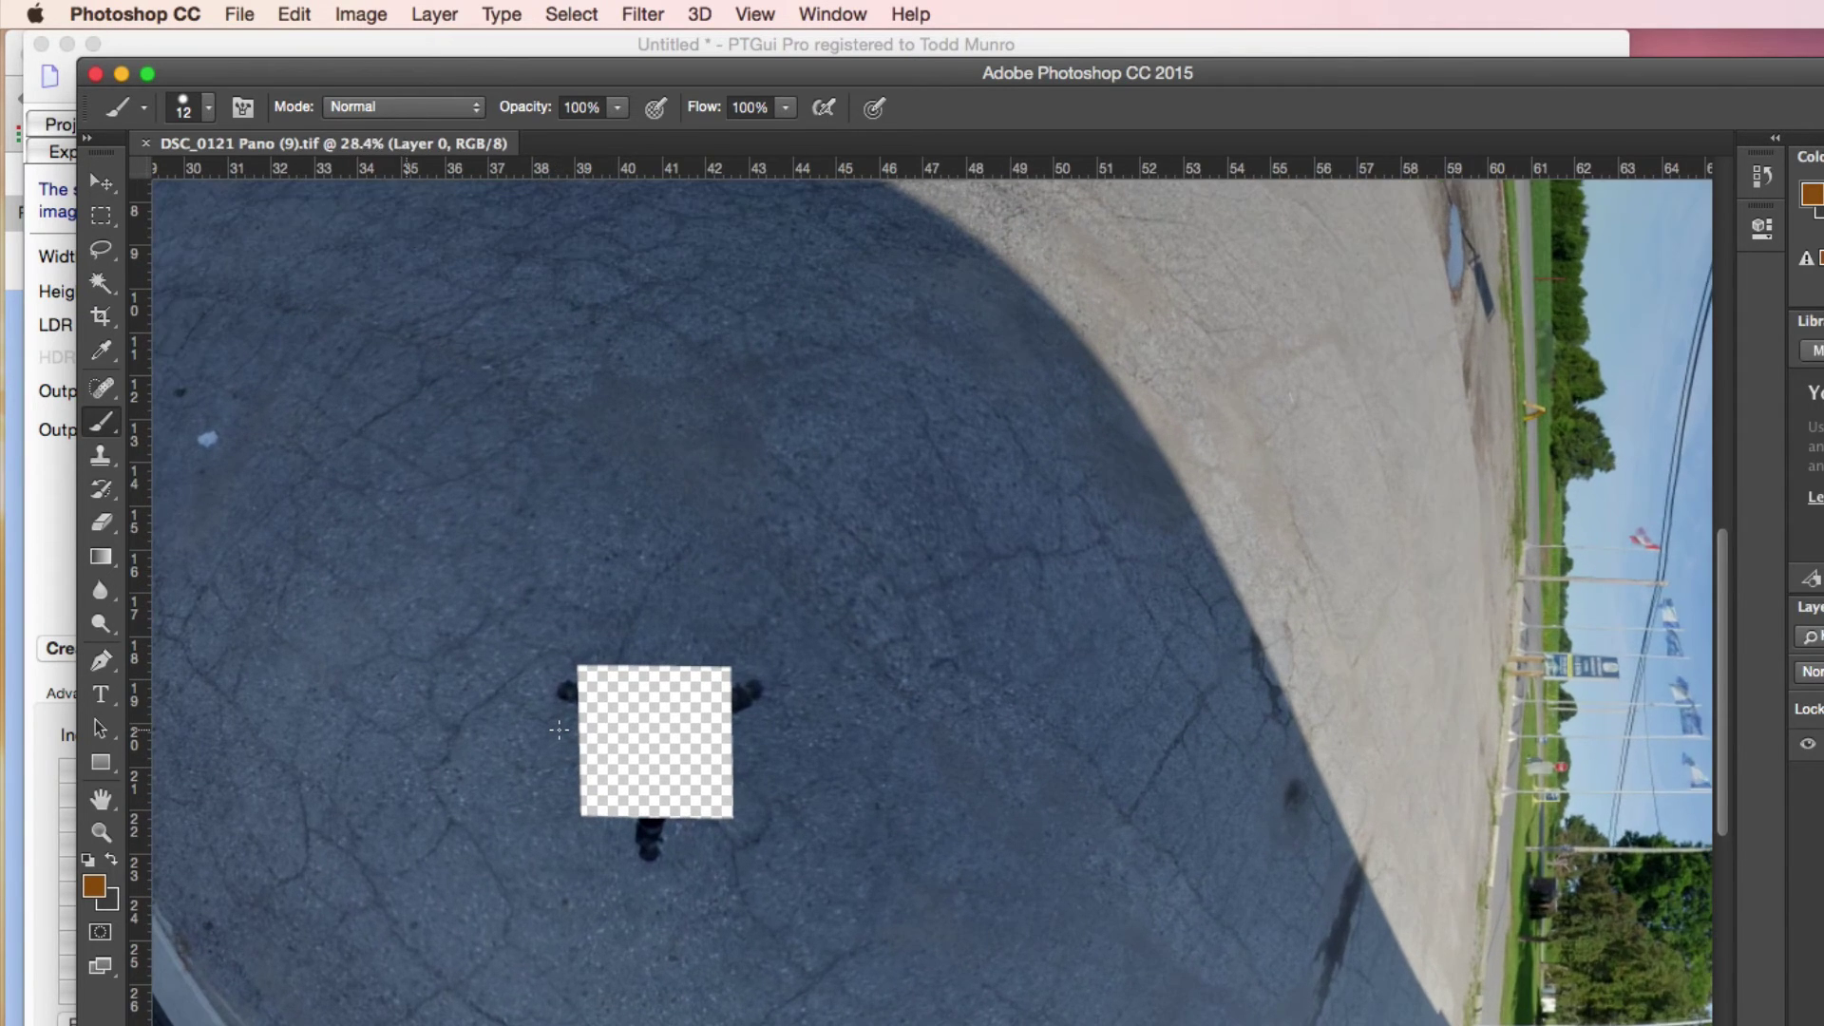
scroll(558, 729, down, 2)
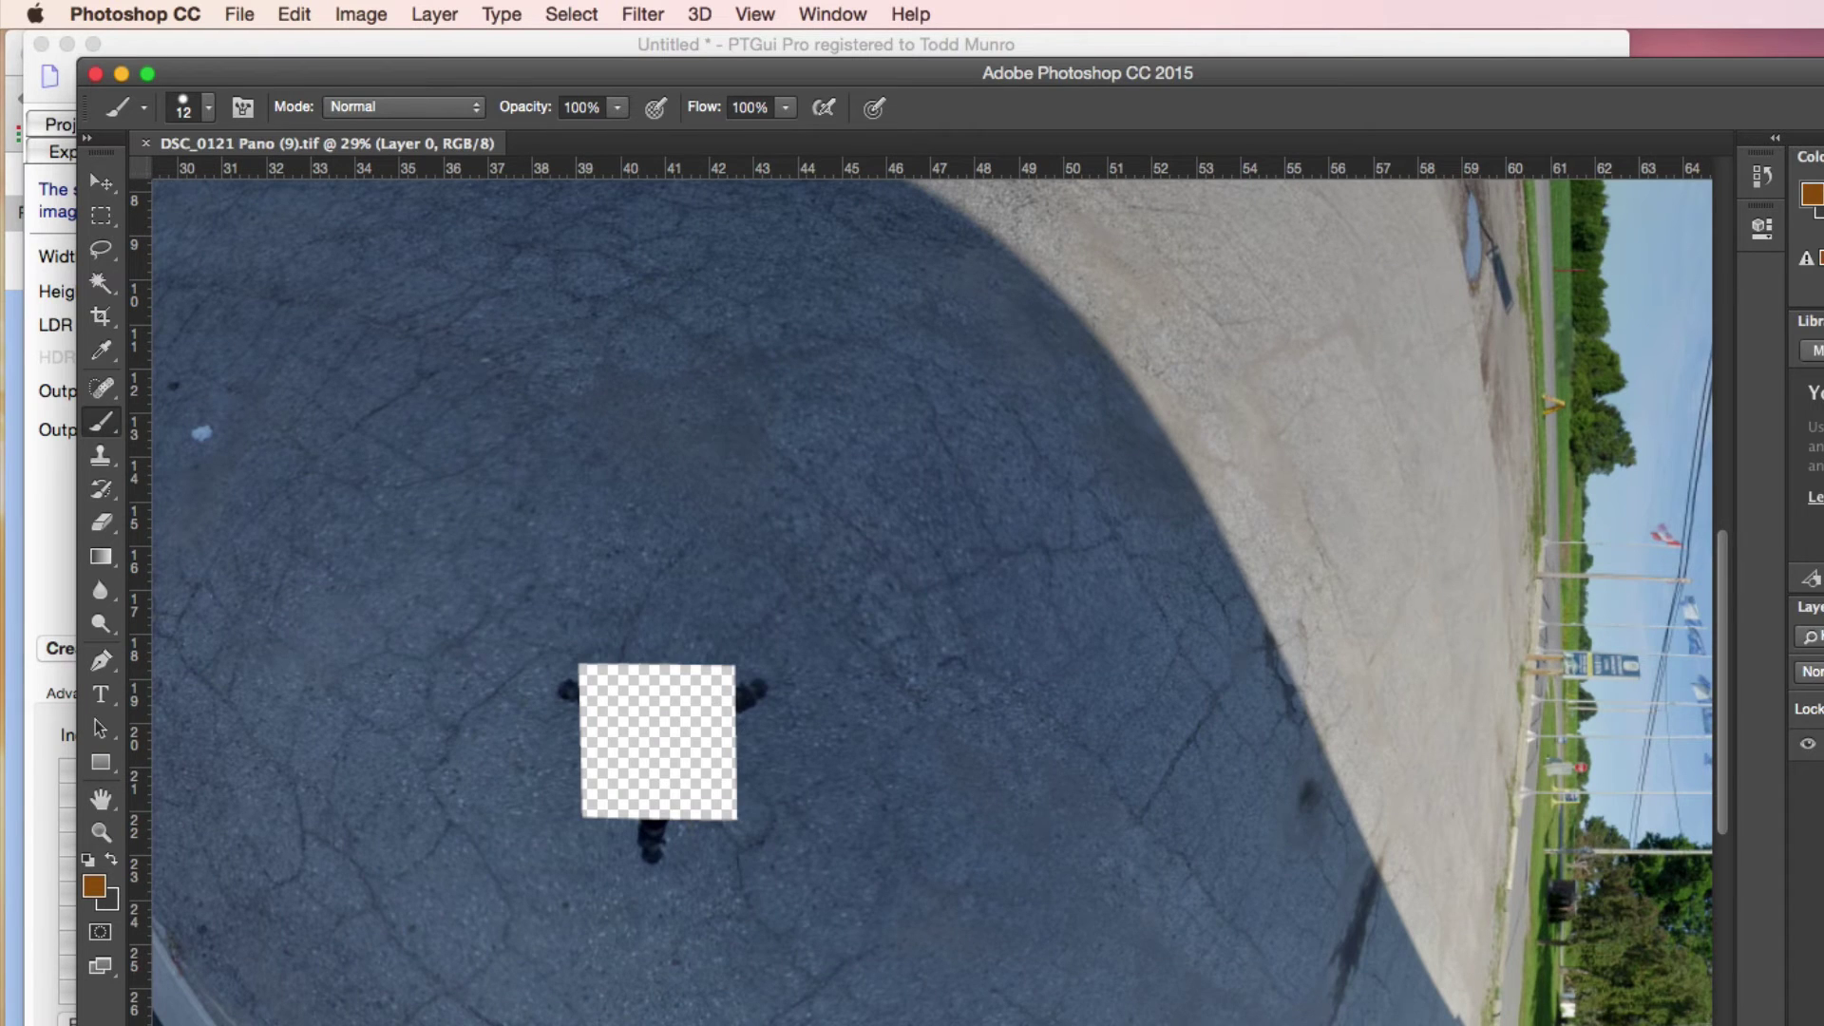
double_click(1816, 744)
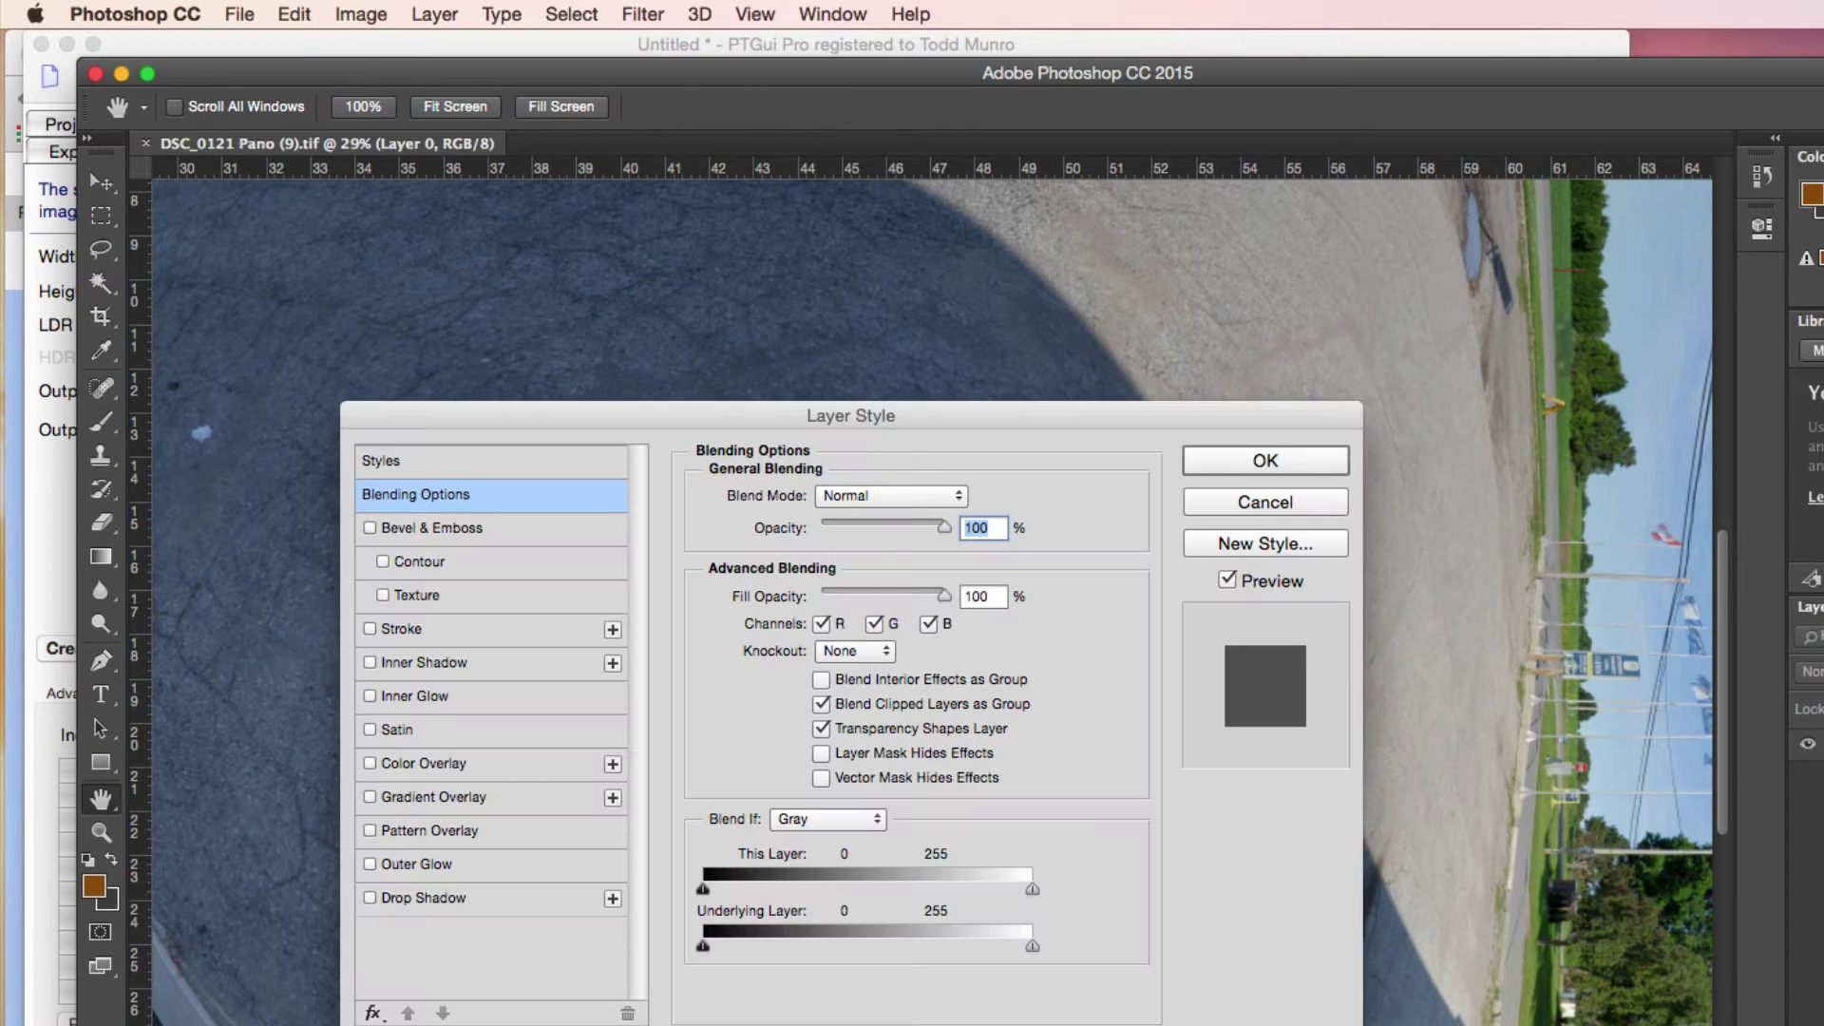
click(1254, 511)
key(b)
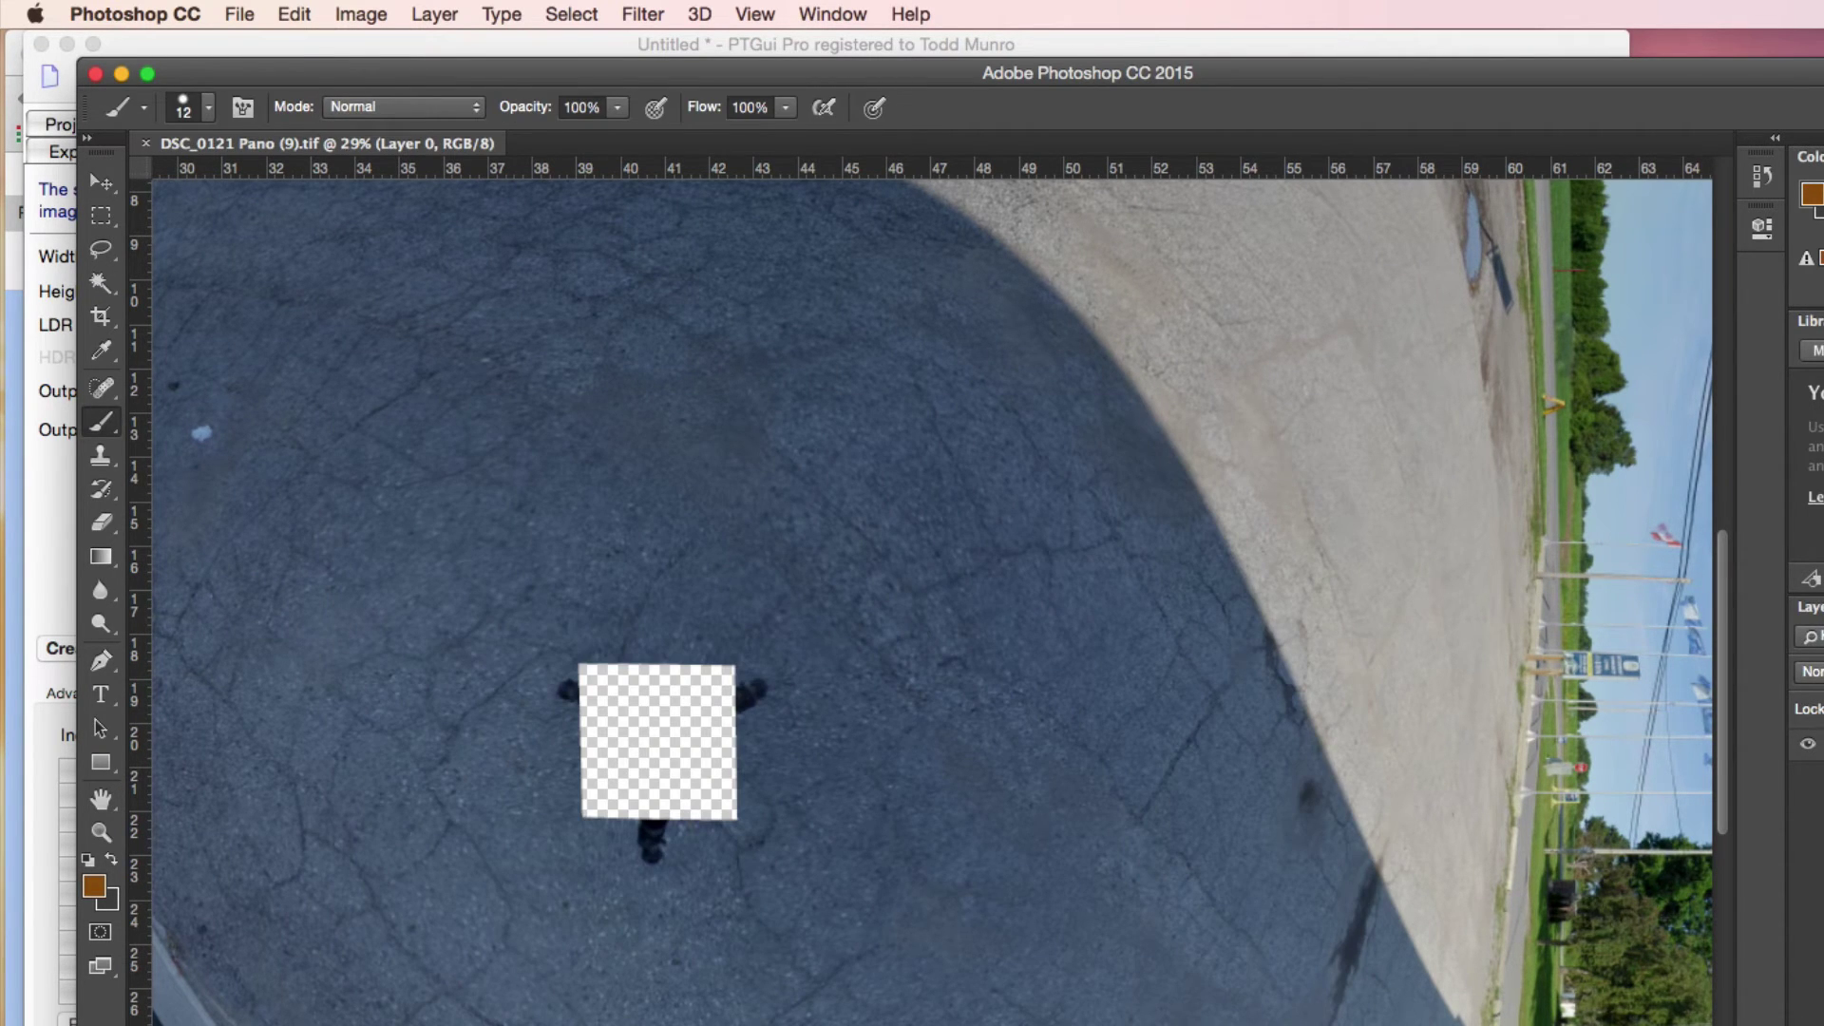
key(super+j)
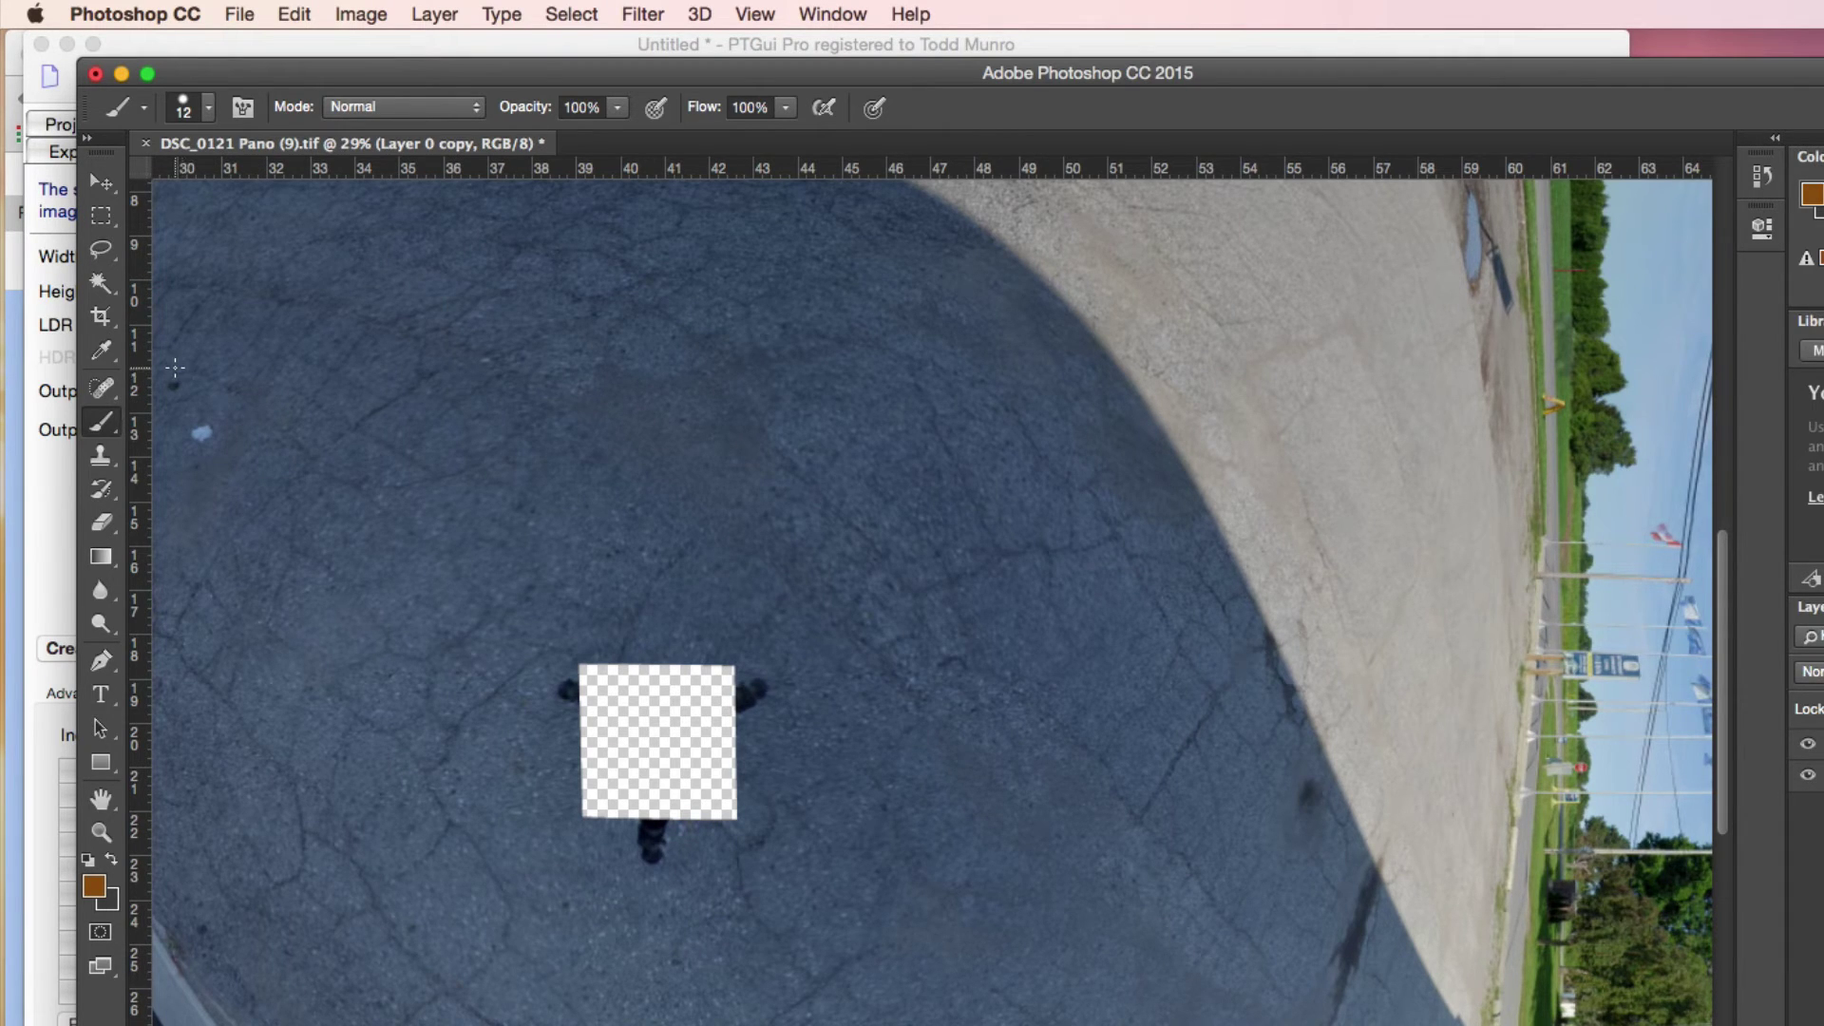
Step: Lasso clean asphalt, paste it as a new layer, and move it over the nadir hole
click(101, 250)
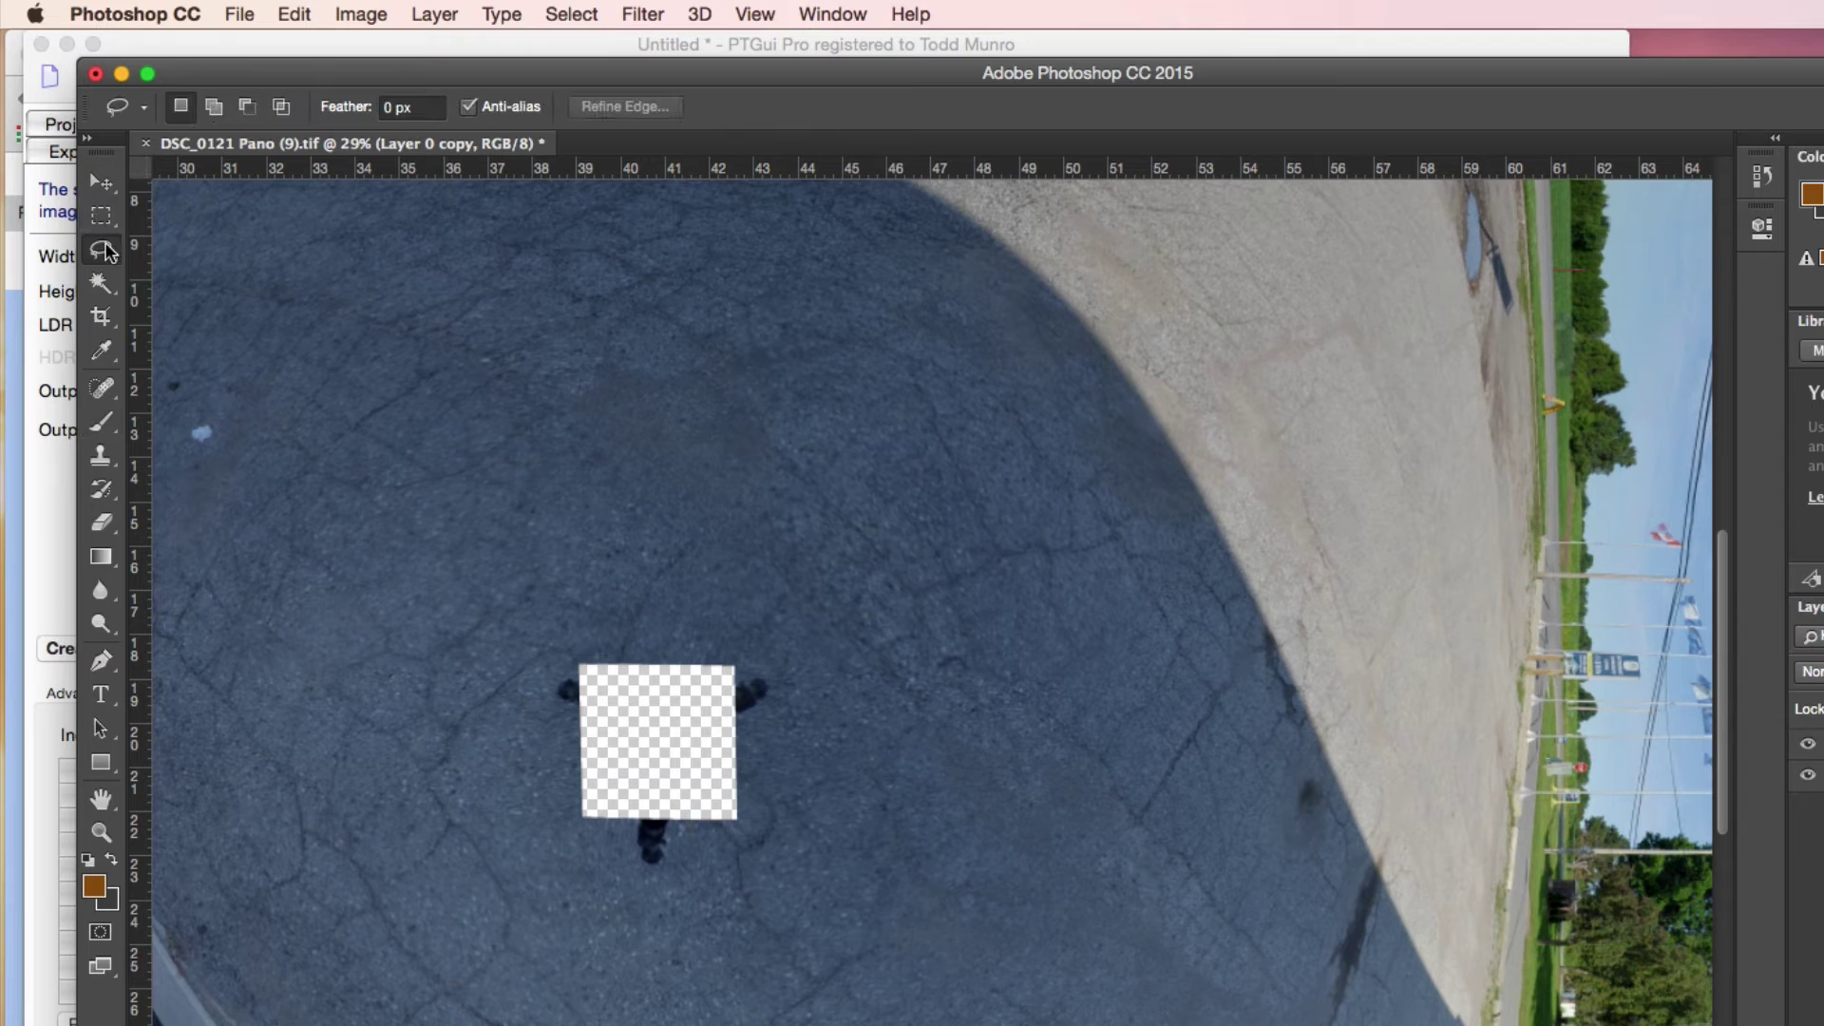
drag(483, 447, 369, 632)
mouse_move(555, 619)
mouse_down()
mouse_move(519, 417)
mouse_move(425, 444)
mouse_up()
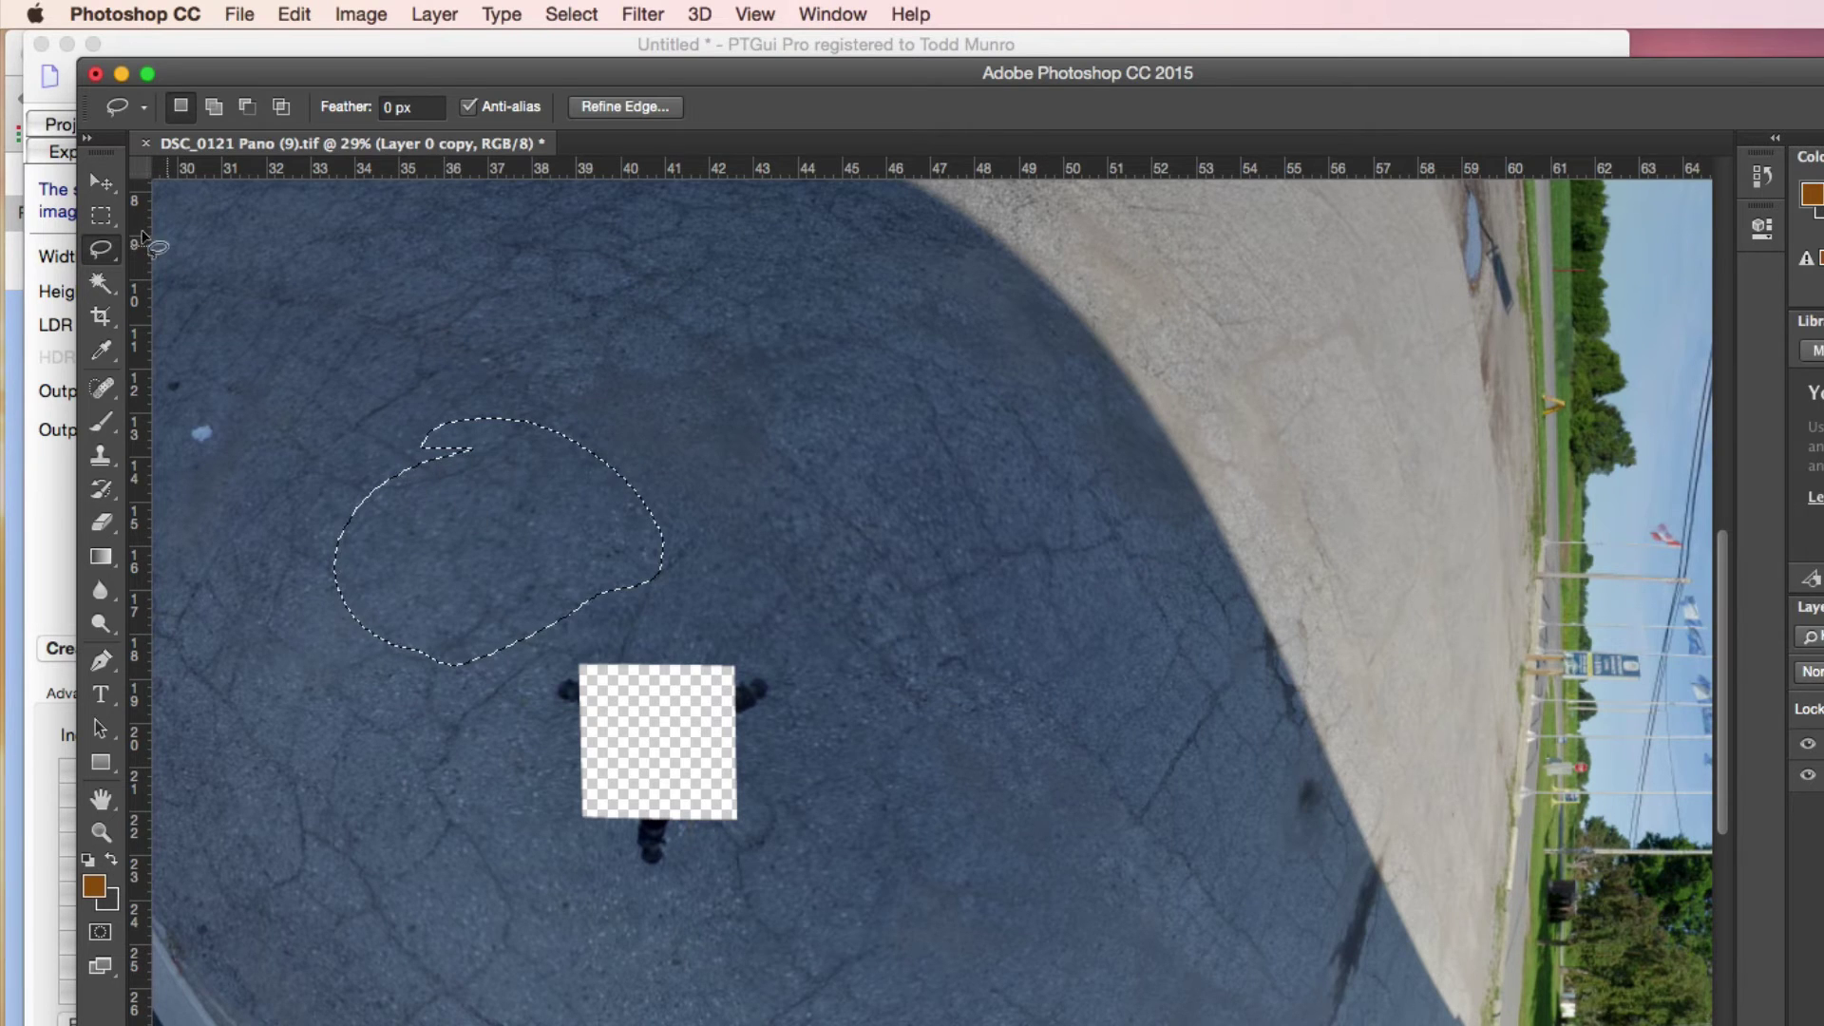
click(101, 183)
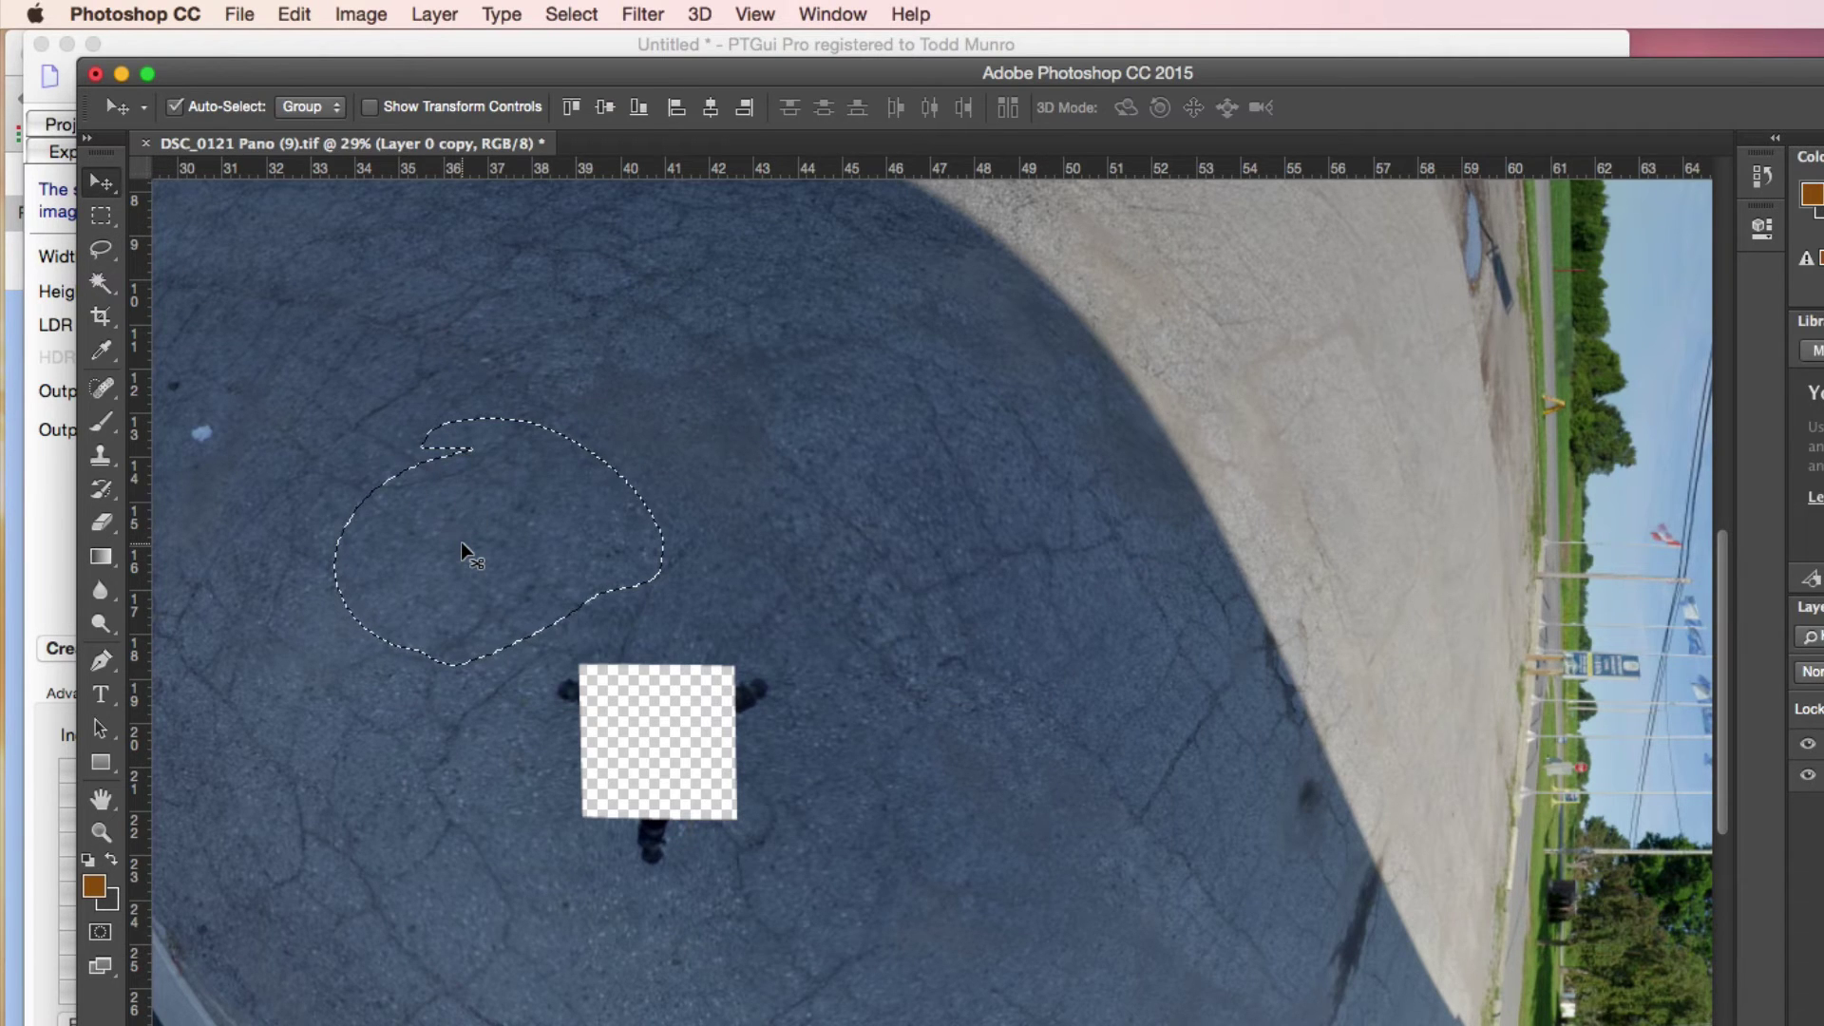
key(cmd+c)
key(cmd+v)
drag(488, 568, 652, 753)
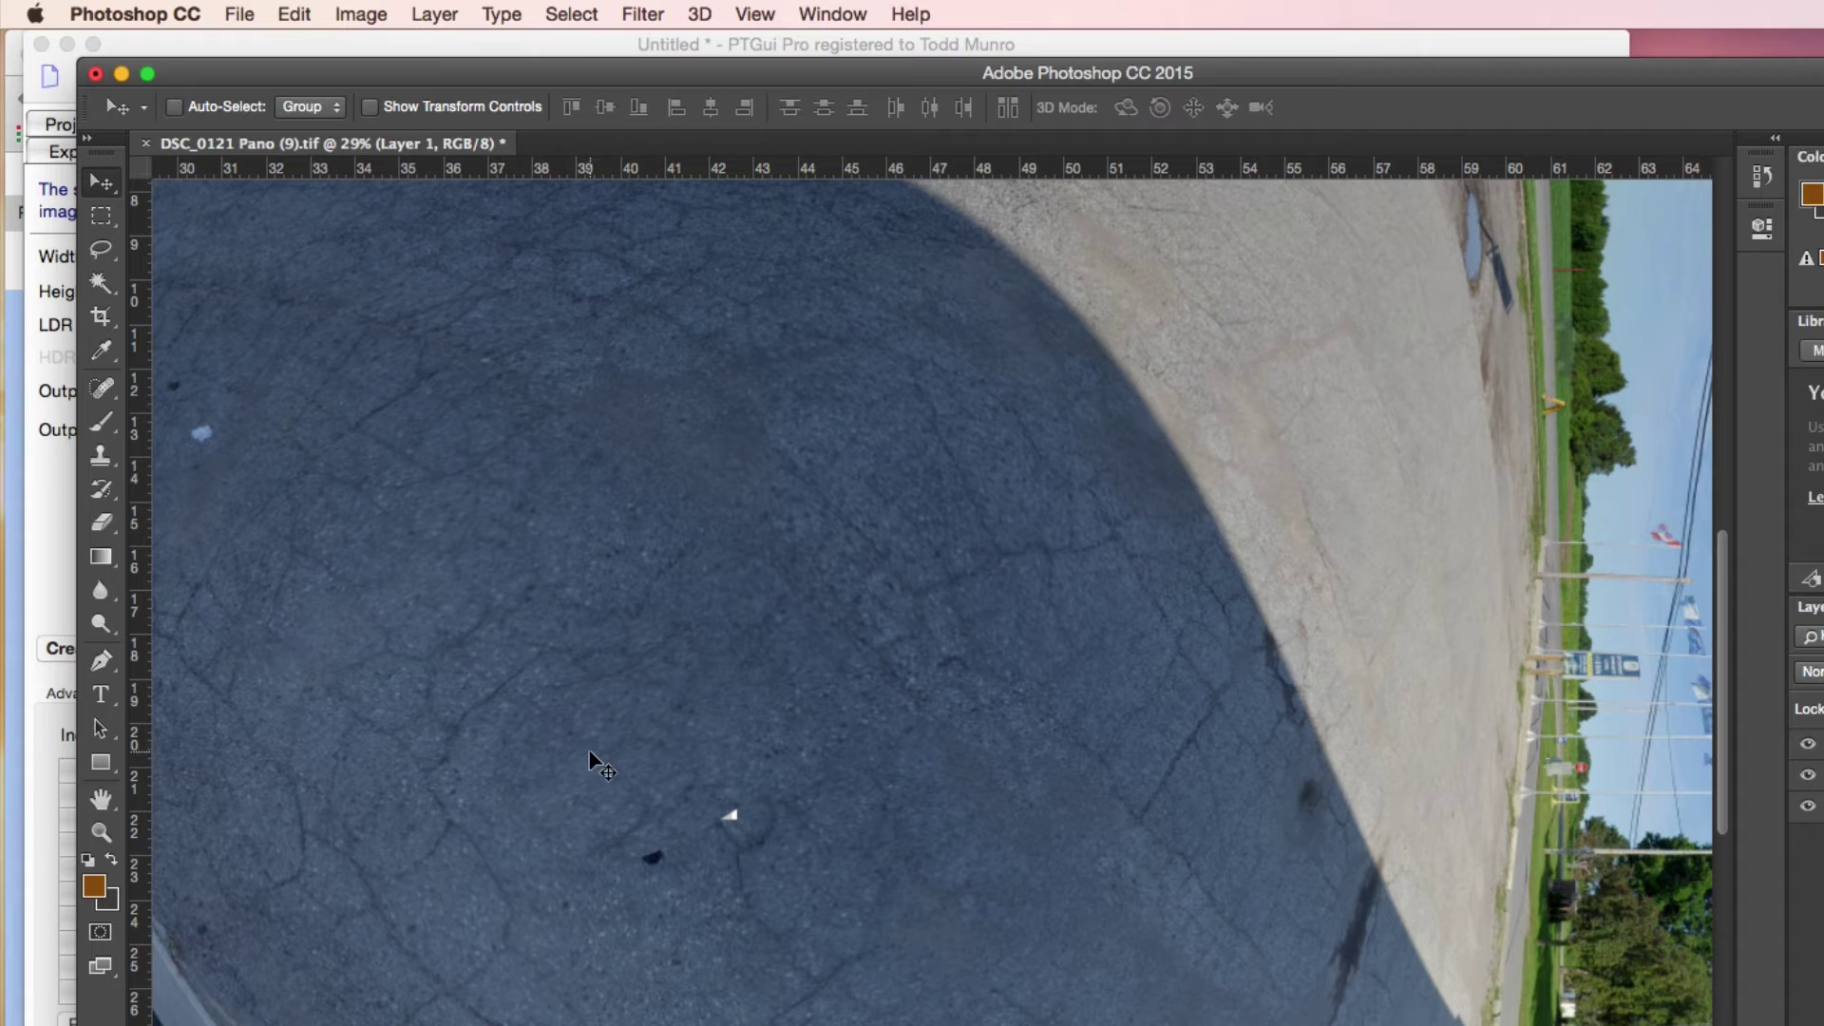
Step: Scale the asphalt patch to about 110% by 118% with Edit > Transform > Scale
click(240, 14)
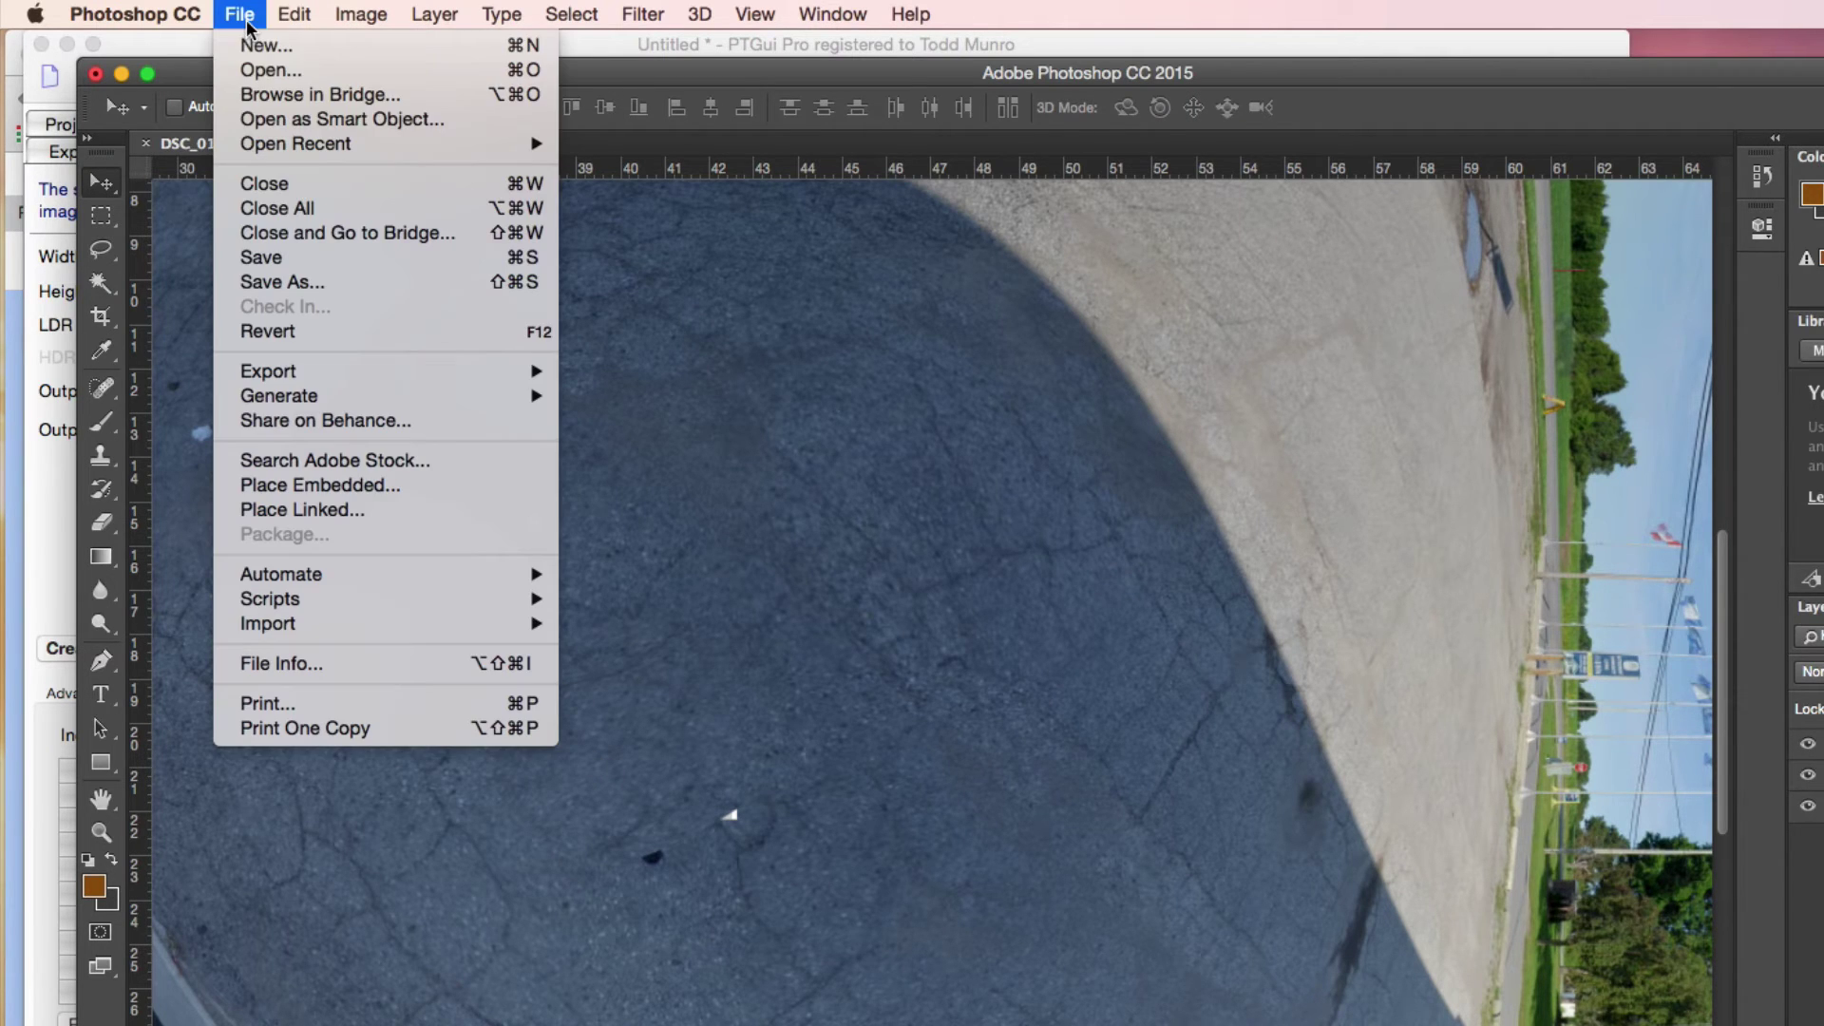
mouse_move(294, 15)
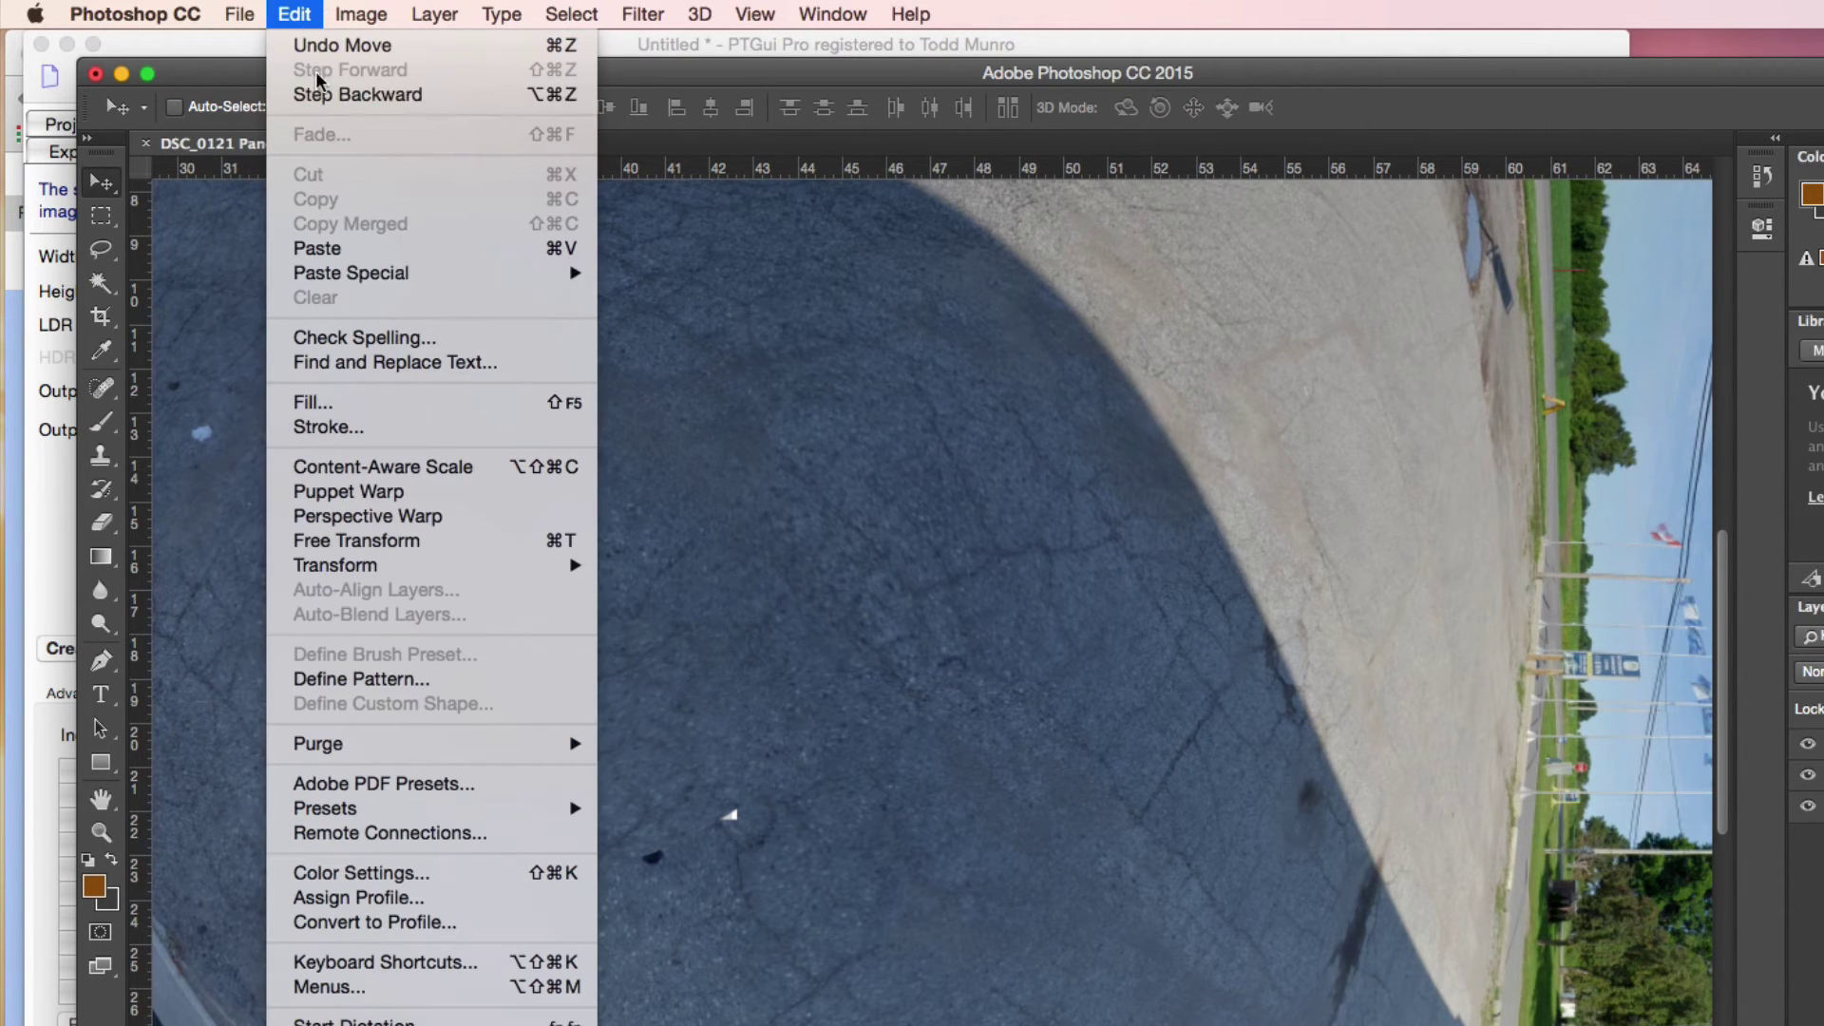
mouse_move(440, 570)
click(632, 603)
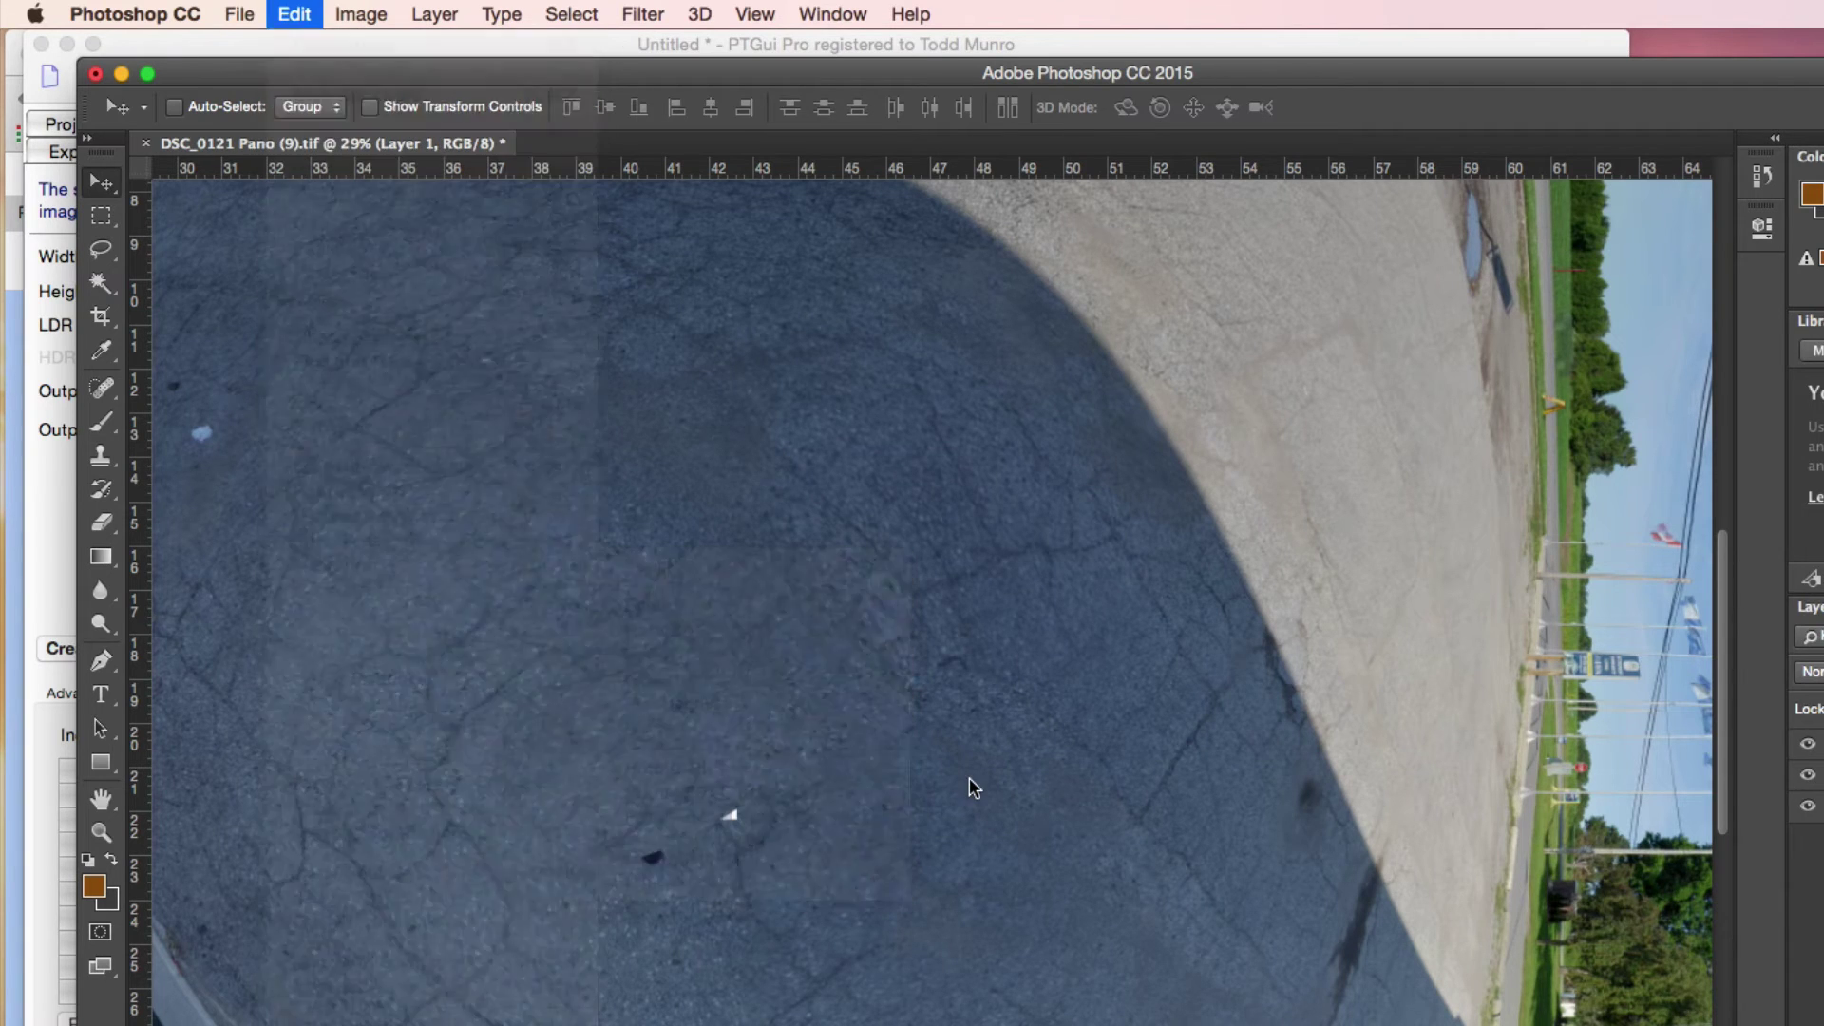
drag(826, 865, 848, 891)
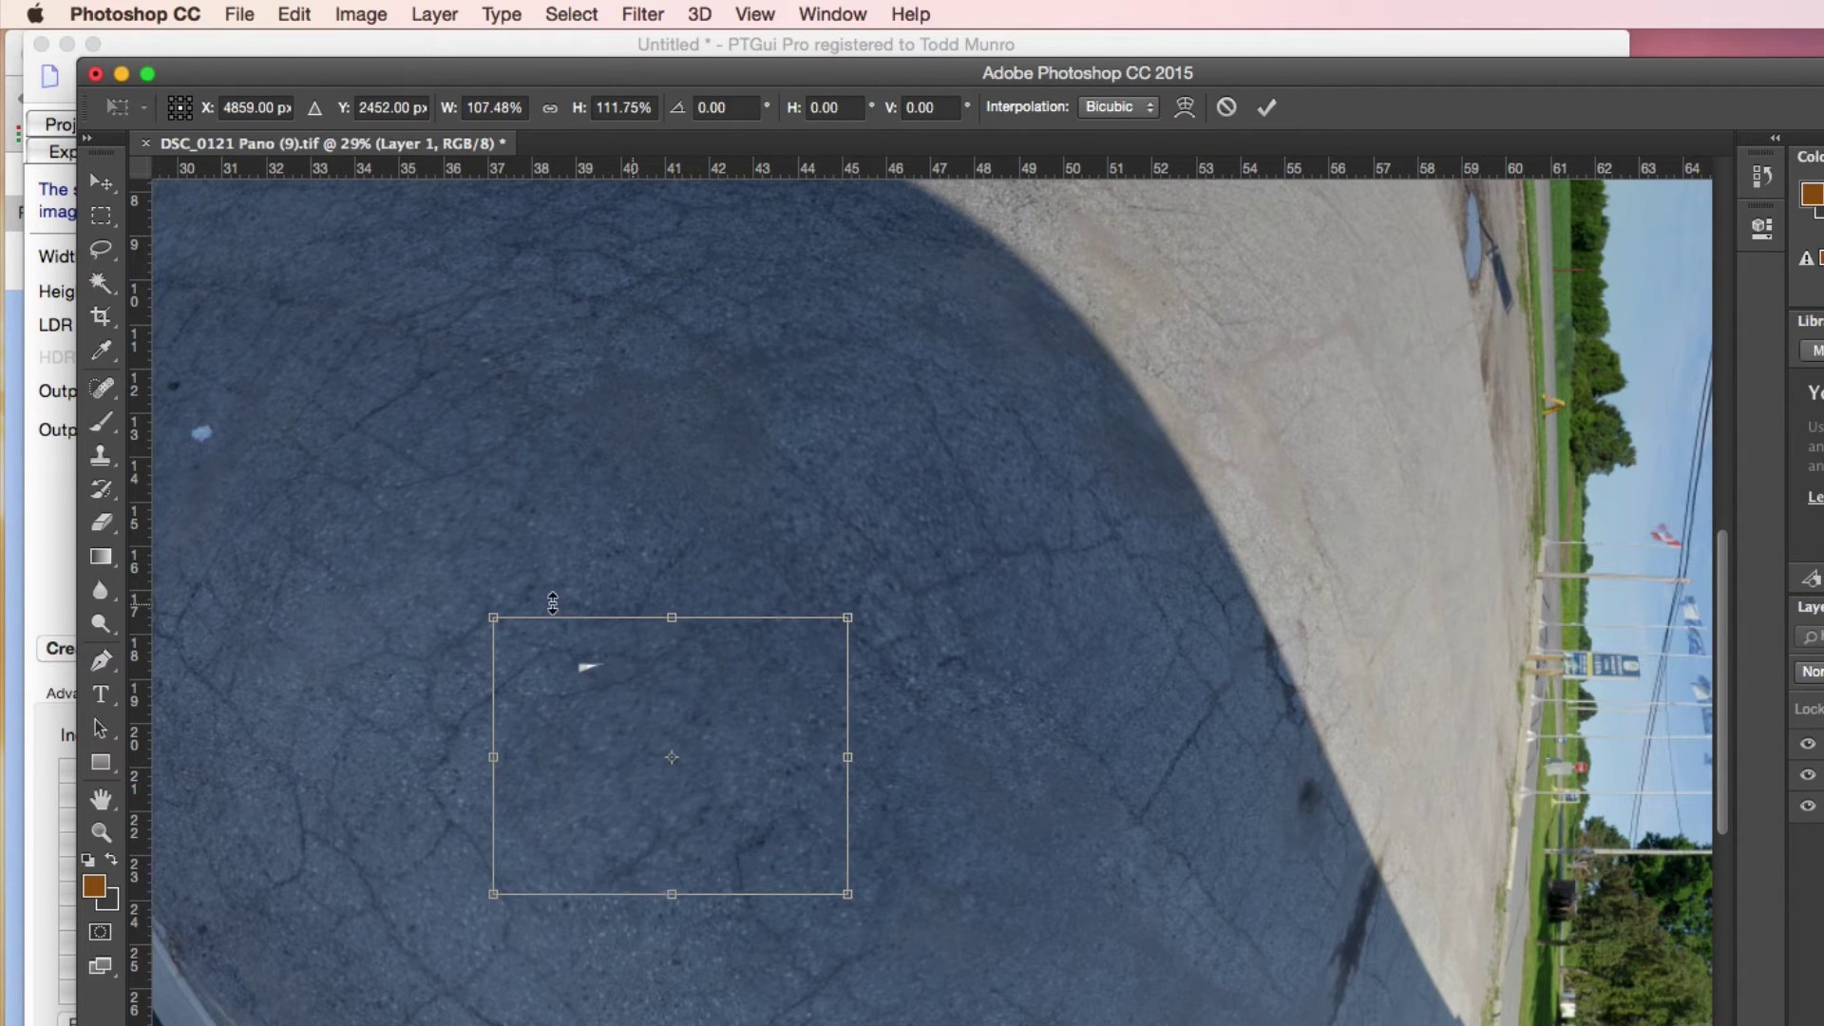
drag(492, 615, 484, 602)
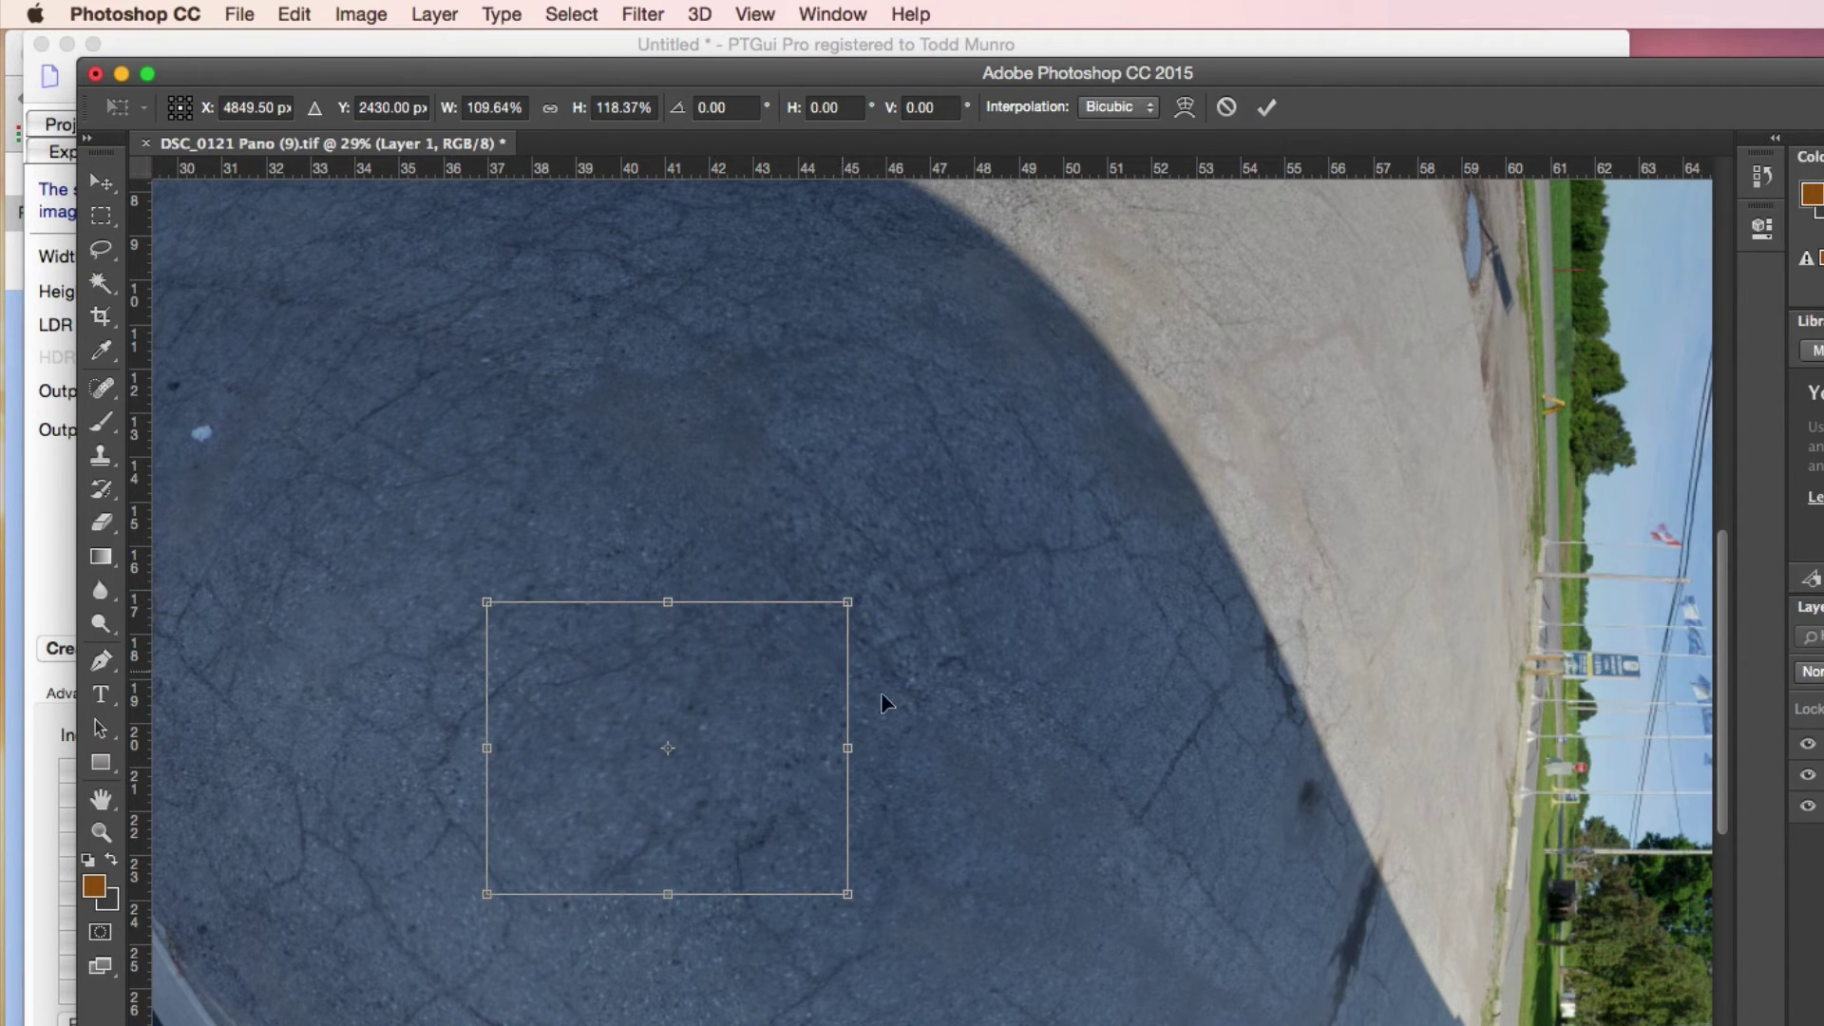
key(Return)
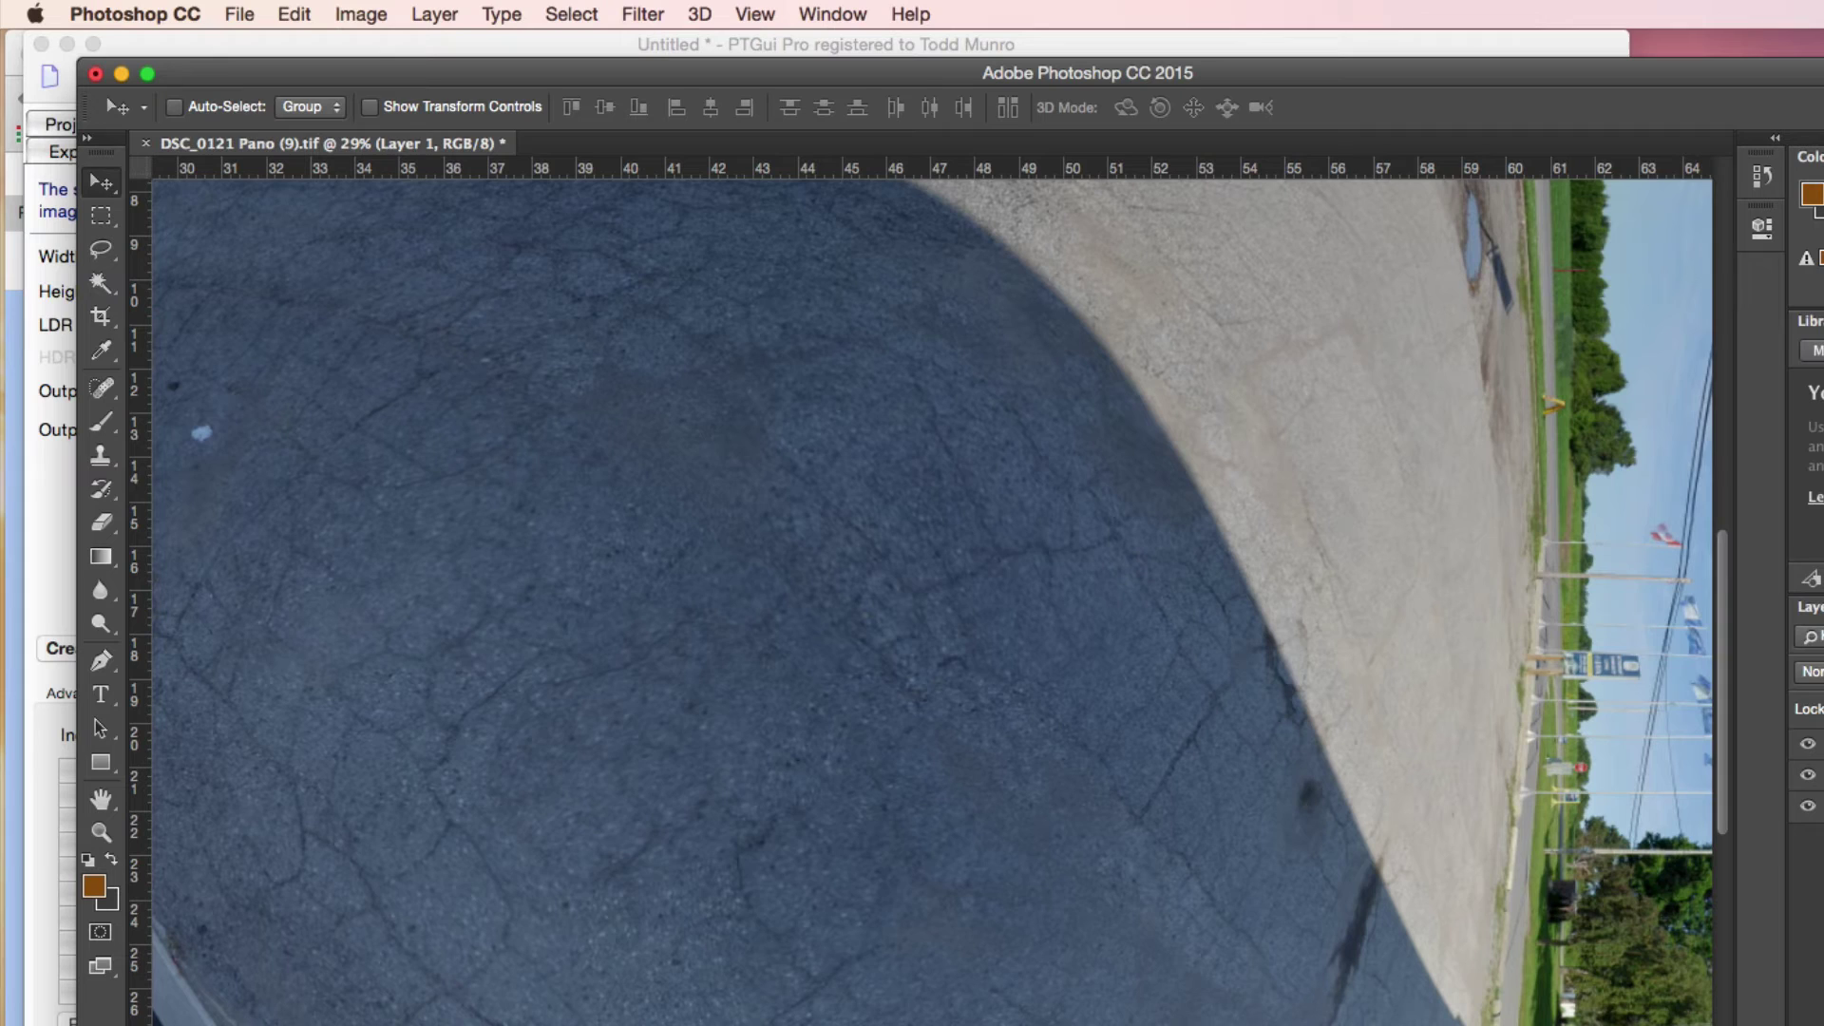
Step: Hide the patch layer and select the Clone Stamp tool with a 172 px brush
click(1808, 744)
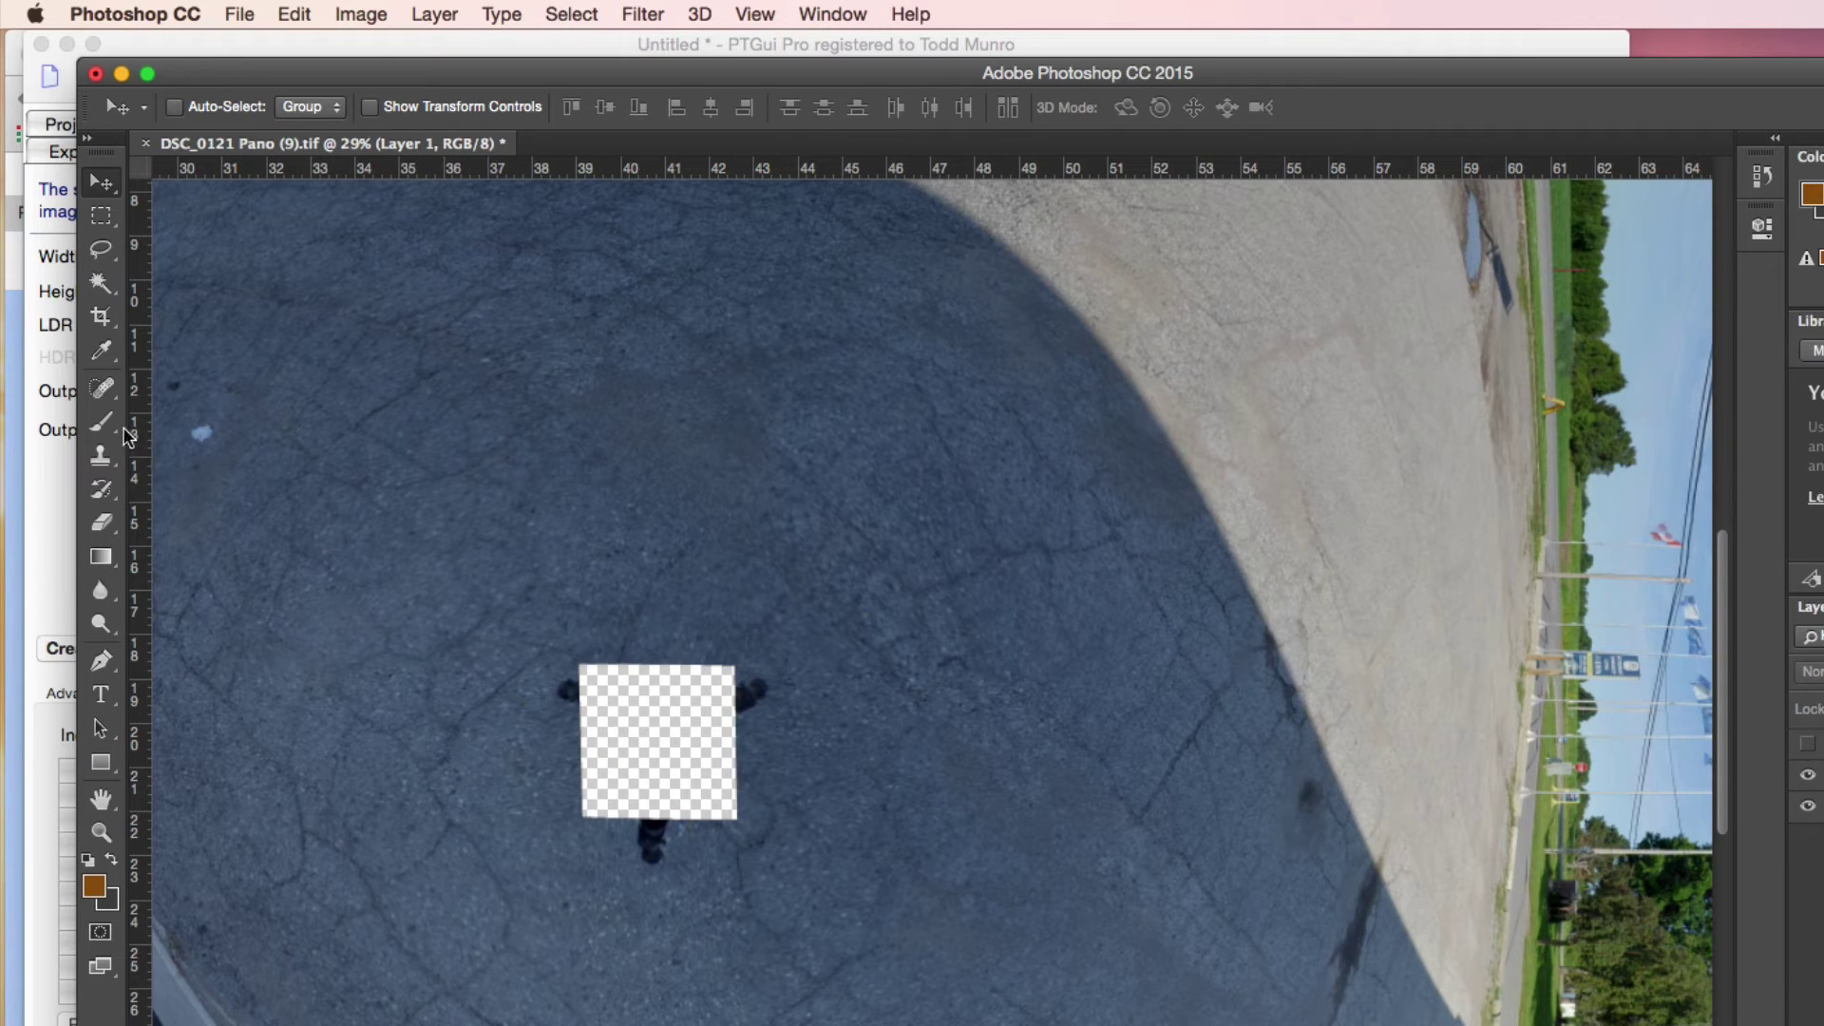
click(104, 456)
click(168, 448)
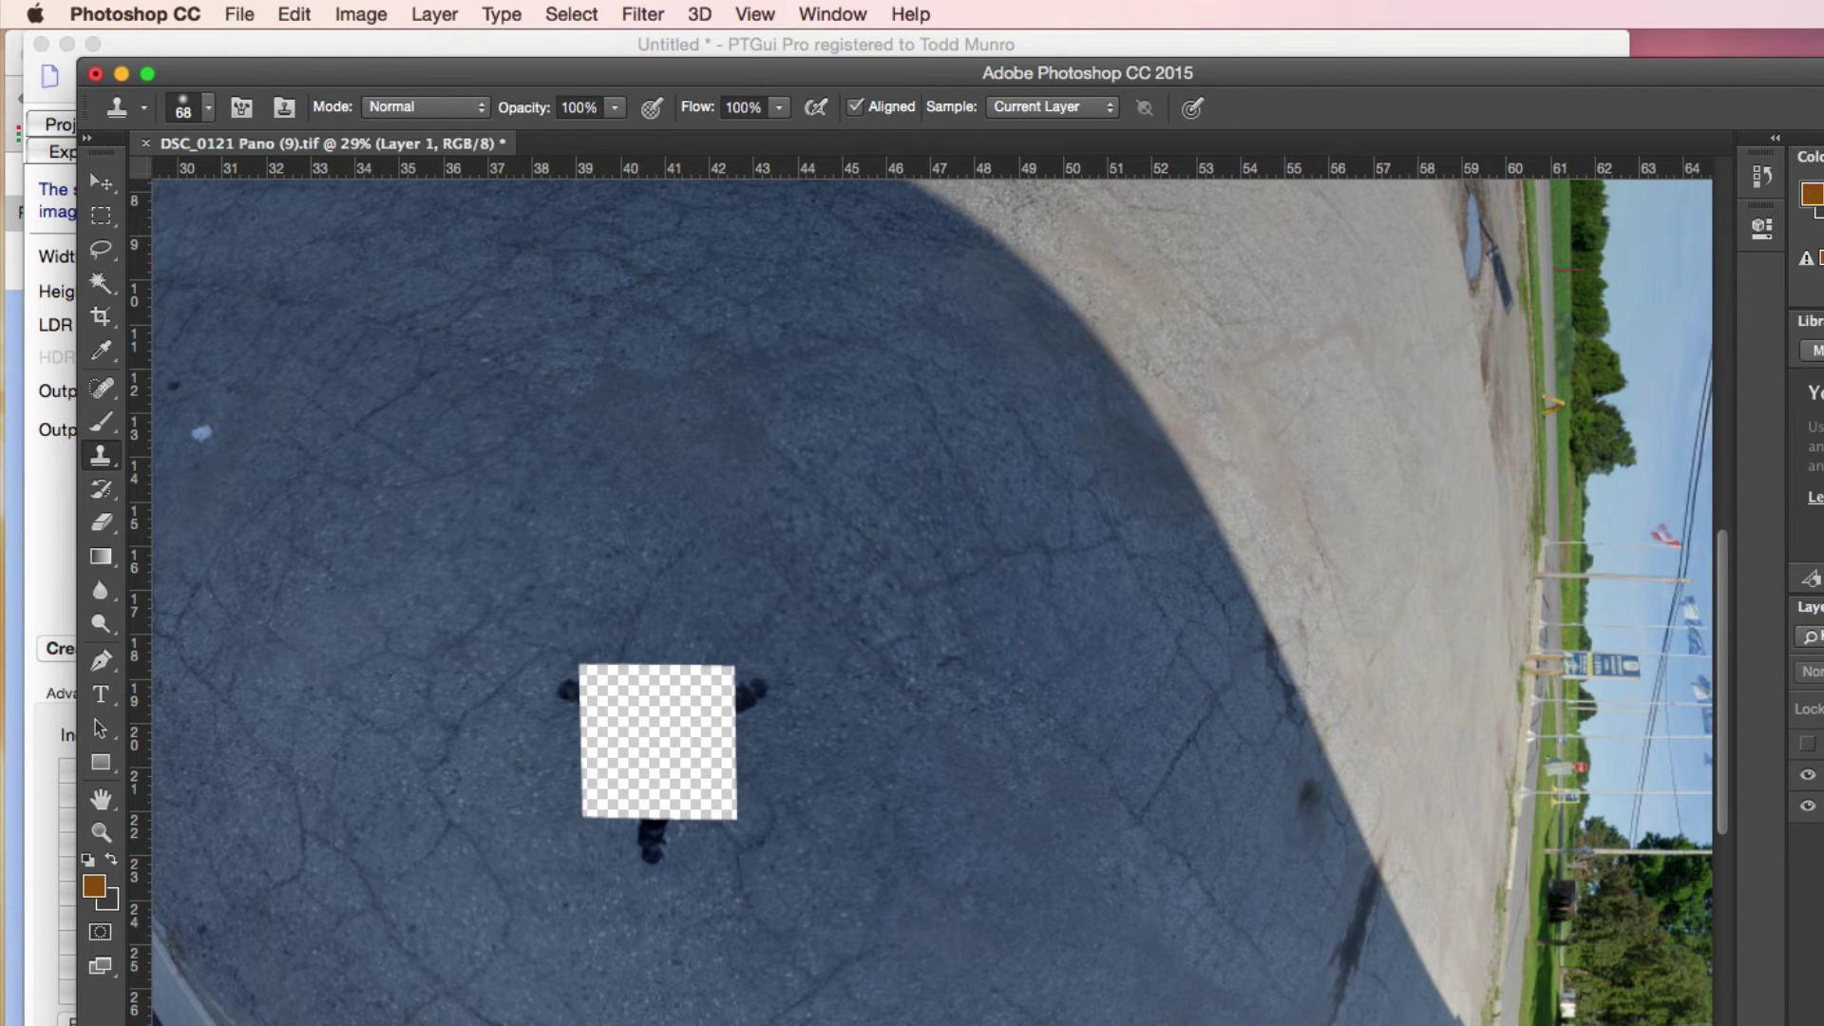
click(208, 109)
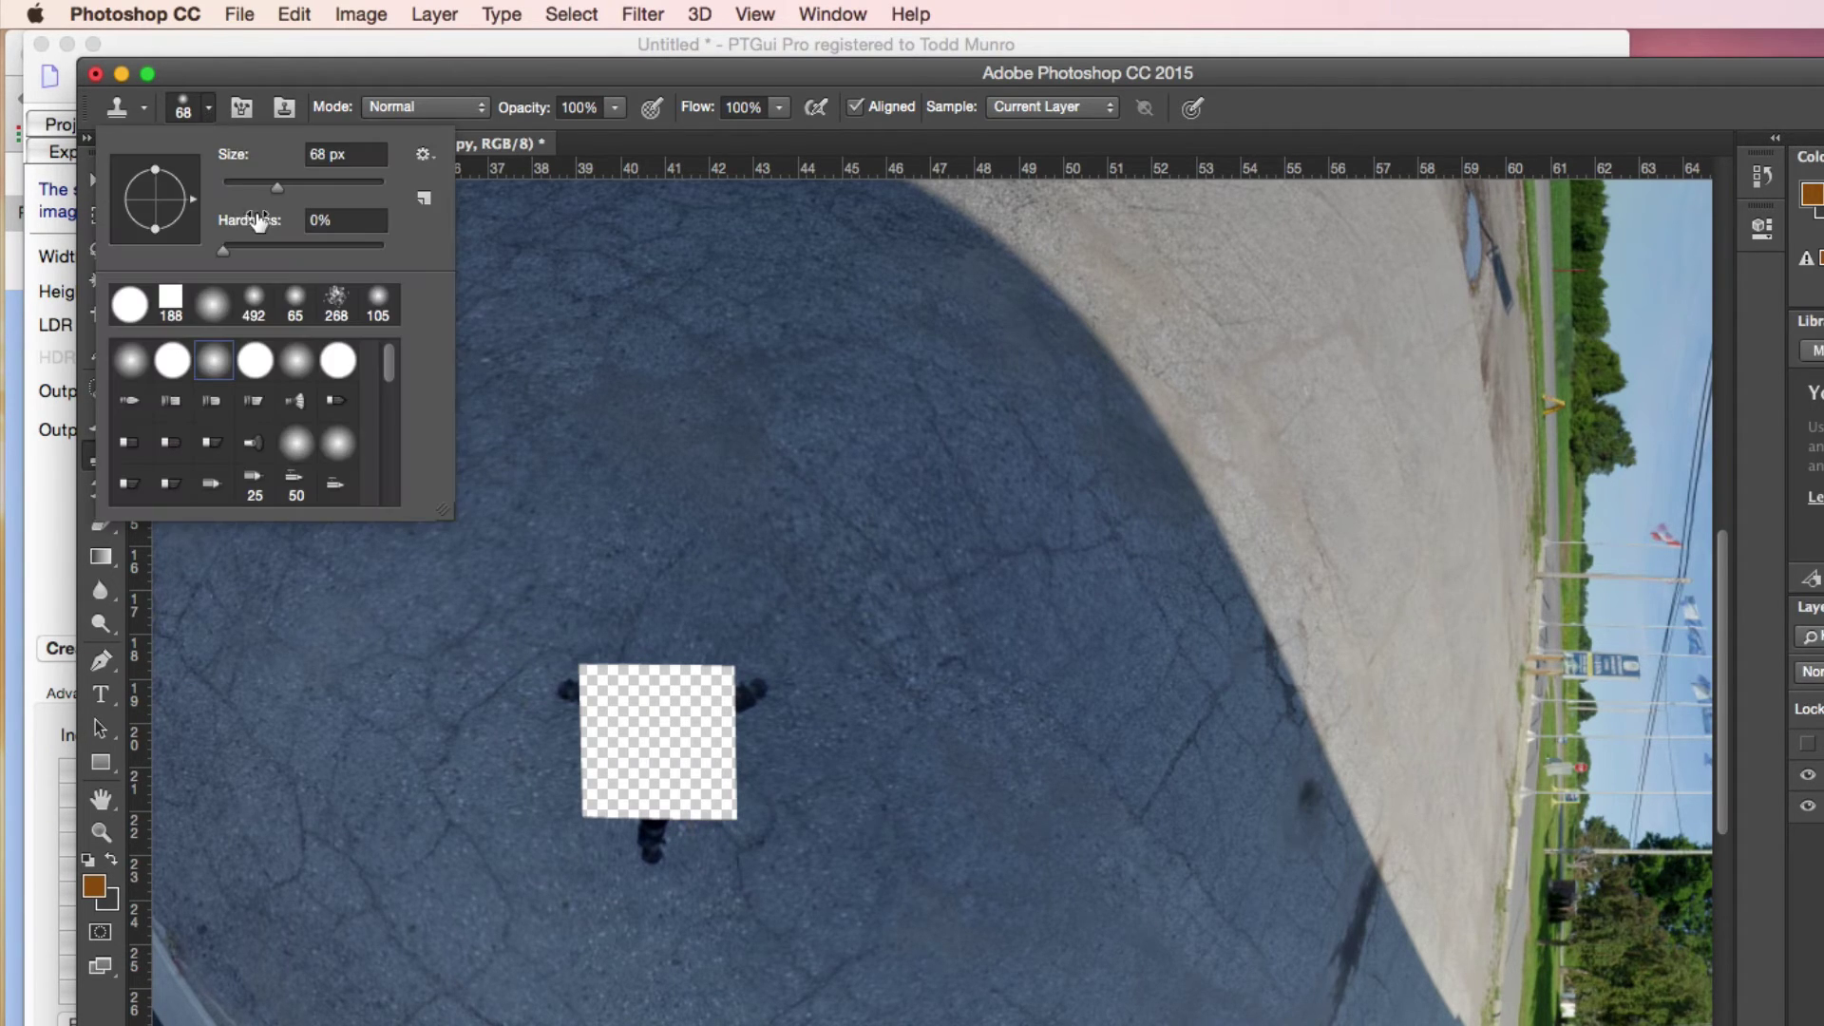
drag(276, 188, 332, 191)
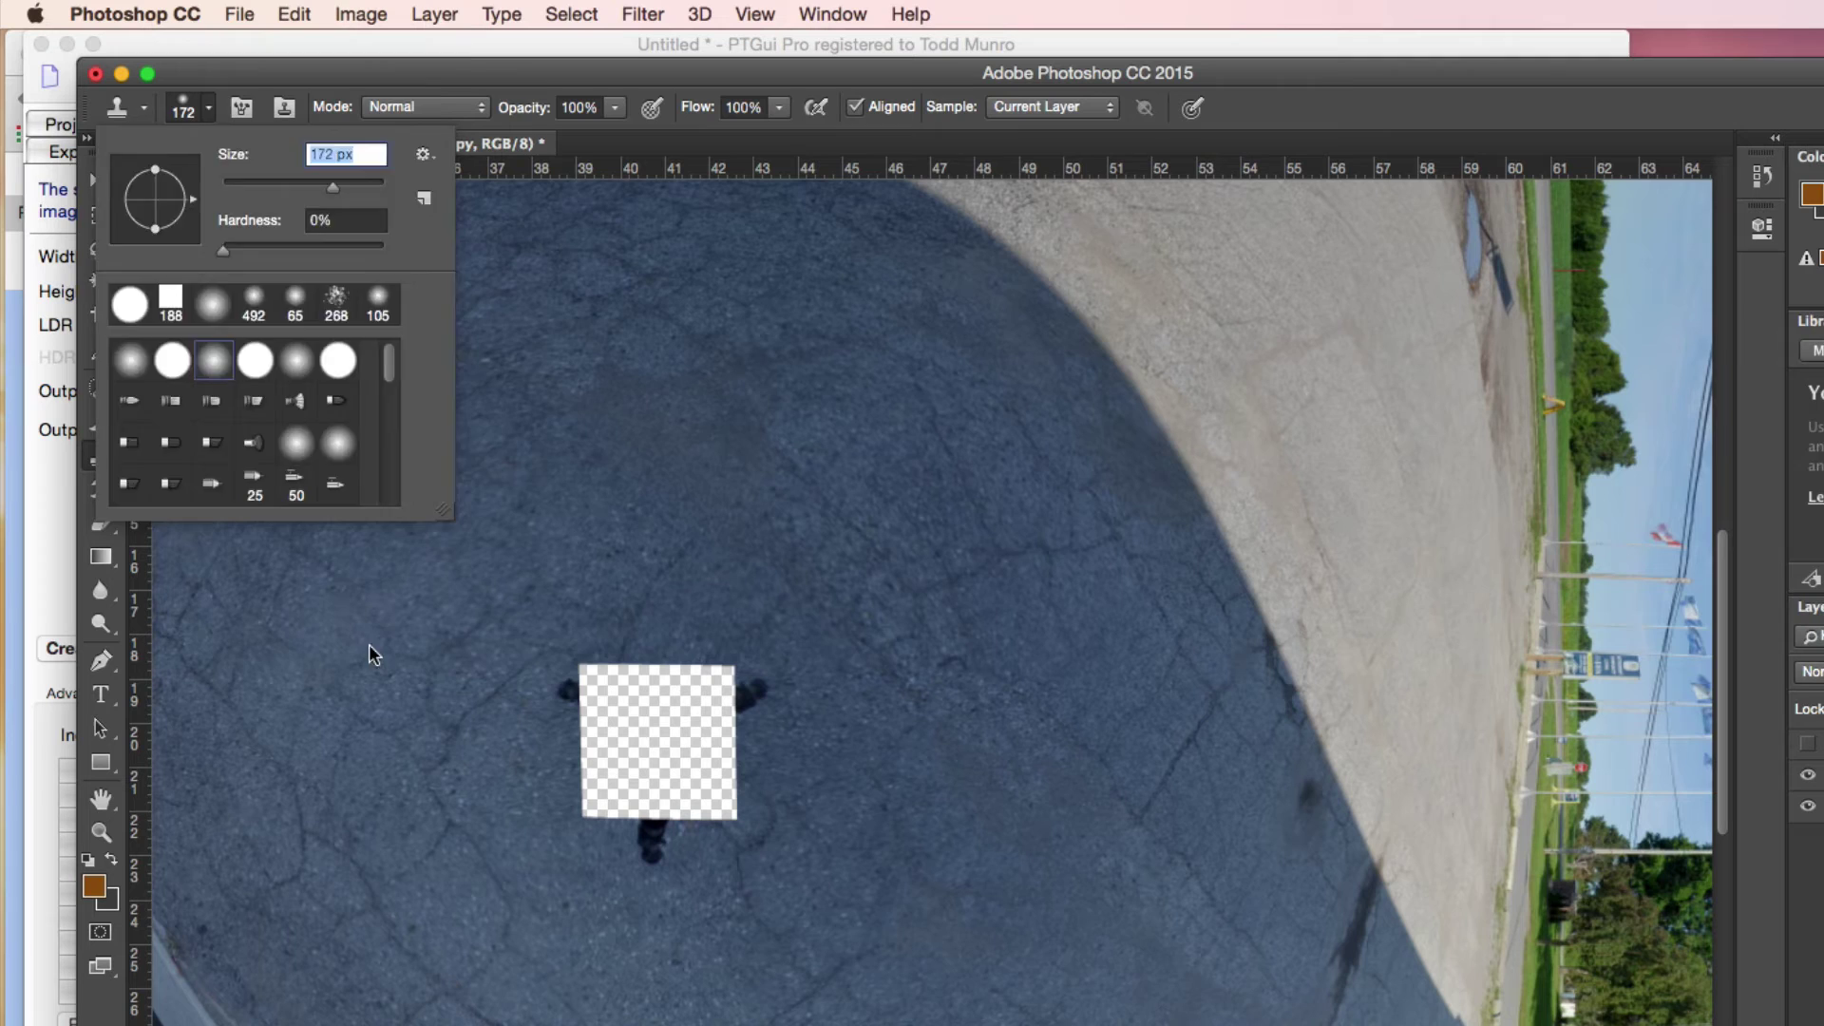
key(Return)
Step: Clone surrounding asphalt over the transparent square and the dark tripod shadows
mouse_move(579, 665)
mouse_down()
mouse_move(561, 717)
mouse_move(601, 692)
mouse_move(582, 745)
mouse_move(608, 794)
mouse_move(589, 795)
mouse_move(637, 812)
mouse_up()
mouse_move(700, 631)
mouse_down()
mouse_move(624, 706)
mouse_move(666, 667)
mouse_move(663, 689)
mouse_move(749, 704)
mouse_up()
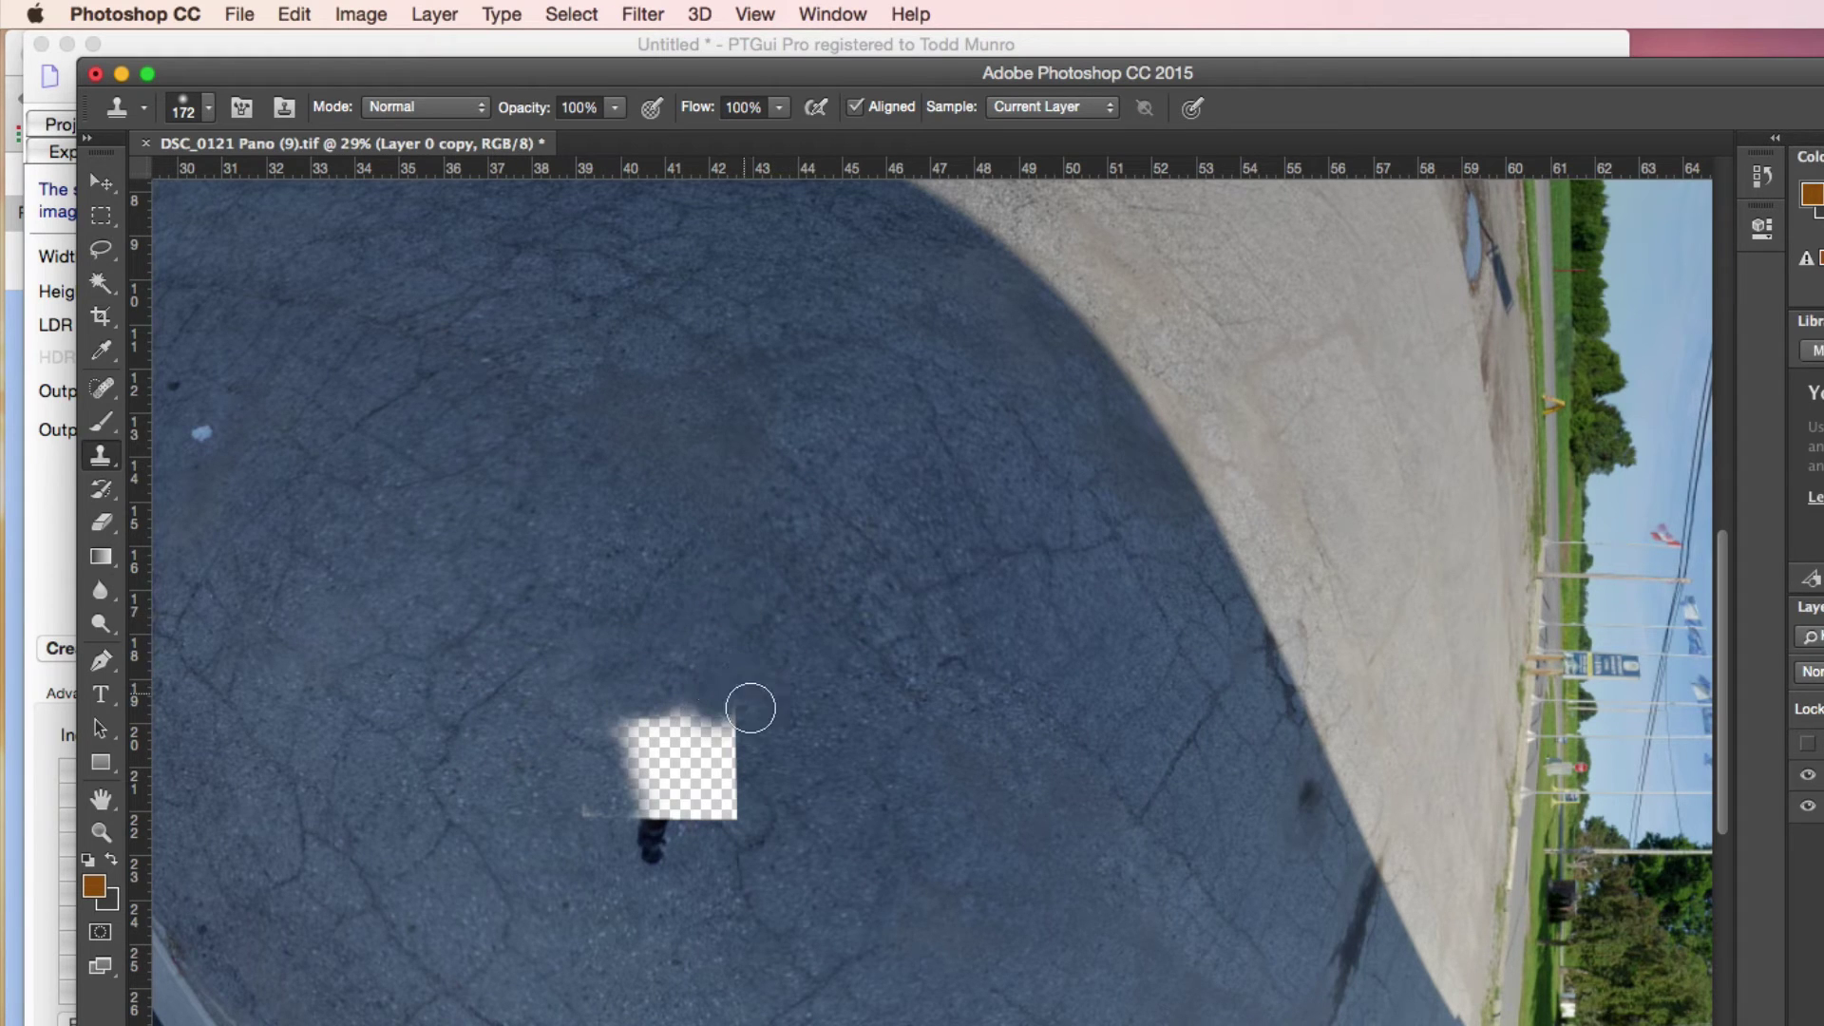
alt+click(829, 790)
mouse_move(737, 798)
mouse_down()
mouse_move(696, 725)
mouse_move(648, 788)
mouse_move(726, 735)
mouse_up()
alt+click(802, 835)
mouse_move(611, 830)
mouse_down()
mouse_move(663, 818)
mouse_move(667, 863)
mouse_move(642, 830)
mouse_move(559, 799)
mouse_move(660, 797)
mouse_move(630, 749)
mouse_move(690, 717)
mouse_move(635, 725)
mouse_move(664, 786)
mouse_move(583, 837)
mouse_move(680, 807)
mouse_up()
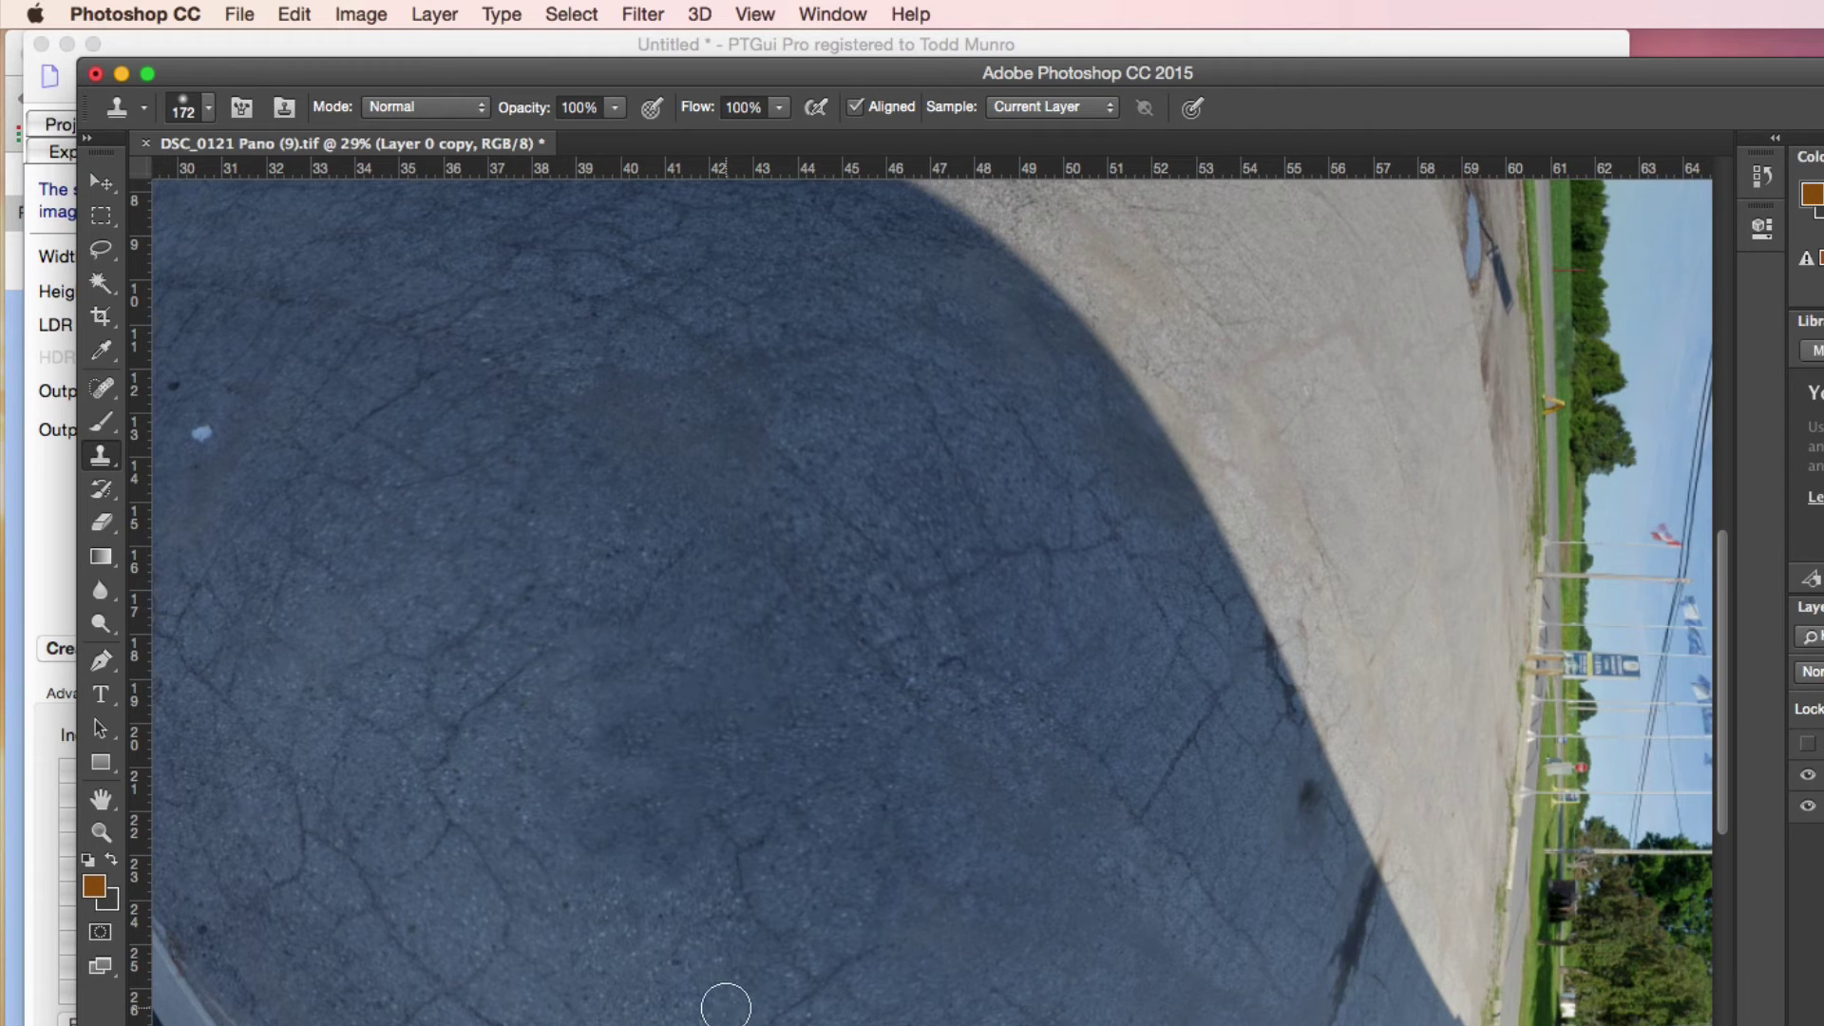
scroll(726, 1005, down, 5)
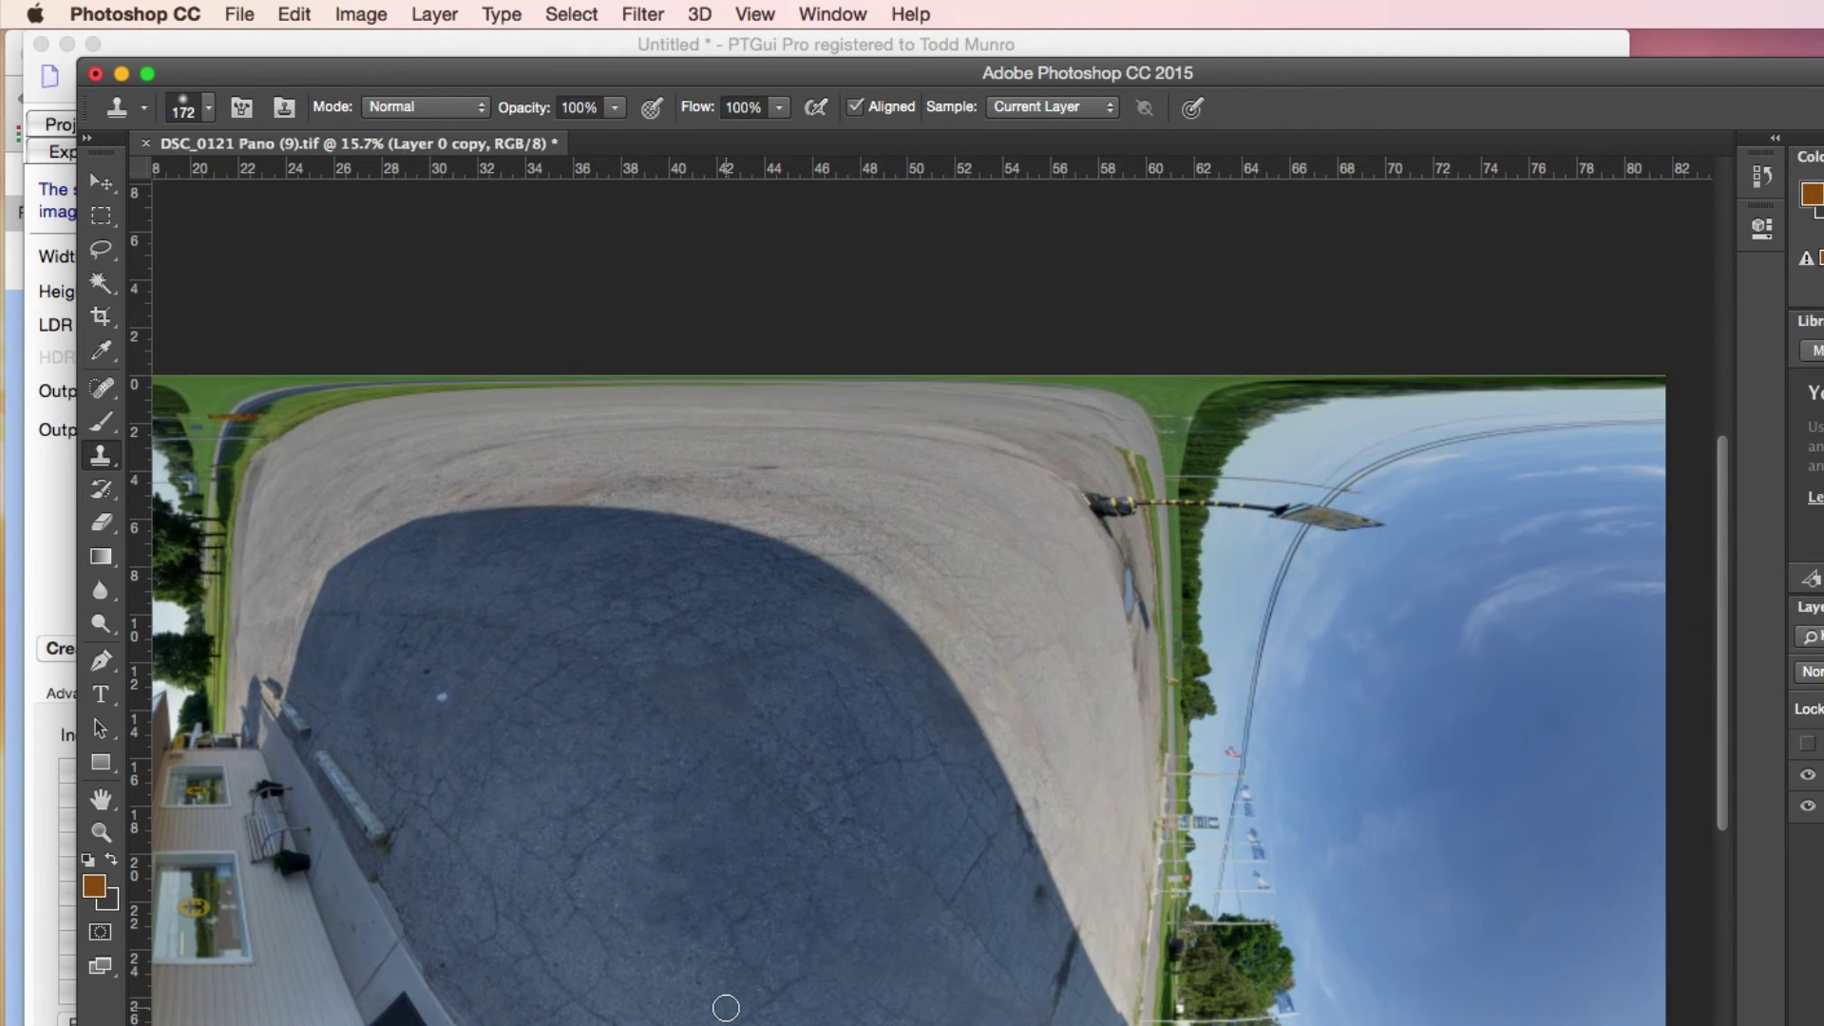
Step: Compare with the top layer hidden, then save DSC_0121 Pano (9).tif as TIFF with layers included
scroll(726, 1007, up, 1)
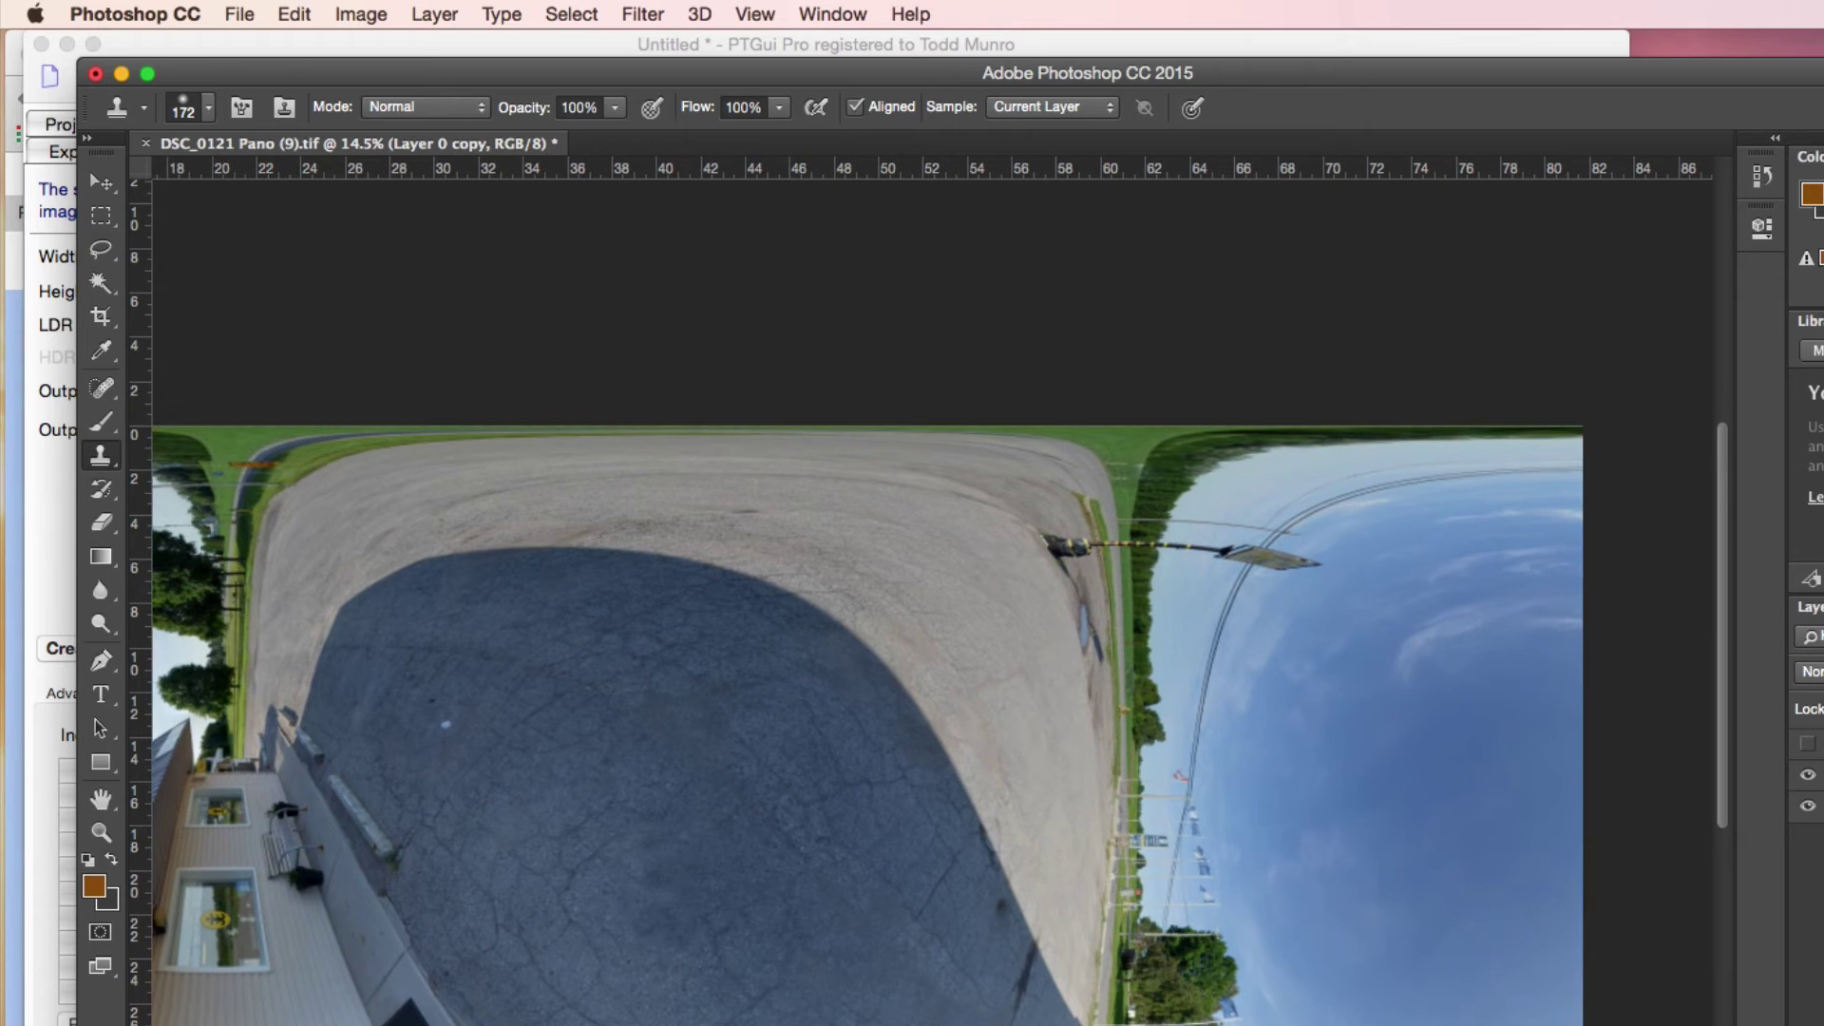
click(1808, 748)
drag(339, 72, 377, 58)
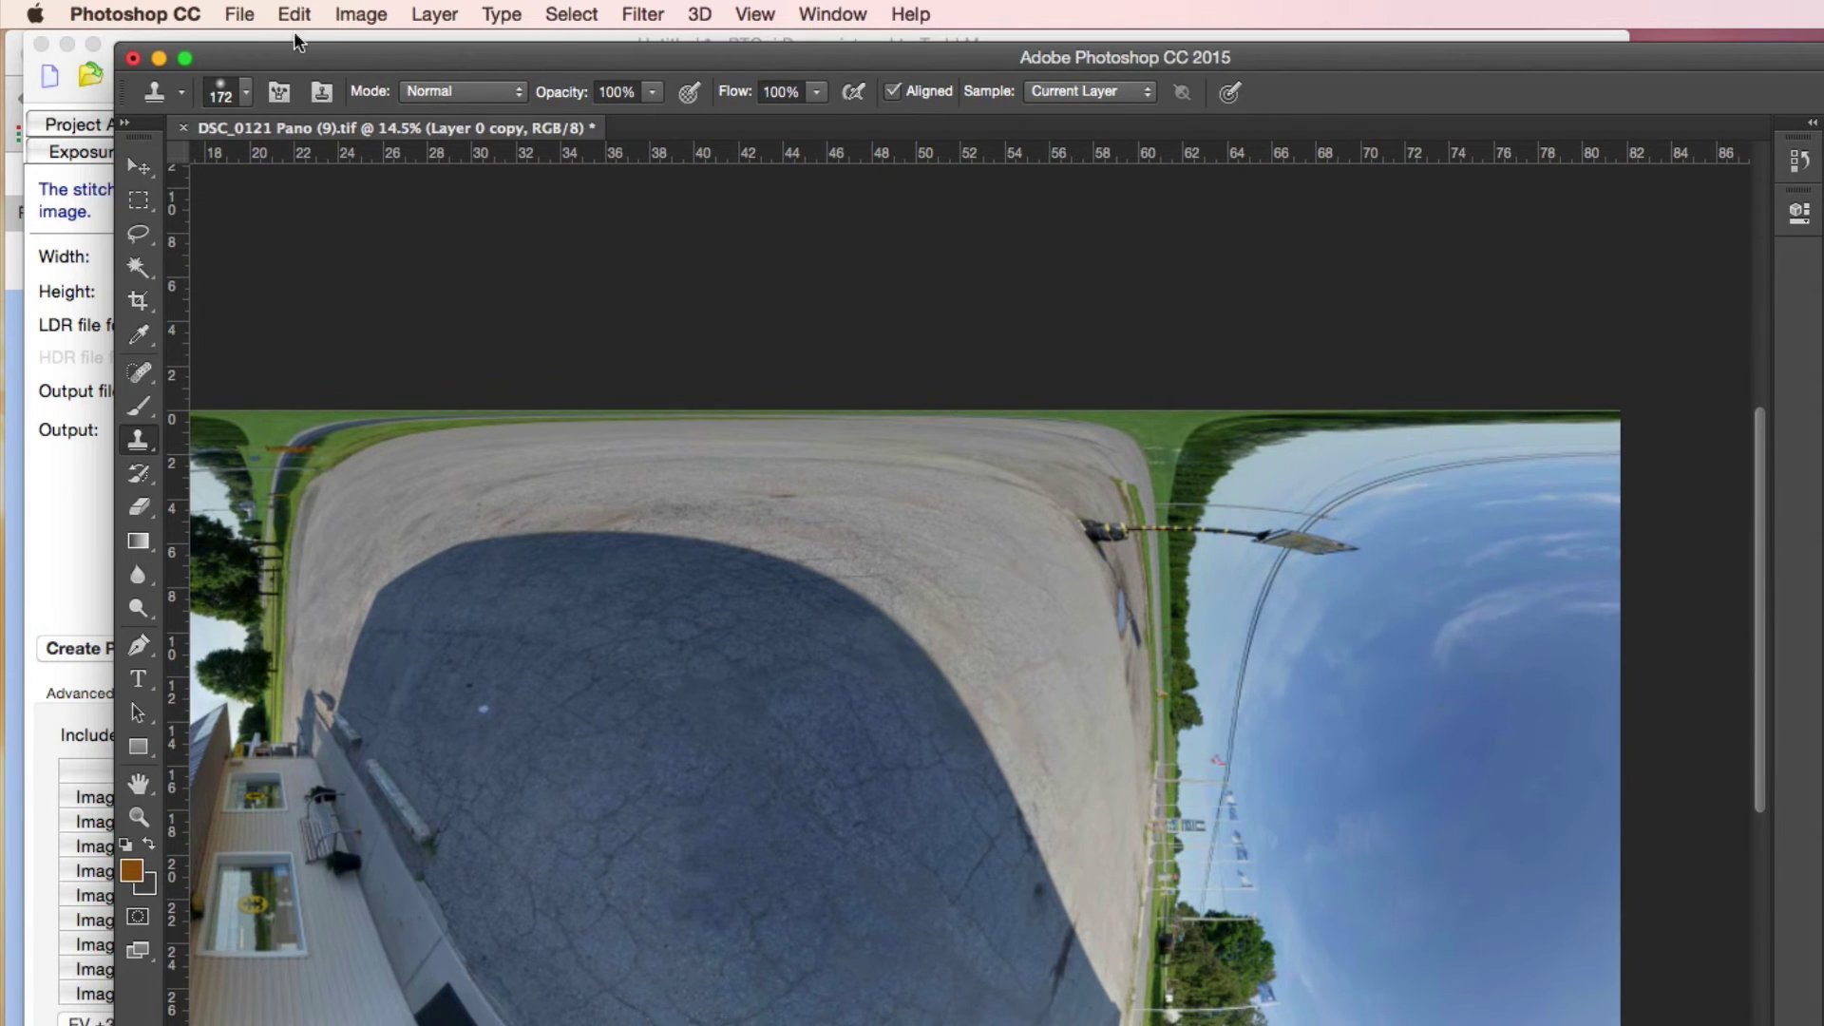
click(239, 13)
click(263, 257)
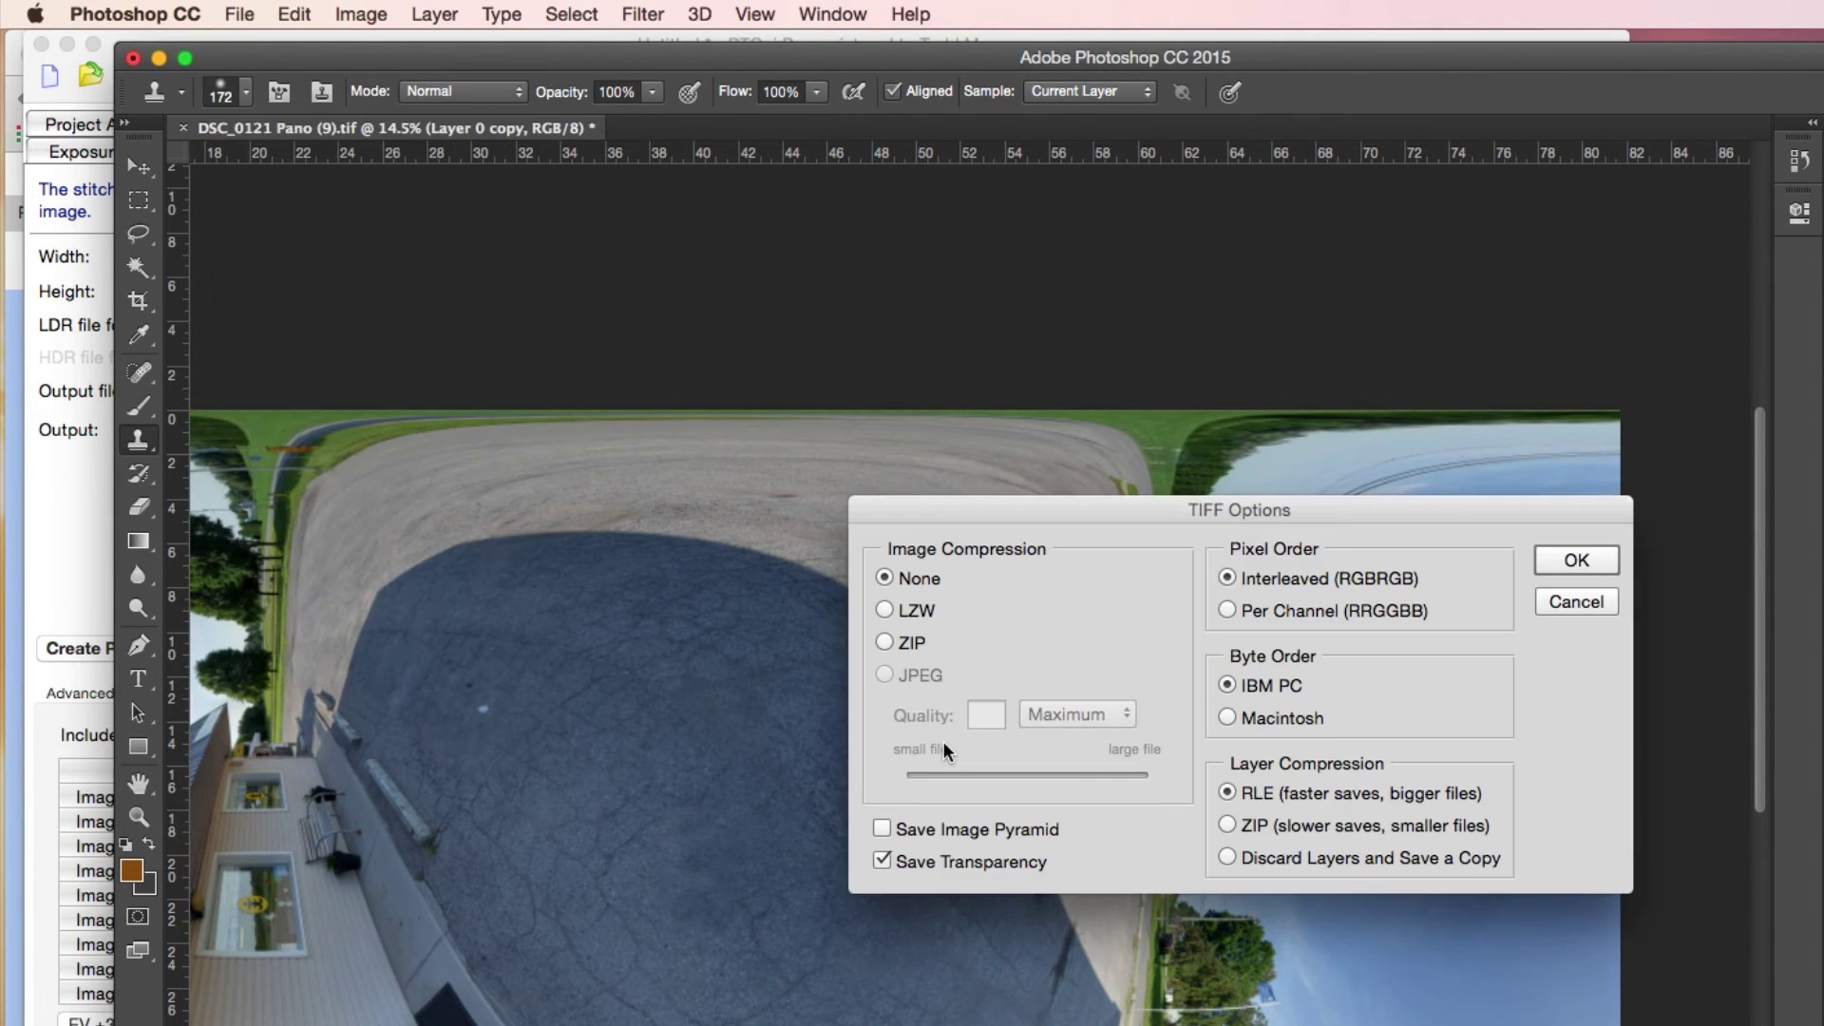
click(1575, 562)
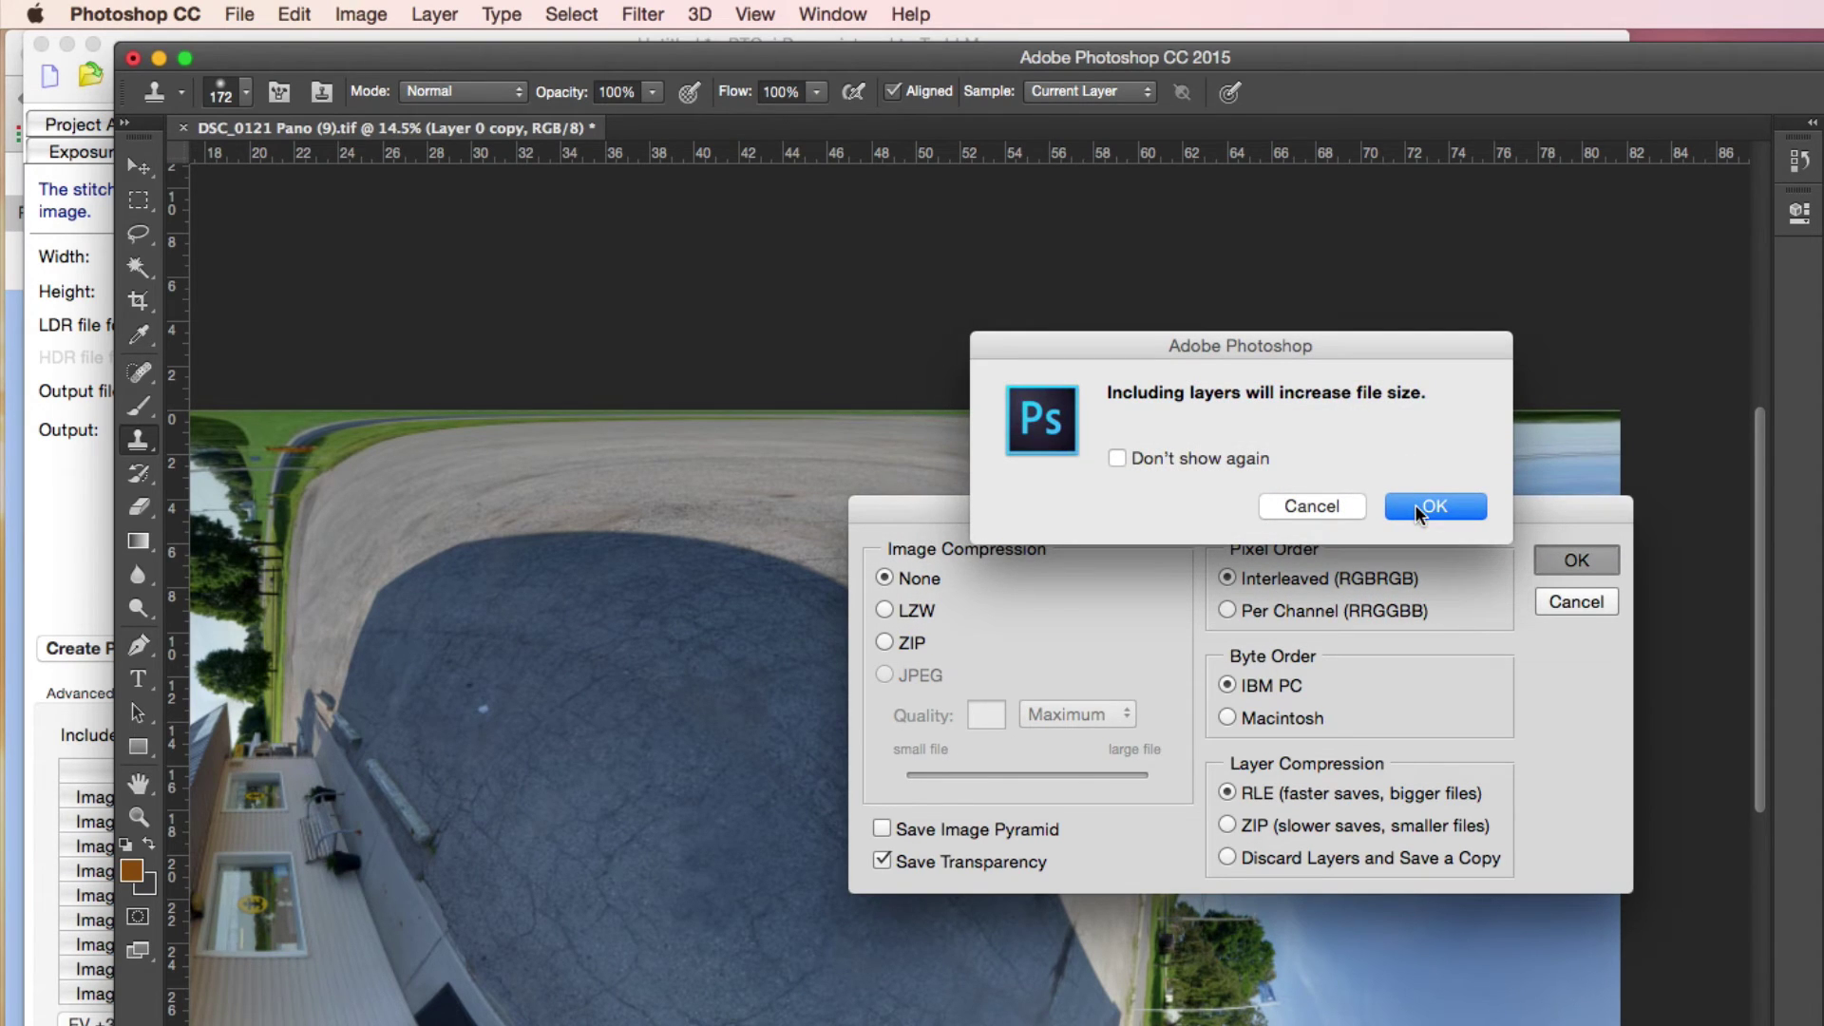
click(1297, 509)
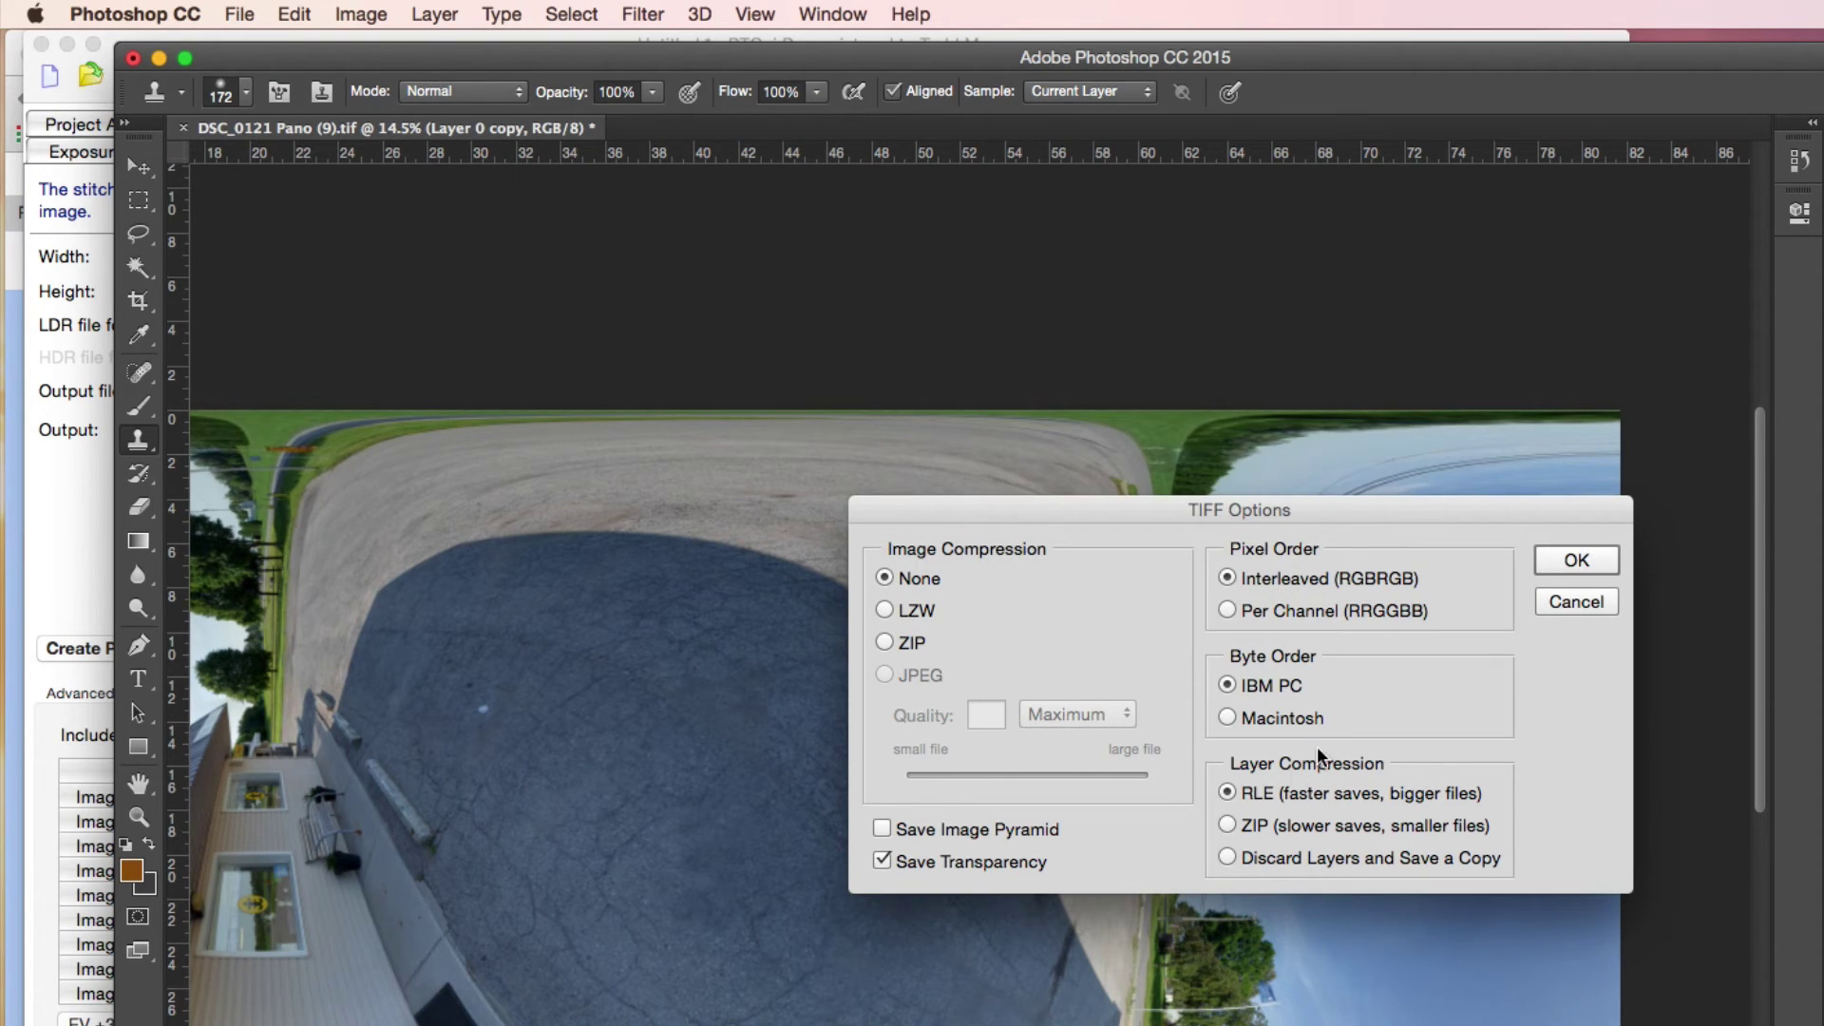
click(1569, 561)
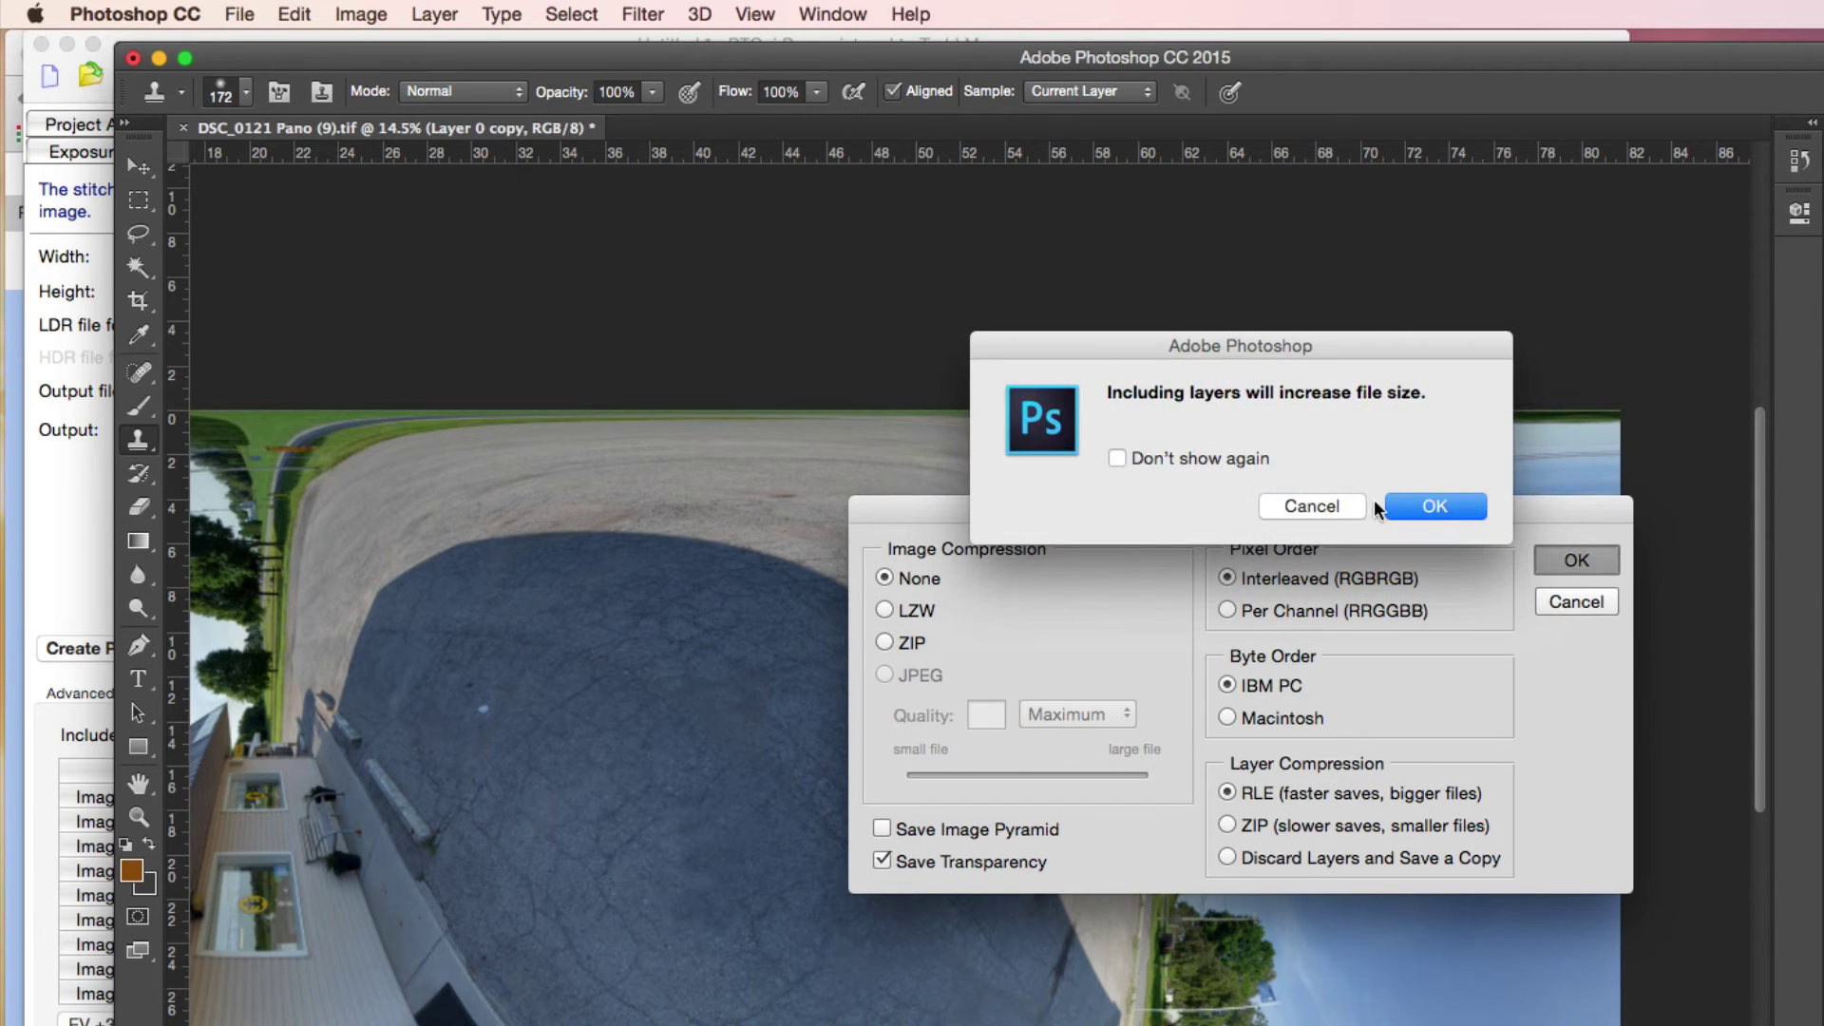
click(1396, 509)
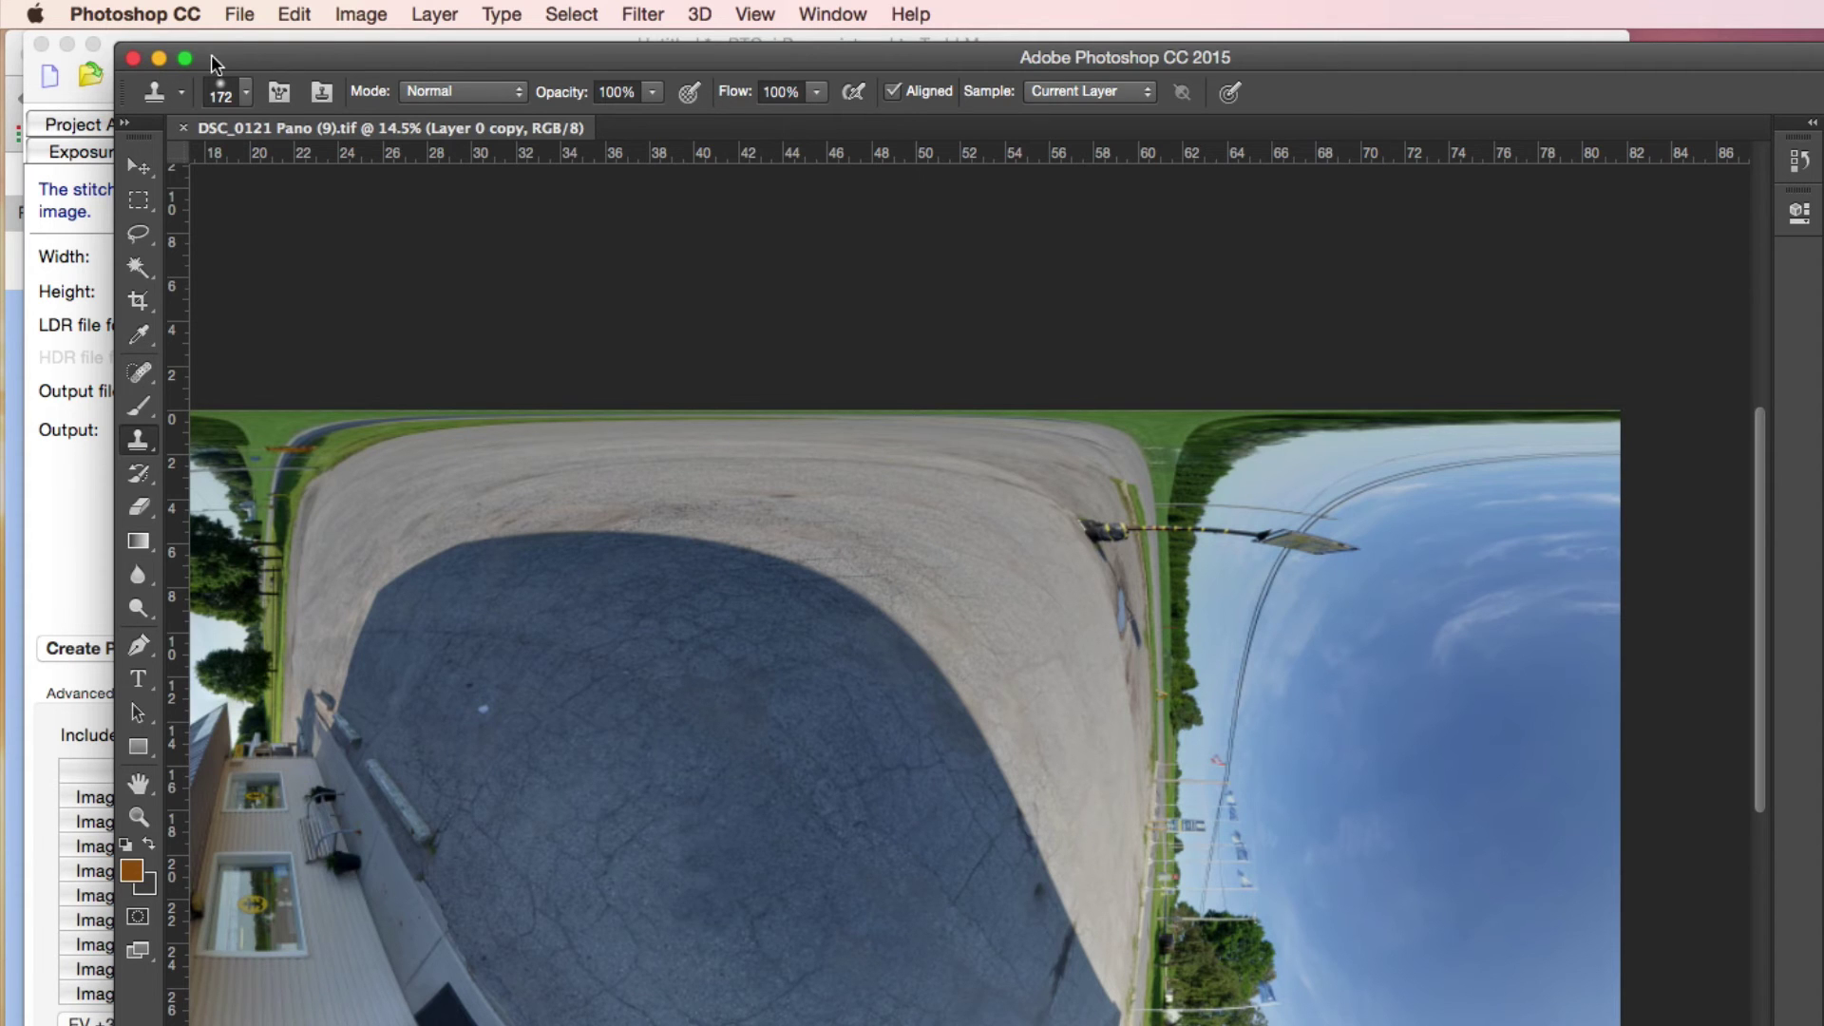
Step: Minimize Photoshop and bring the Finder Stitched folder window forward
click(159, 58)
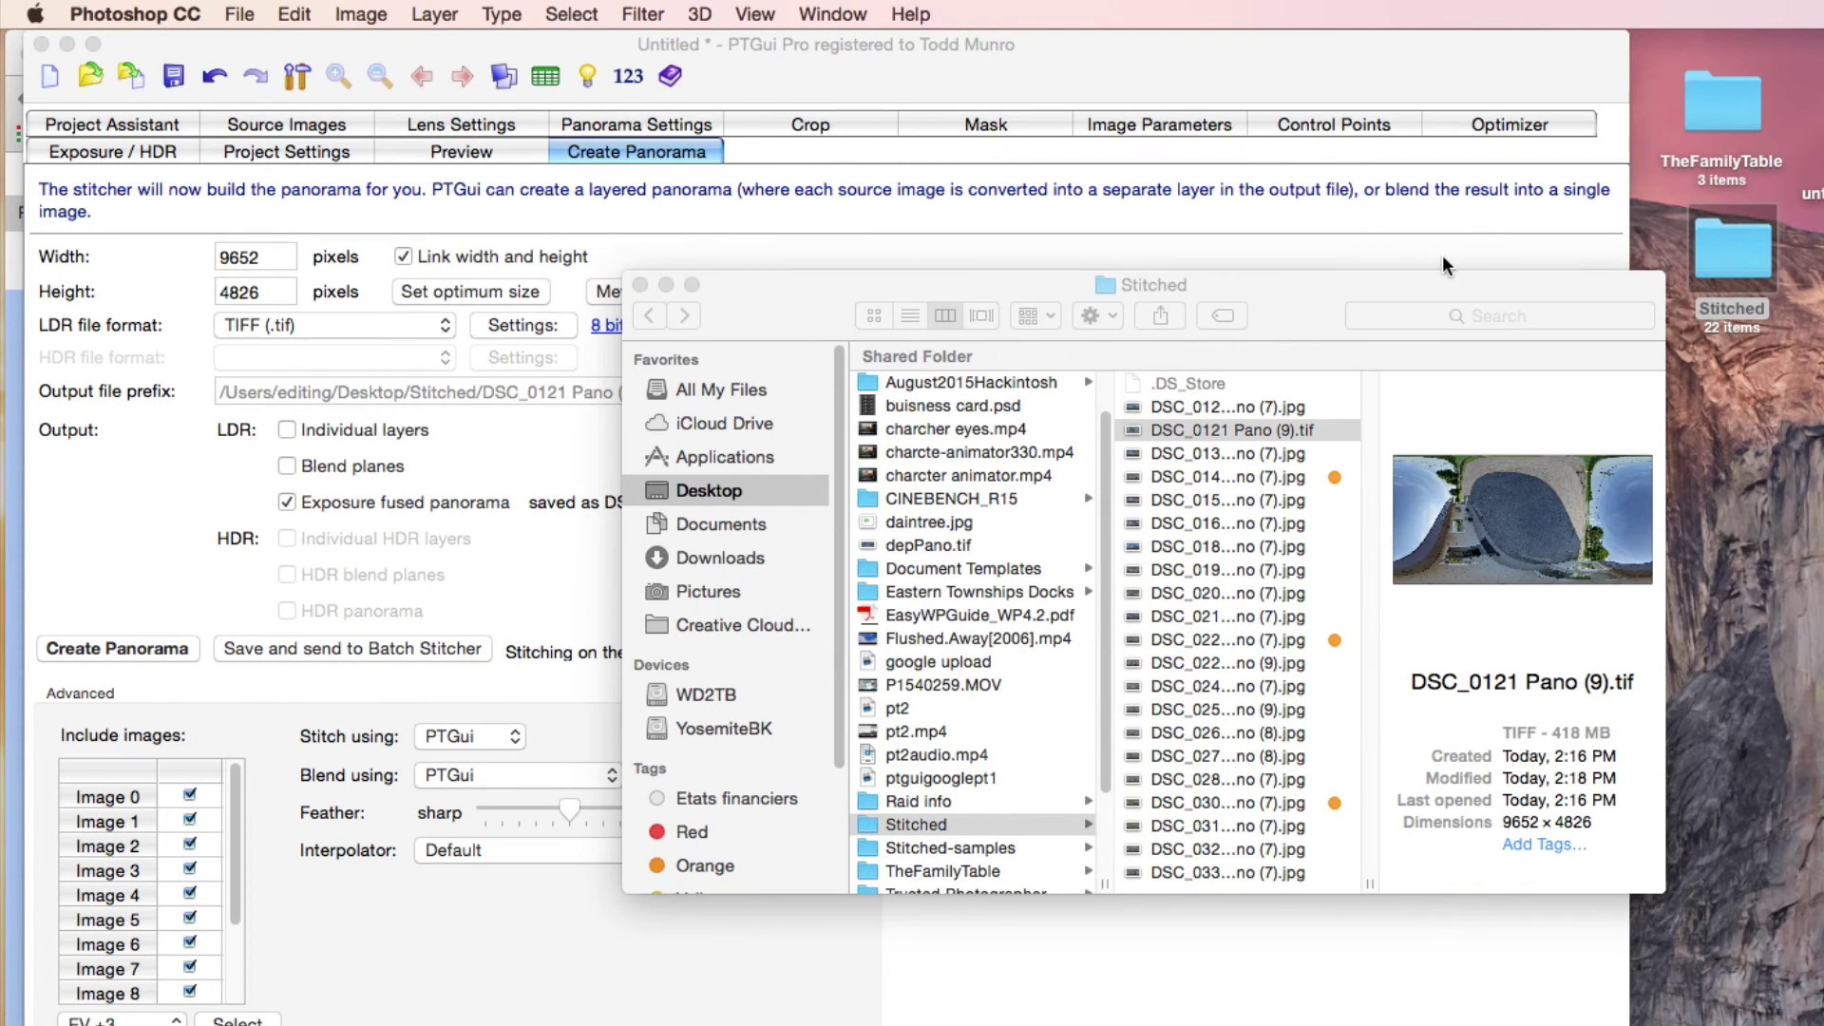
click(1404, 283)
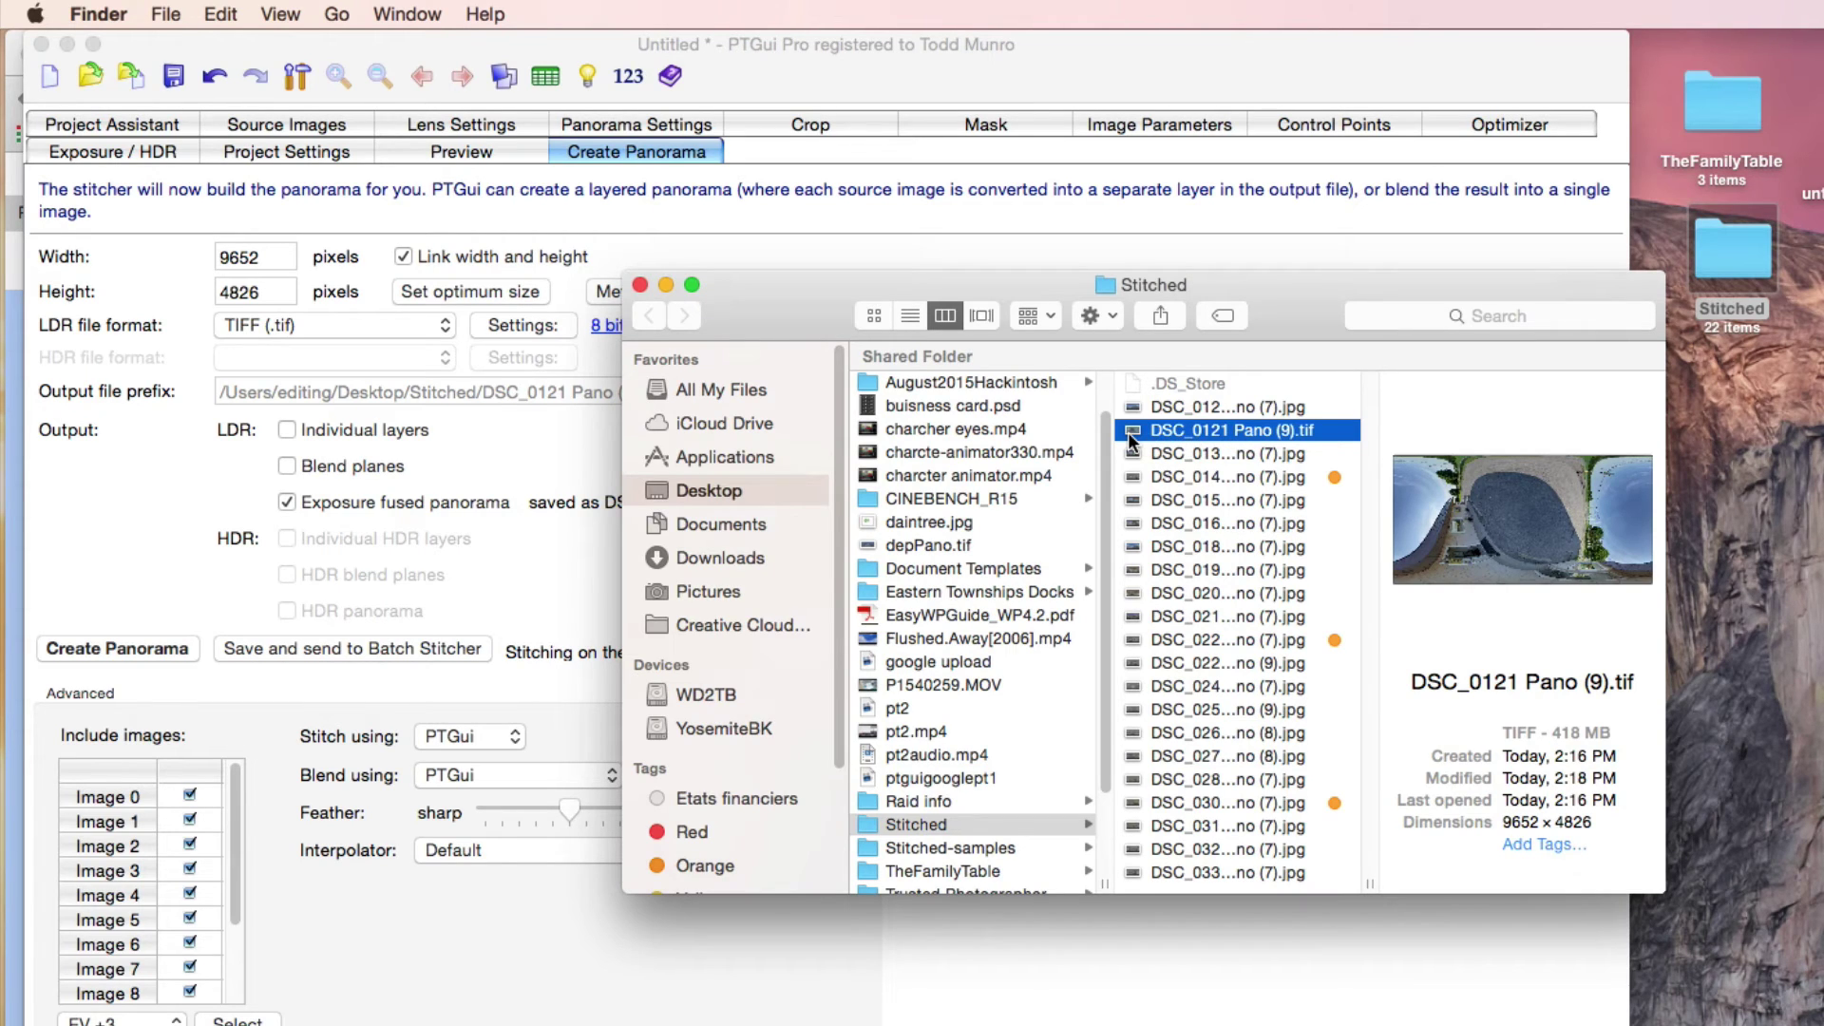
Step: Start a new PTGui project without saving and load DSC_0121 Pano (9).tif from Finder
click(1291, 955)
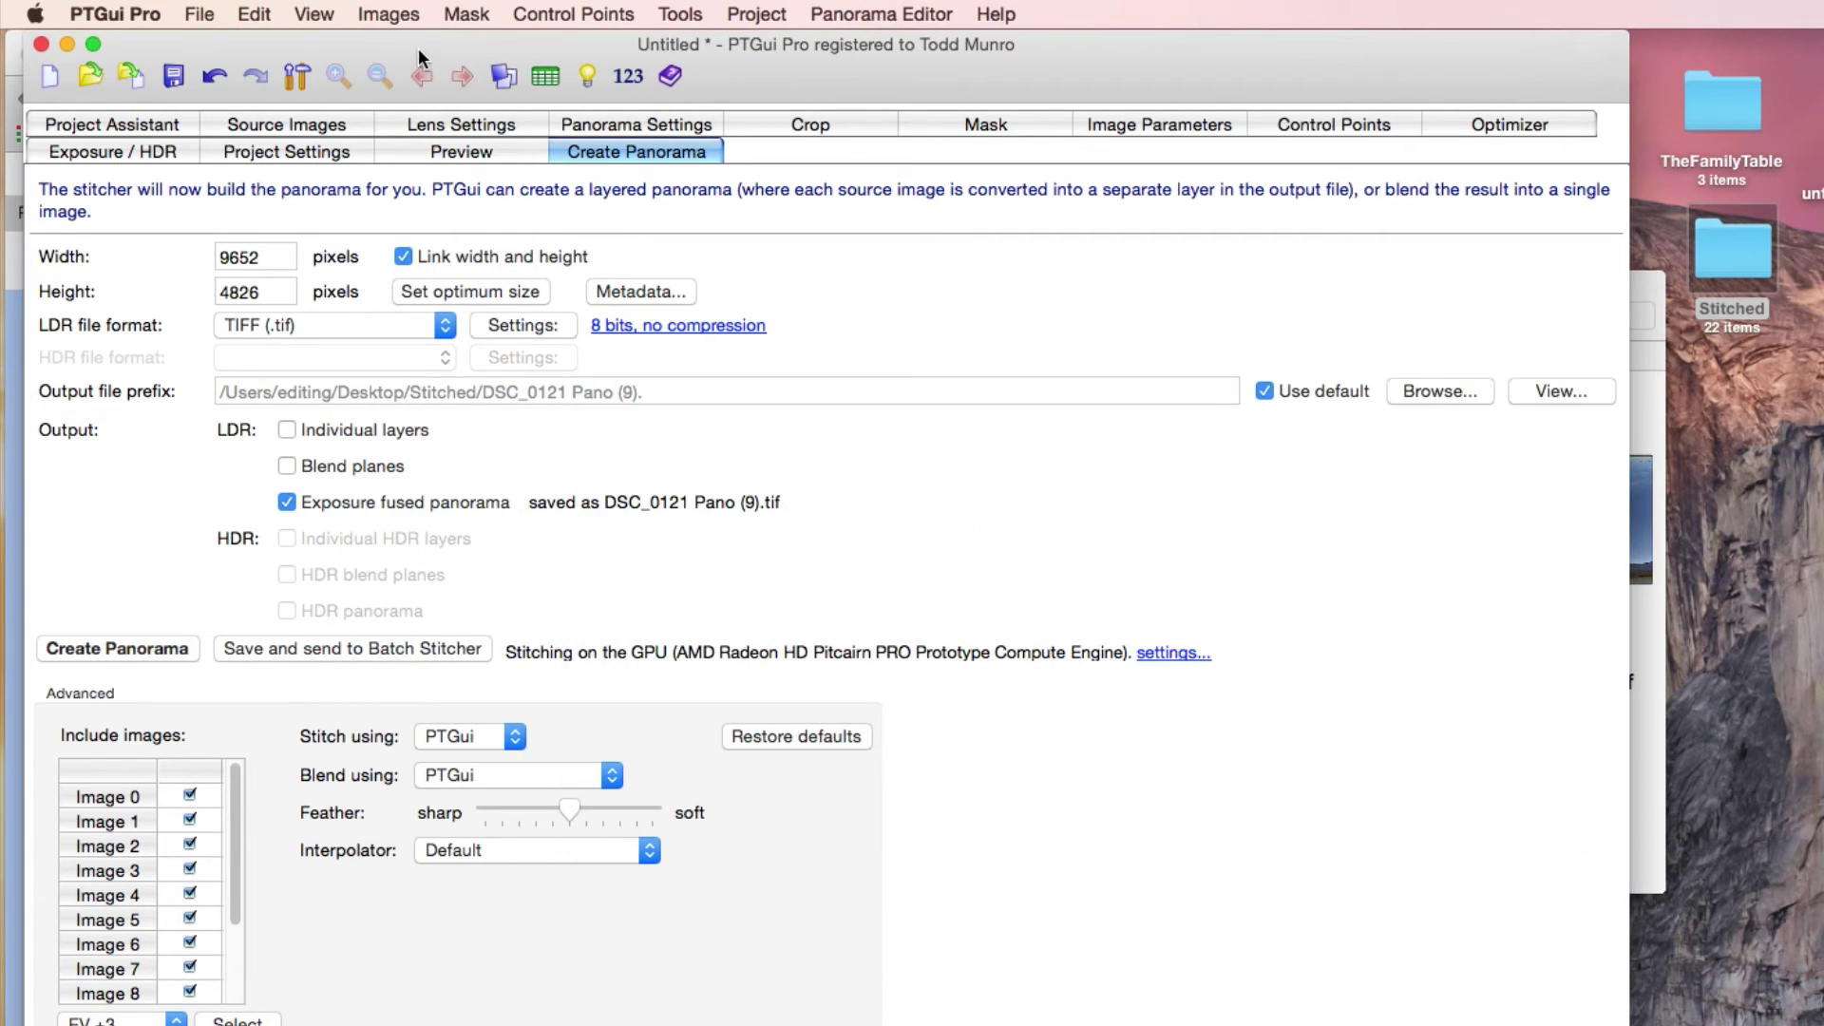
click(49, 78)
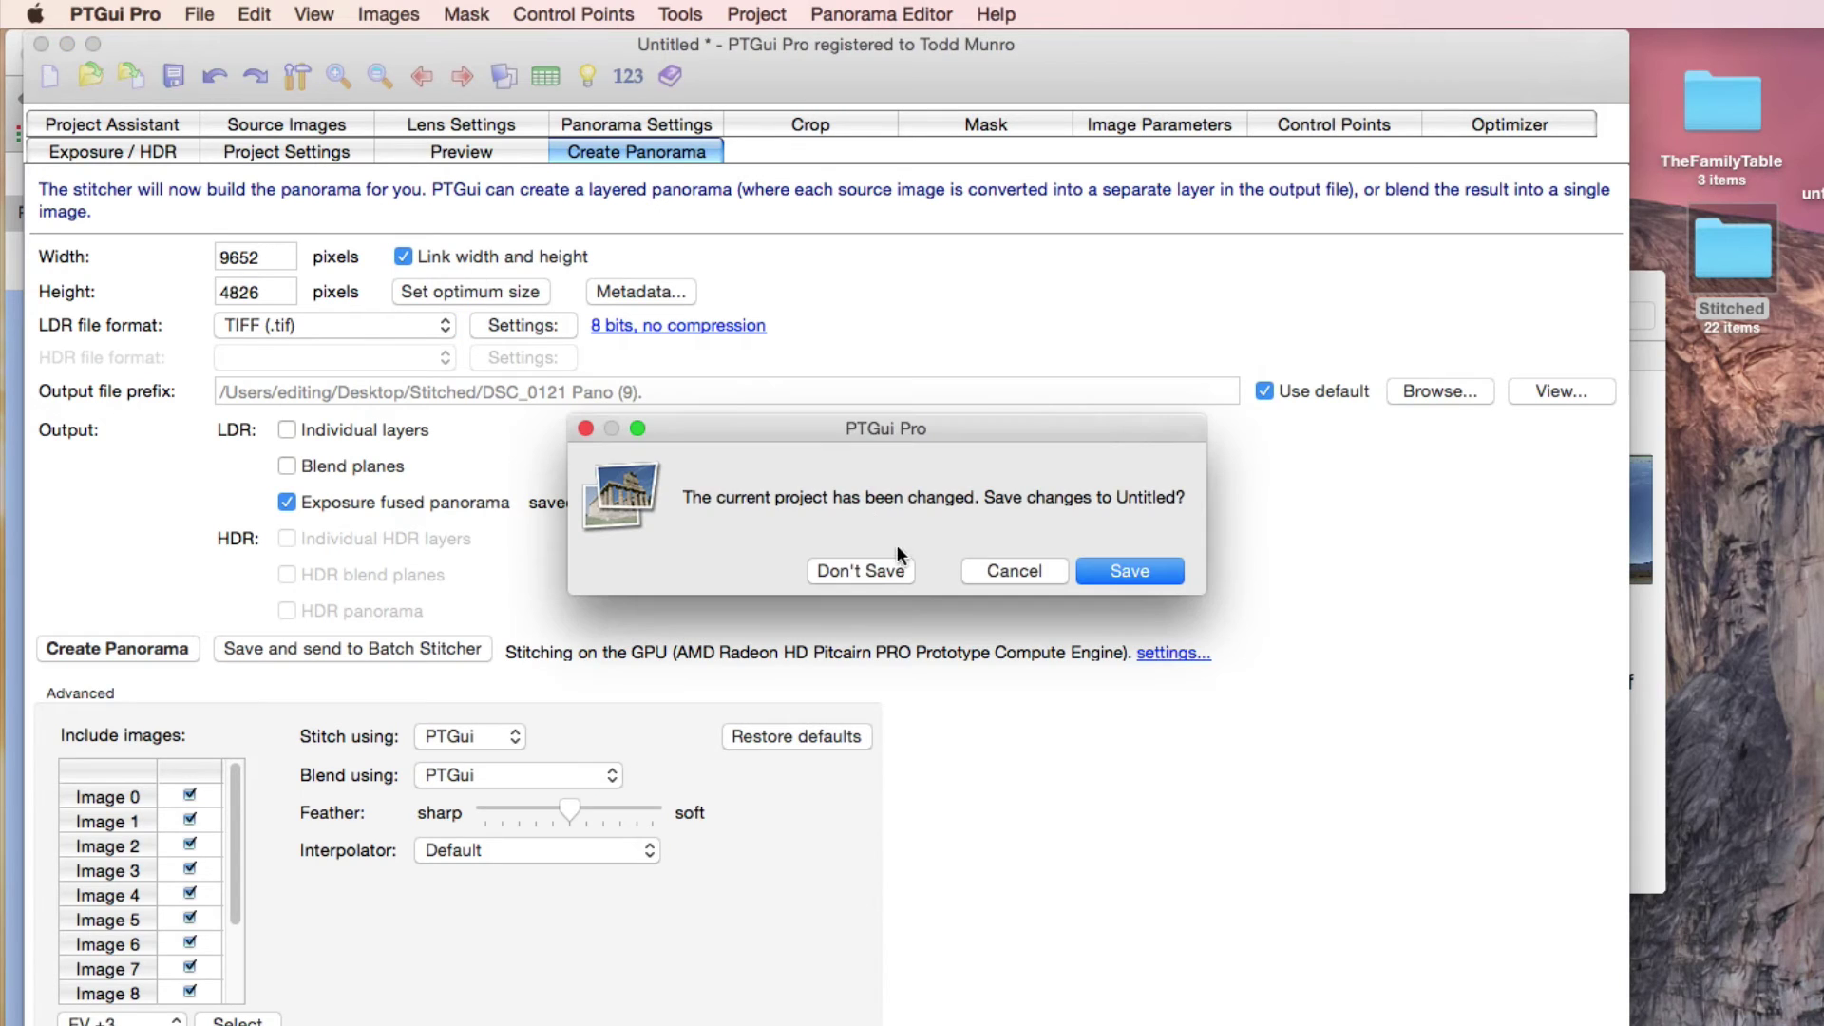
click(860, 572)
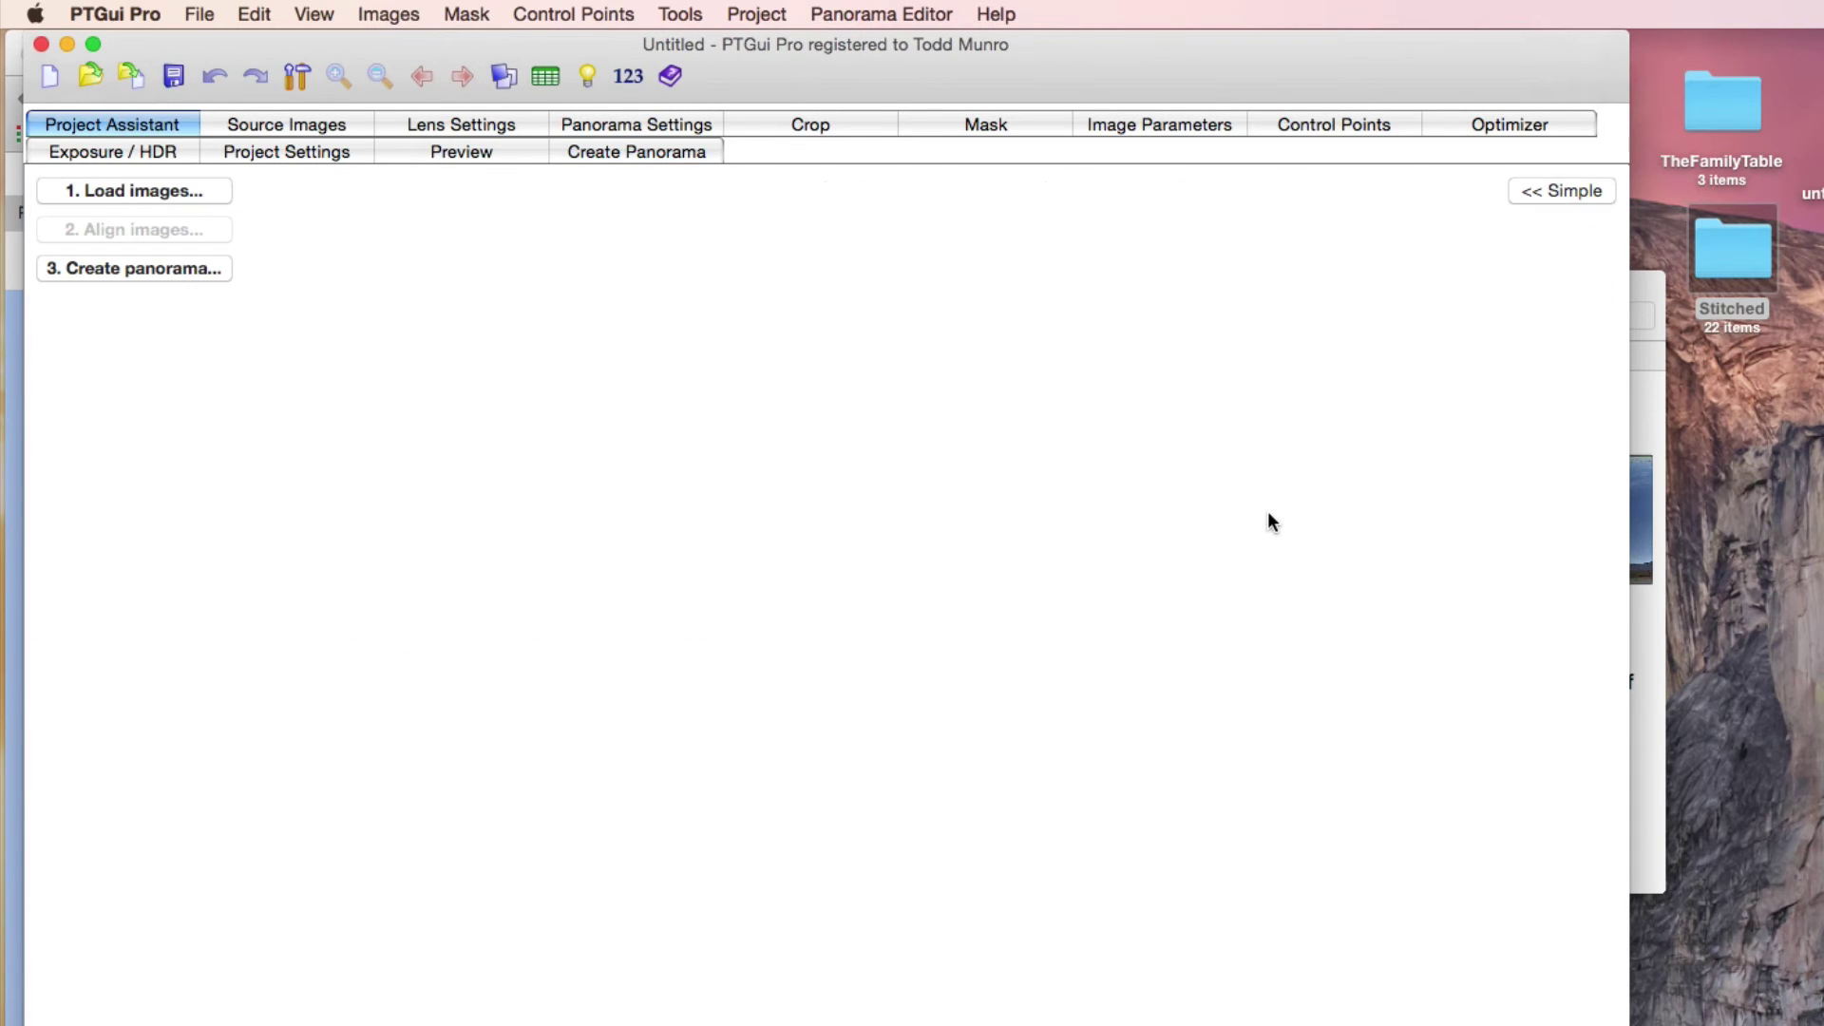
click(1634, 276)
drag(1535, 528, 309, 508)
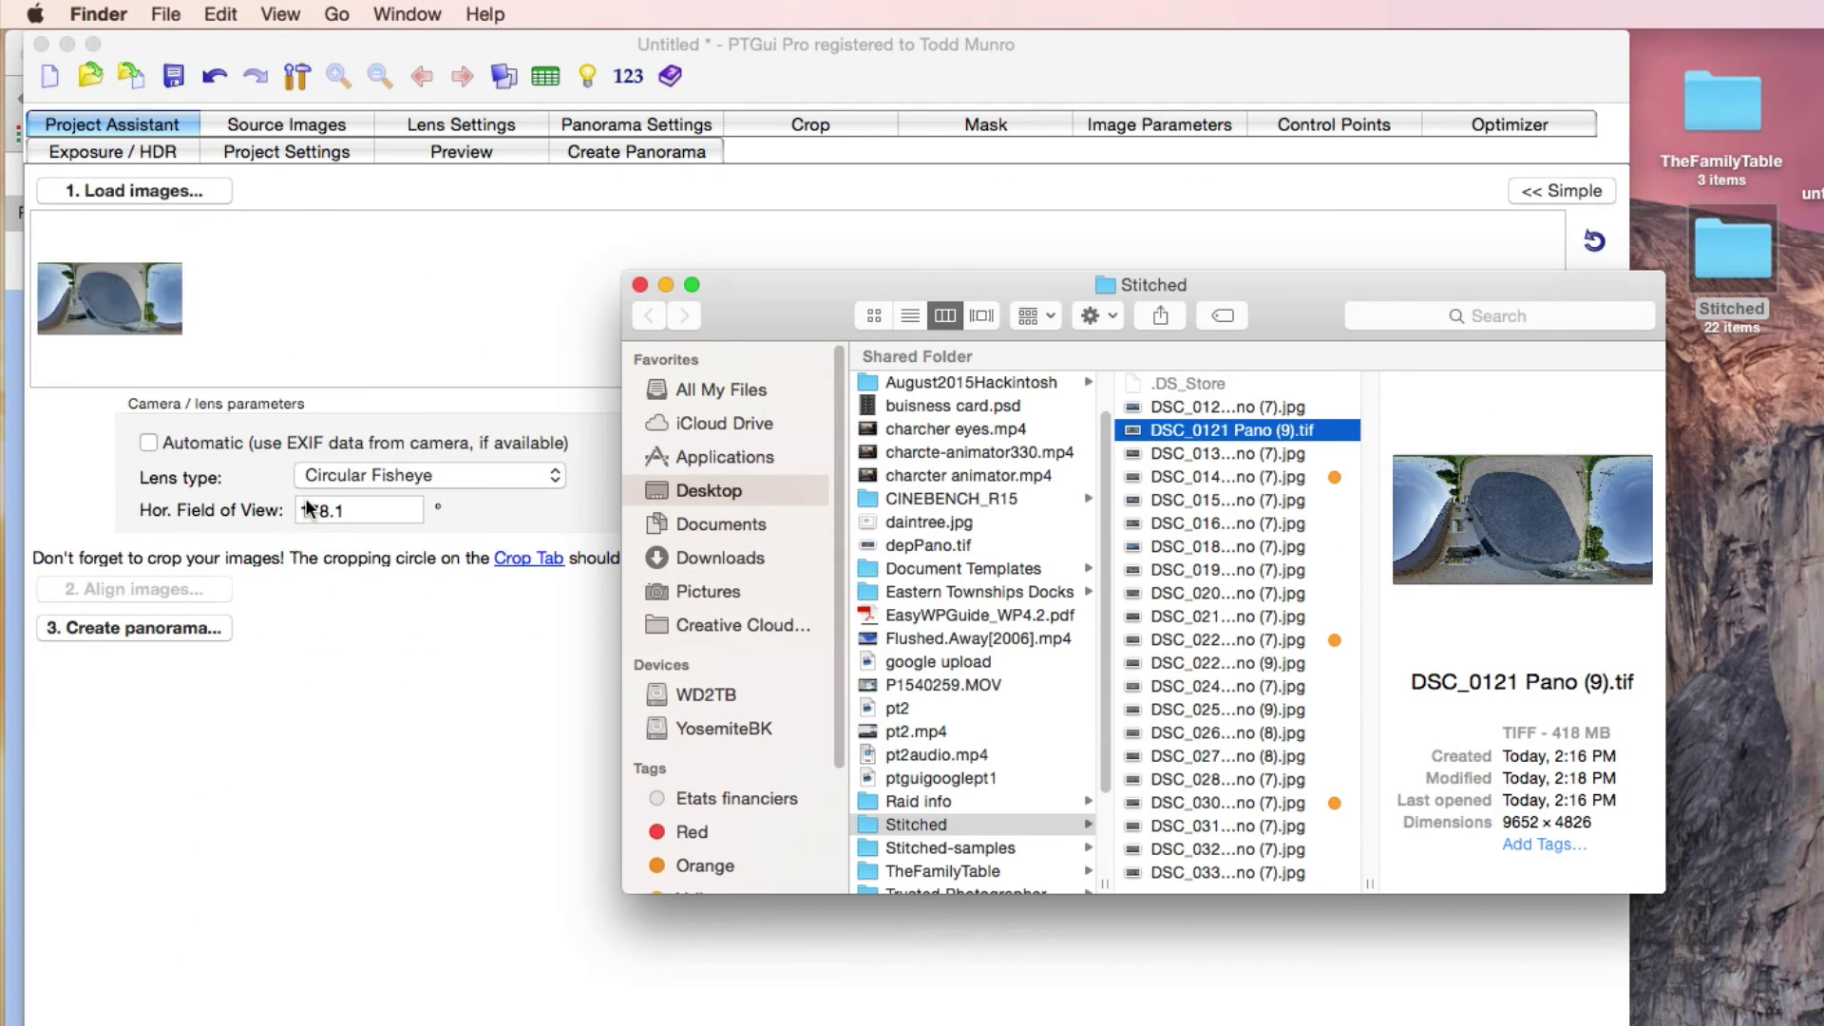
click(346, 304)
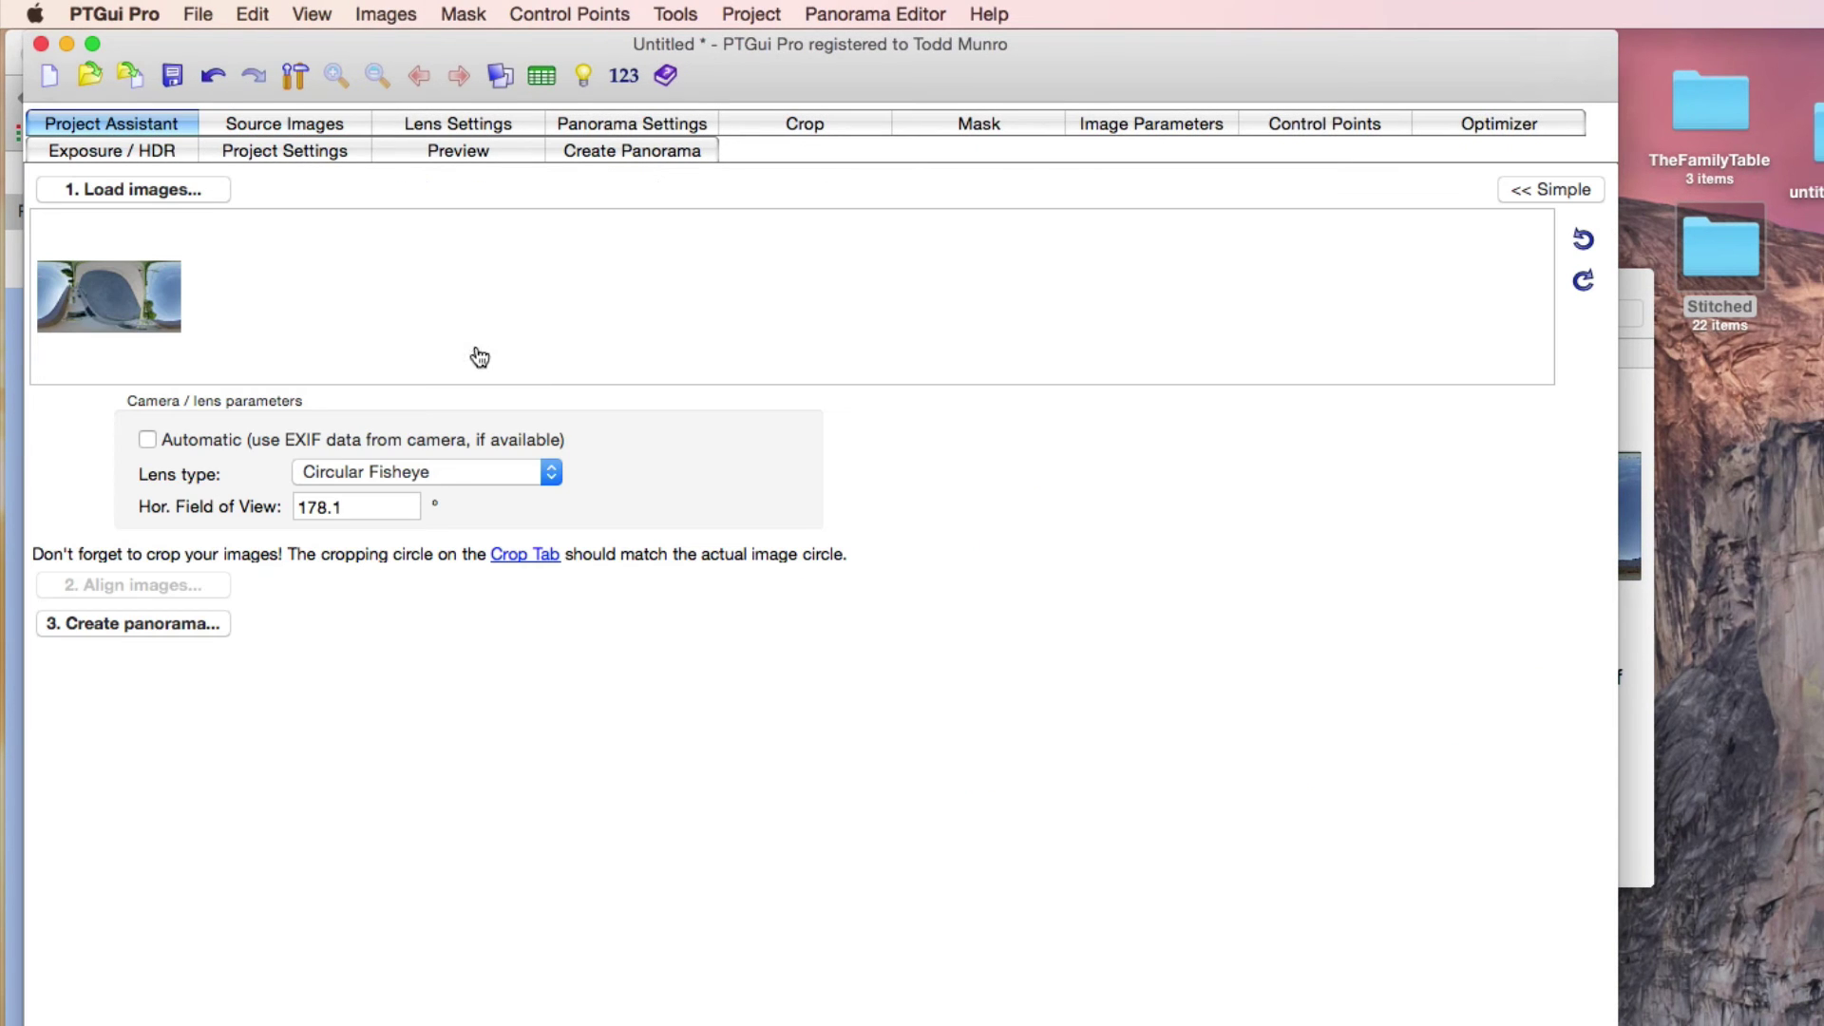
Step: Set the lens type to Equirectangular panorama with an automatic 360° field of view
click(556, 474)
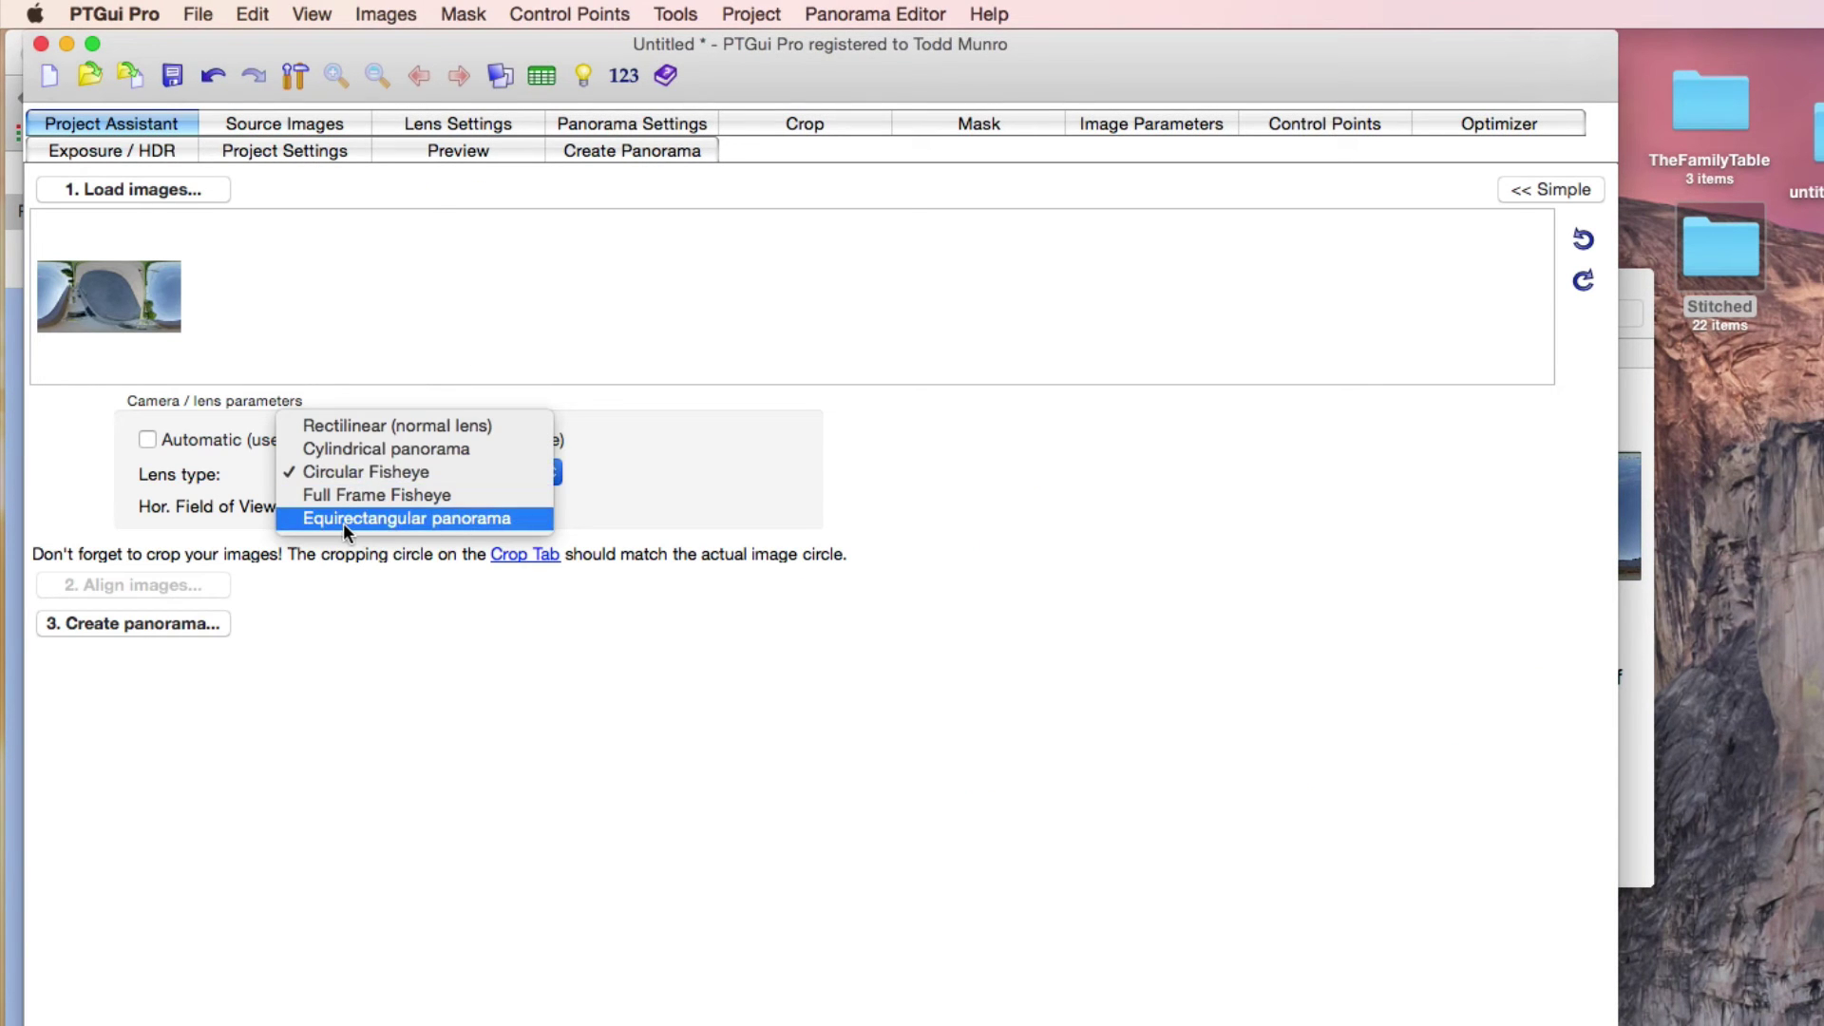
click(414, 518)
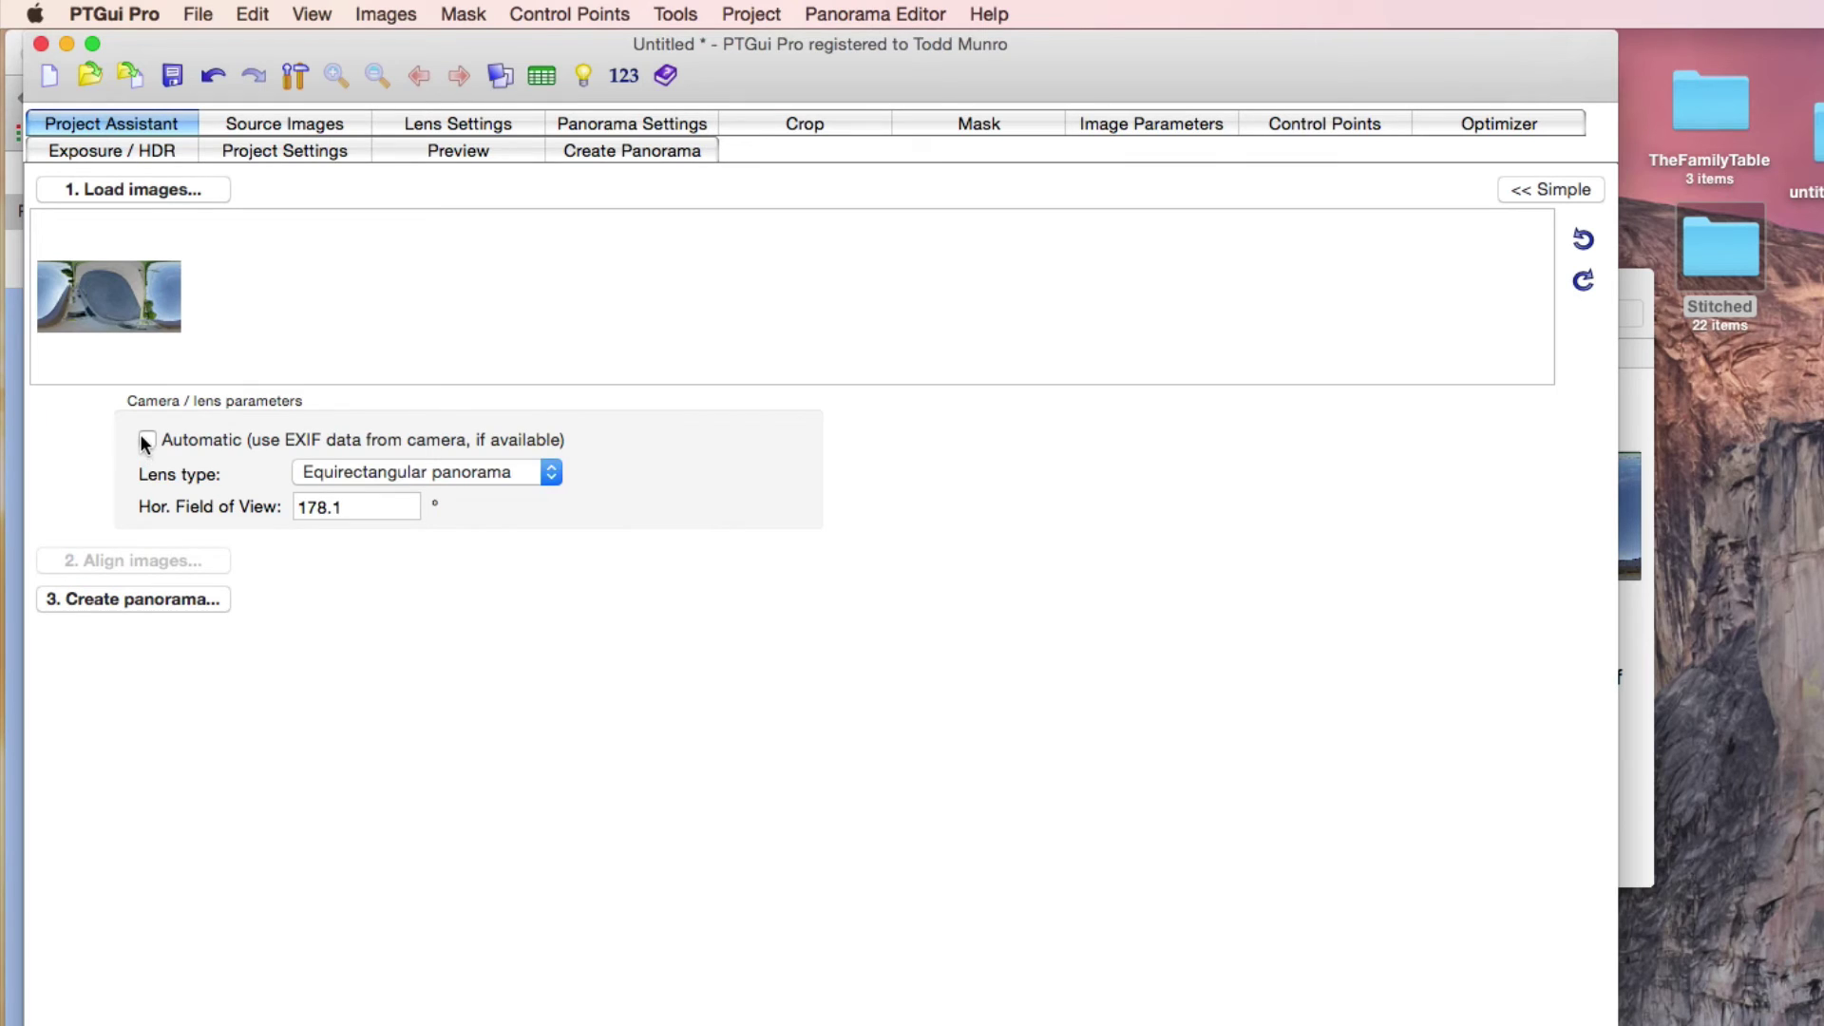
click(146, 440)
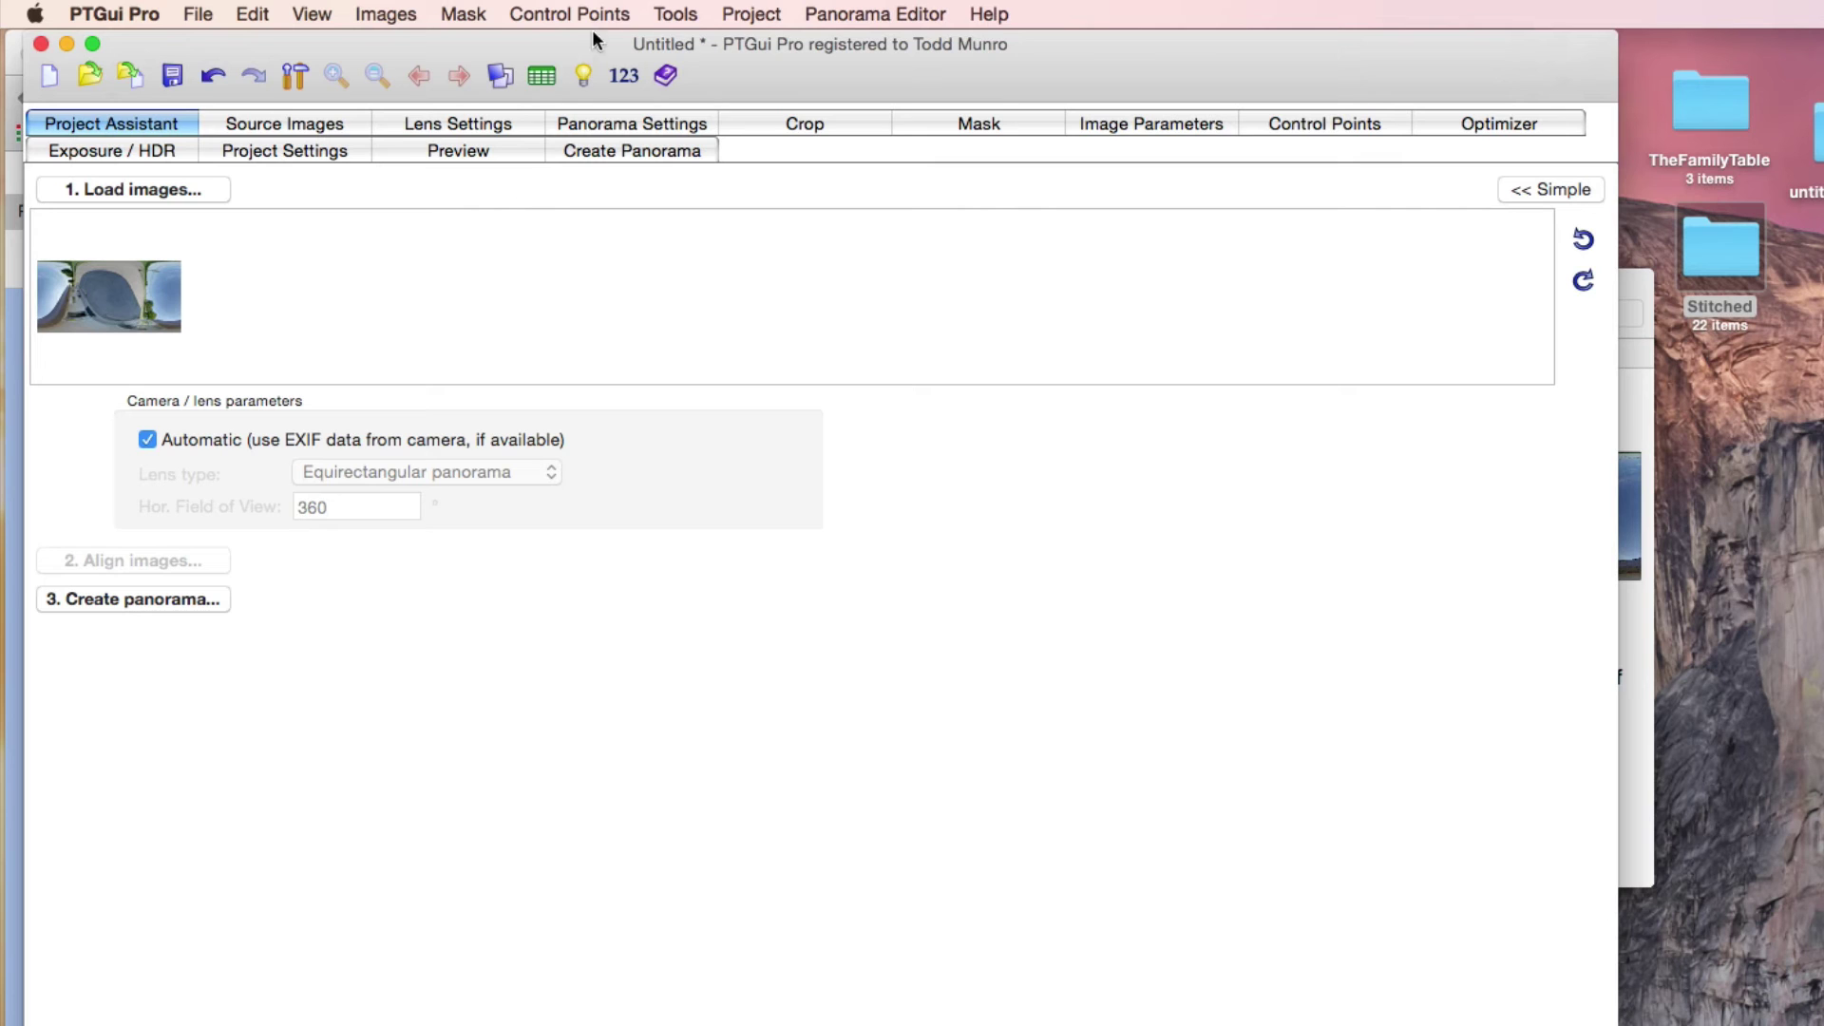
Step: In the Panorama Editor, apply a numerical transform changing pitch from -90 to 90
click(679, 16)
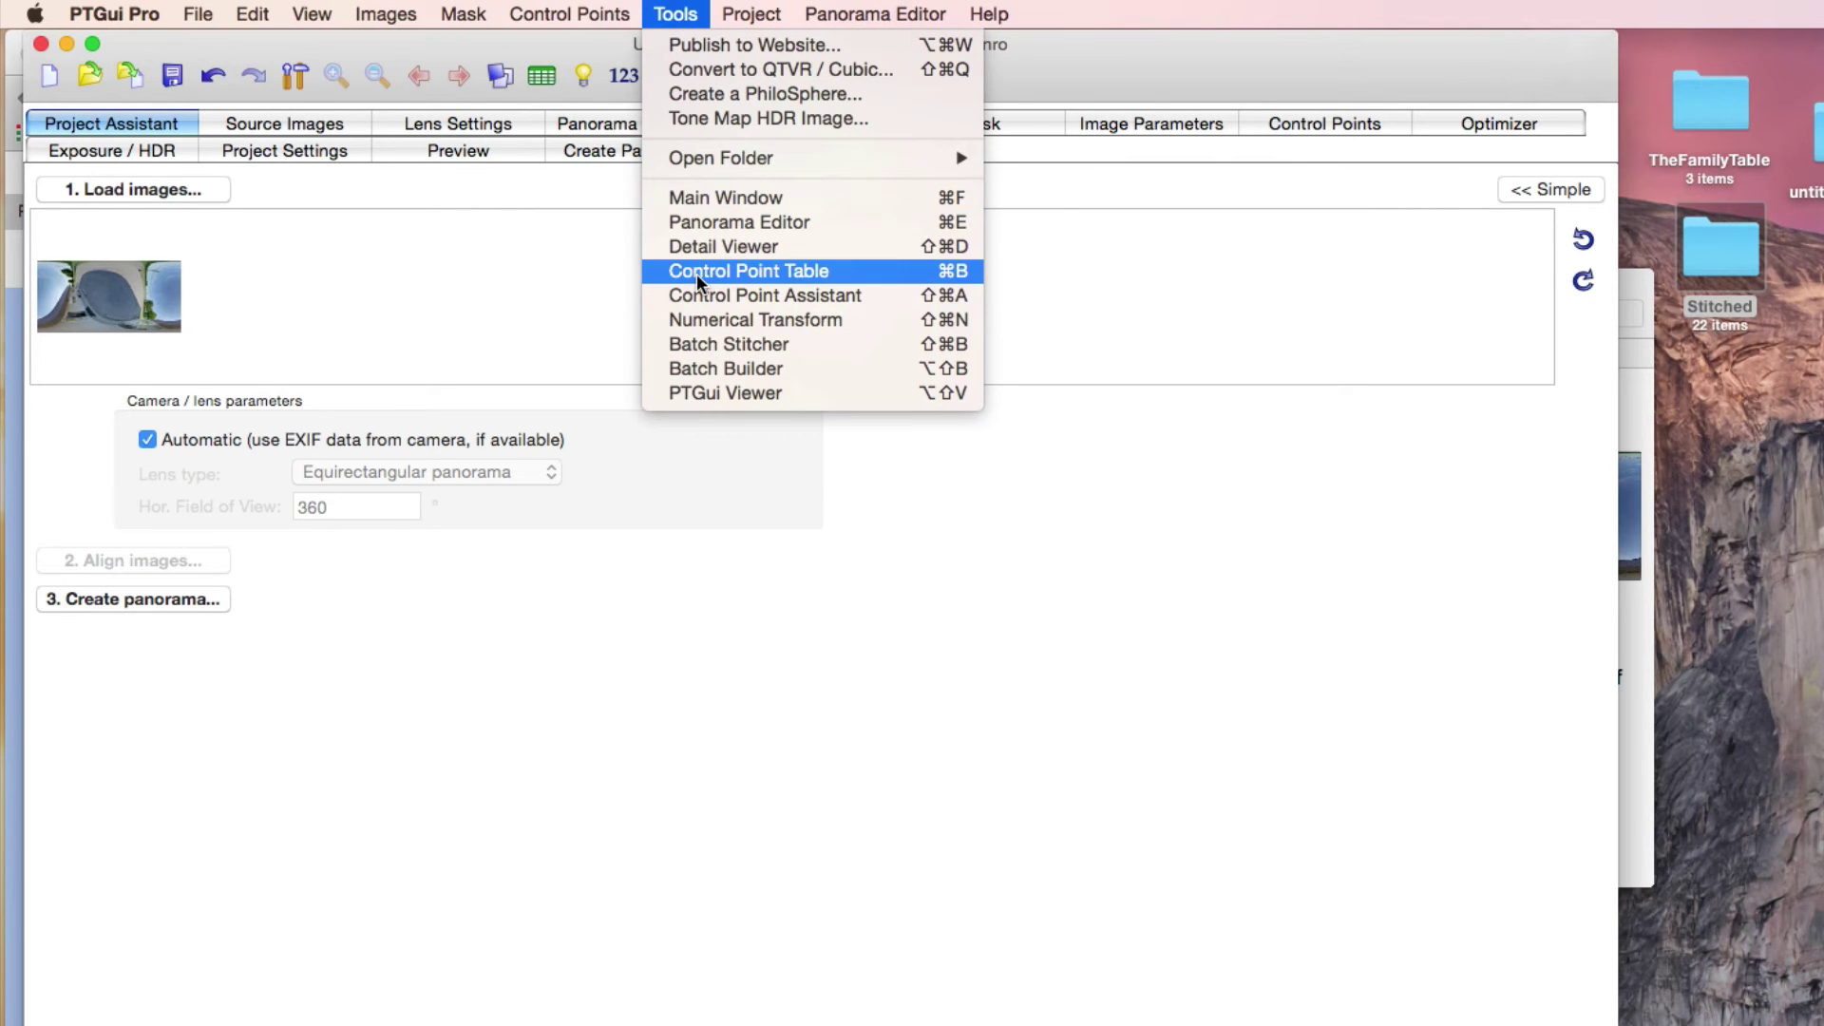
click(698, 222)
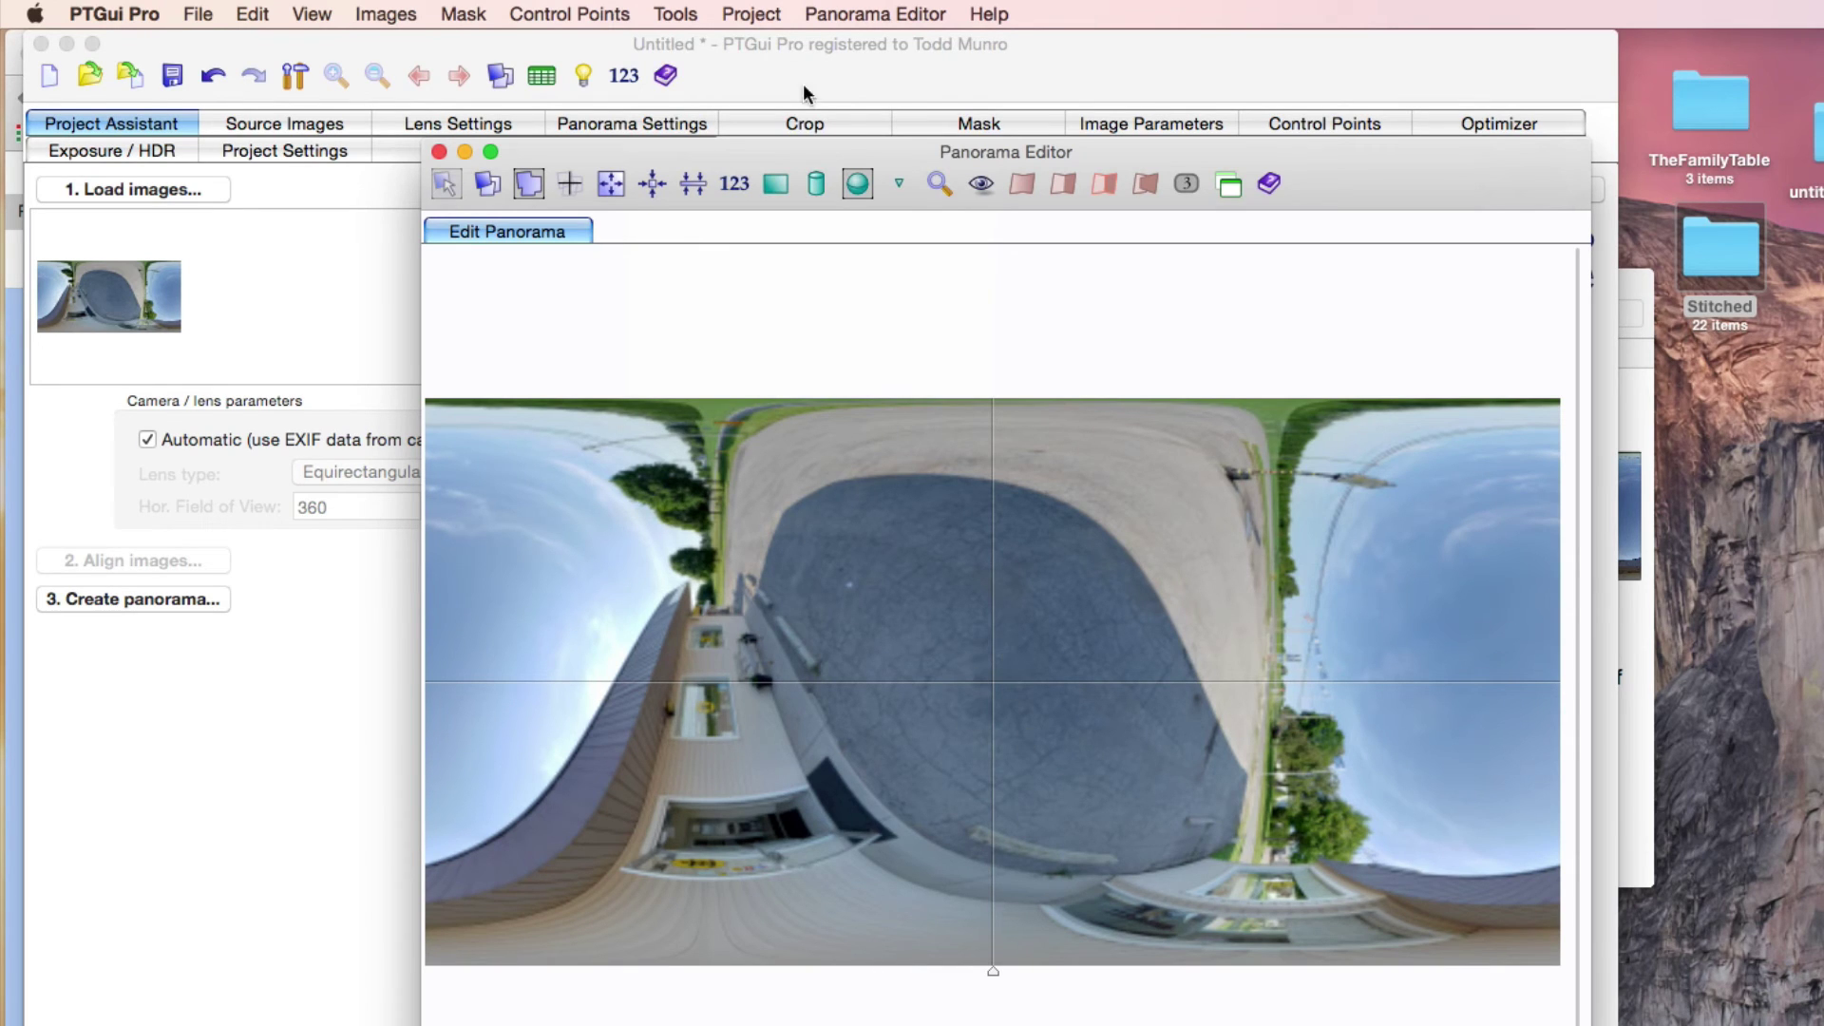
click(671, 15)
click(792, 327)
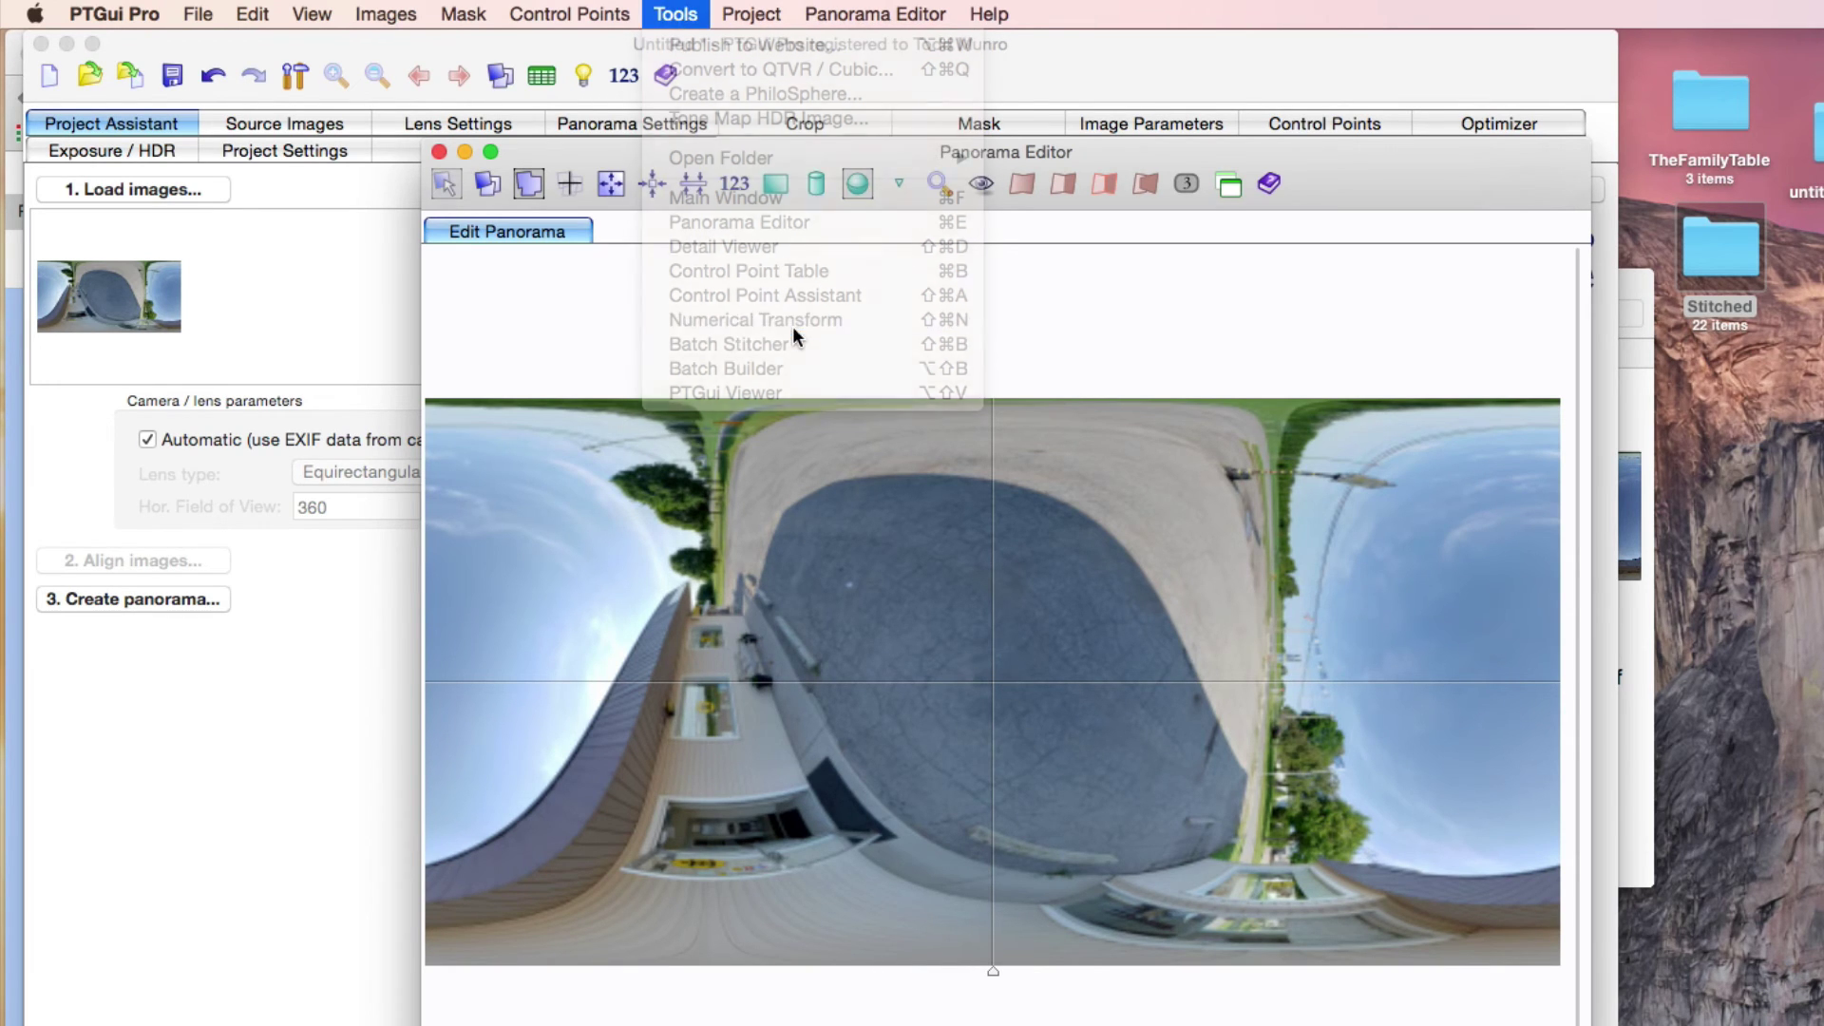
click(1092, 981)
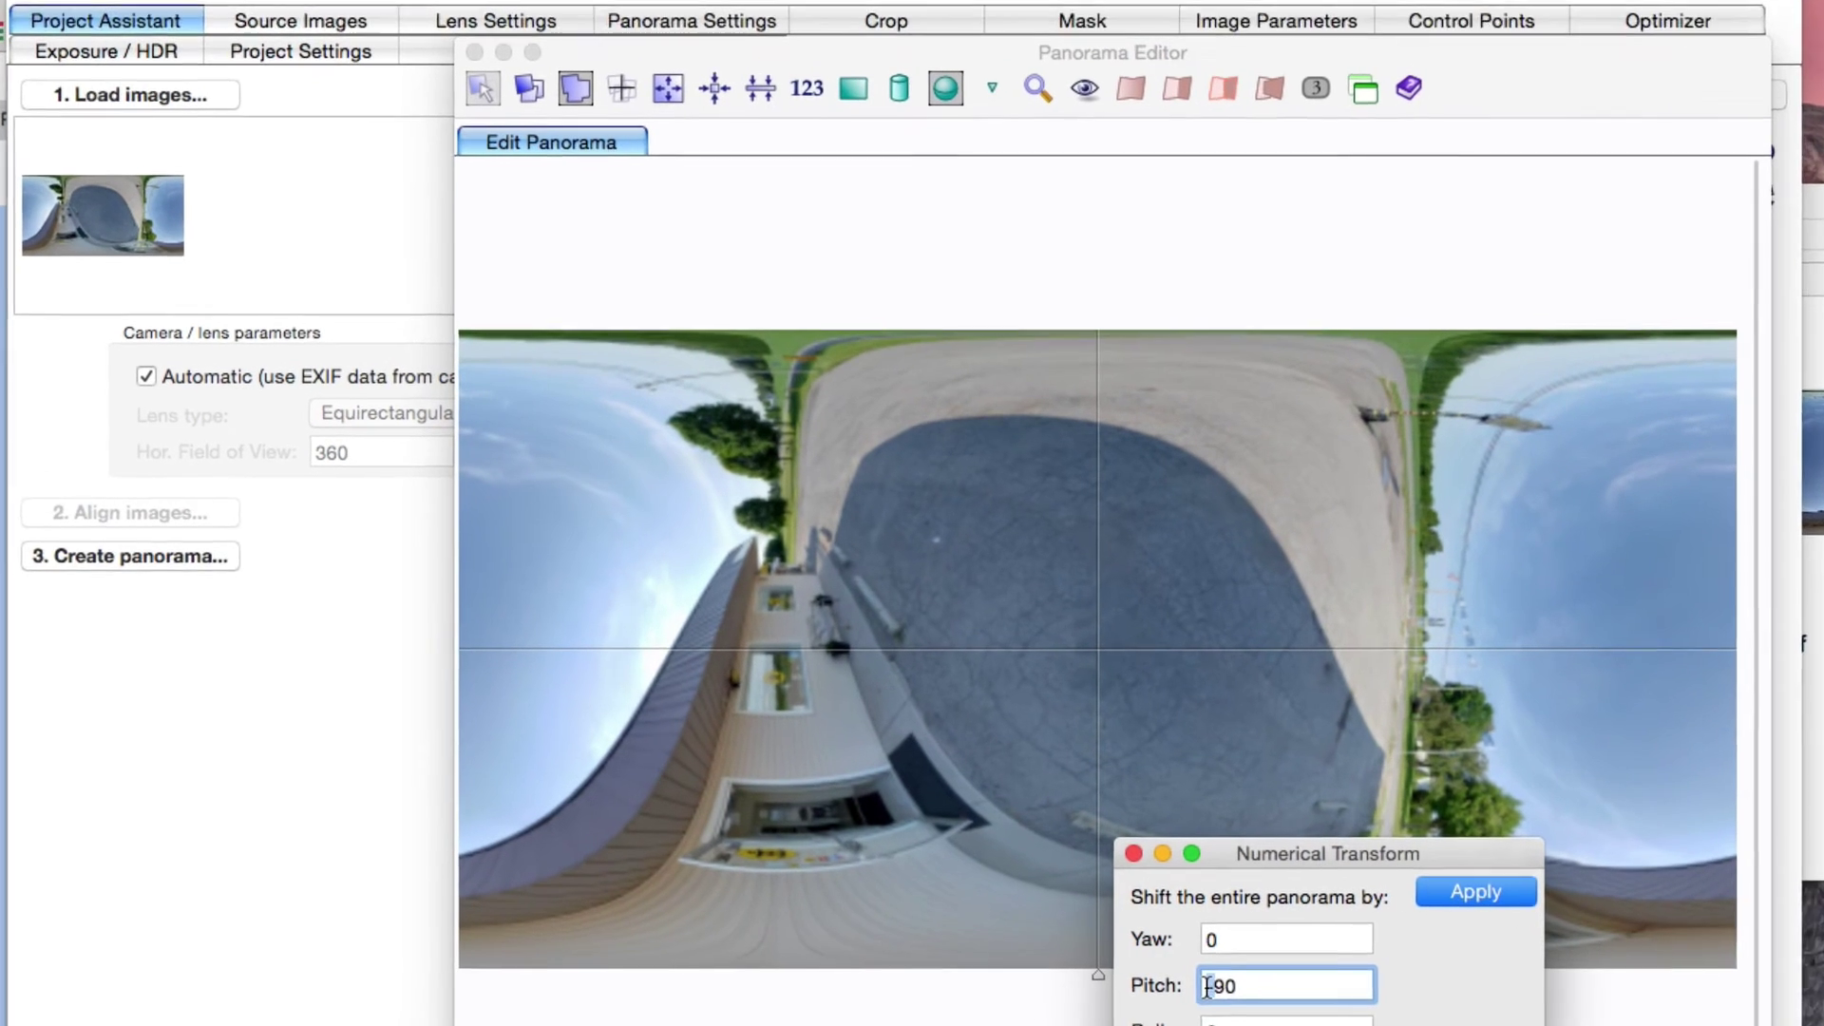
key(Delete)
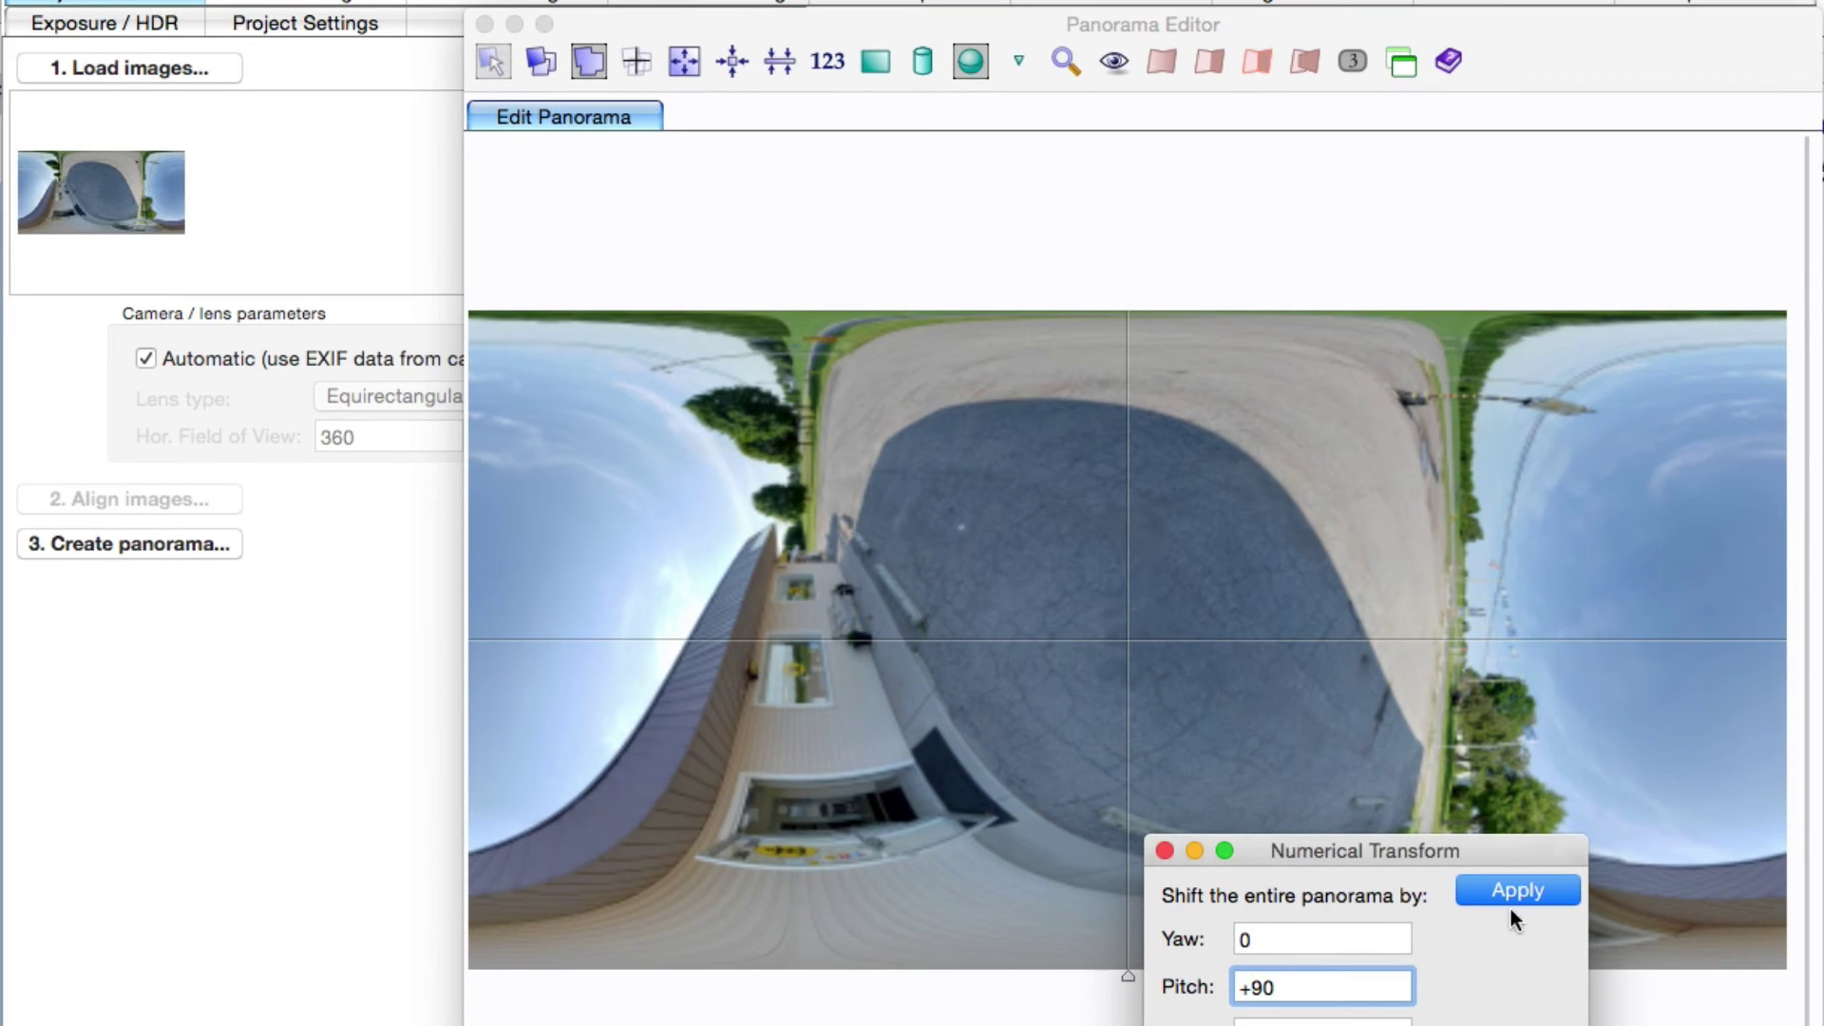
click(1515, 890)
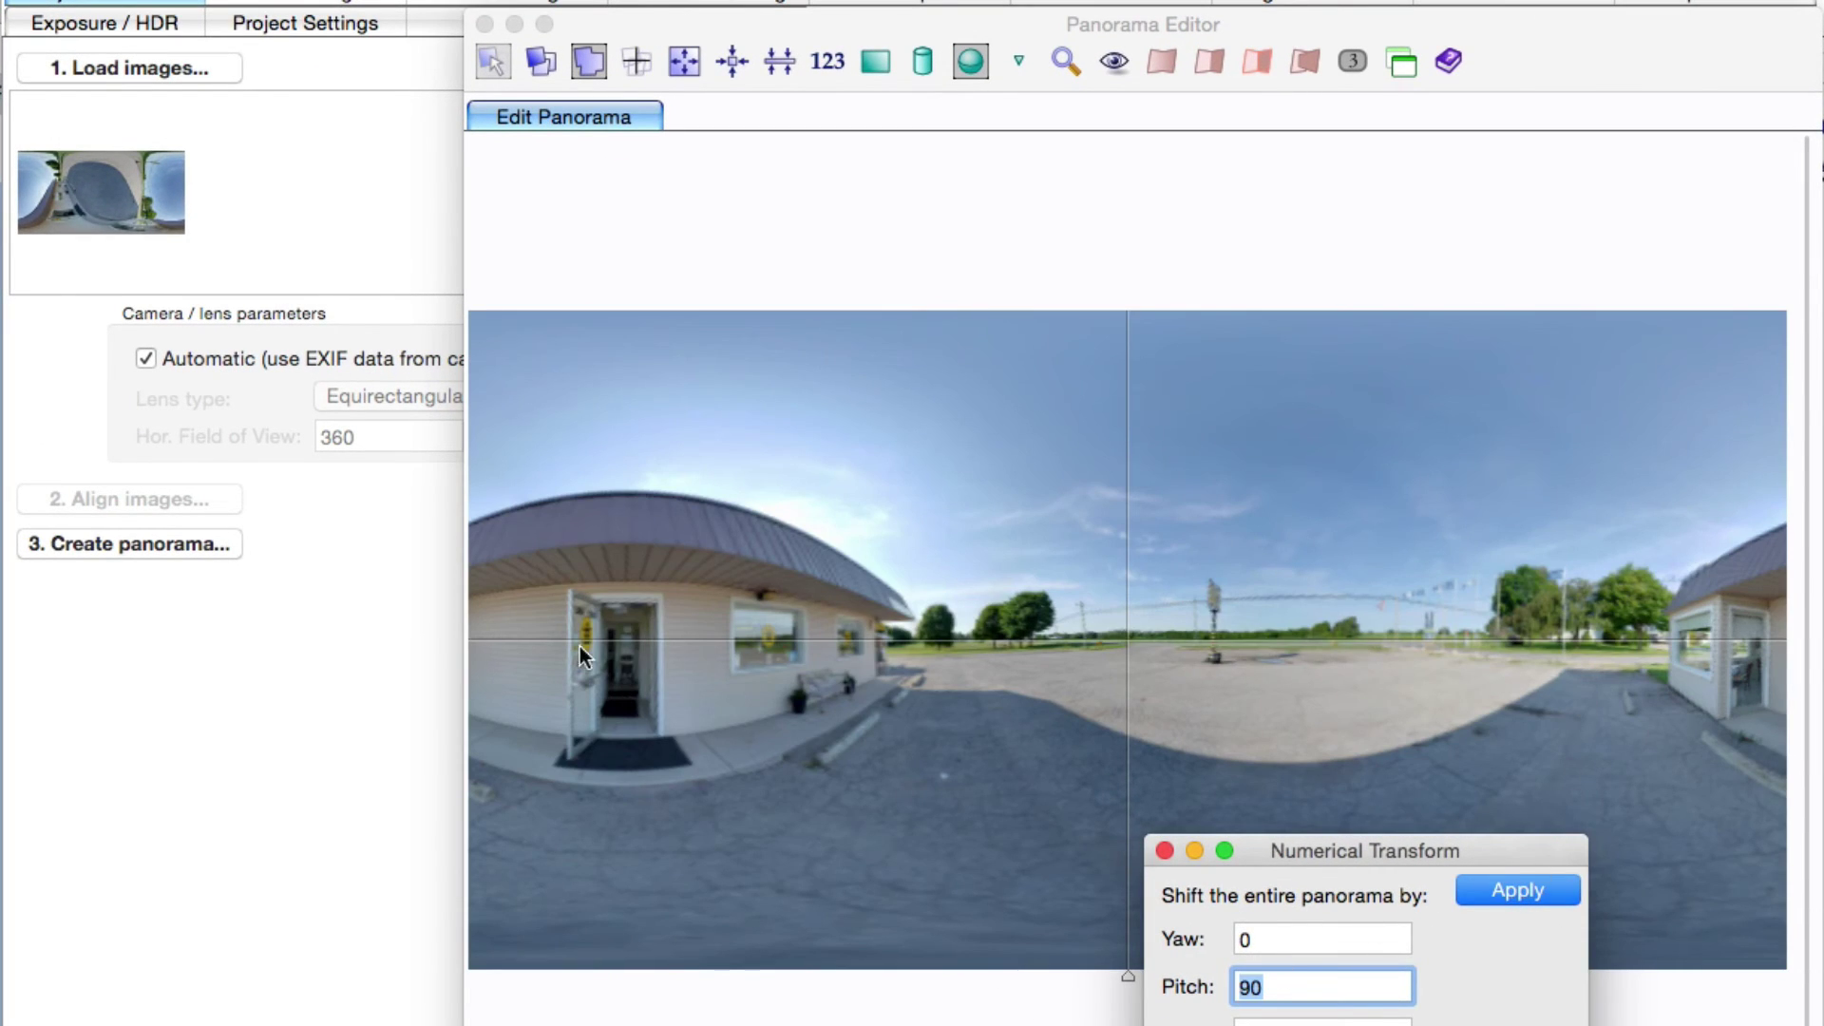
Step: Reset the Exposure/HDR curves and choose No bracketing
click(347, 178)
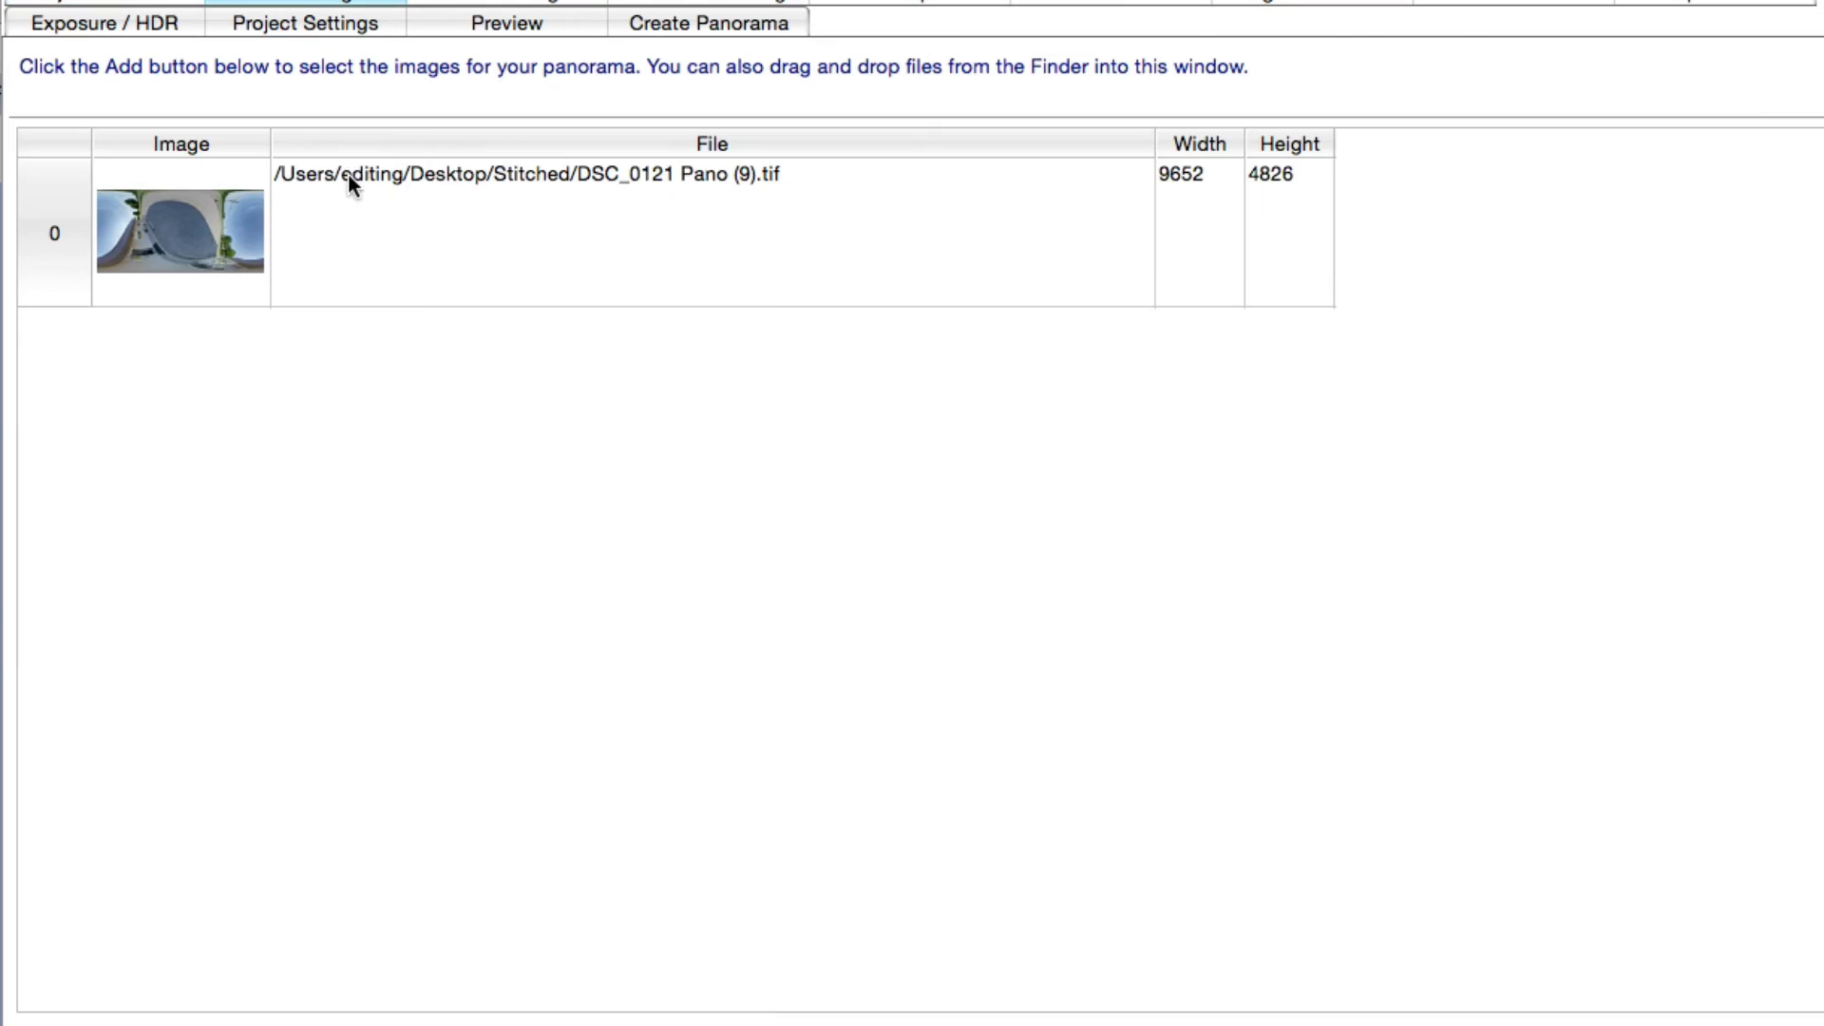
click(70, 29)
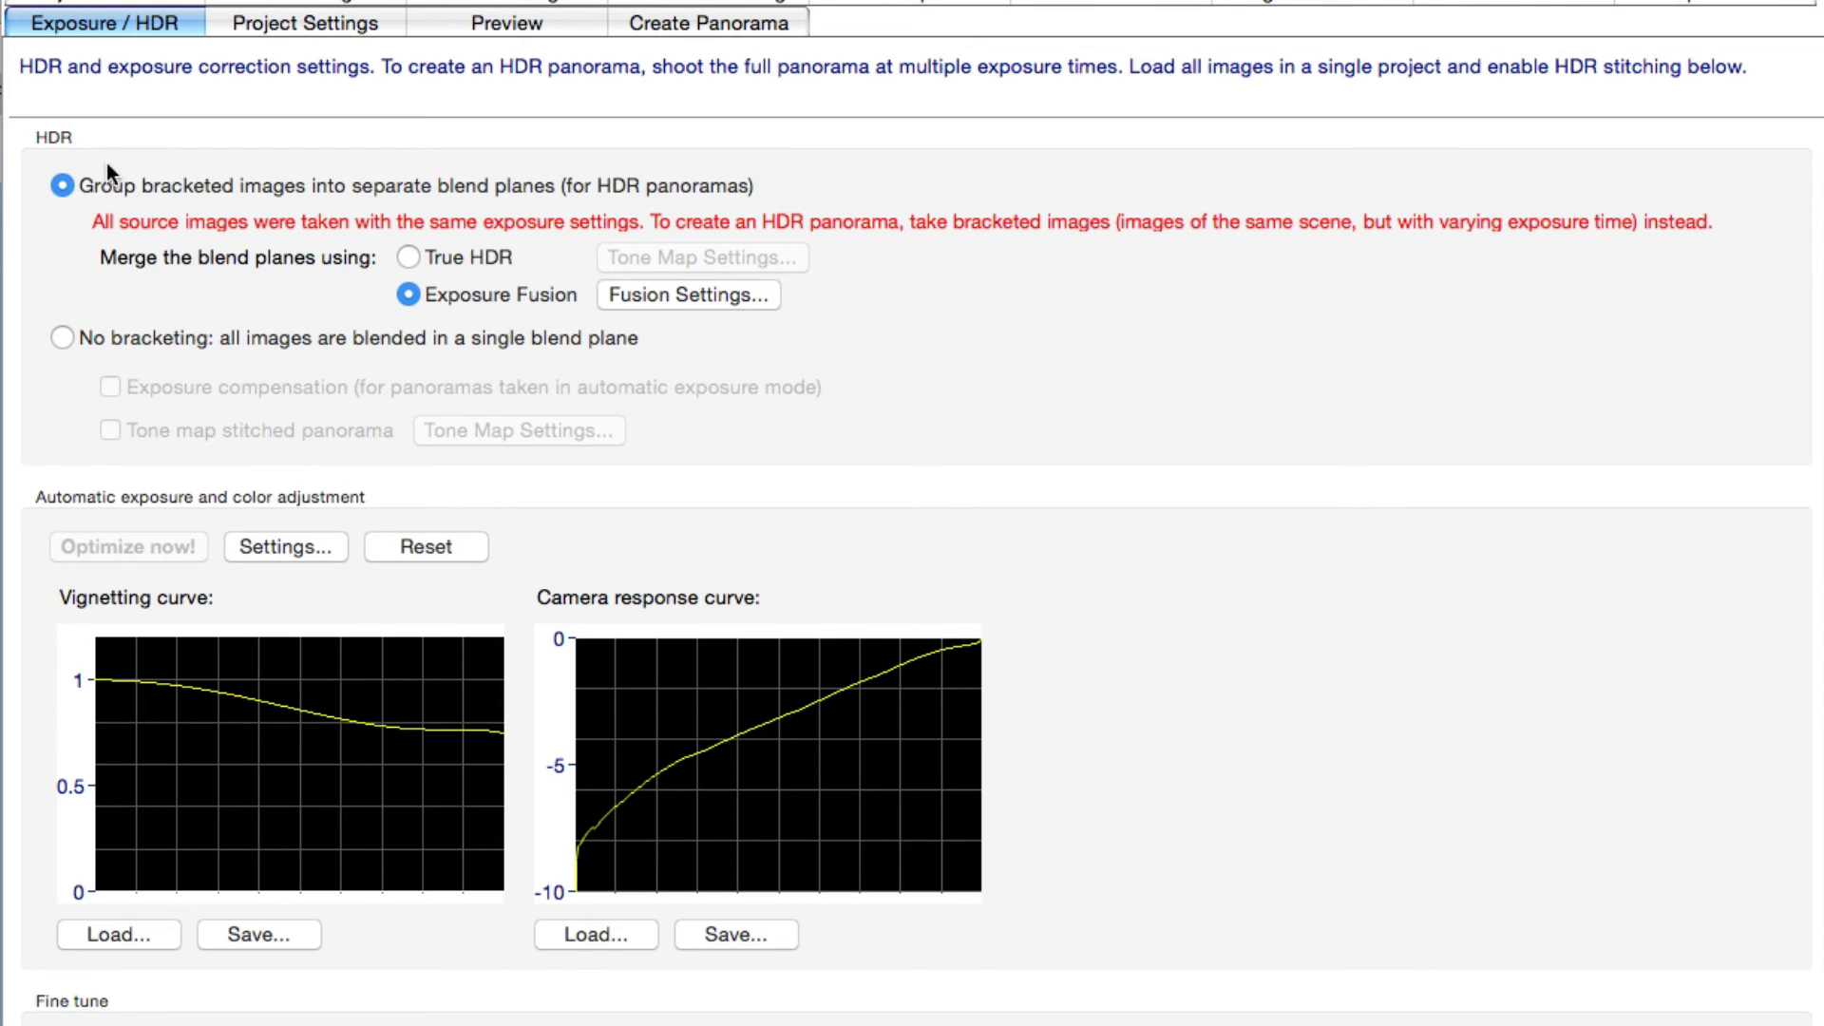
click(423, 549)
click(437, 549)
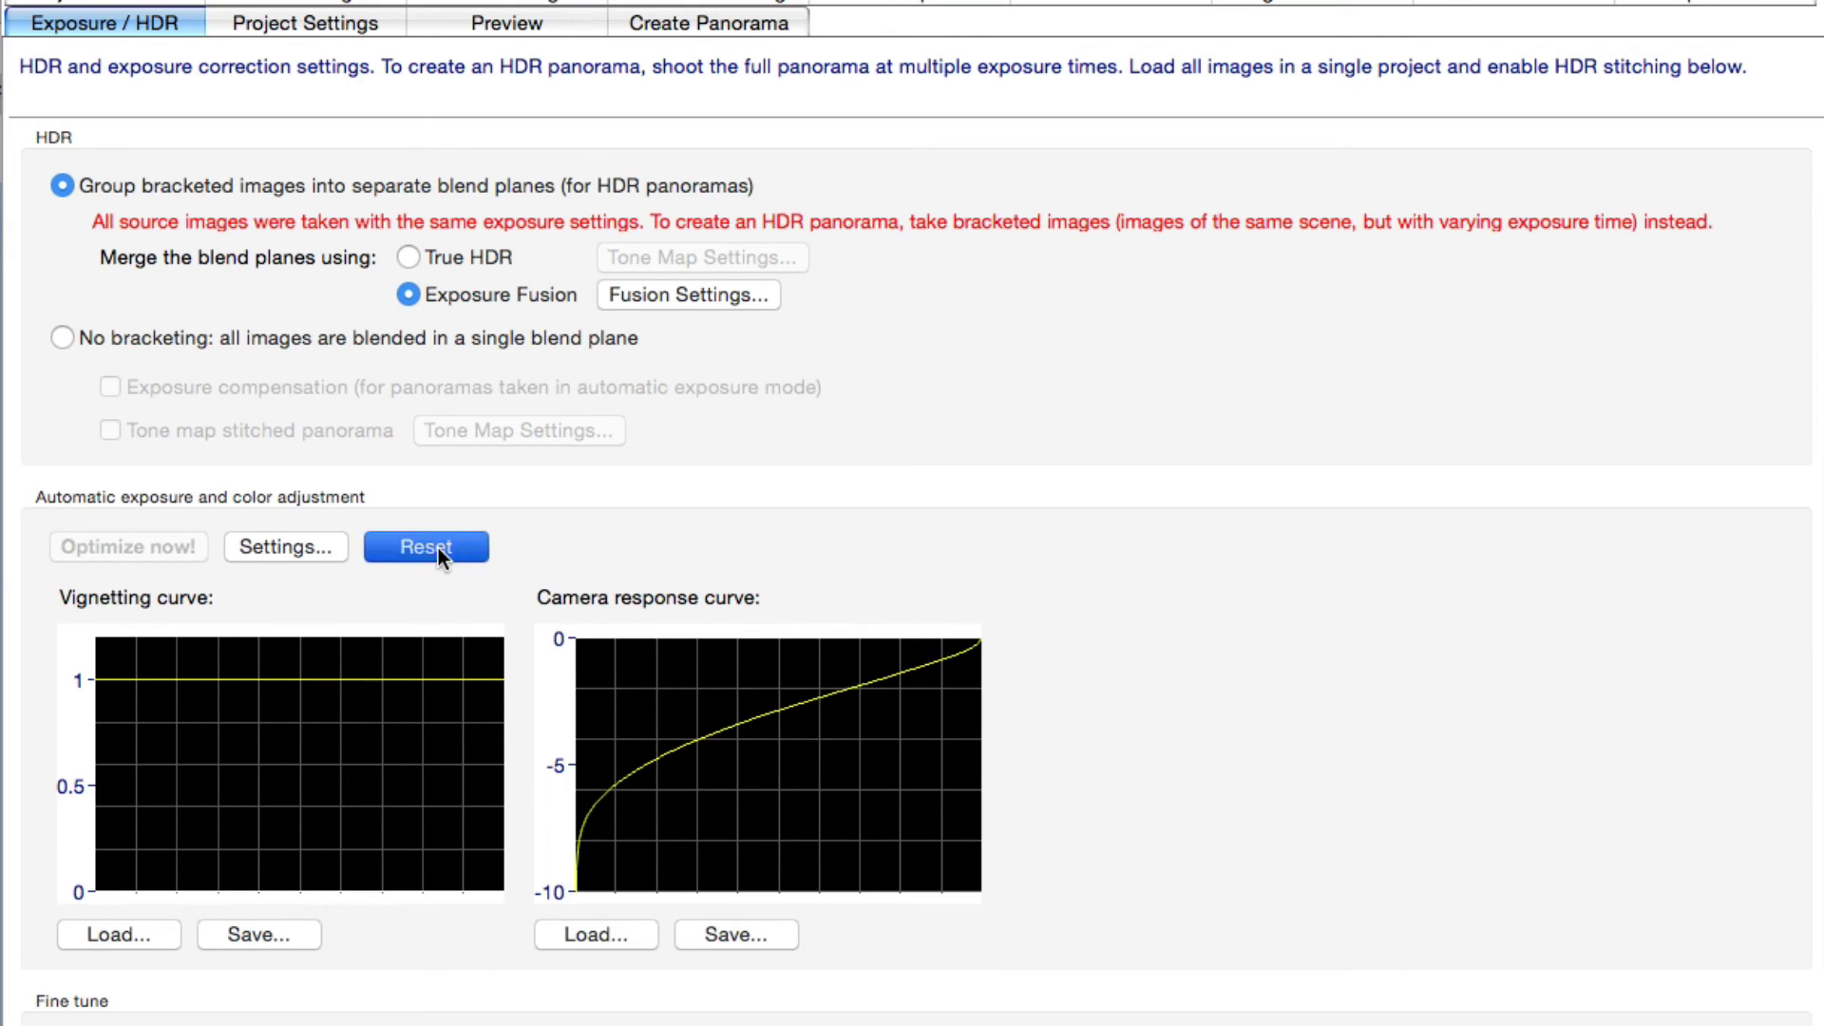
click(62, 335)
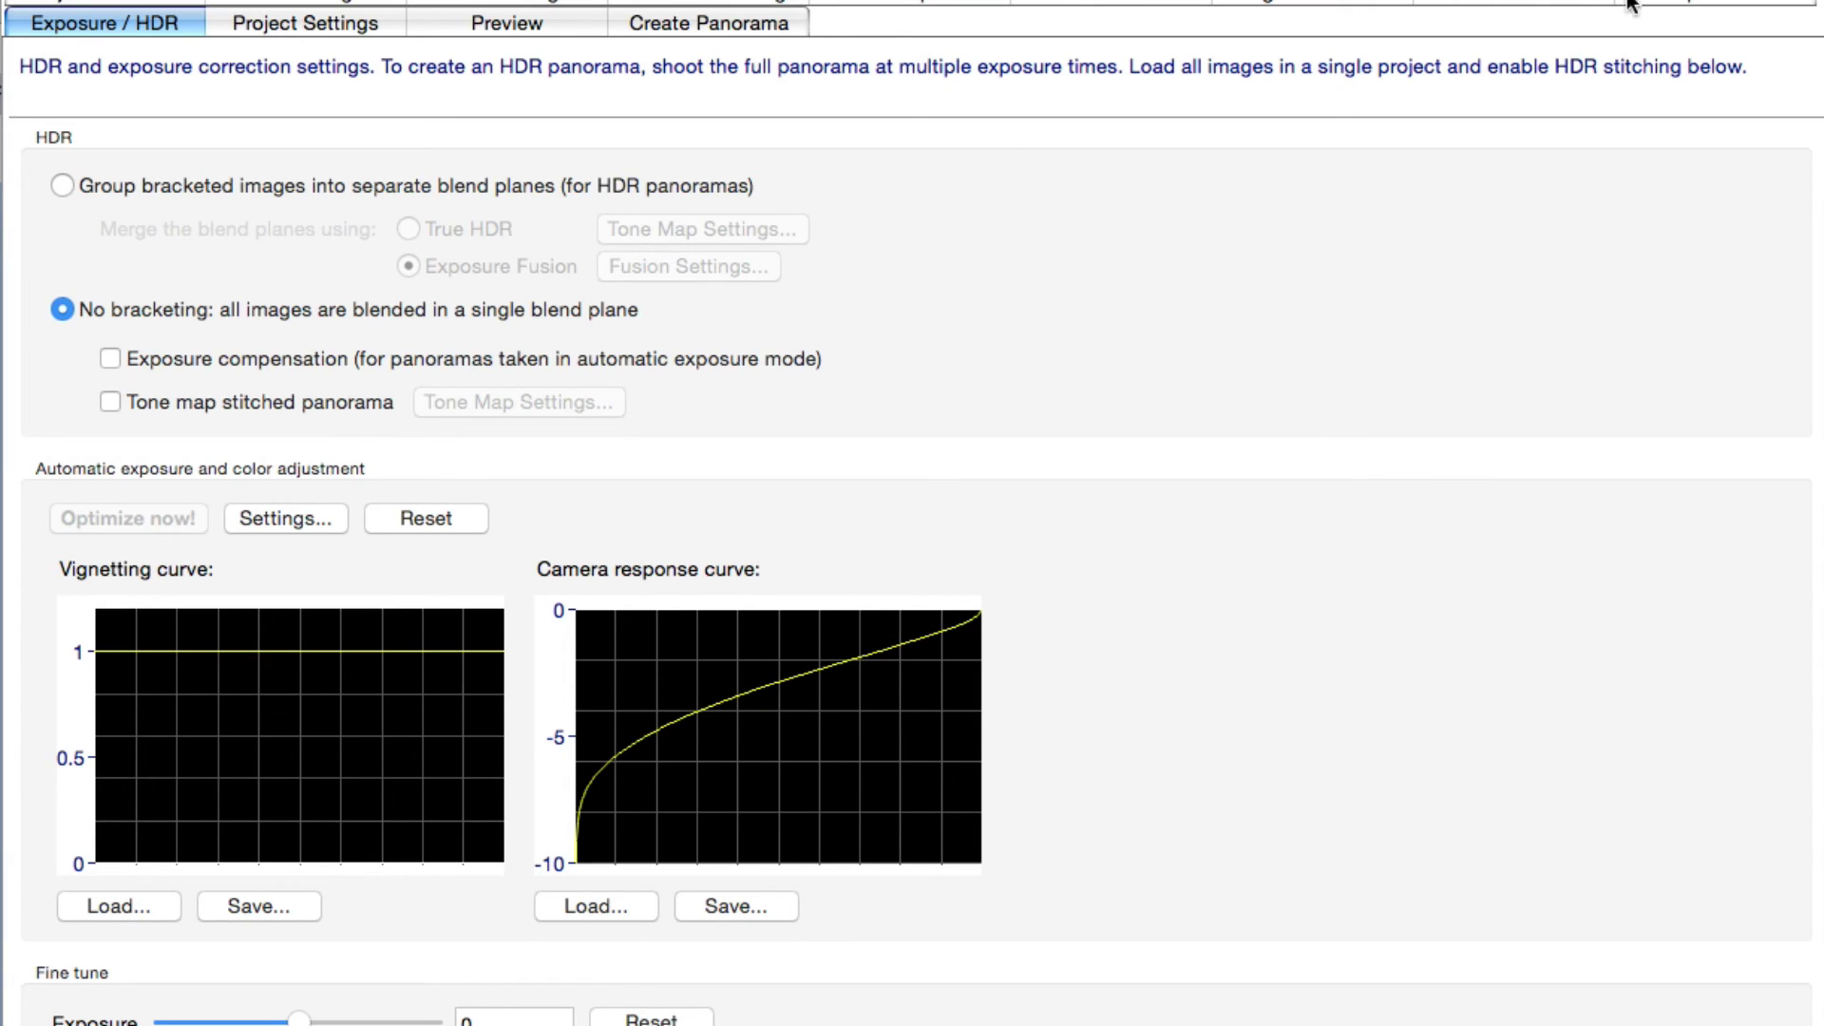
Step: Restore the default project settings and go to Create Panorama
click(272, 27)
click(1716, 188)
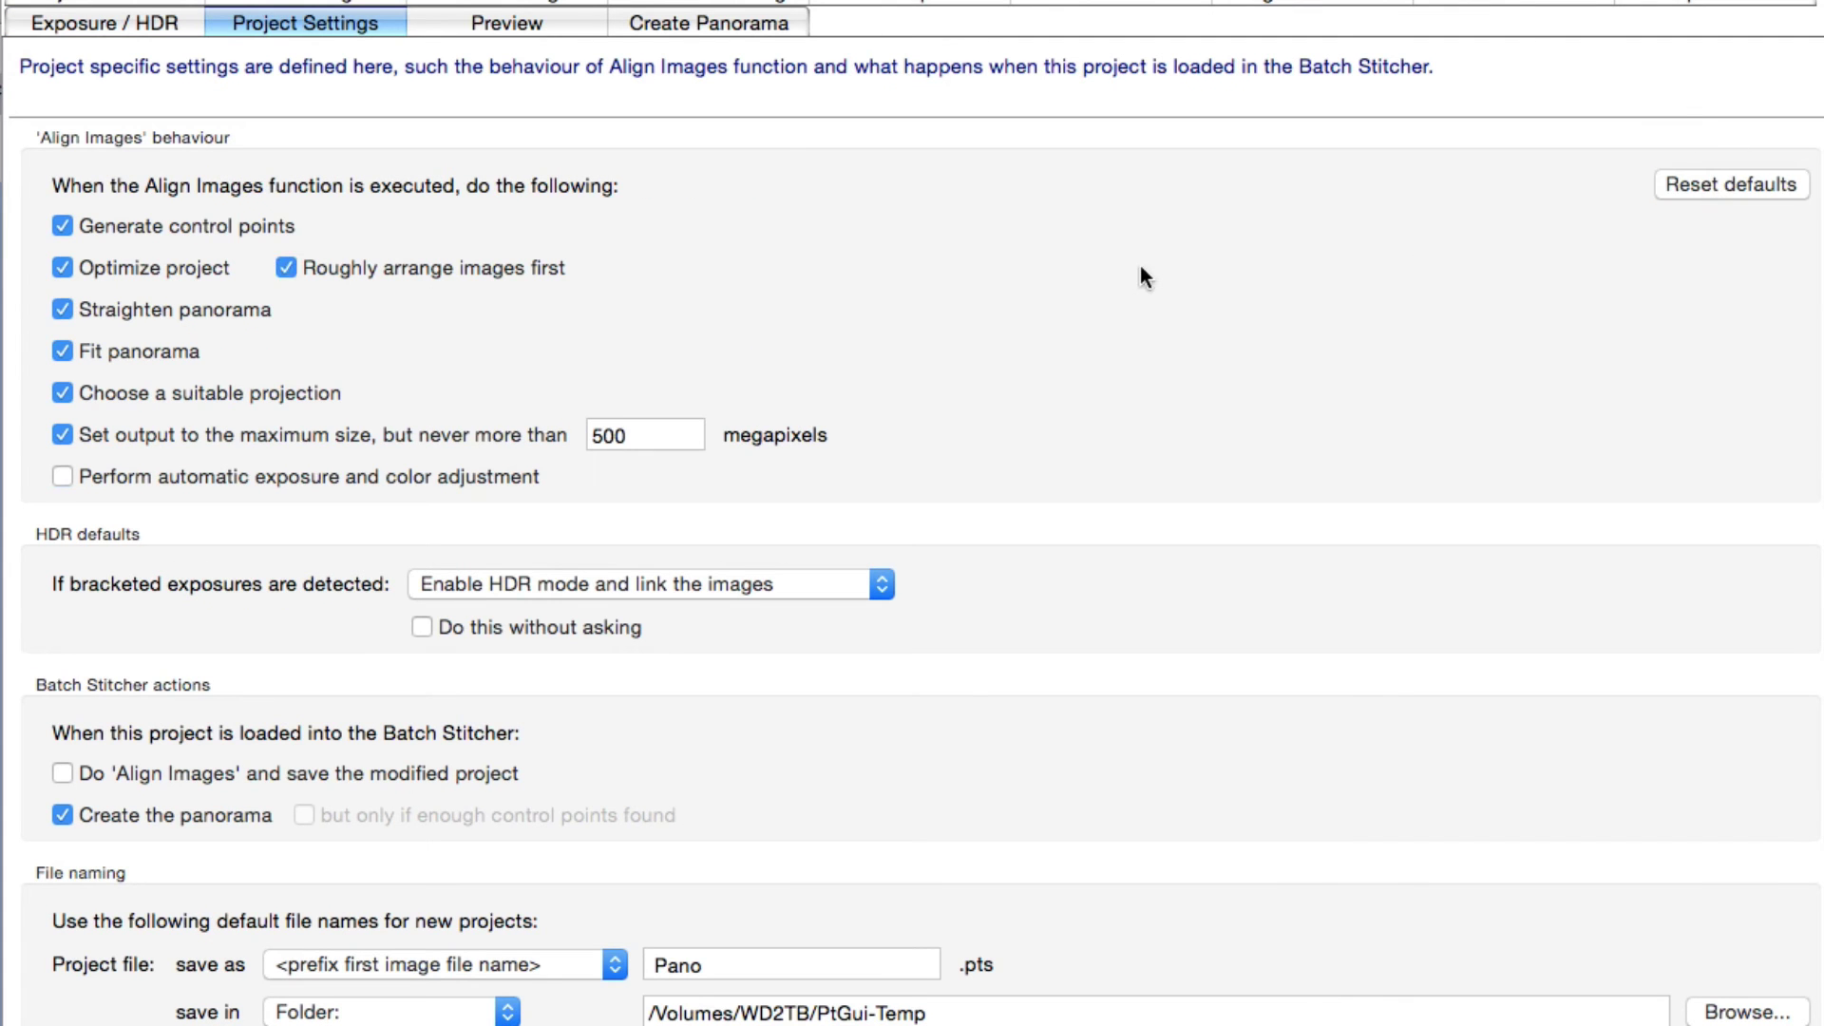
click(686, 24)
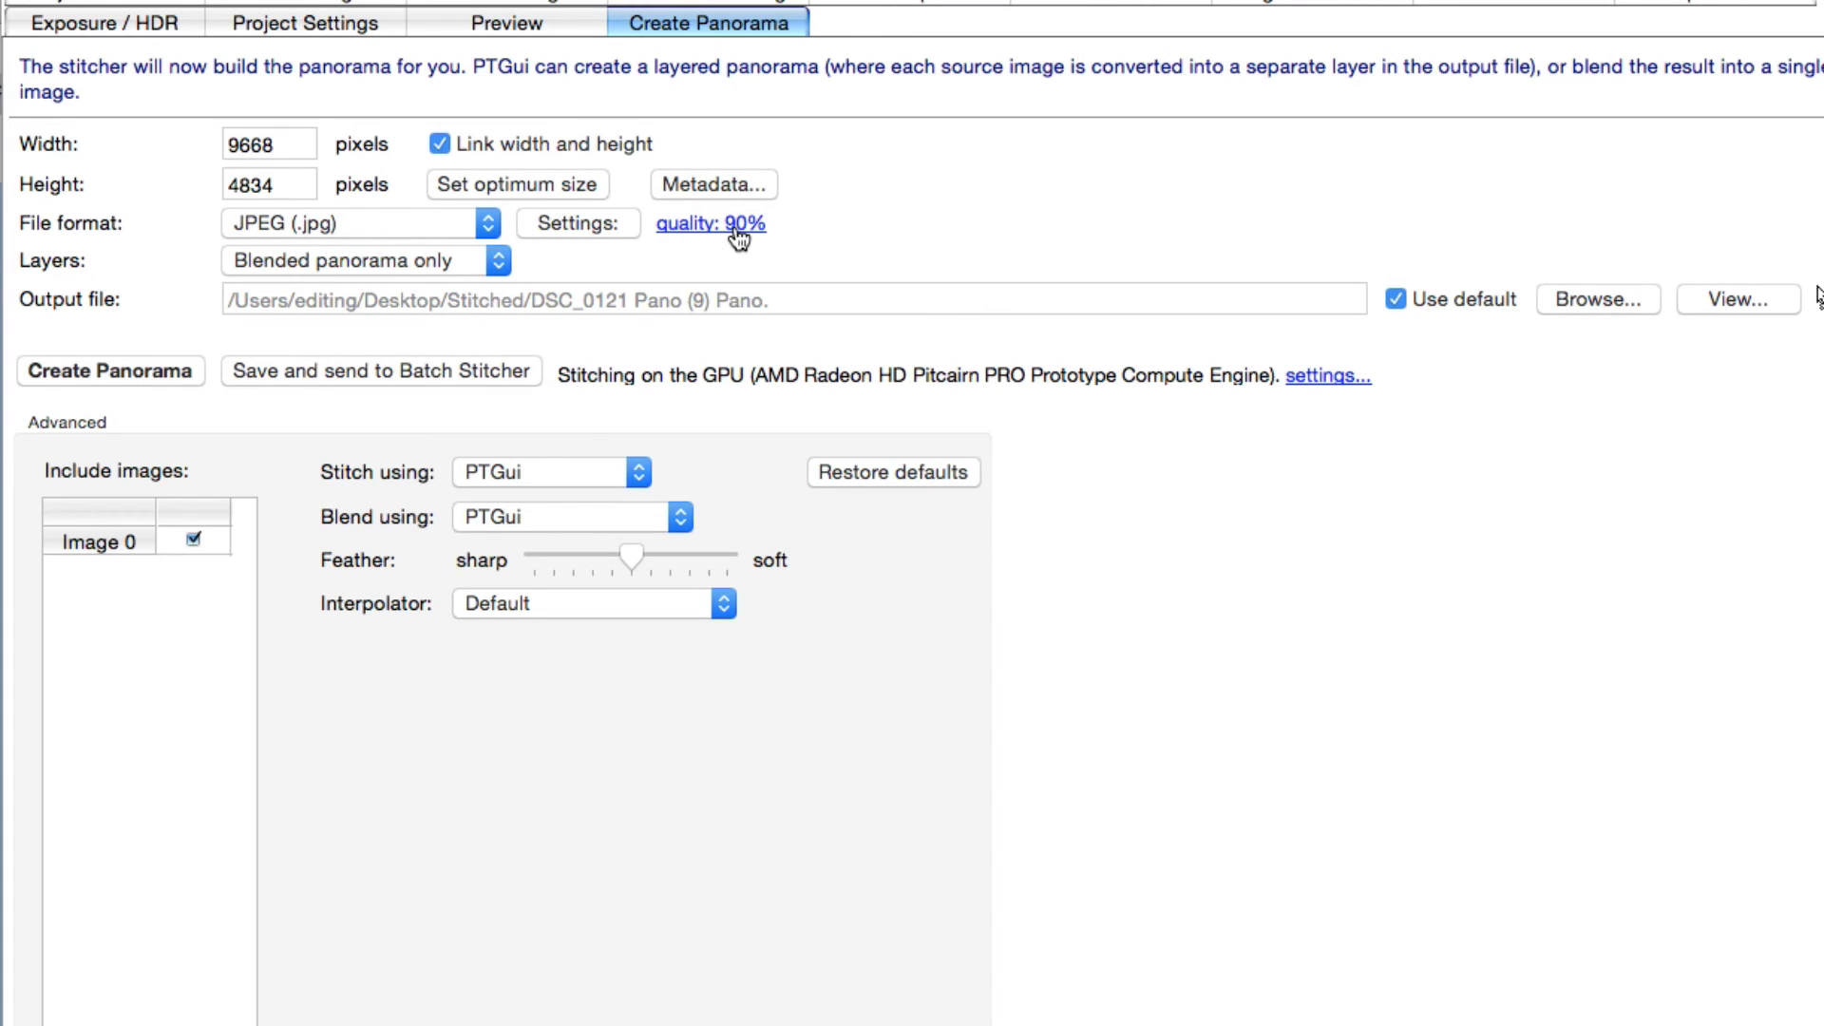
Step: Stitch a blended-only 9668×4834 JPEG at 90% quality and reveal it in Finder
click(497, 261)
click(496, 260)
click(84, 376)
click(1767, 299)
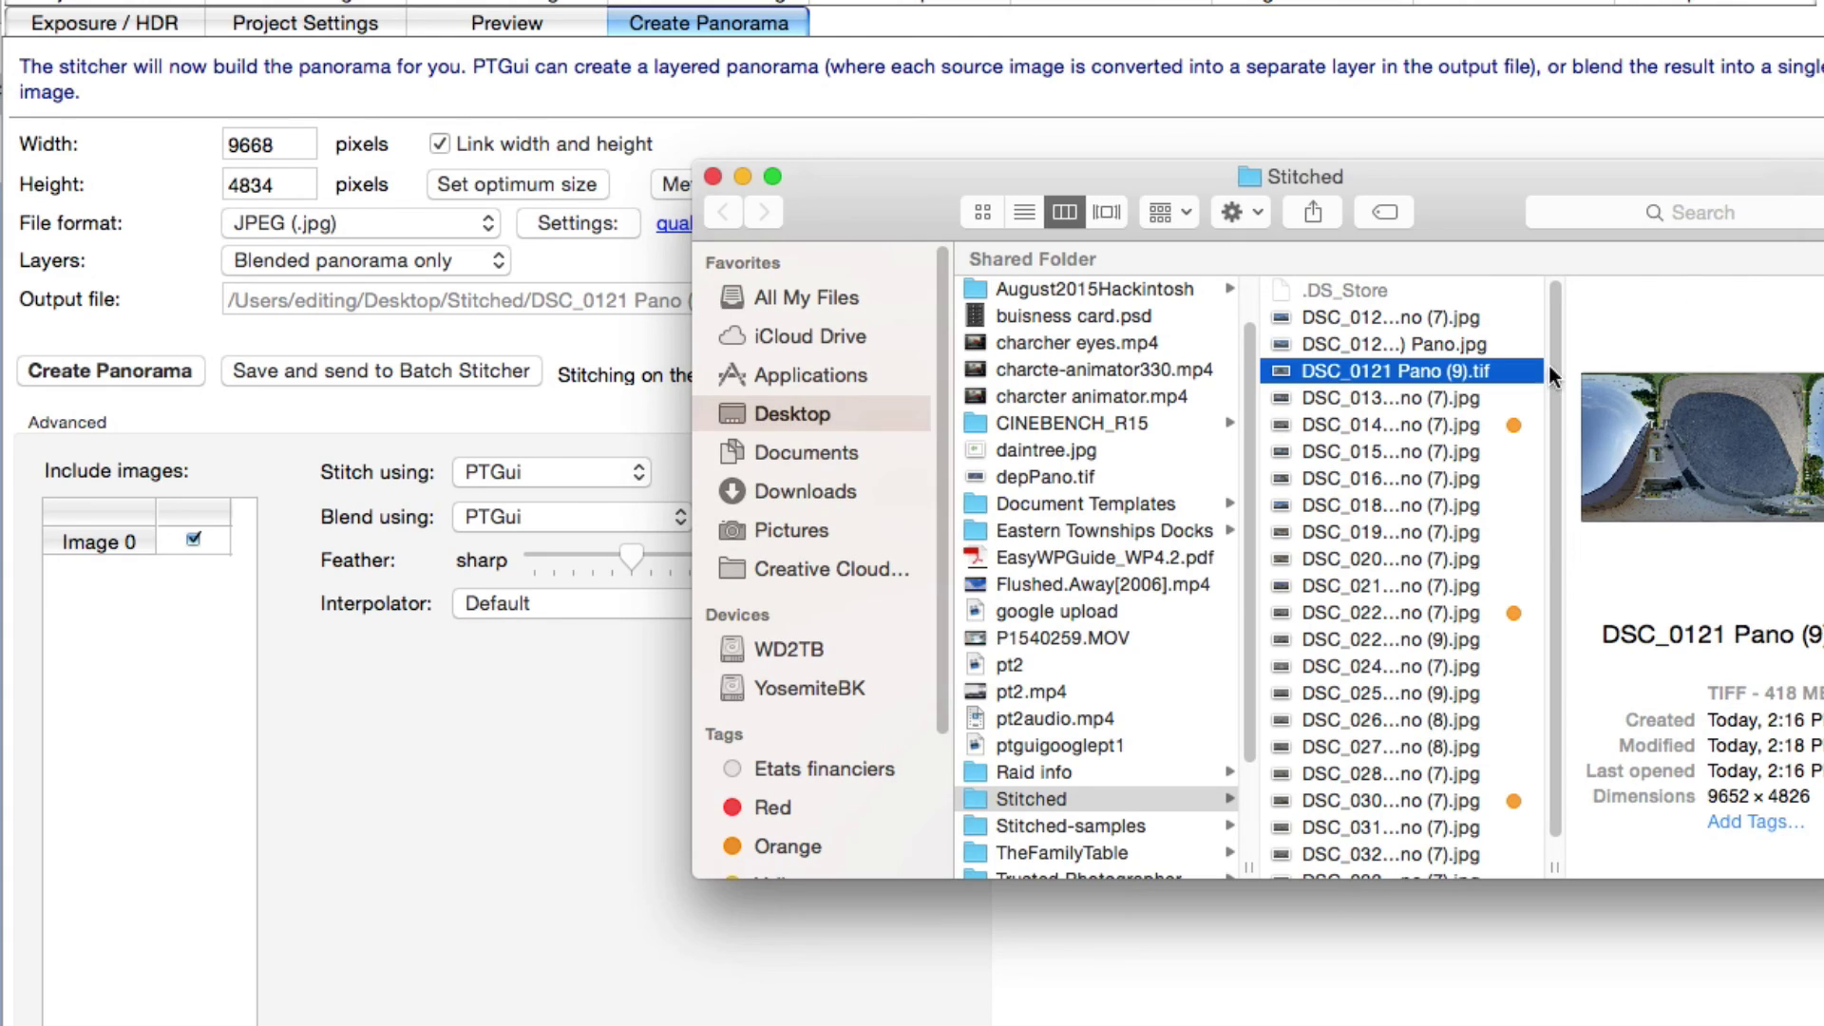
Step: Move the Finder window down, widen the file column, and select DSC_0121 Pano (9) Pano.jpg
scroll(1439, 770, down, 1)
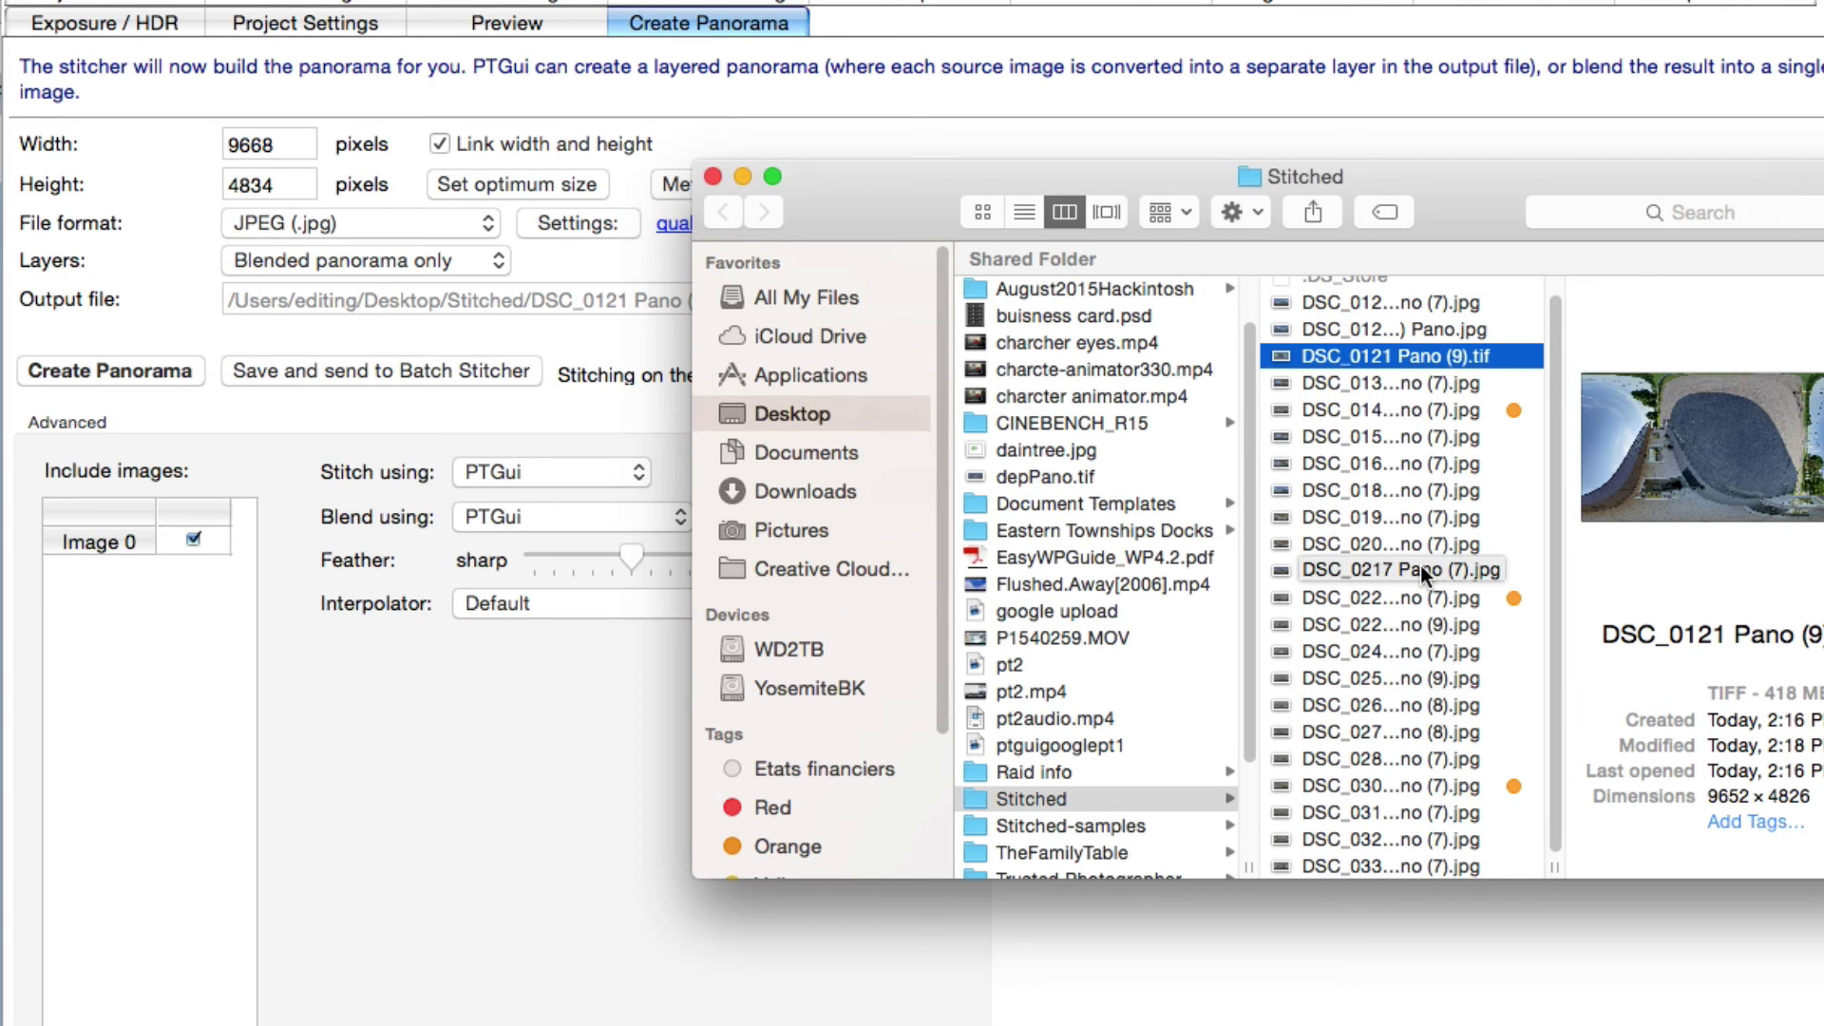
drag(897, 196, 906, 355)
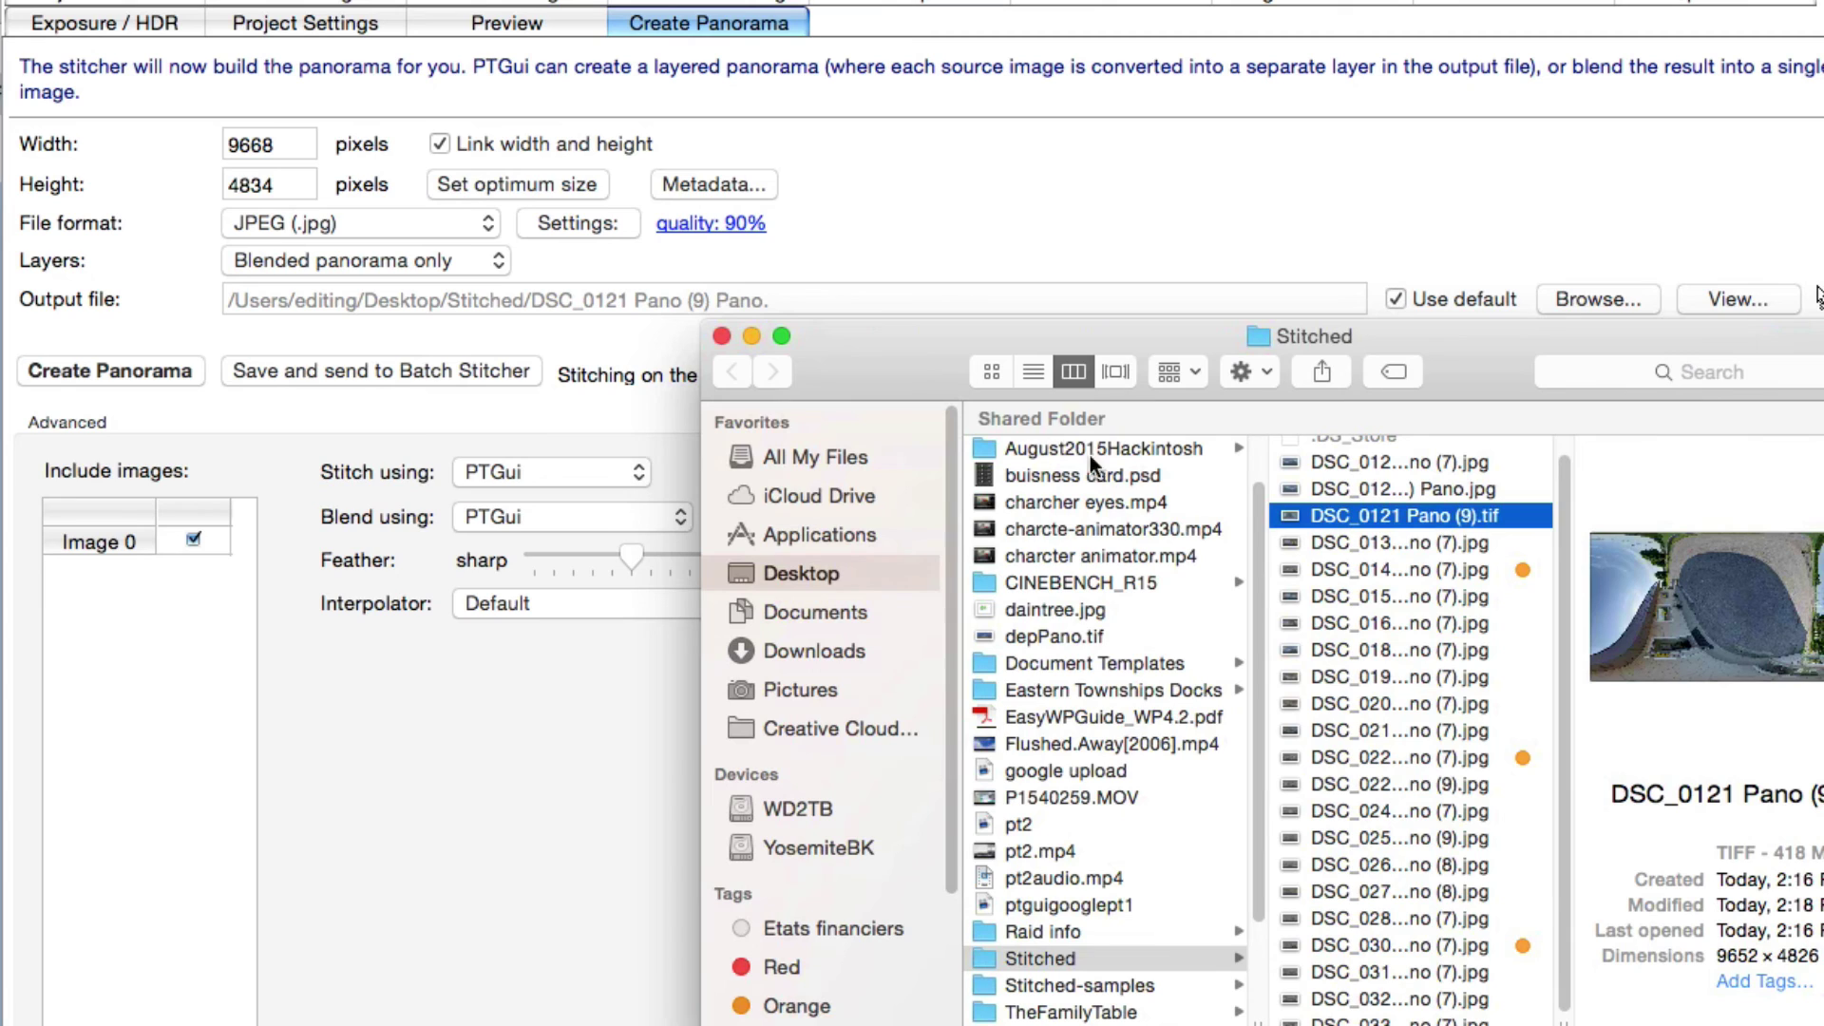
double_click(1562, 1018)
click(1488, 488)
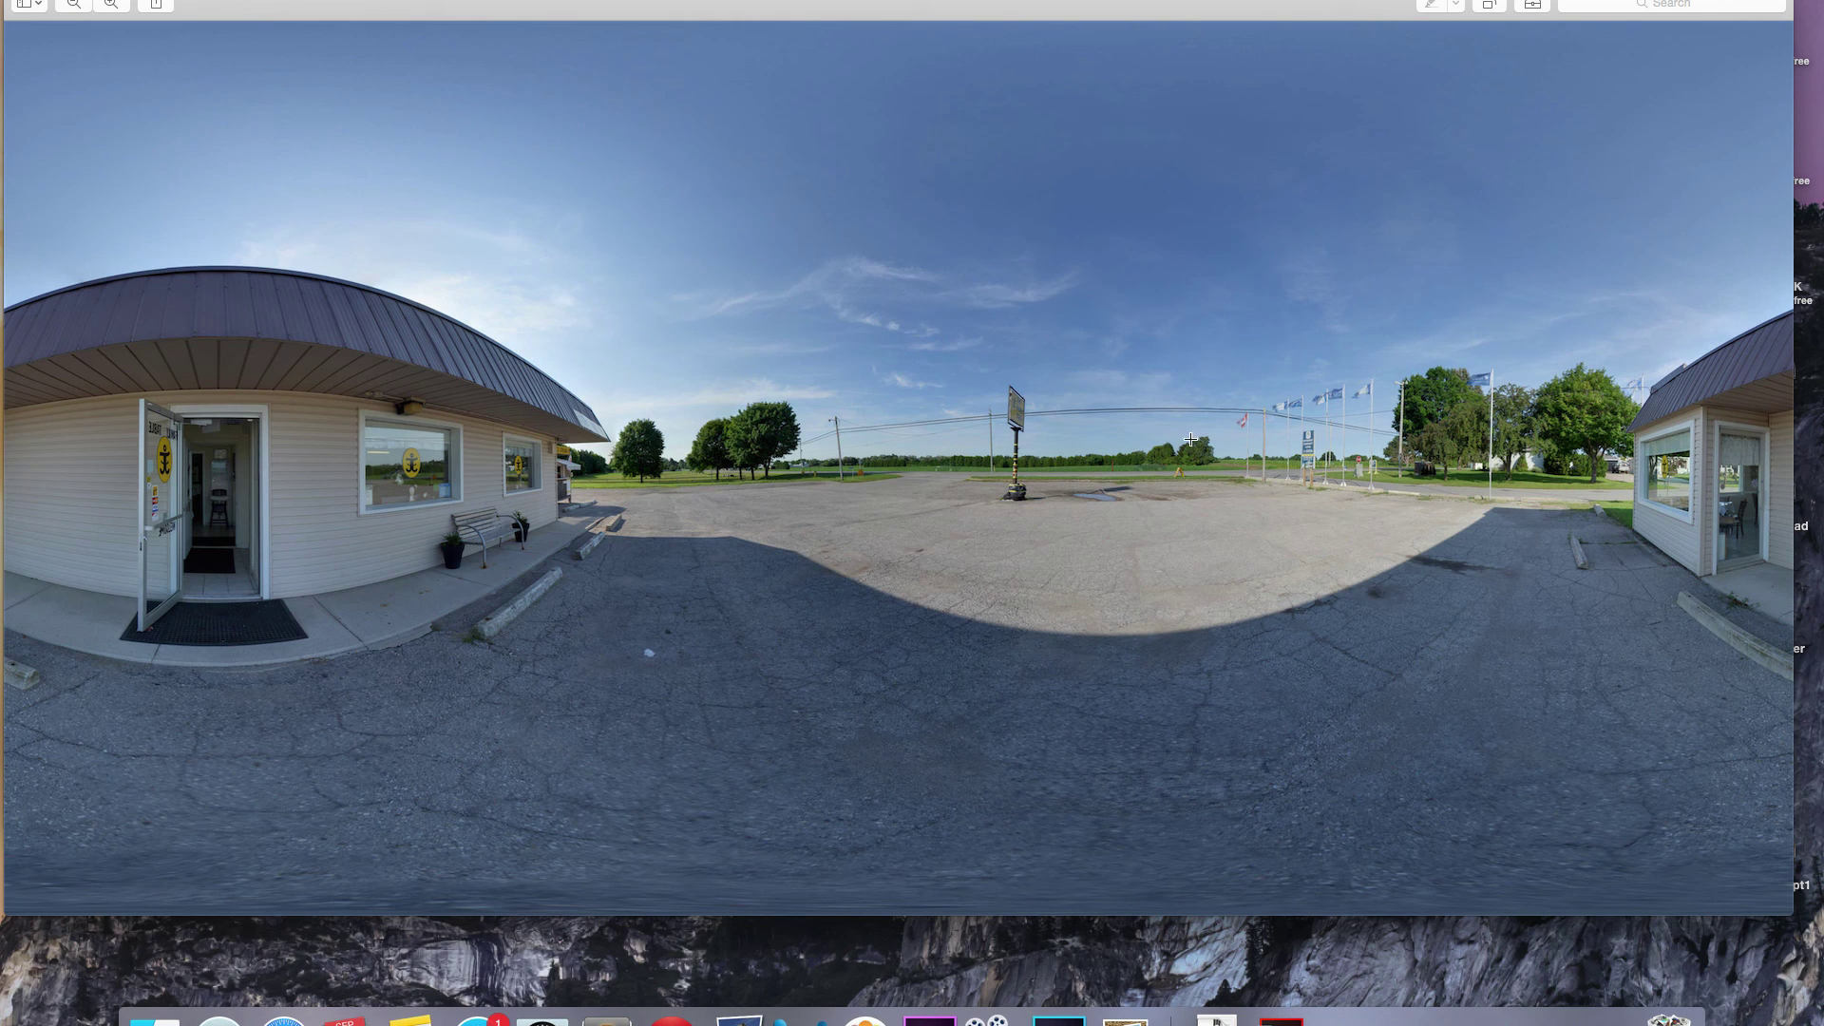
Step: From the desktop Stitched folder, open the earlier DSC_0121 Pano (7).jpg in Preview
drag(285, 10, 346, 223)
click(1275, 130)
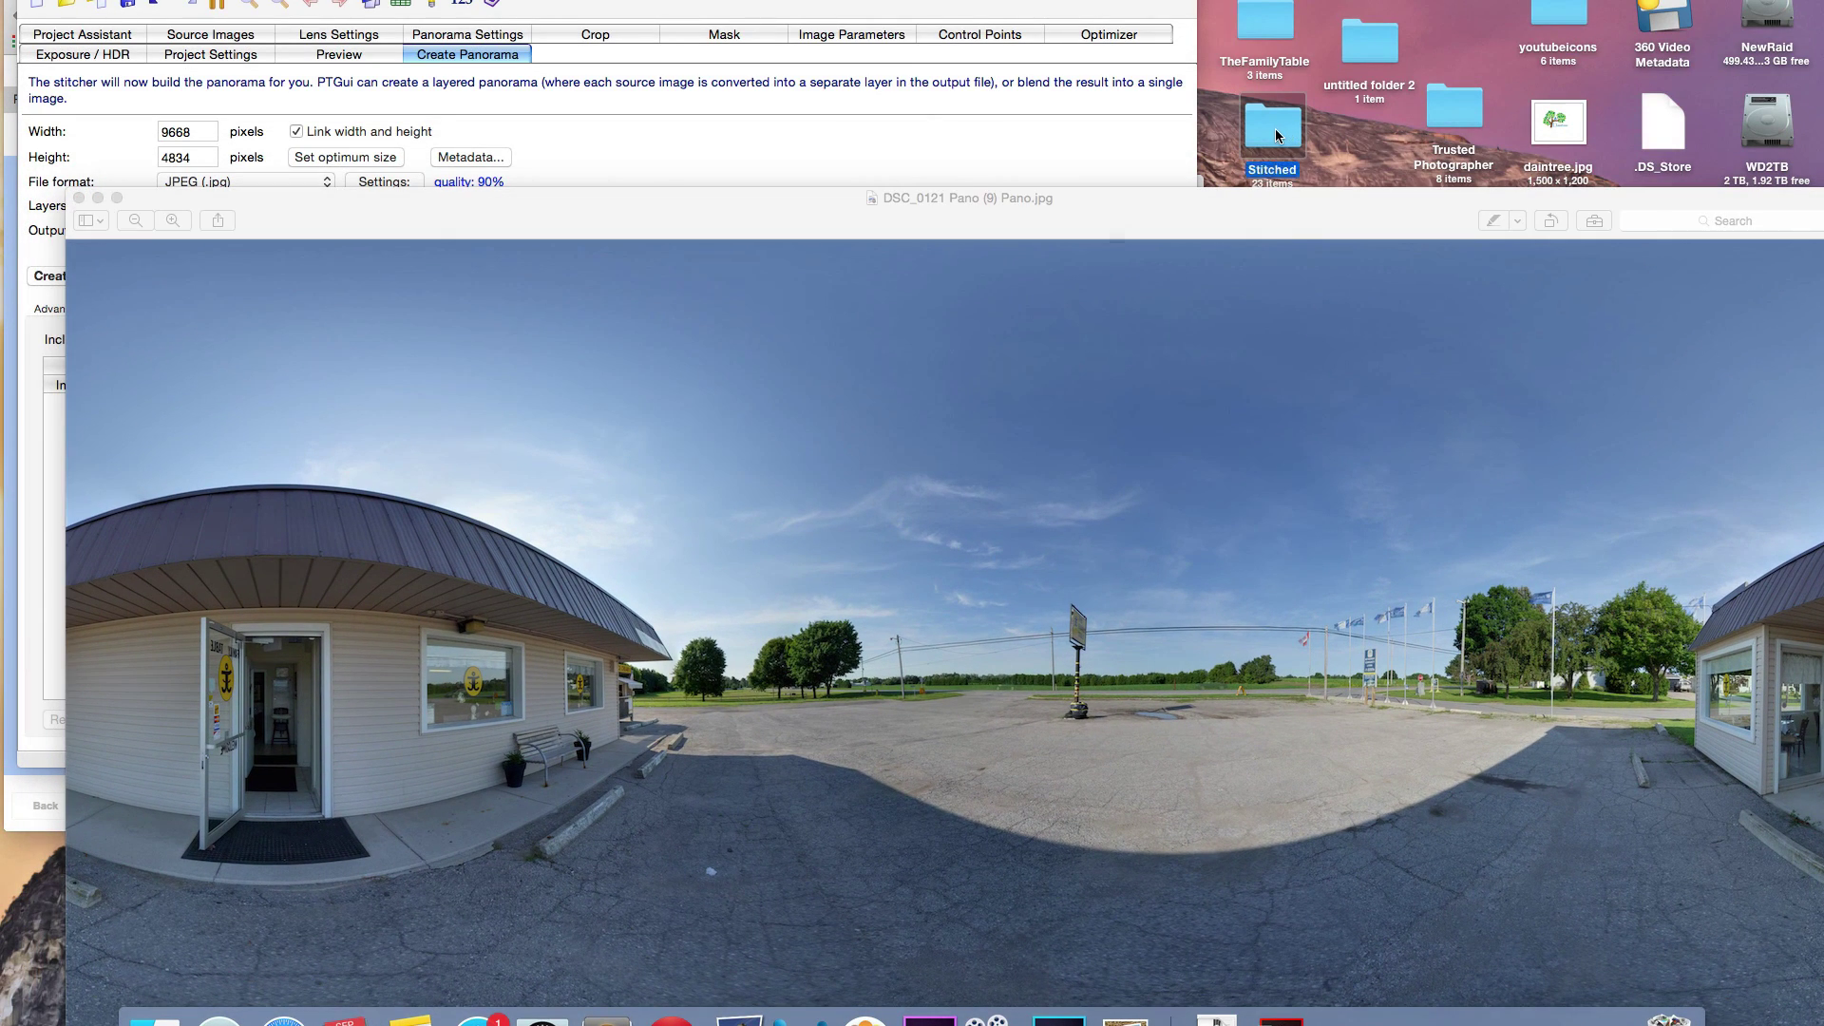
double_click(1275, 128)
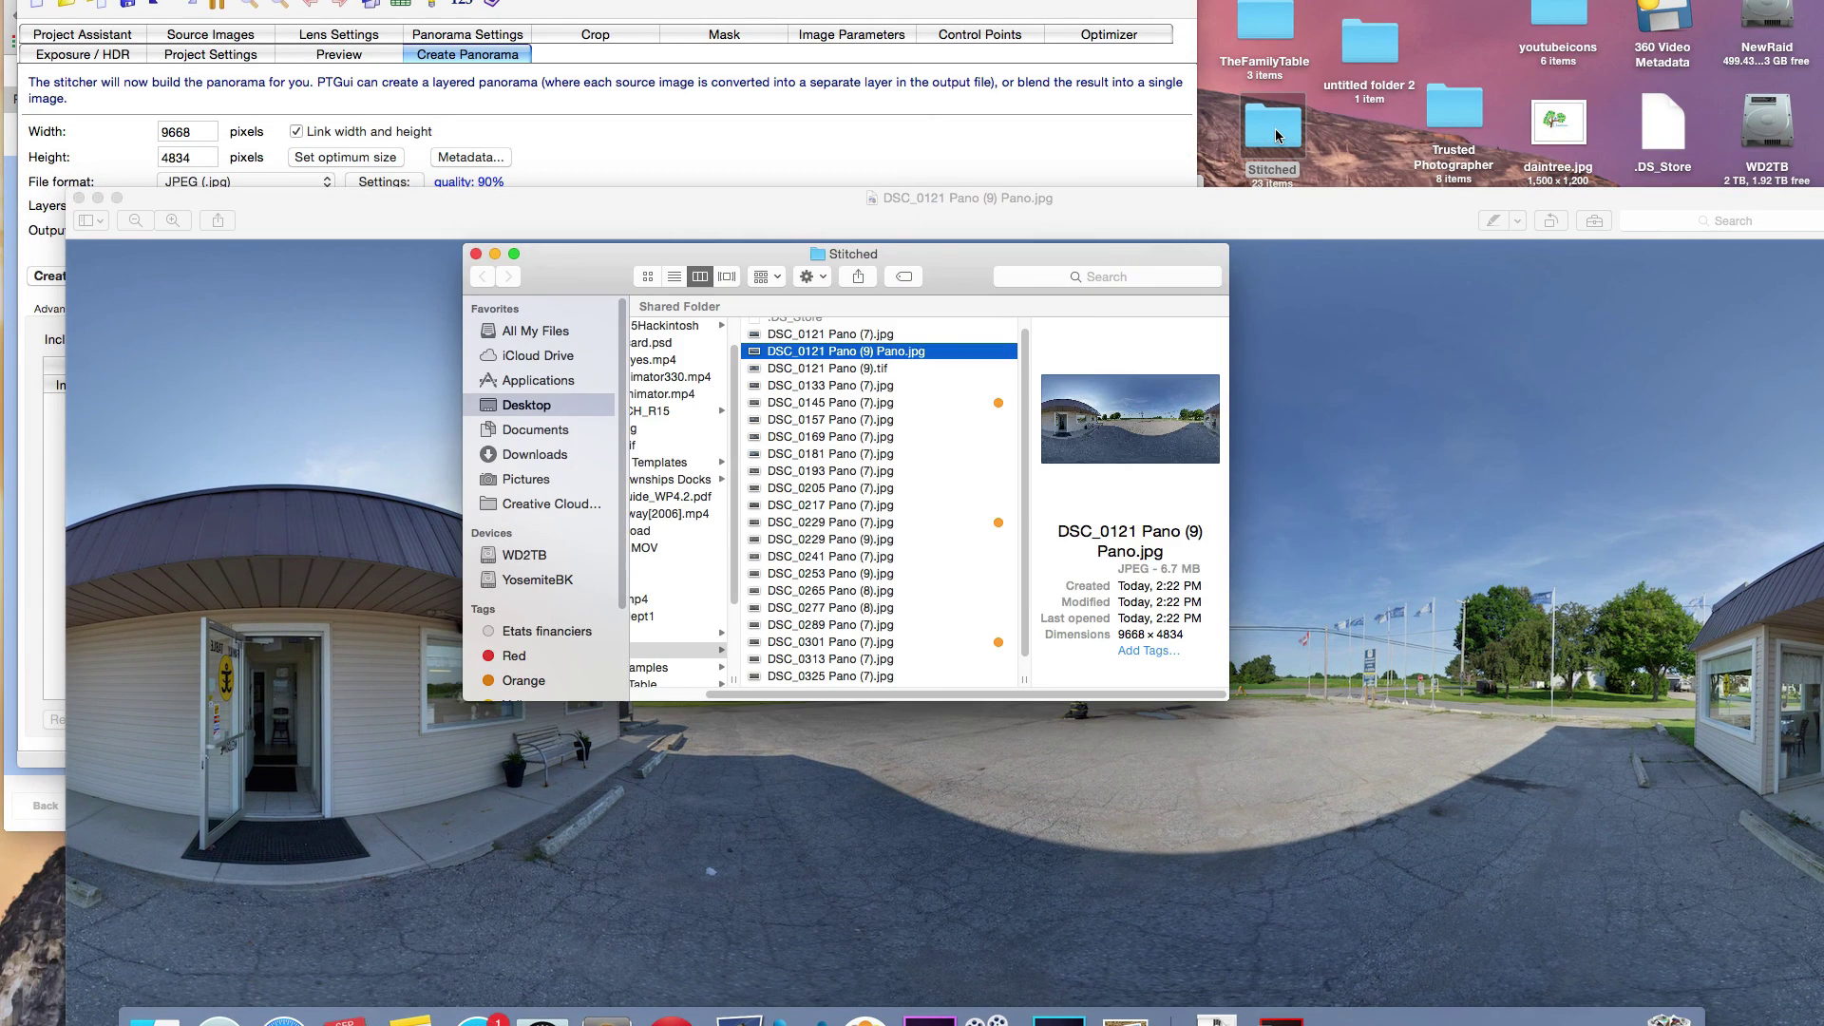
double_click(872, 335)
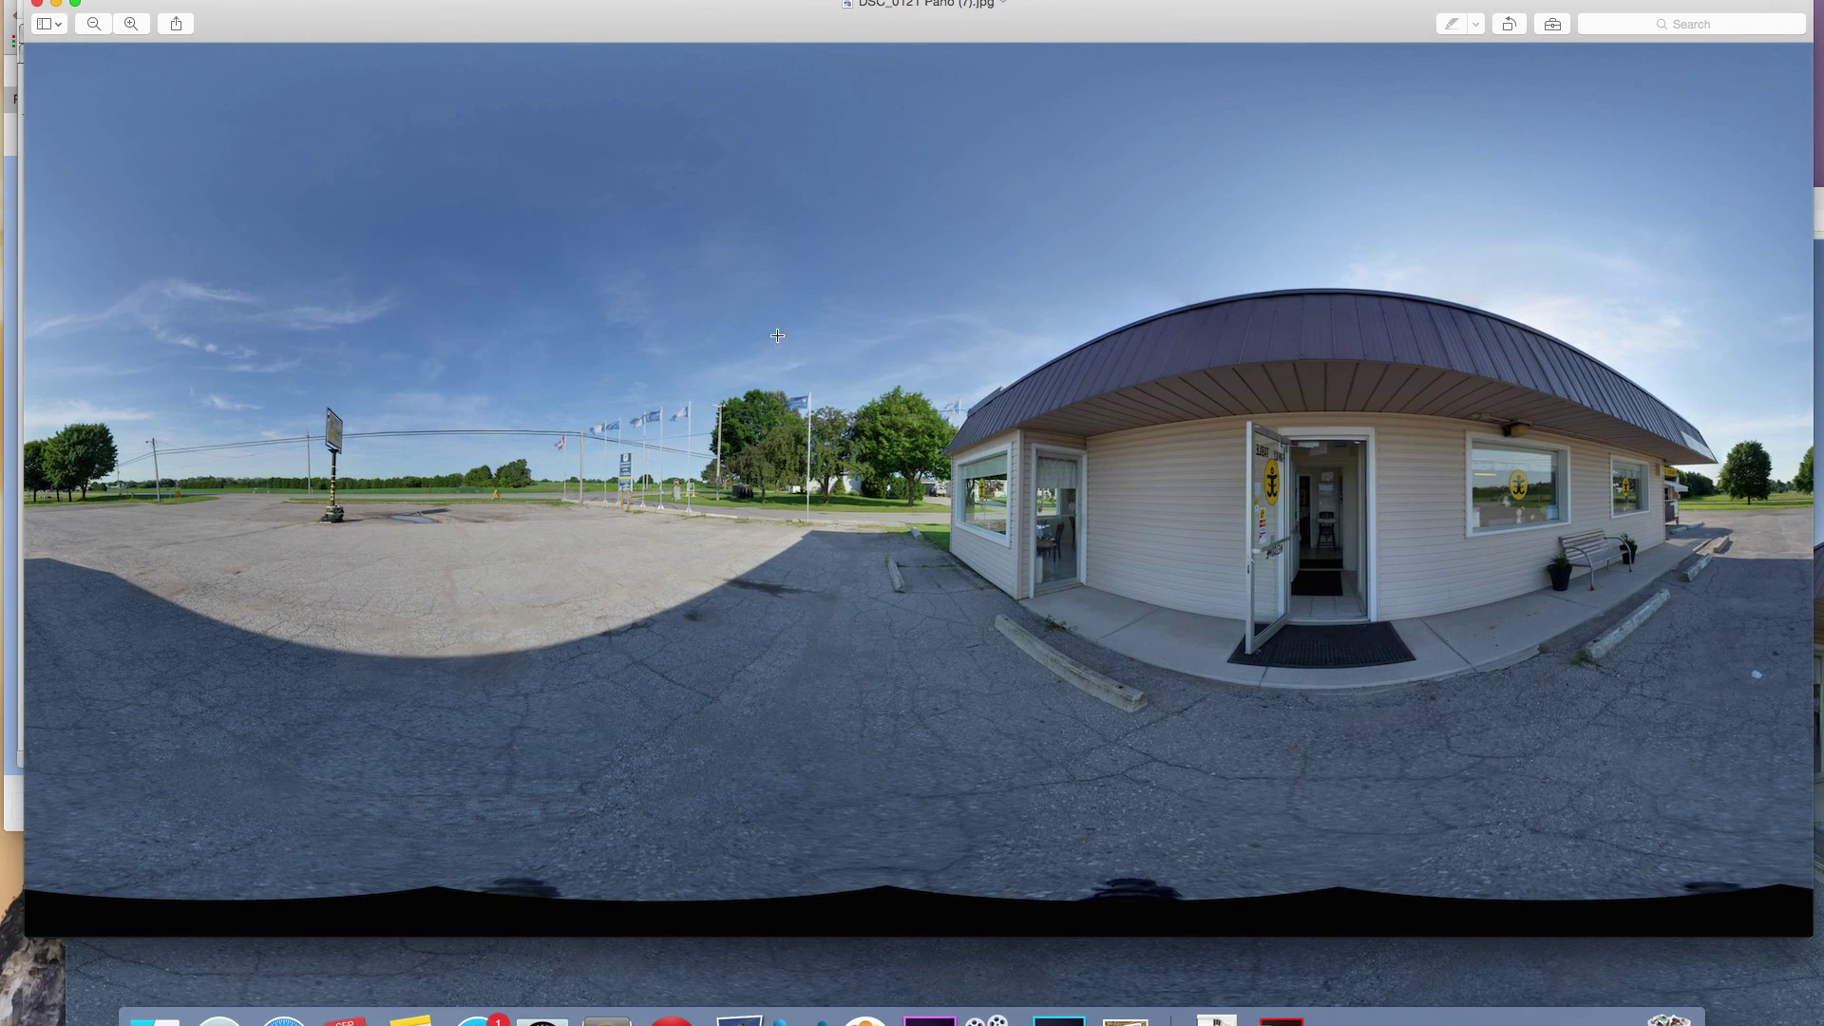
Step: Arrange the older and new panorama windows side by side to compare their bottom edges
double_click(482, 23)
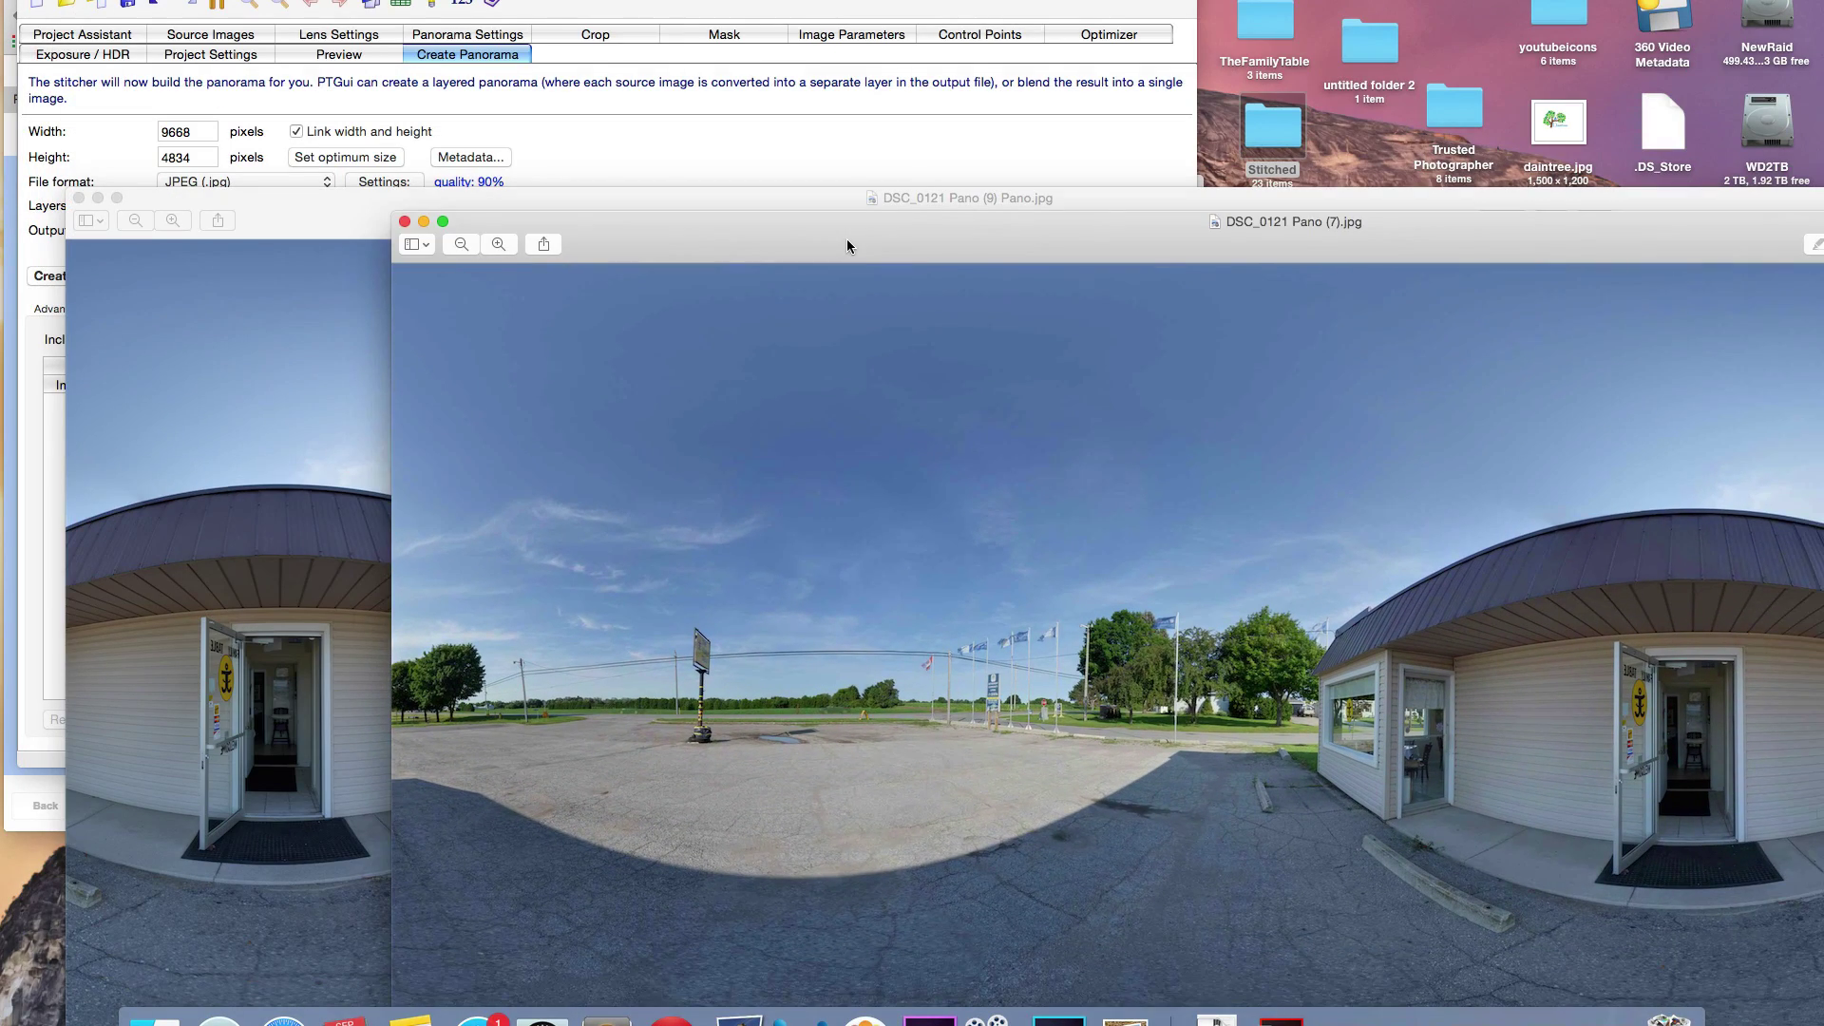
drag(335, 207, 351, 0)
click(744, 936)
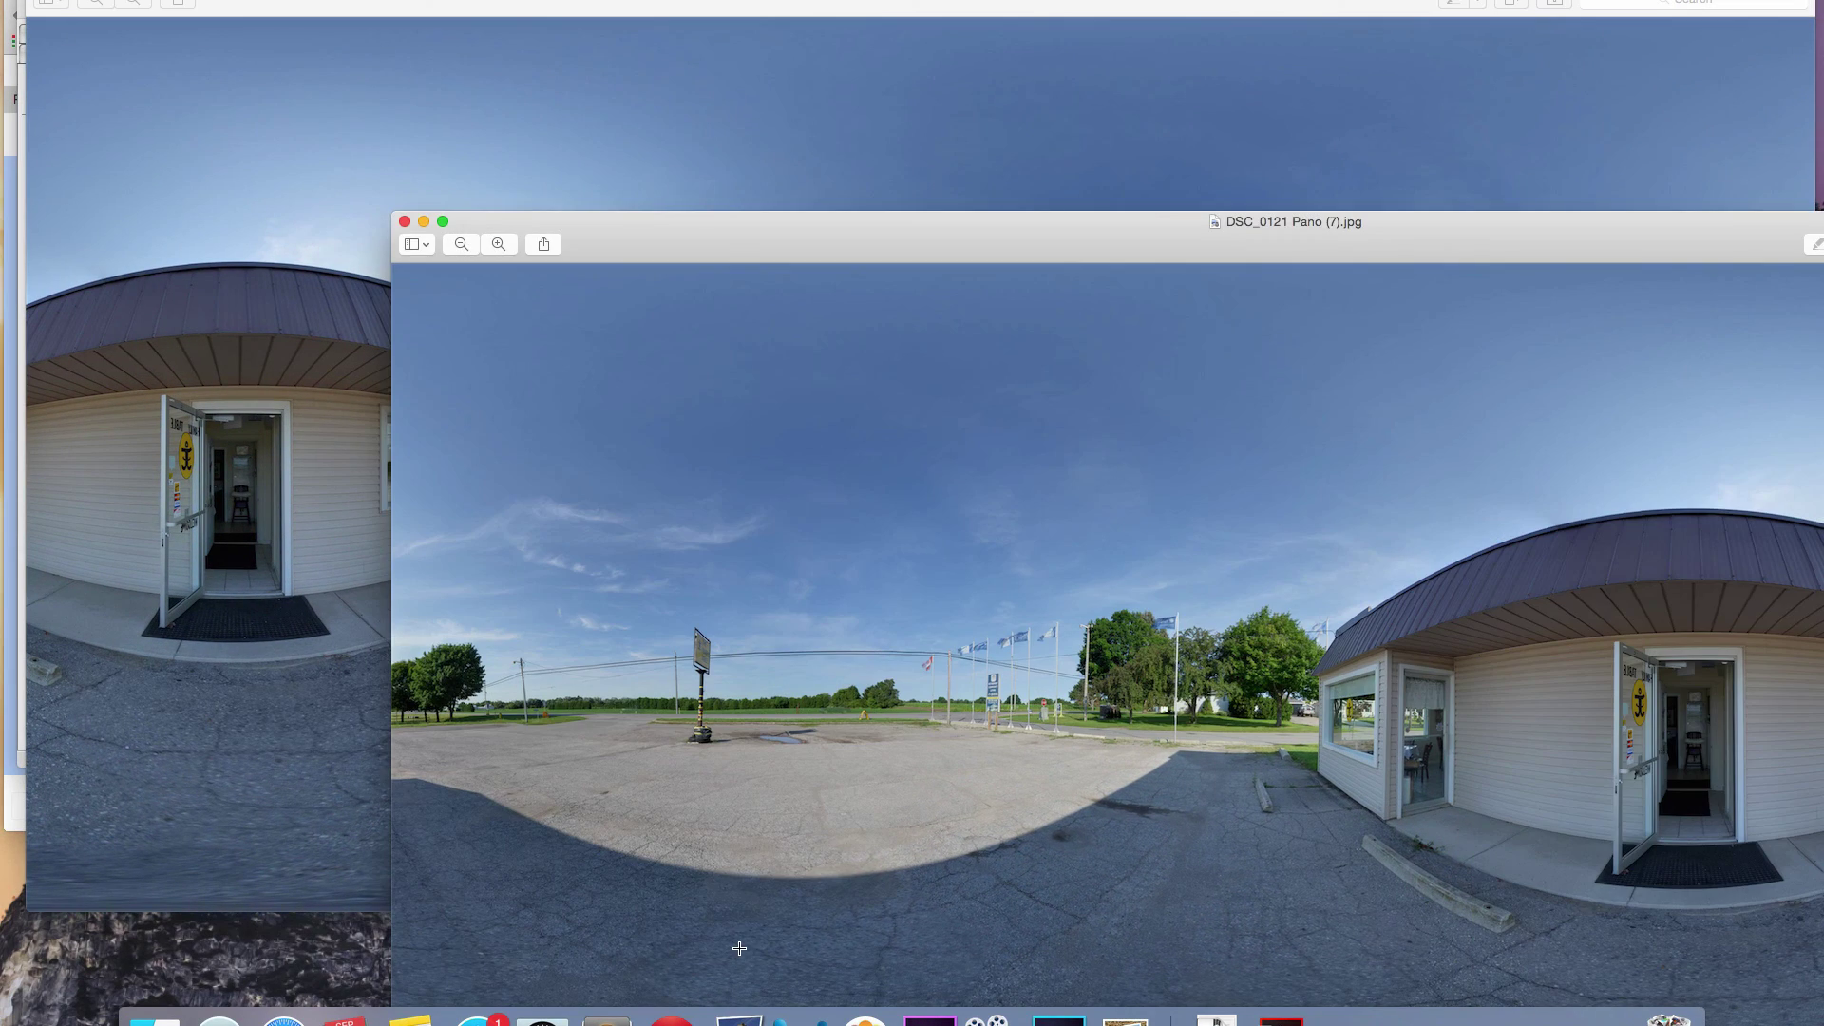
drag(719, 266, 593, 48)
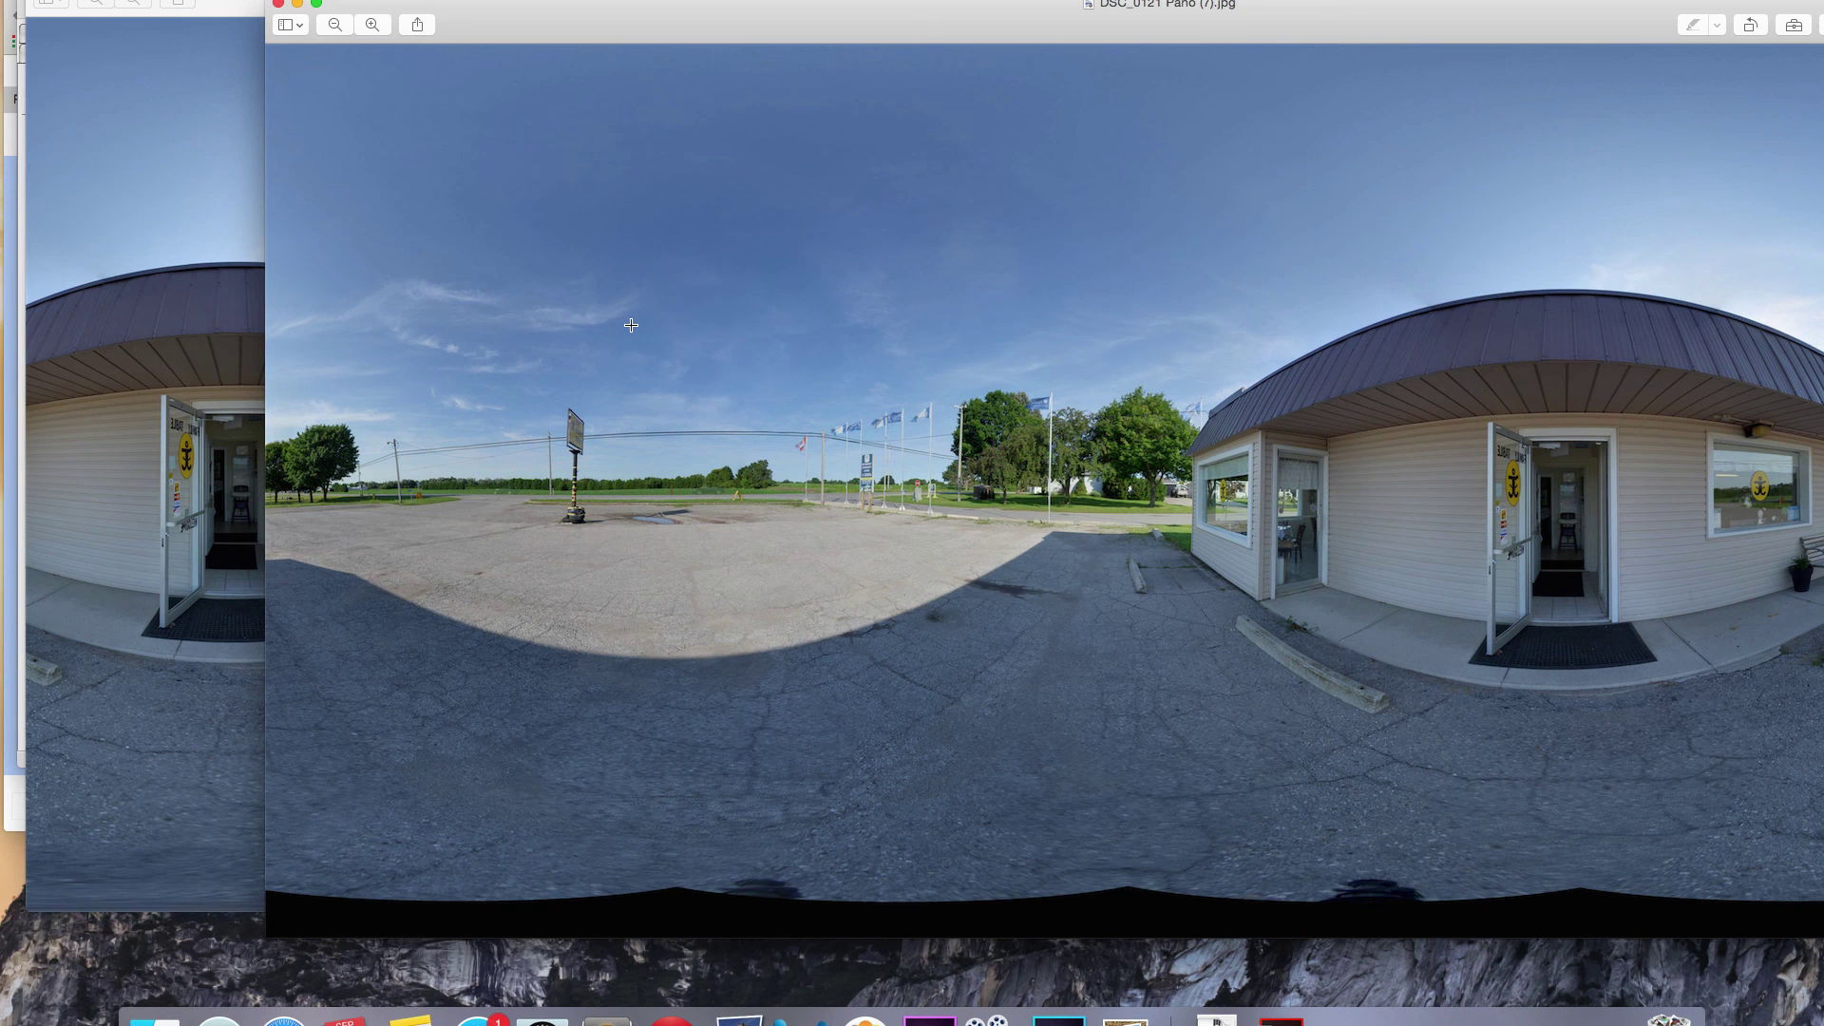
drag(592, 36, 587, 95)
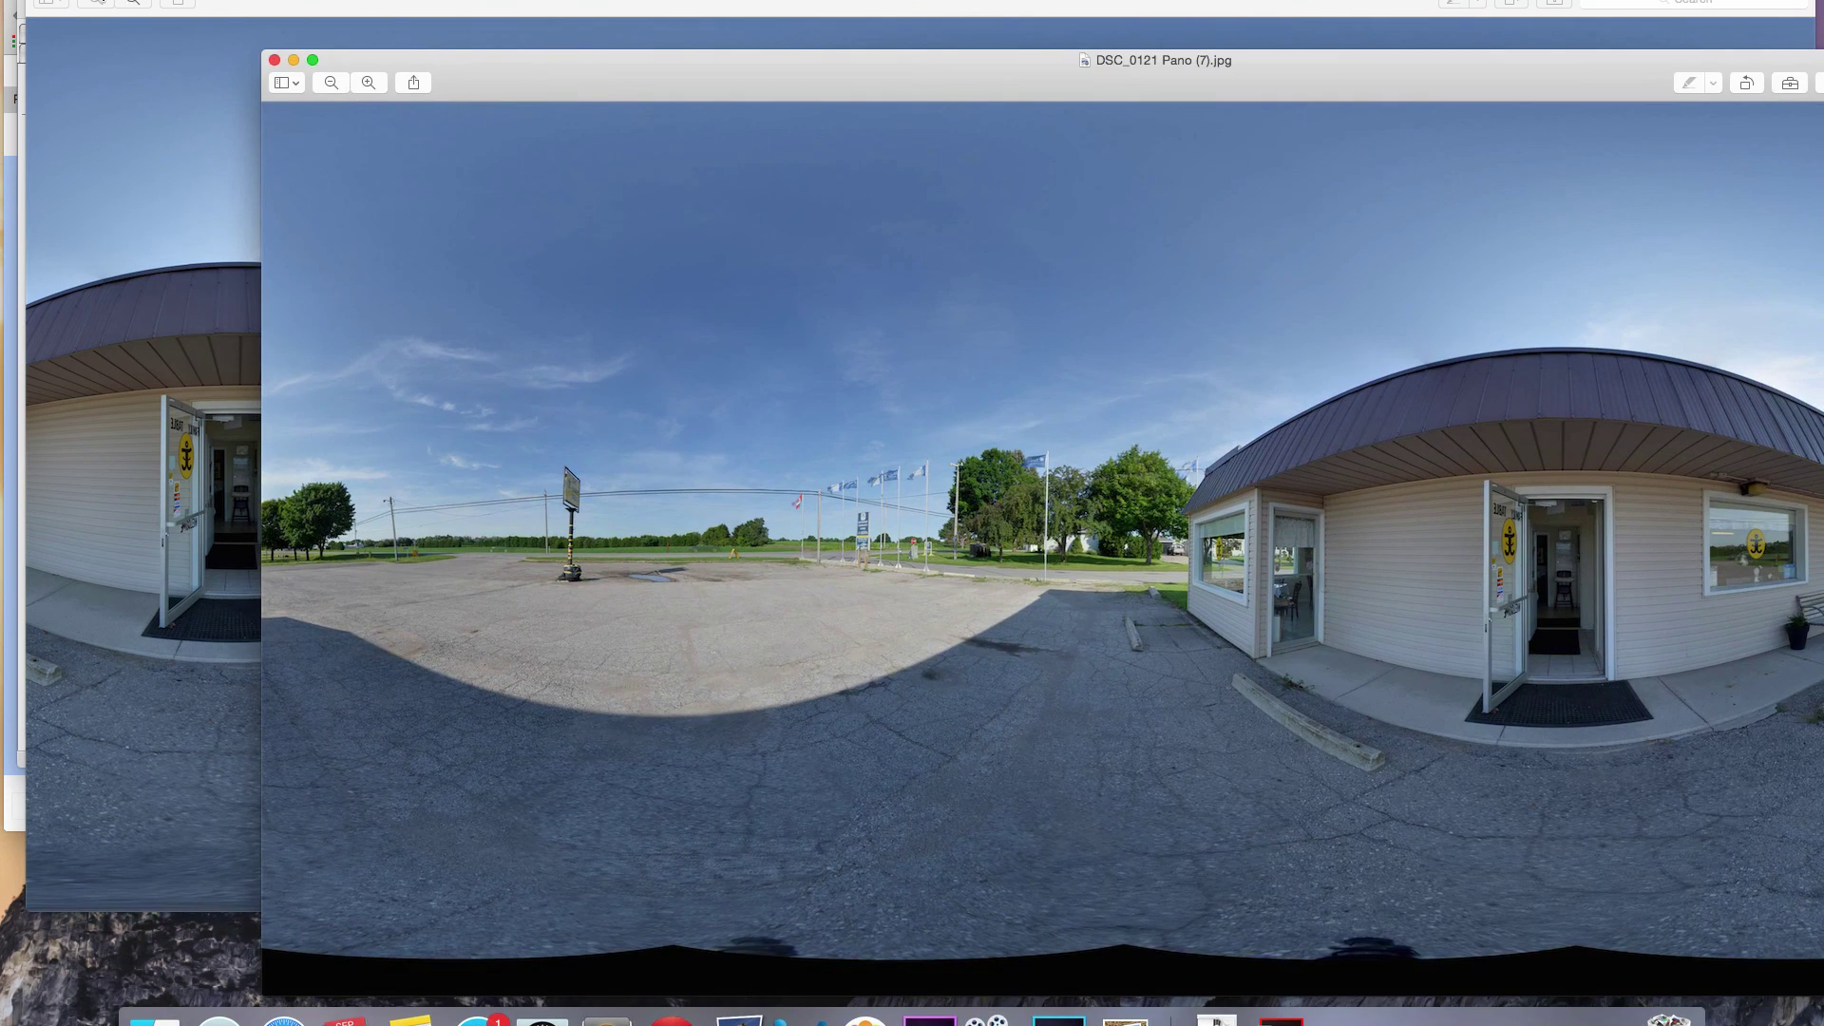
Step: Close the DSC_0121 Pano (7).jpg preview and bring the Stitched folder listing in front of PTGui
click(274, 60)
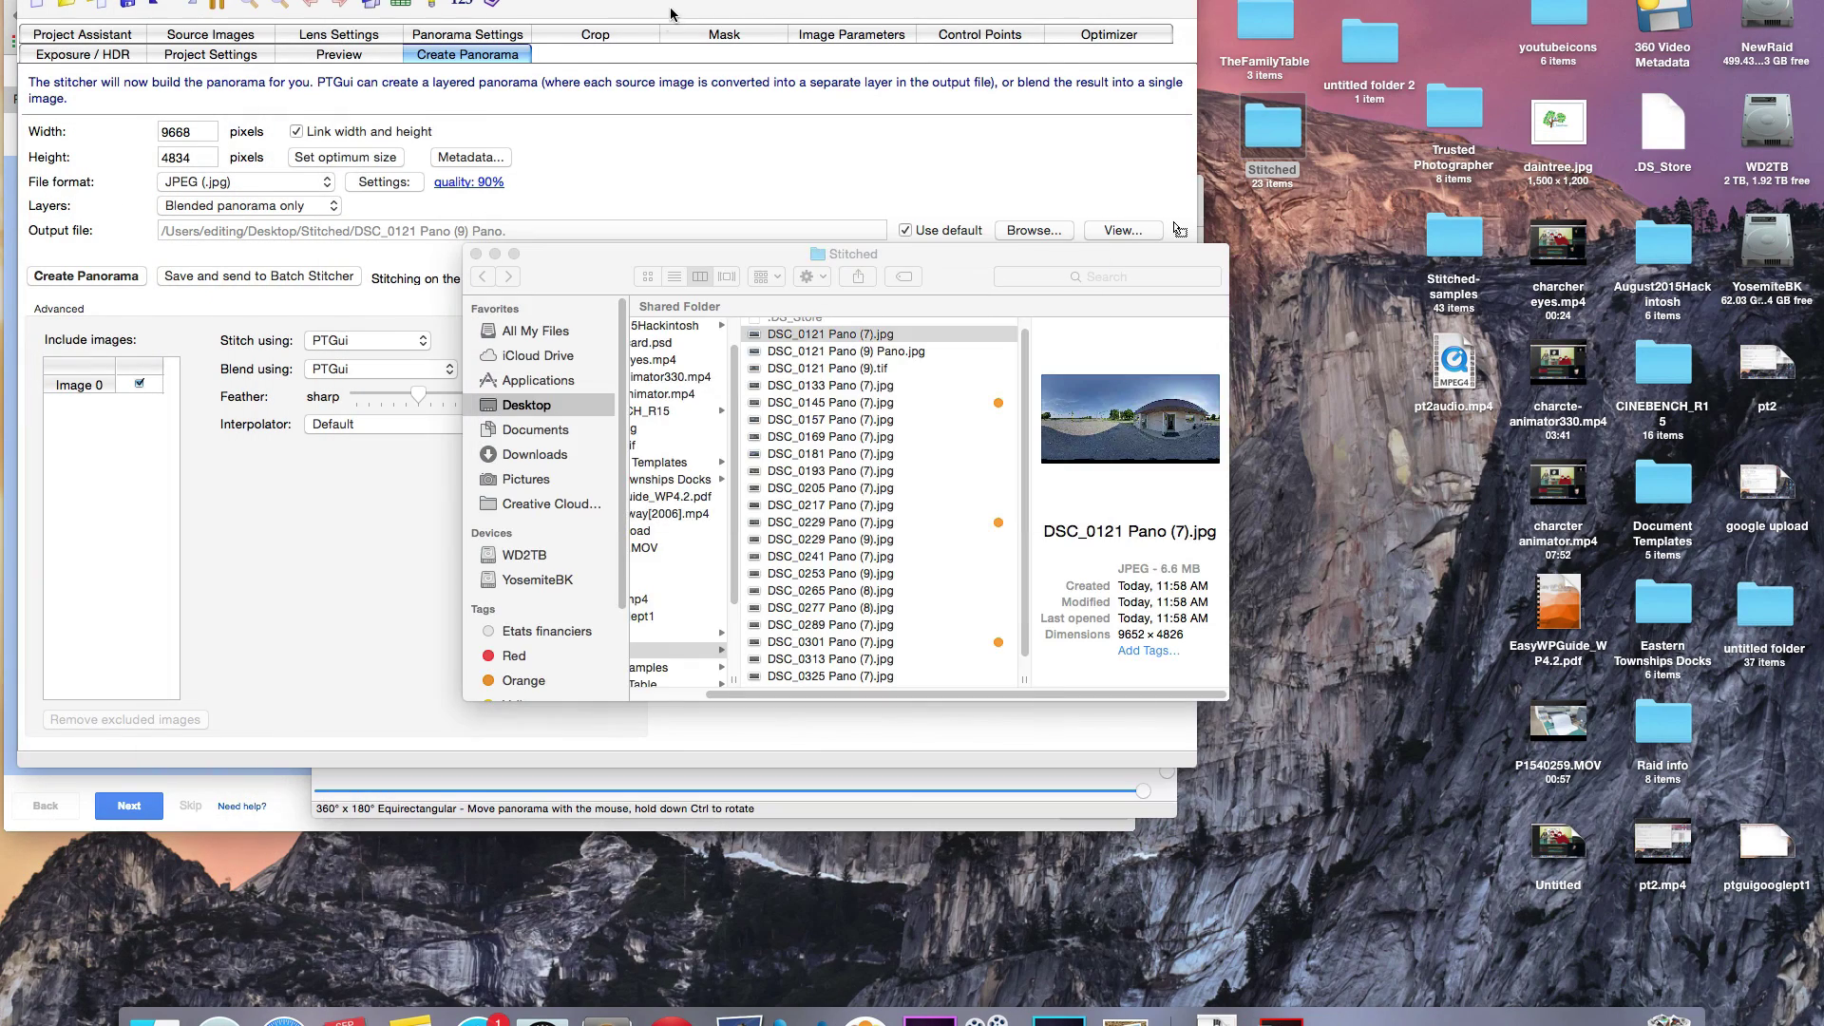
click(674, 9)
click(1216, 254)
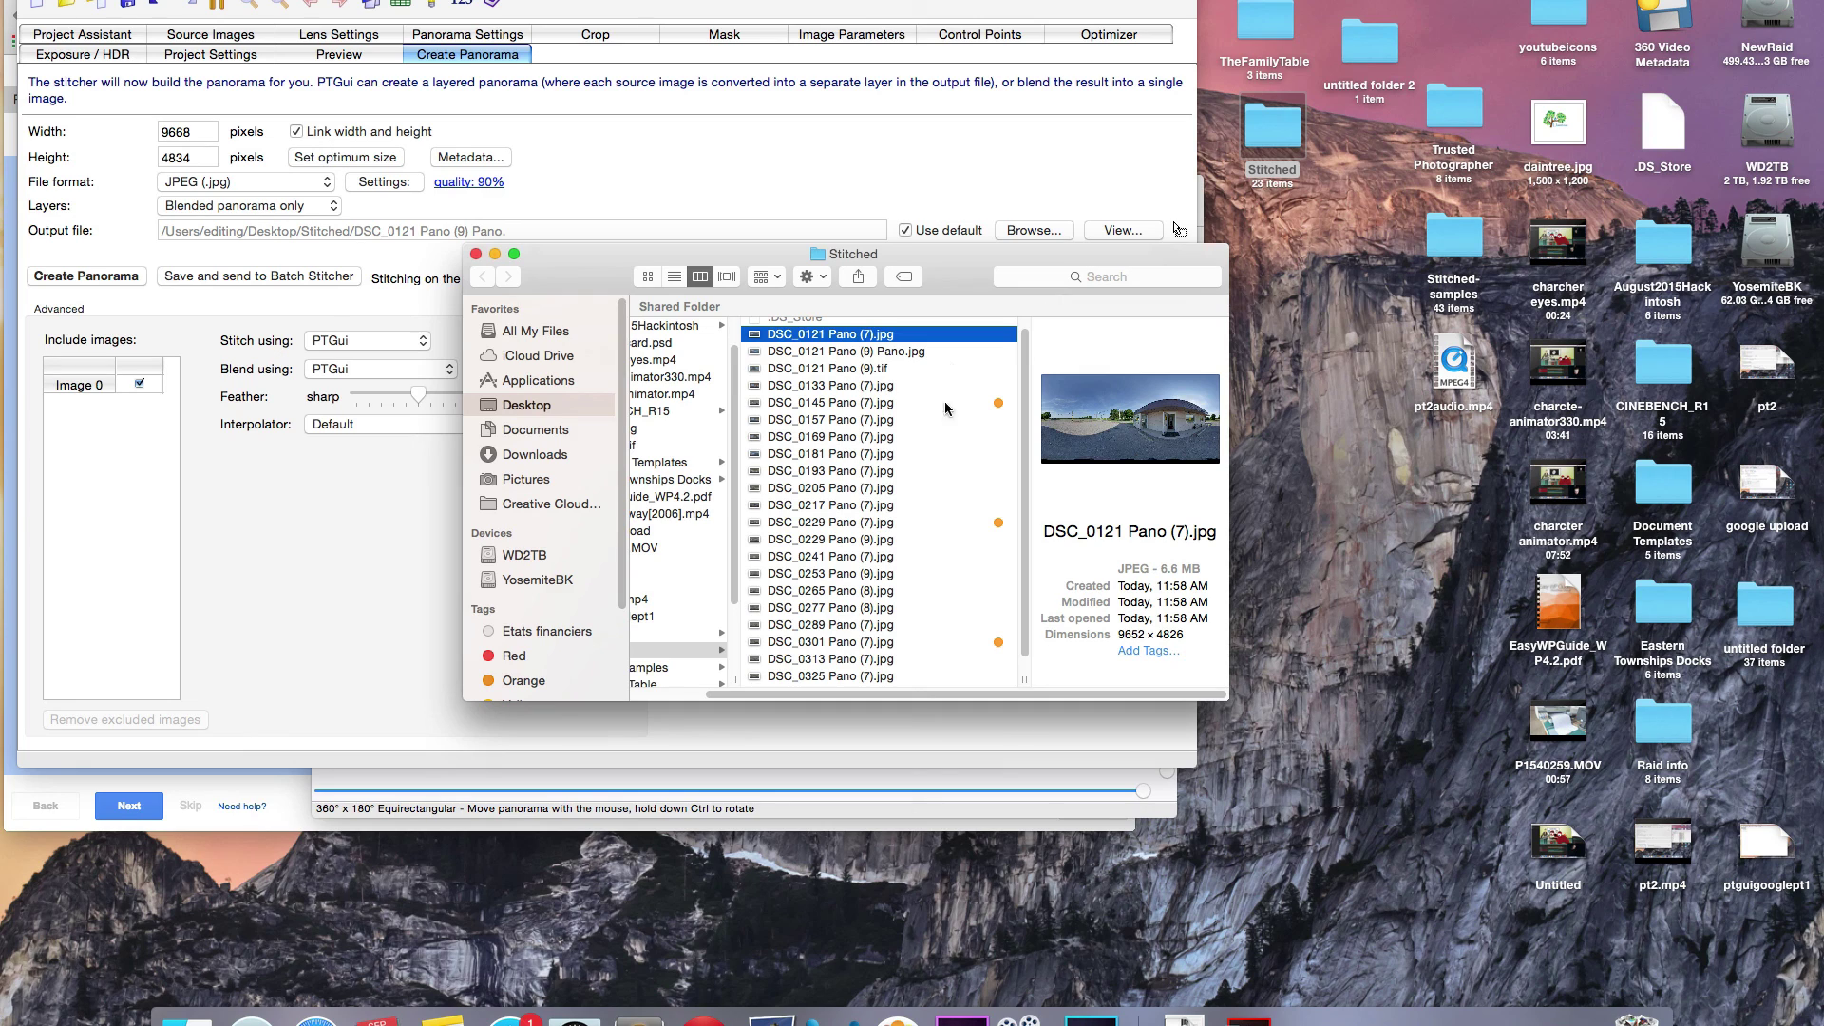
scroll(920, 497, down, 1)
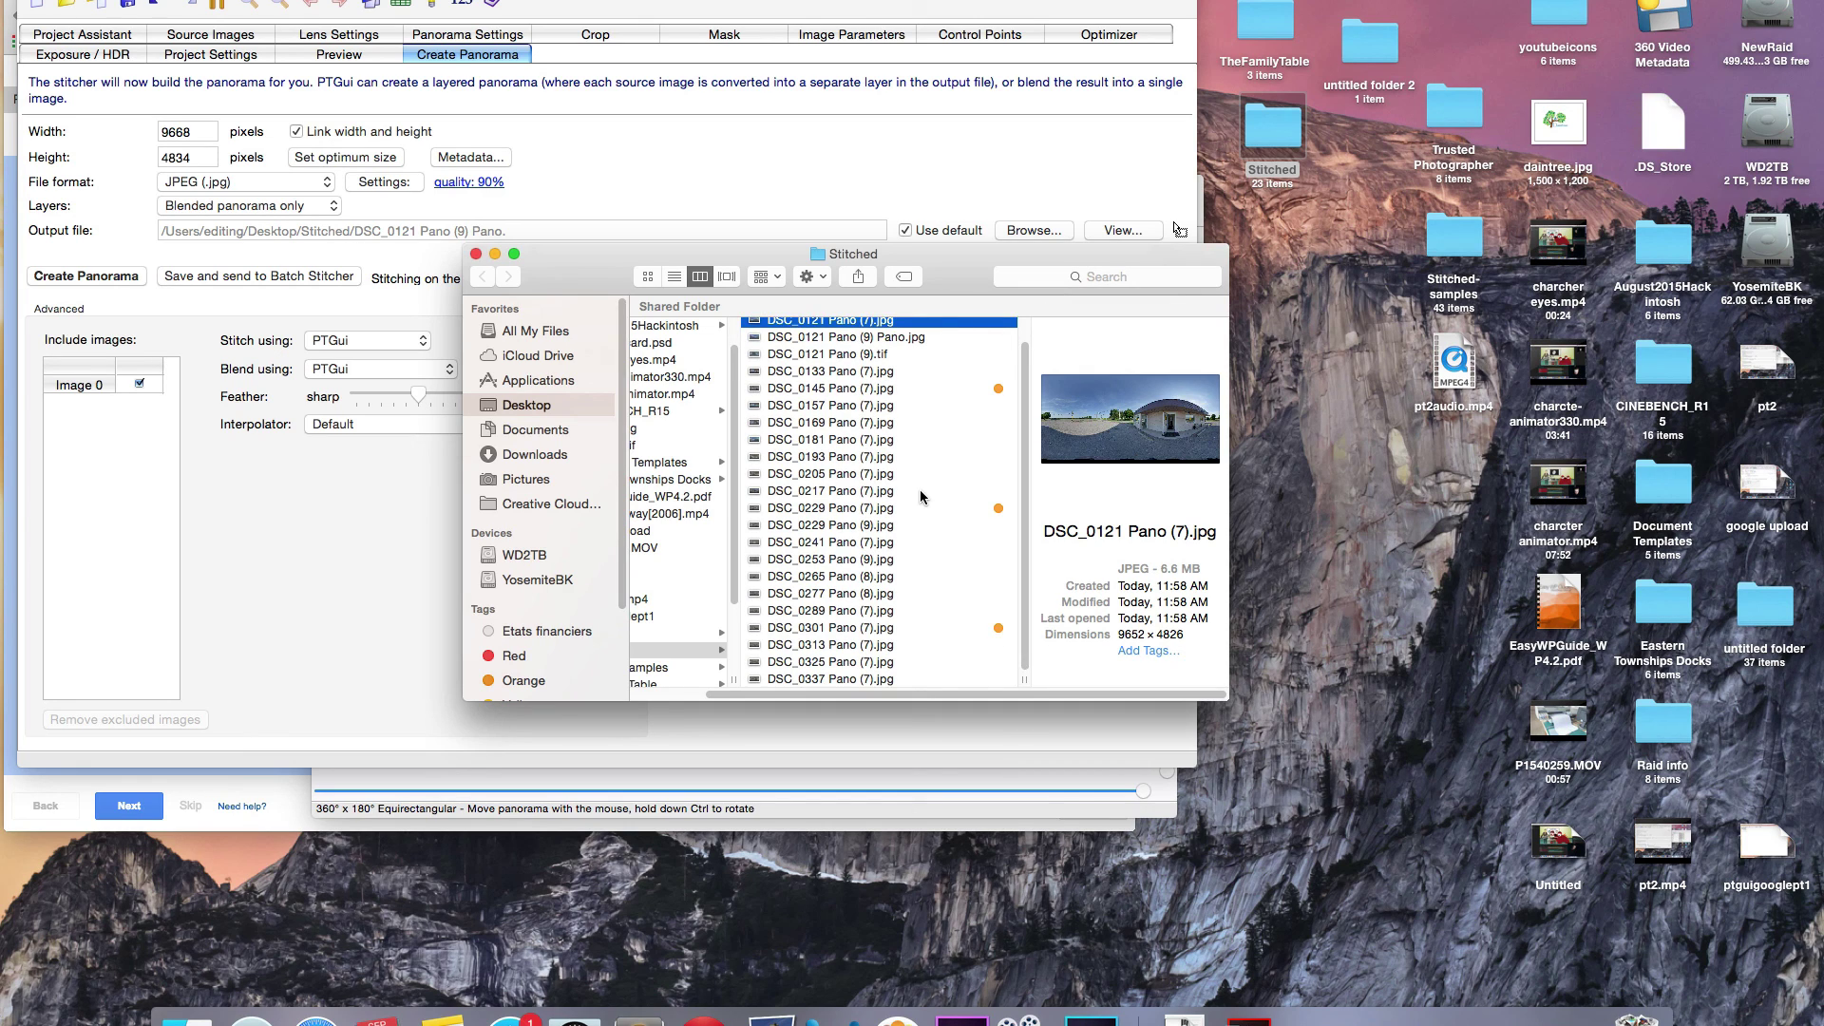
scroll(920, 495, up, 1)
scroll(919, 493, down, 1)
scroll(920, 493, up, 1)
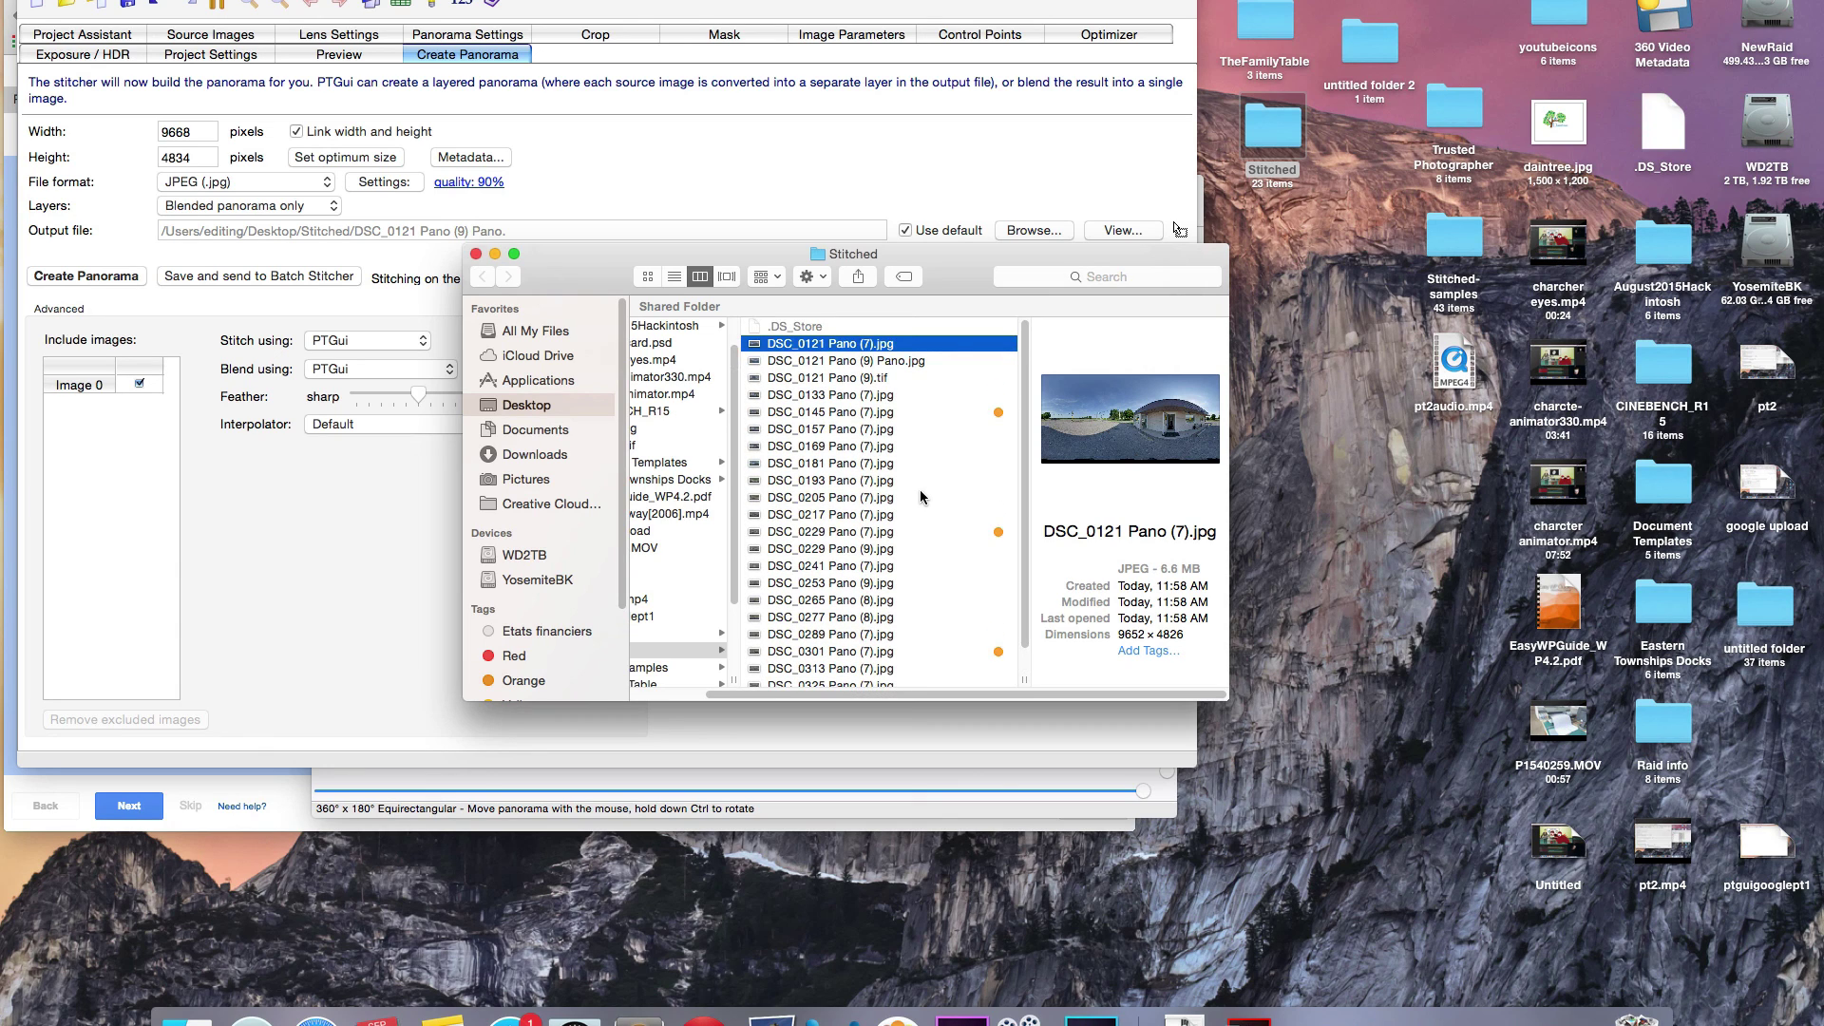